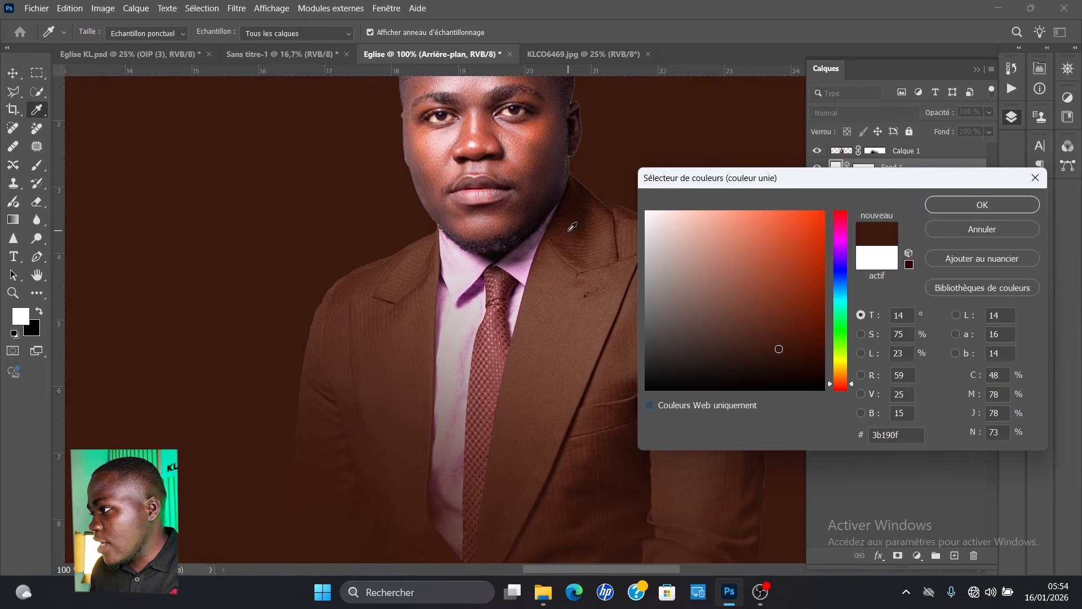
# - Apply the dark brown #3b190f as the solid colour of the Fond 1 fill layer
pyautogui.click(935, 204)
pyautogui.hotkey('ctrl', '-')
pyautogui.hotkey('ctrl', '-')
pyautogui.hotkey('ctrl', '-')
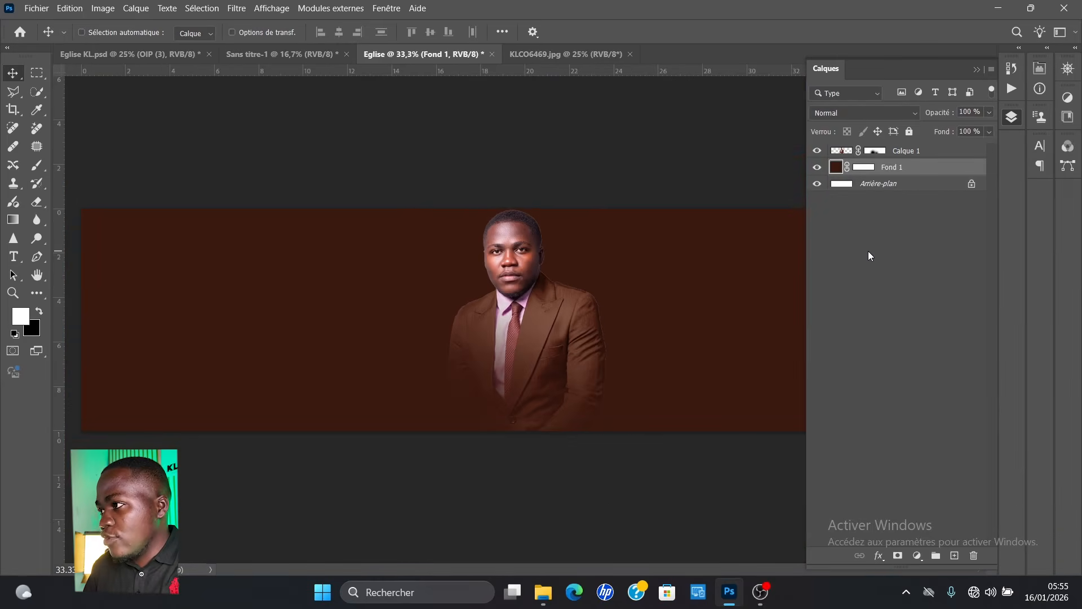
# - Examine the cutout edges of the man's suit, shoulder and sleeve against the brown background
pyautogui.hotkey('ctrl', '-')
pyautogui.hotkey('ctrl', '+')
pyautogui.hotkey('ctrl', '+')
pyautogui.hotkey('ctrl', '+')
pyautogui.hotkey('ctrl', '+')
pyautogui.hotkey('ctrl', '+')
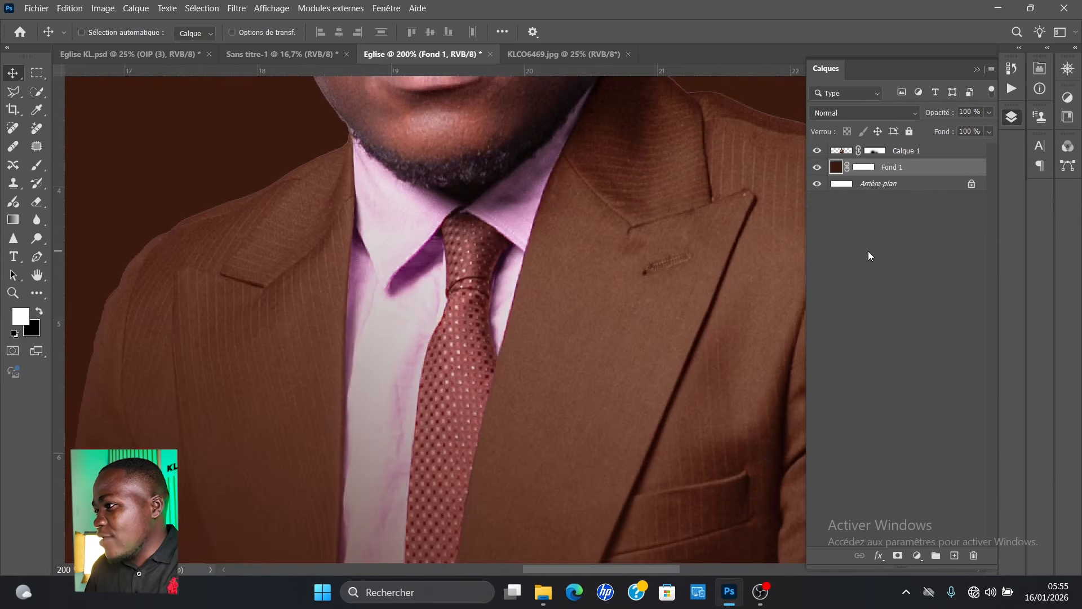
pyautogui.moveTo(587, 572); pyautogui.dragTo(617, 569)
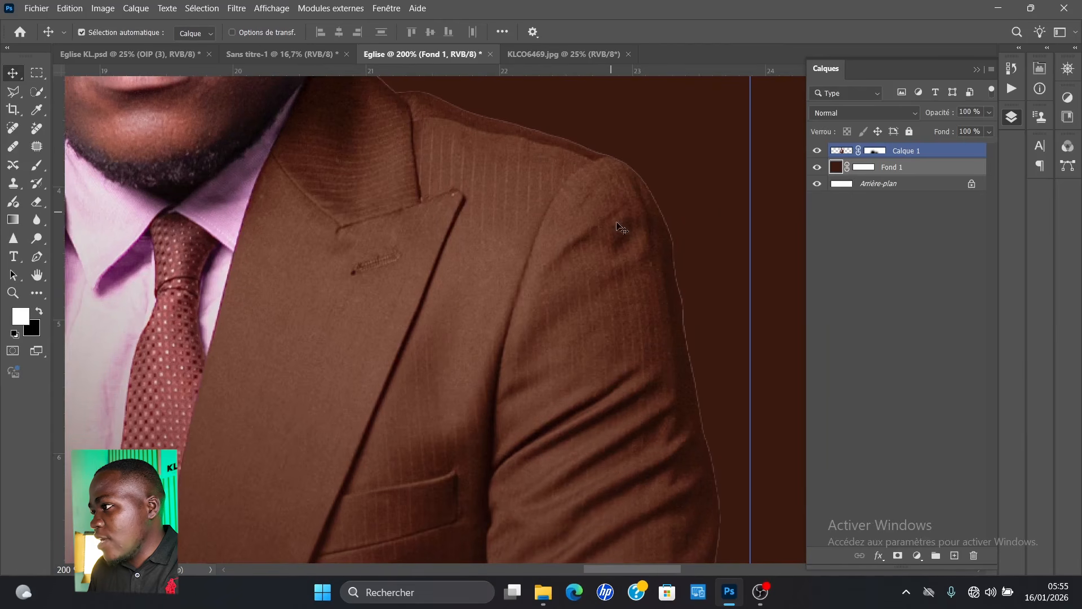
pyautogui.keyDown('ctrl'); pyautogui.click(669, 373); pyautogui.keyUp('ctrl')
pyautogui.hotkey('ctrl', '-')
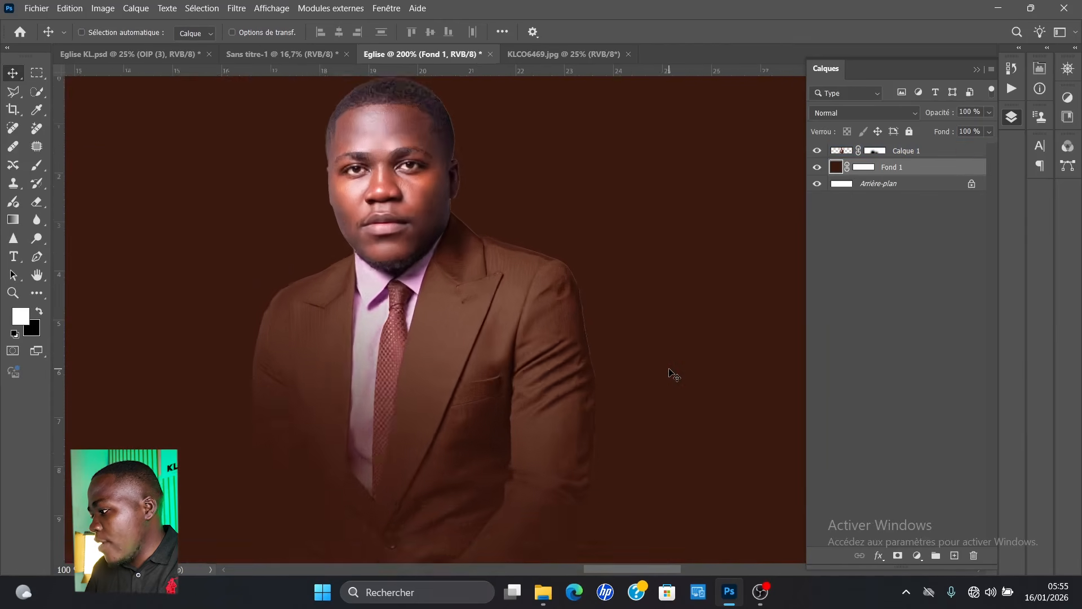
pyautogui.hotkey('ctrl', '-')
# - Load the outline of the man on Calque 1 as a selection
pyautogui.click(944, 153)
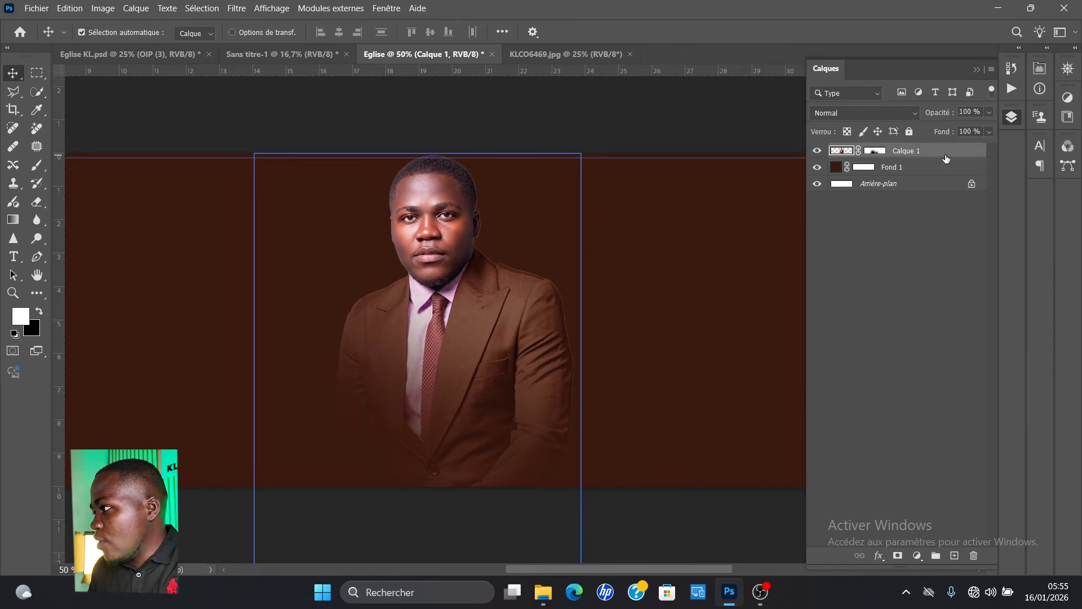
pyautogui.click(871, 169)
pyautogui.moveTo(871, 172); pyautogui.dragTo(843, 154)
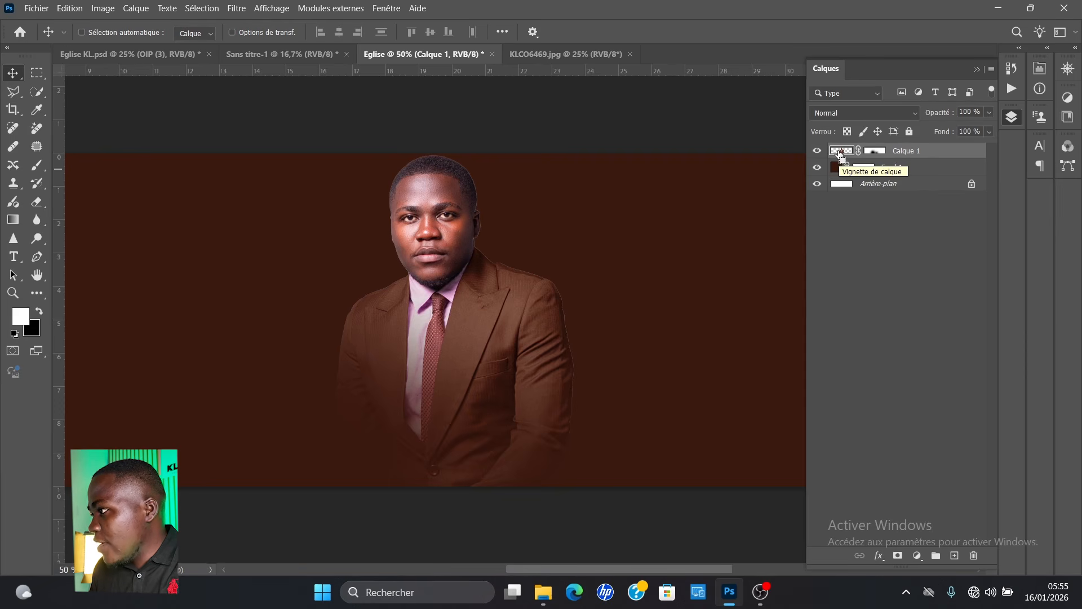
pyautogui.keyDown('ctrl'); pyautogui.click(839, 153); pyautogui.keyUp('ctrl')
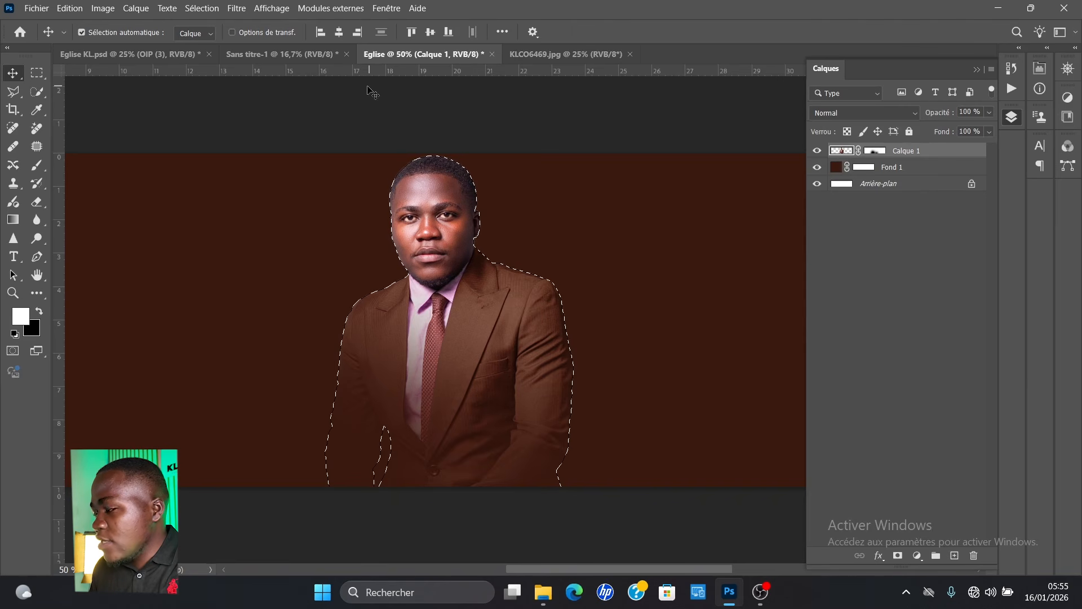
# - Contract the selection around the man by 2 pixels
pyautogui.click(202, 9)
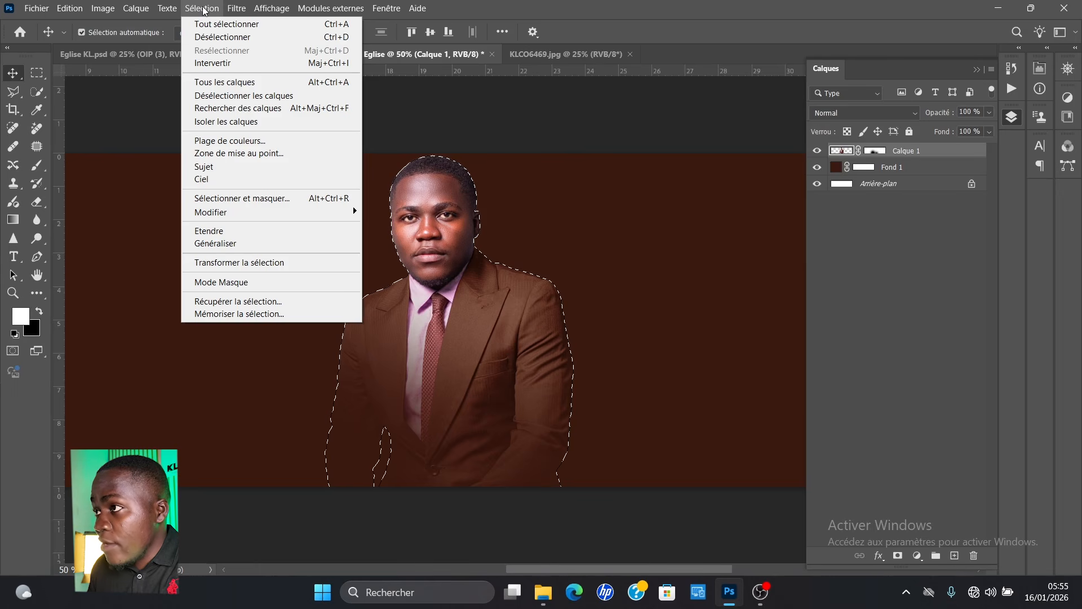
pyautogui.moveTo(241, 218)
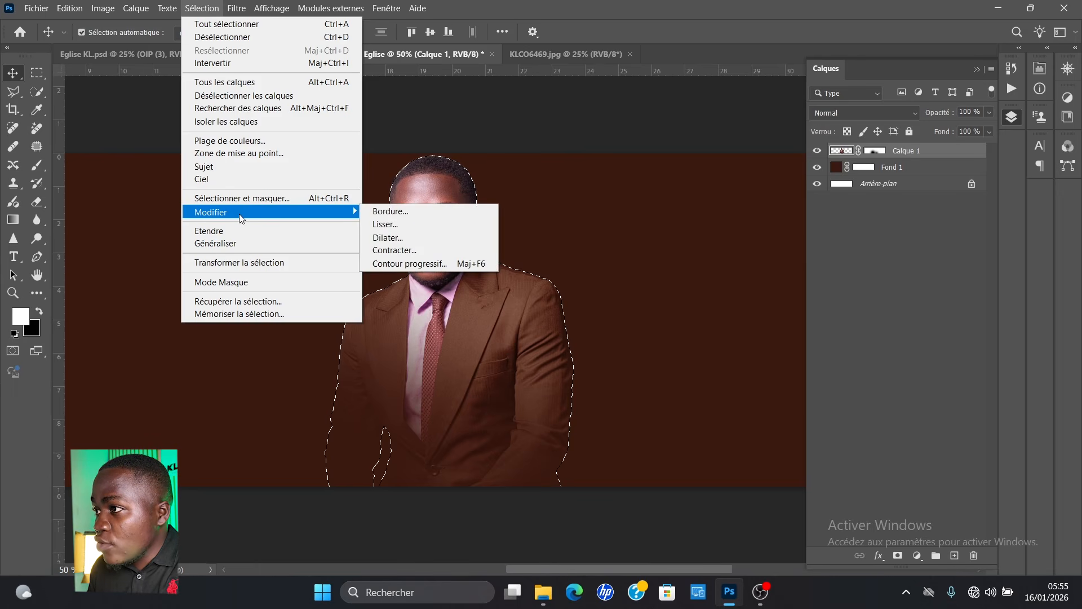
pyautogui.click(388, 250)
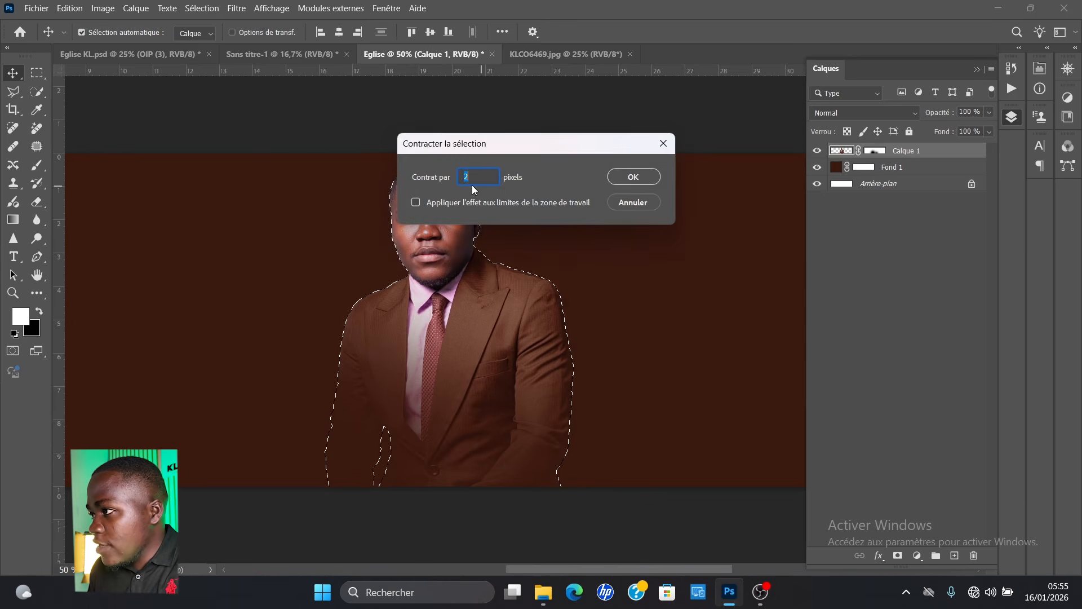
pyautogui.click(618, 177)
pyautogui.click(620, 180)
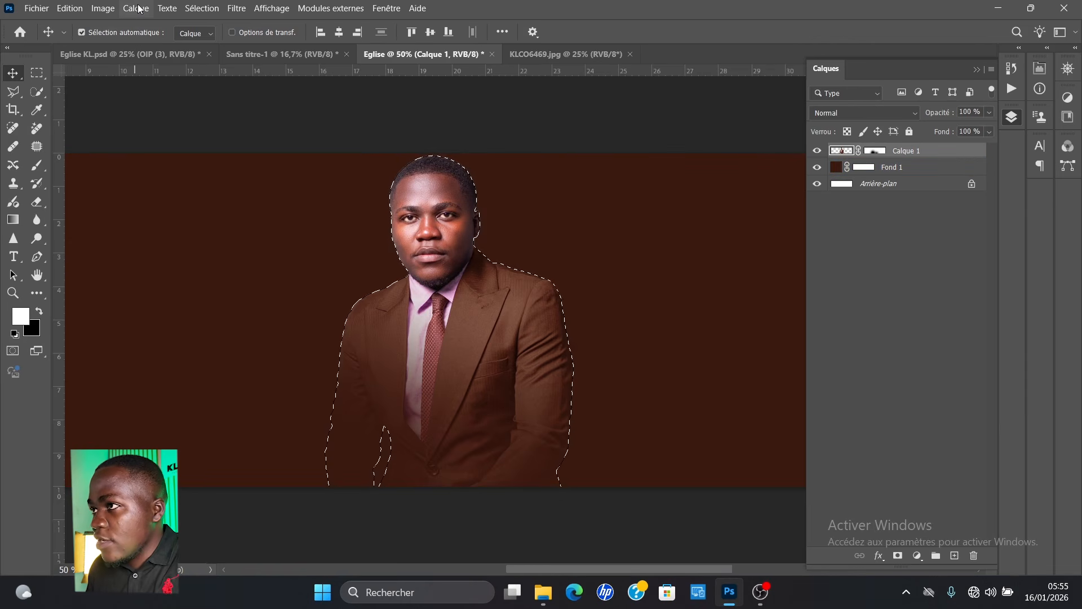
# - Contract the selection around the man by a further 1 pixel
pyautogui.click(206, 10)
pyautogui.moveTo(229, 212)
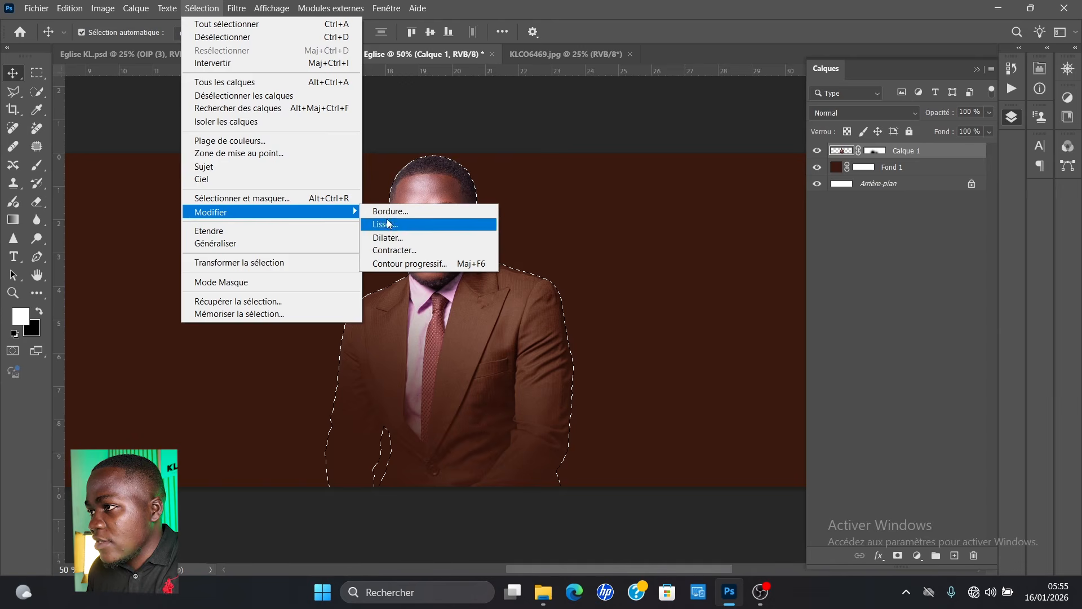
pyautogui.click(390, 250)
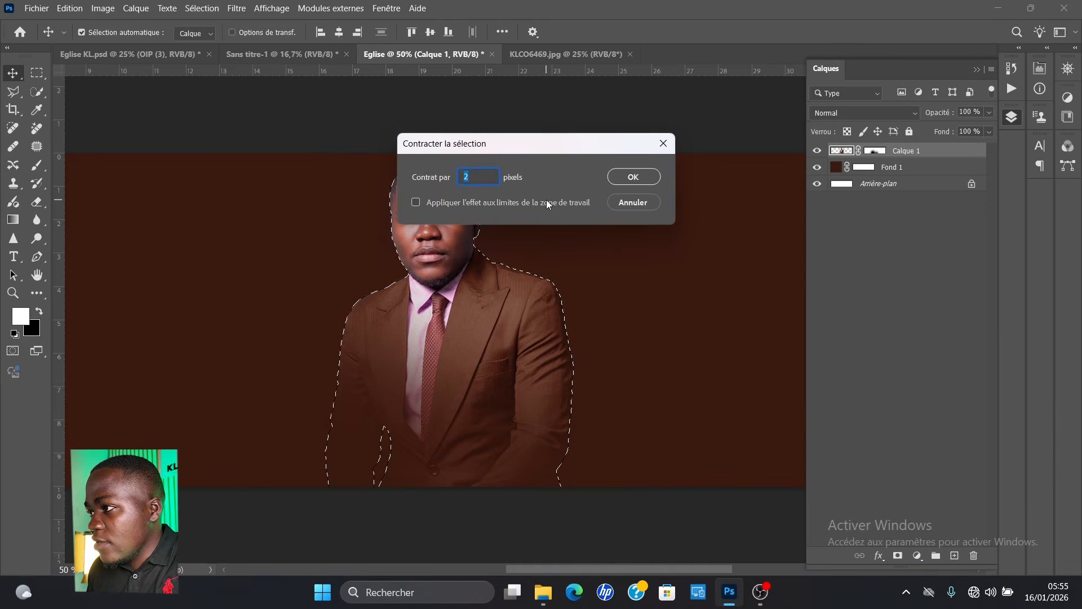
pyautogui.write('1')
pyautogui.press('Return')
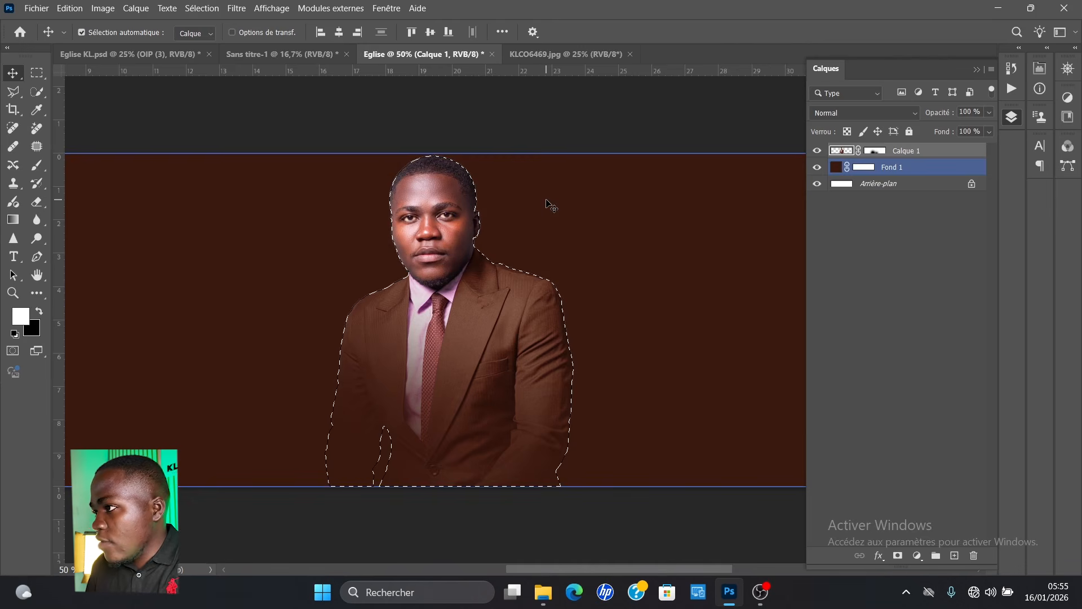
# - Invert the selection, paint the area outside the man black on Calque 1's layer mask with the Brush, and deselect
pyautogui.click(877, 152)
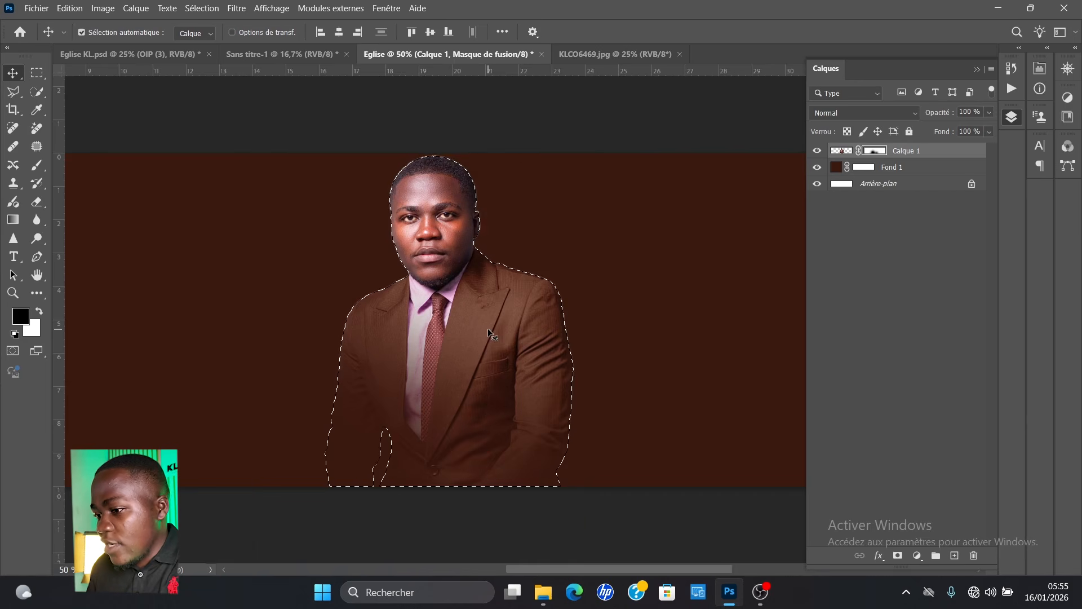
pyautogui.press('ctrl')
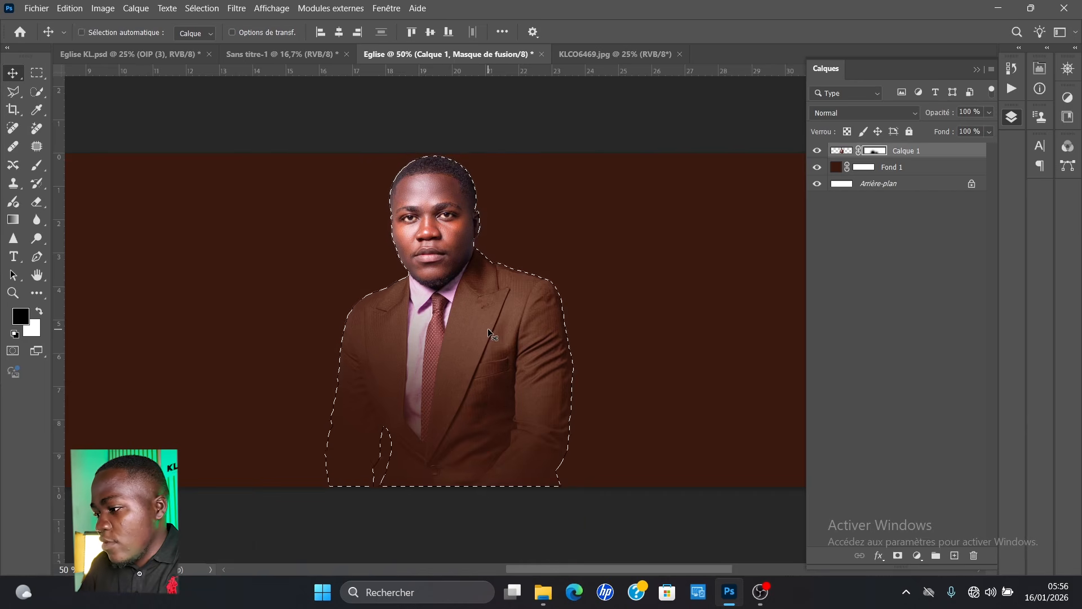
pyautogui.hotkey('ctrl', 'shift', 'i')
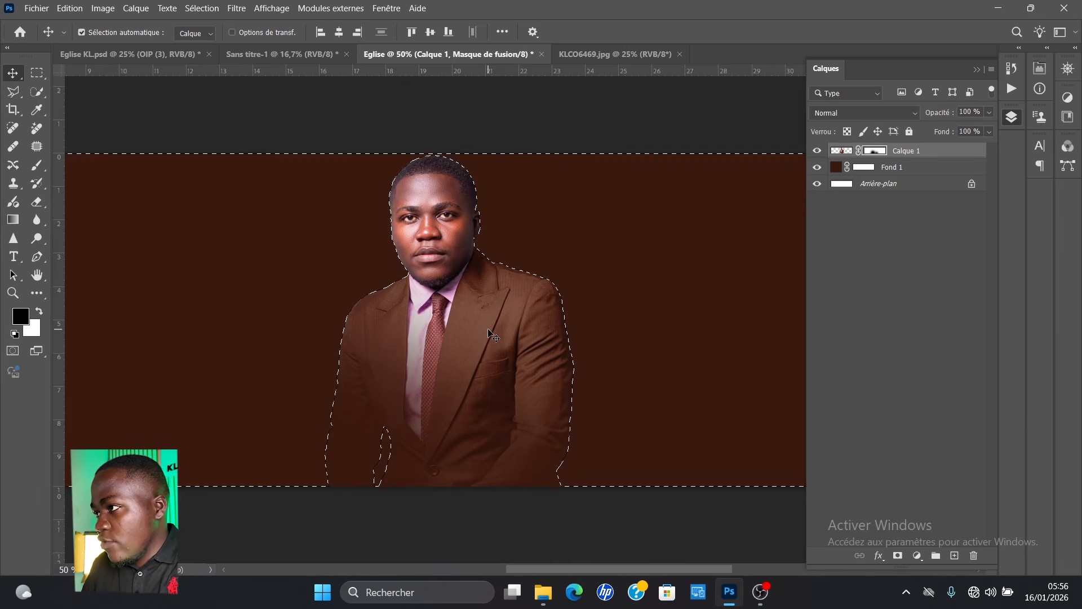
pyautogui.press('b')
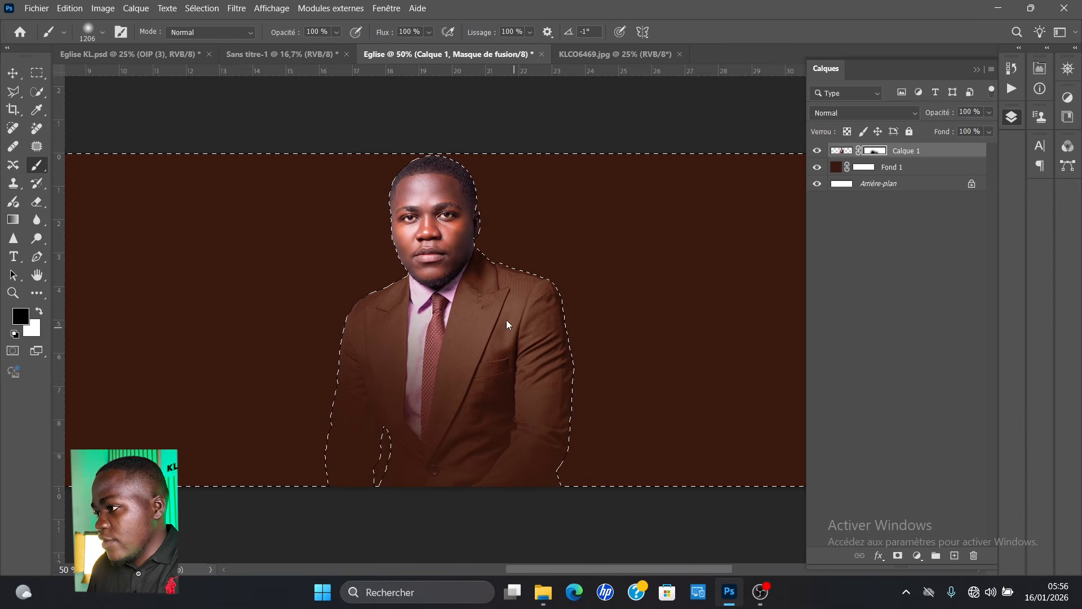
pyautogui.hotkey('ctrl', 'd')
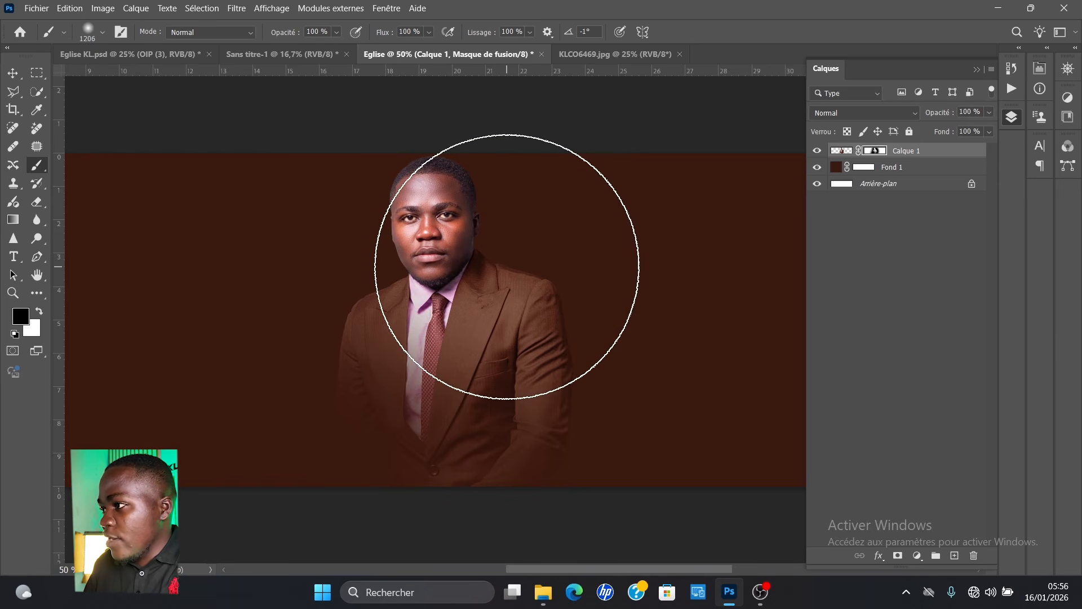
# - Add a gradient fill layer directly above the Fond 1 layer
pyautogui.hotkey('ctrl', '-')
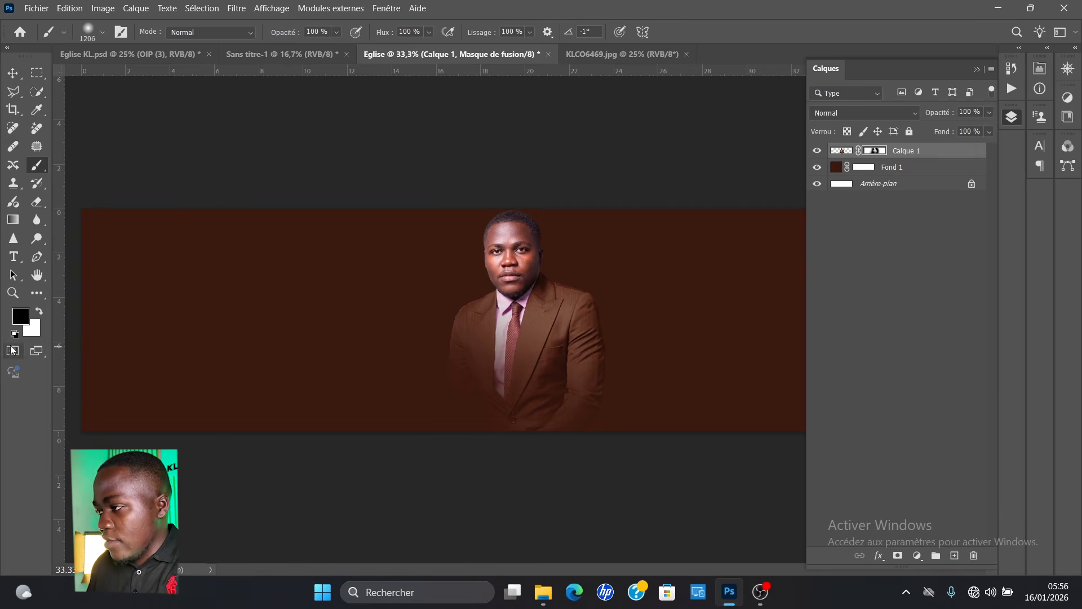
pyautogui.hotkey('ctrl', '-')
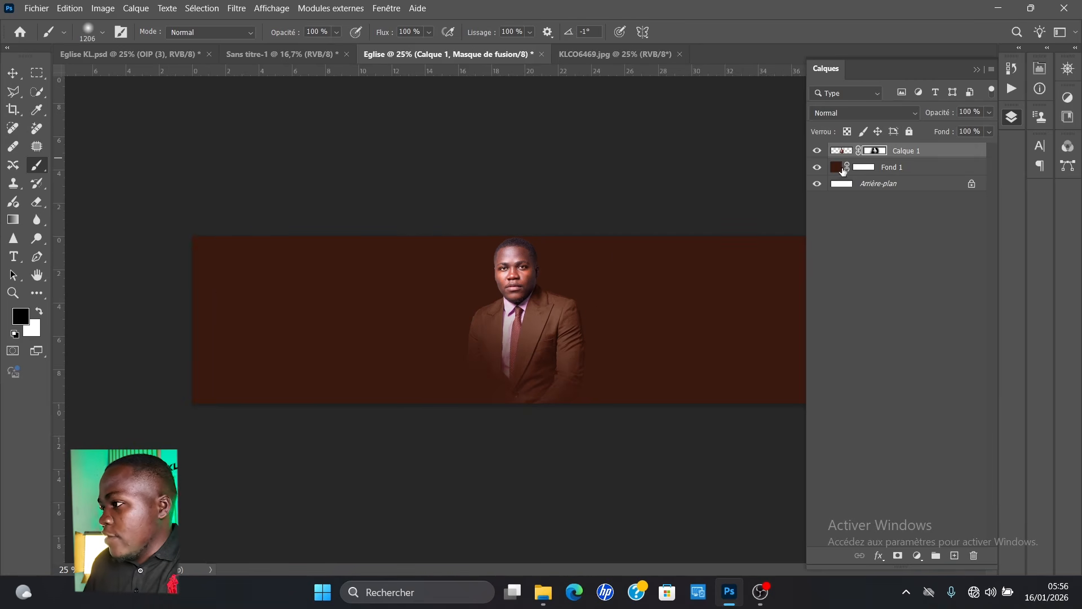
pyautogui.click(898, 187)
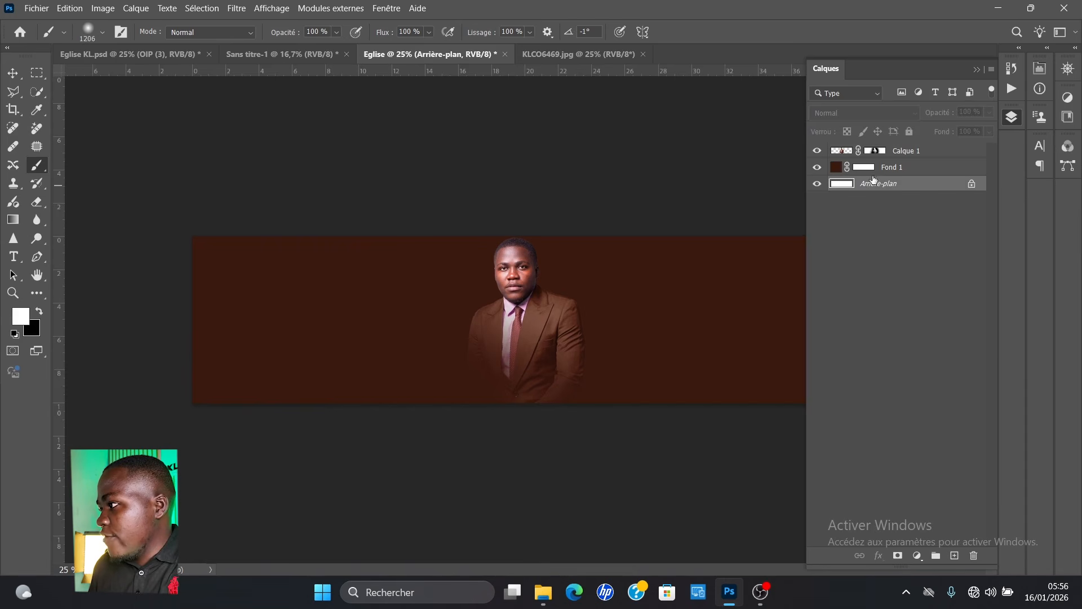
pyautogui.click(892, 169)
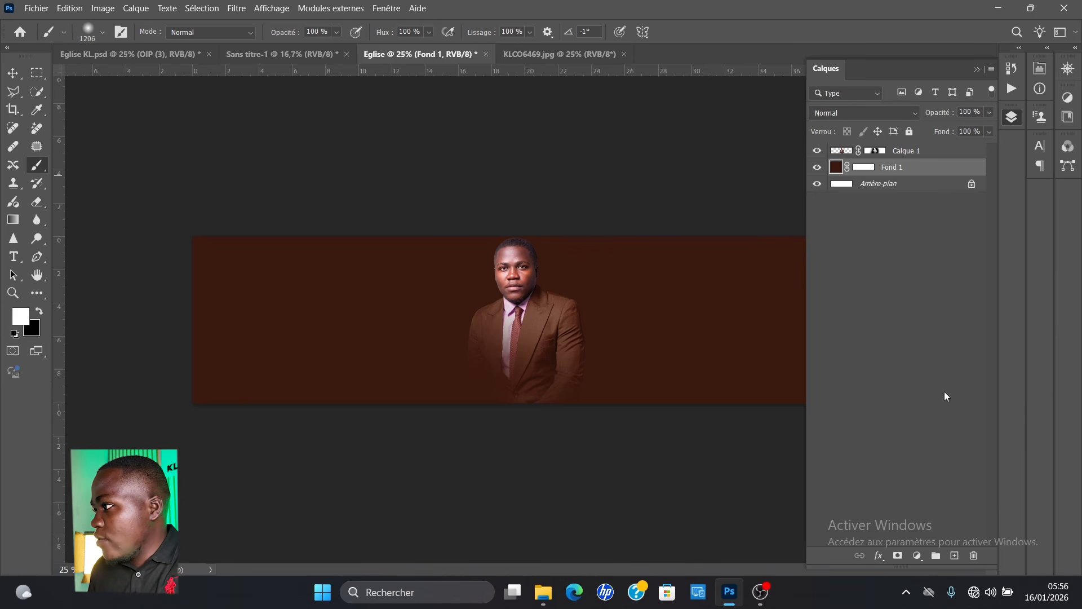
pyautogui.click(917, 557)
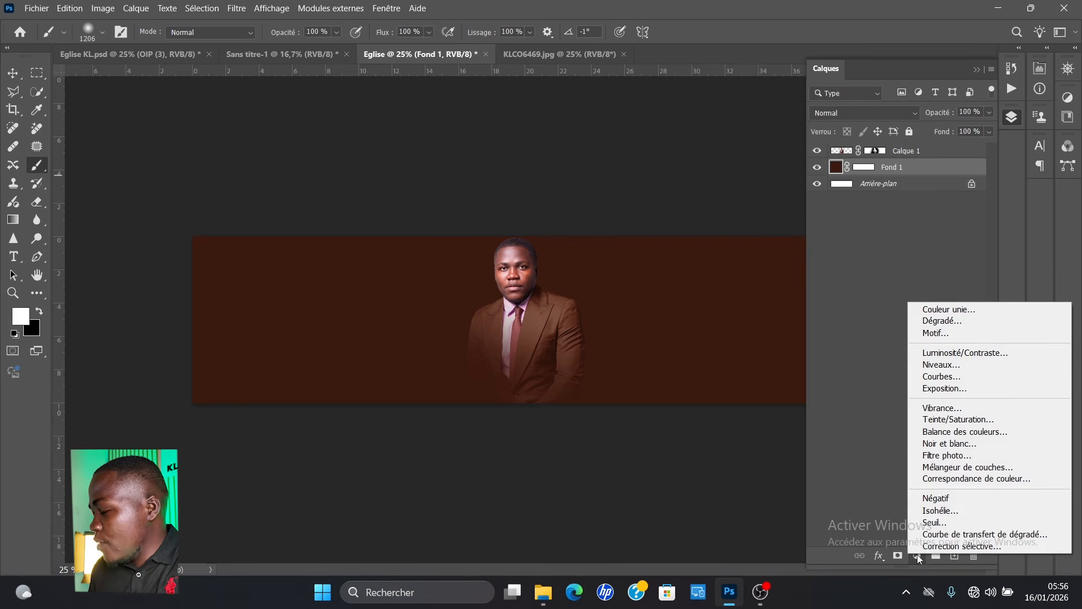
pyautogui.click(950, 330)
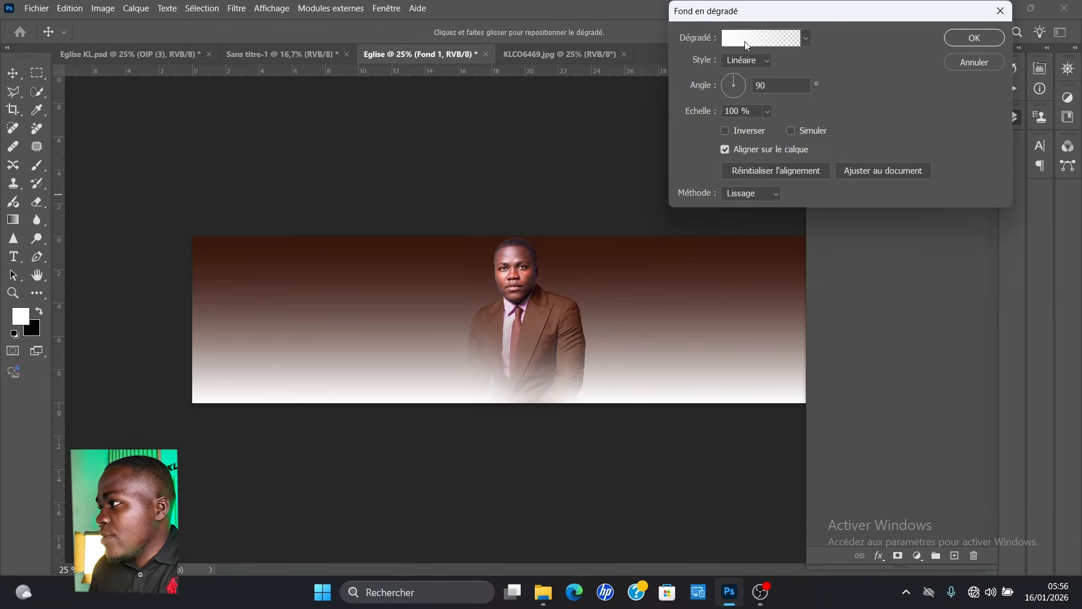
# - Set the gradient's starting colour stop to black (#000000) and its angle to -6.99°
pyautogui.click(727, 43)
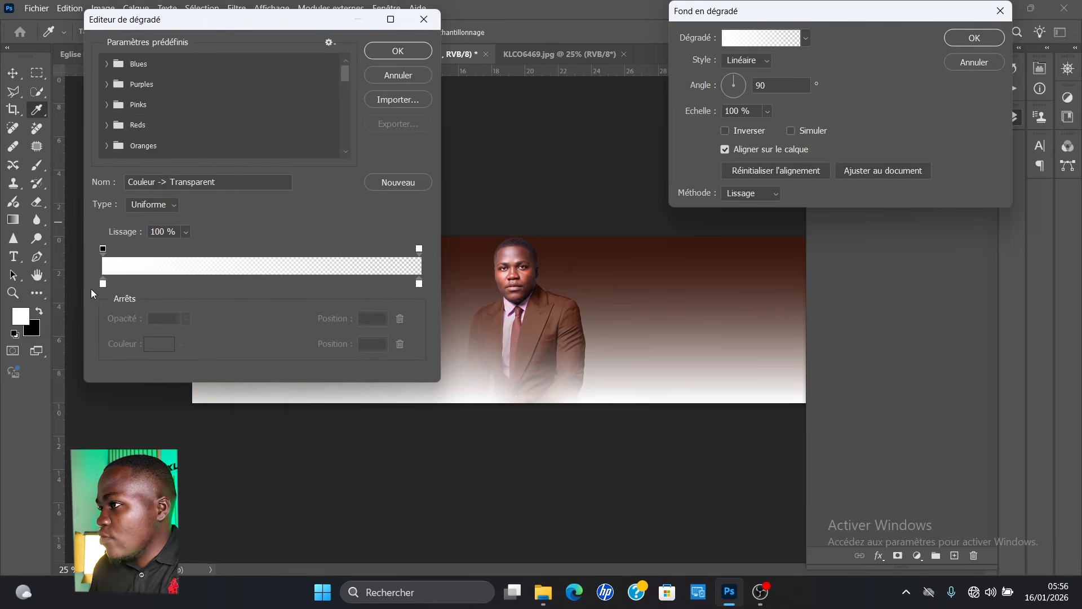
pyautogui.doubleClick(103, 283)
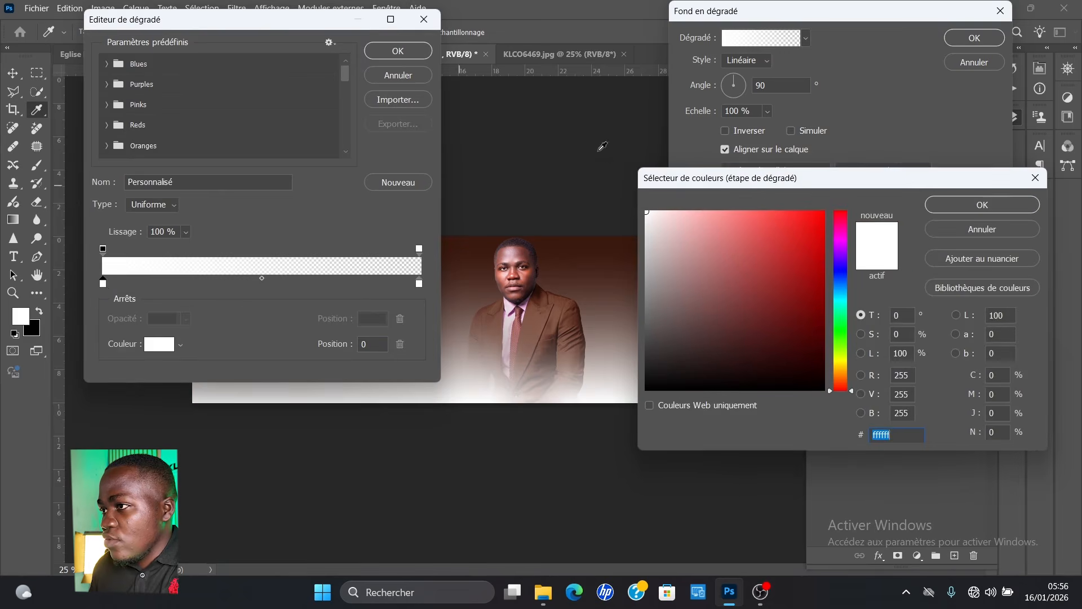
pyautogui.write('000000')
pyautogui.click(982, 204)
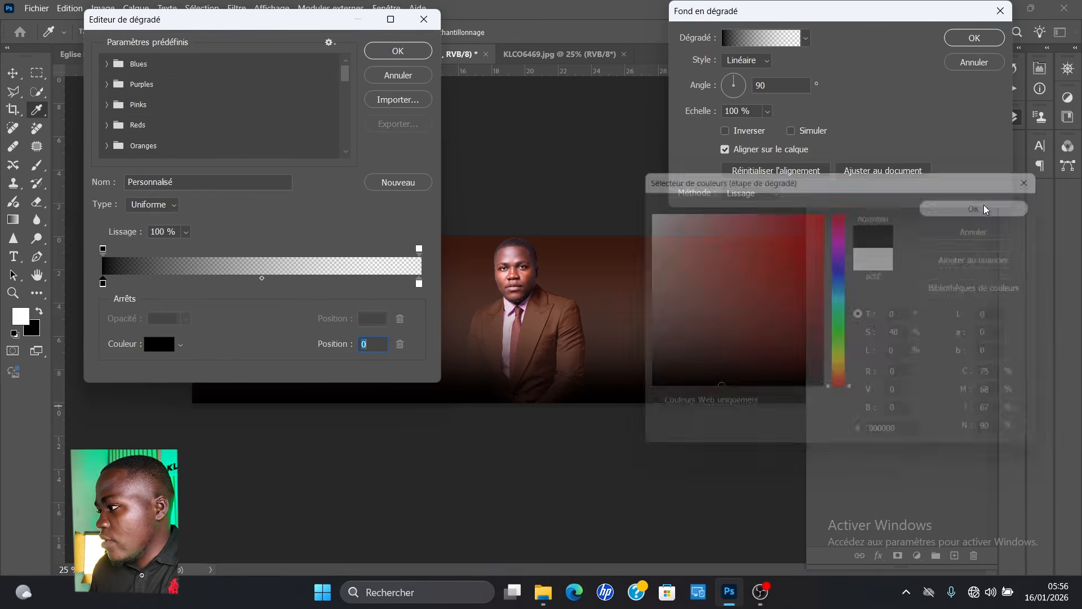
pyautogui.click(397, 51)
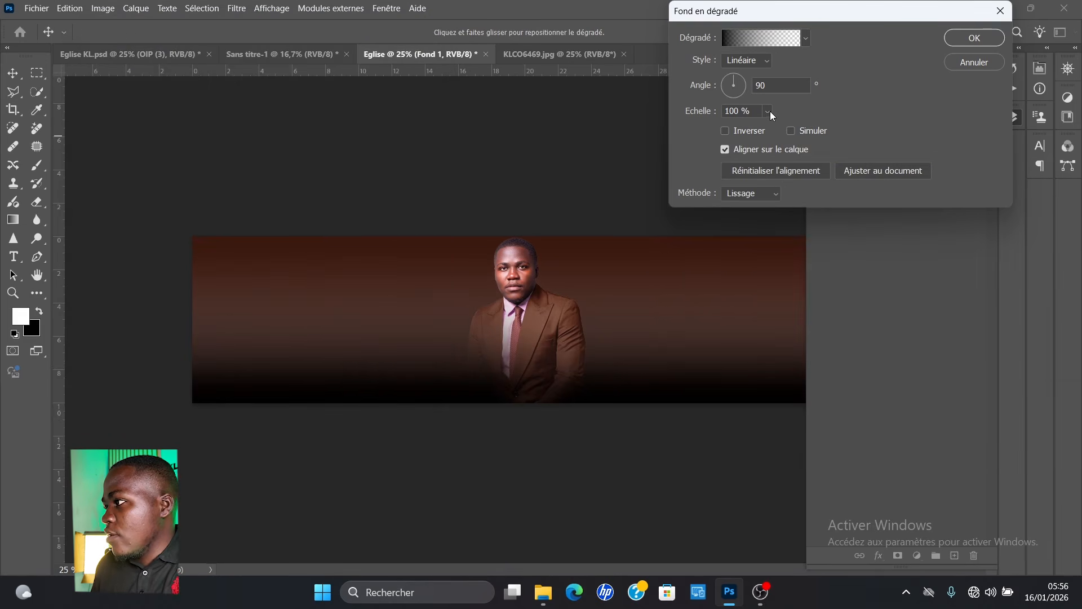
pyautogui.click(746, 86)
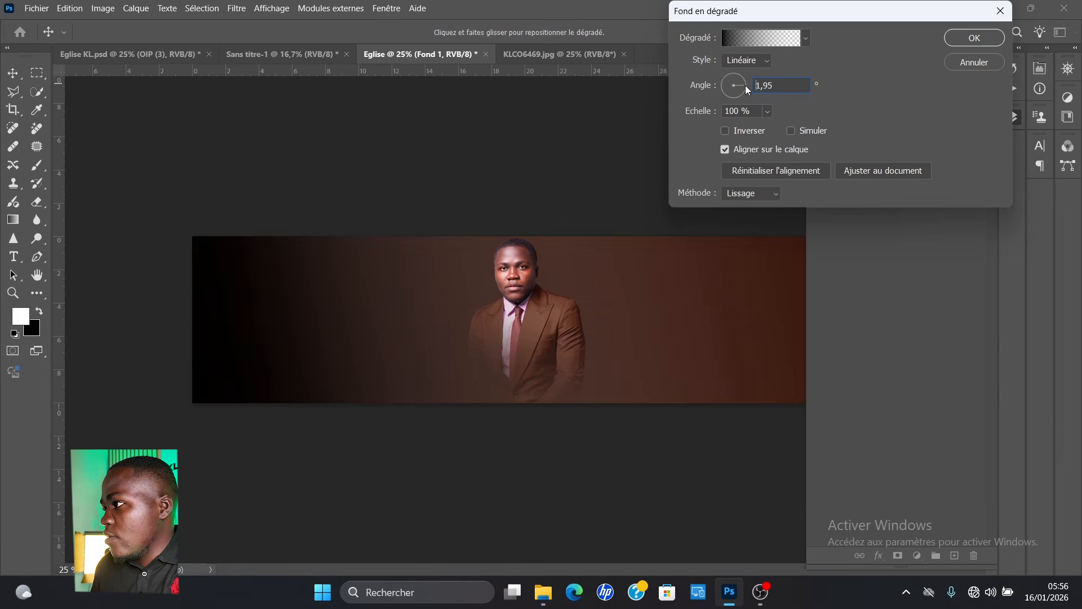
pyautogui.click(748, 88)
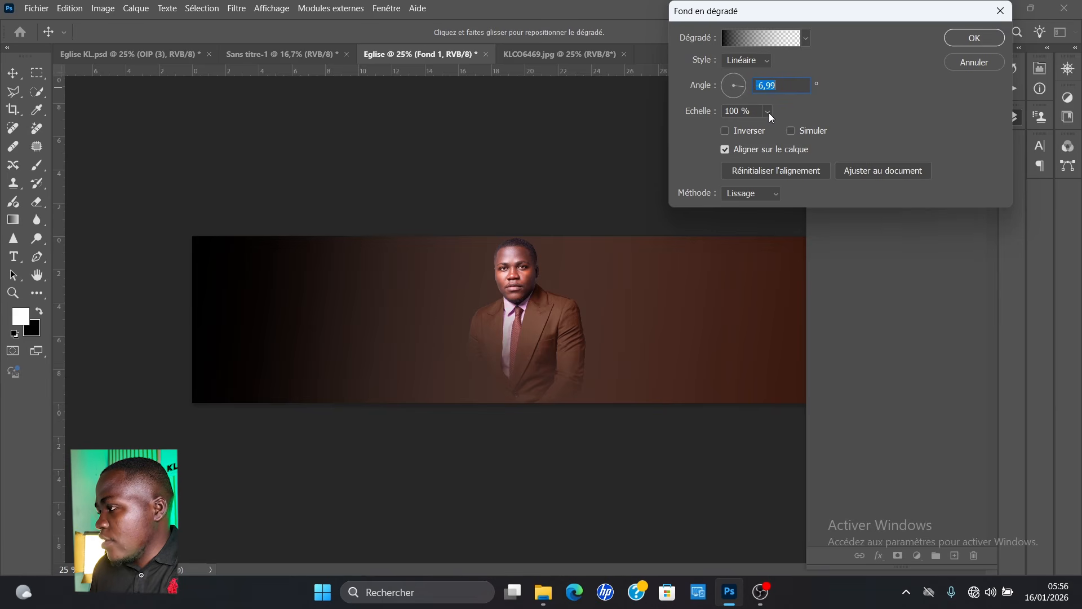
# - Change the gradient's ending colour stop at position 100 to black (#000000)
pyautogui.click(788, 37)
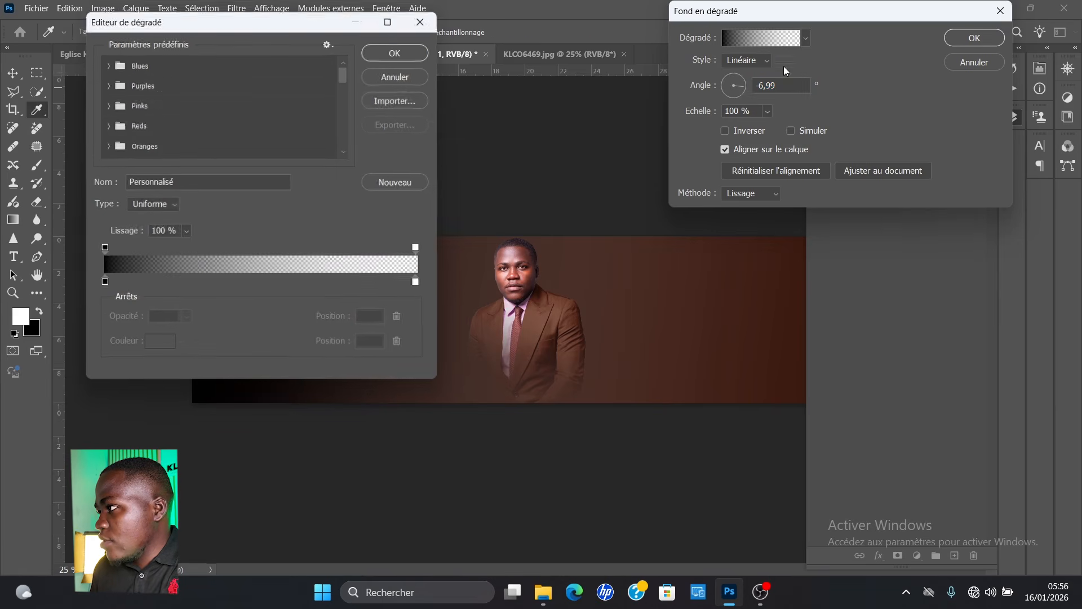
pyautogui.doubleClick(419, 284)
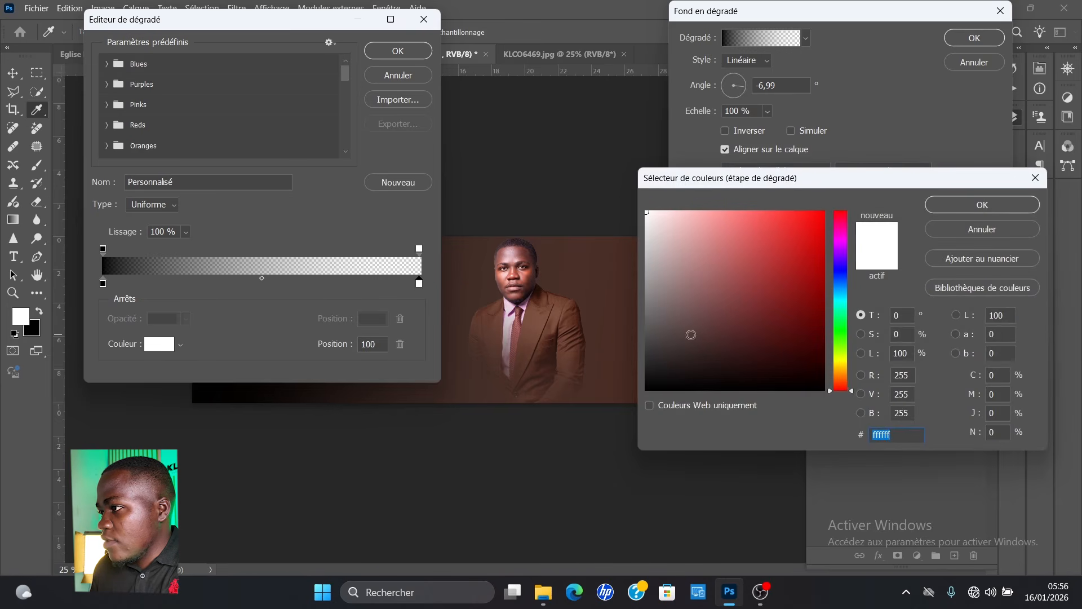
pyautogui.click(707, 376)
pyautogui.moveTo(707, 376); pyautogui.dragTo(716, 389)
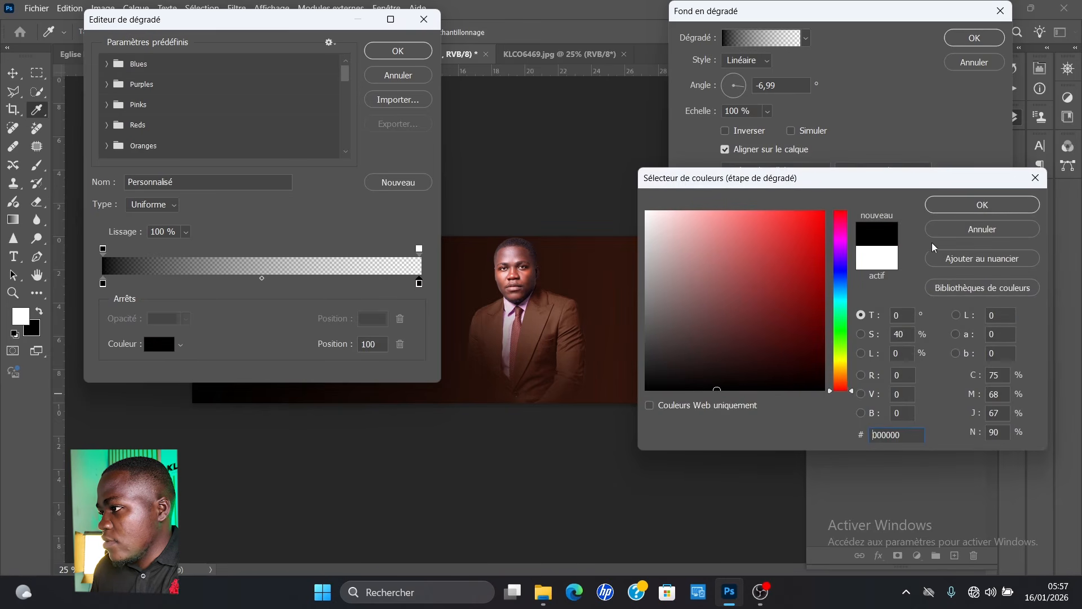
pyautogui.click(948, 205)
pyautogui.click(398, 50)
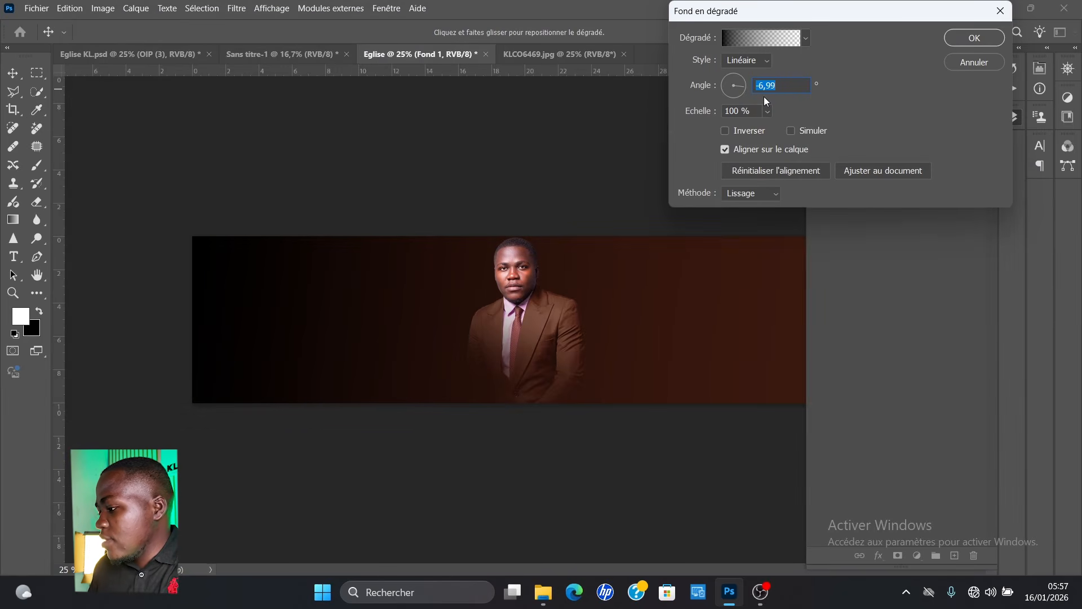
# - Set the gradient fill's angle to 6° and its scale to 150 %, and apply the fill settings
pyautogui.write('6')
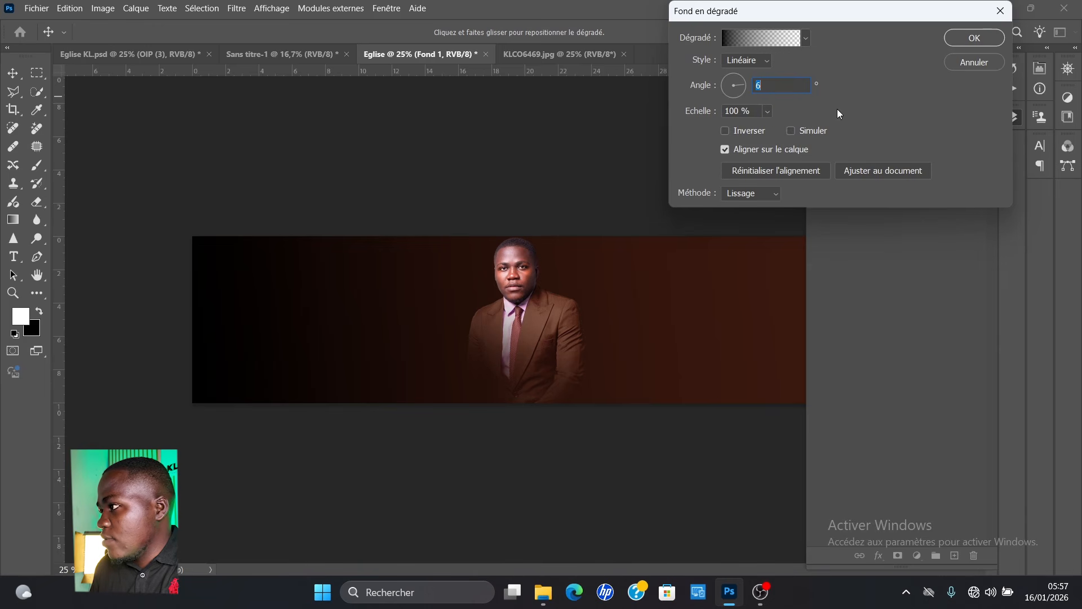
pyautogui.click(768, 112)
pyautogui.moveTo(766, 124); pyautogui.dragTo(783, 131)
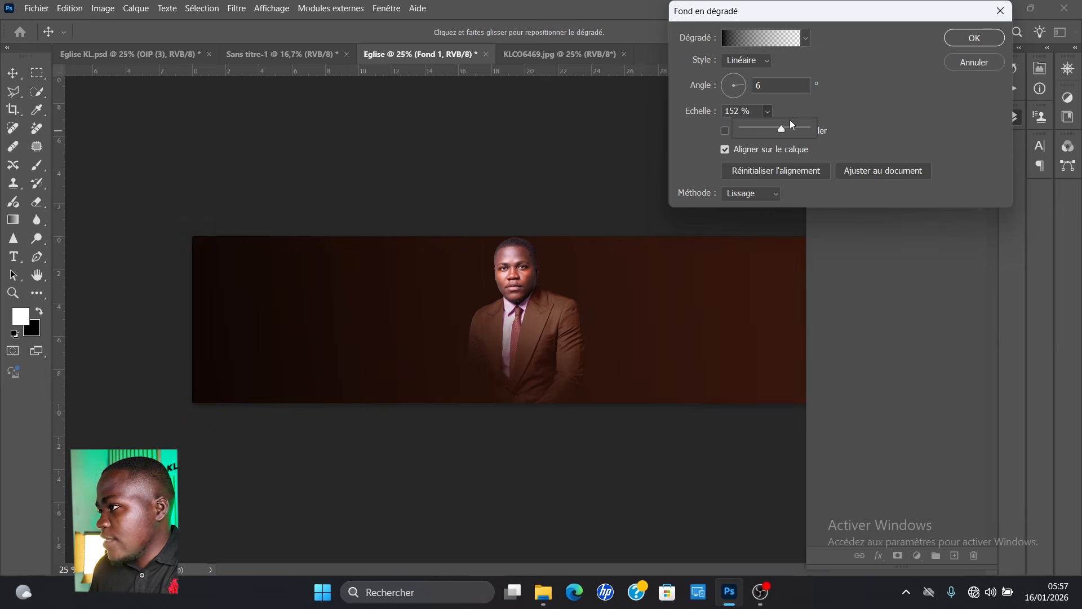
pyautogui.click(755, 113)
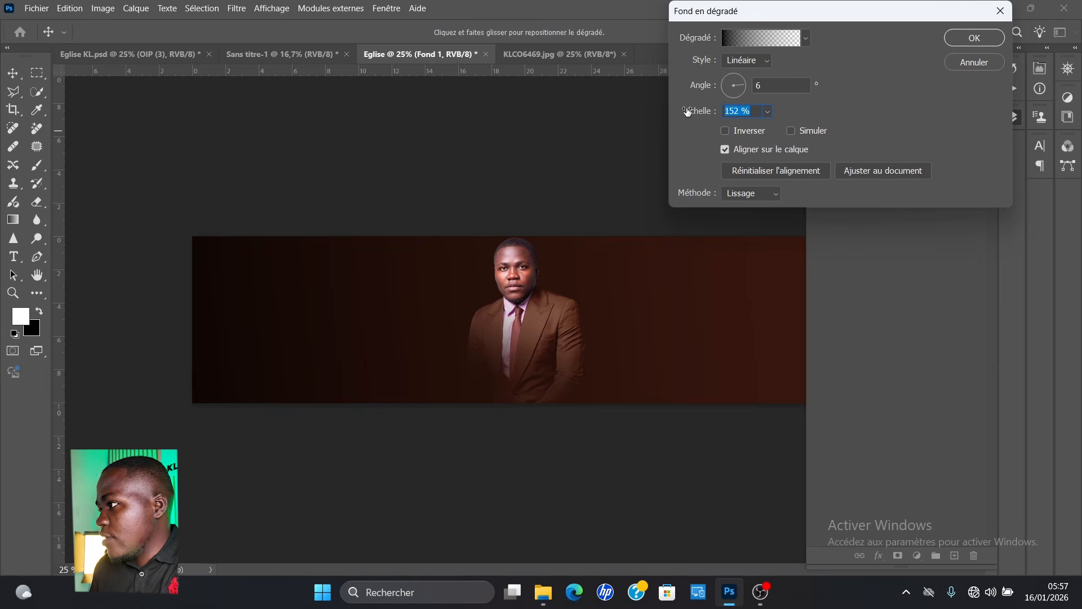
pyautogui.write('155')
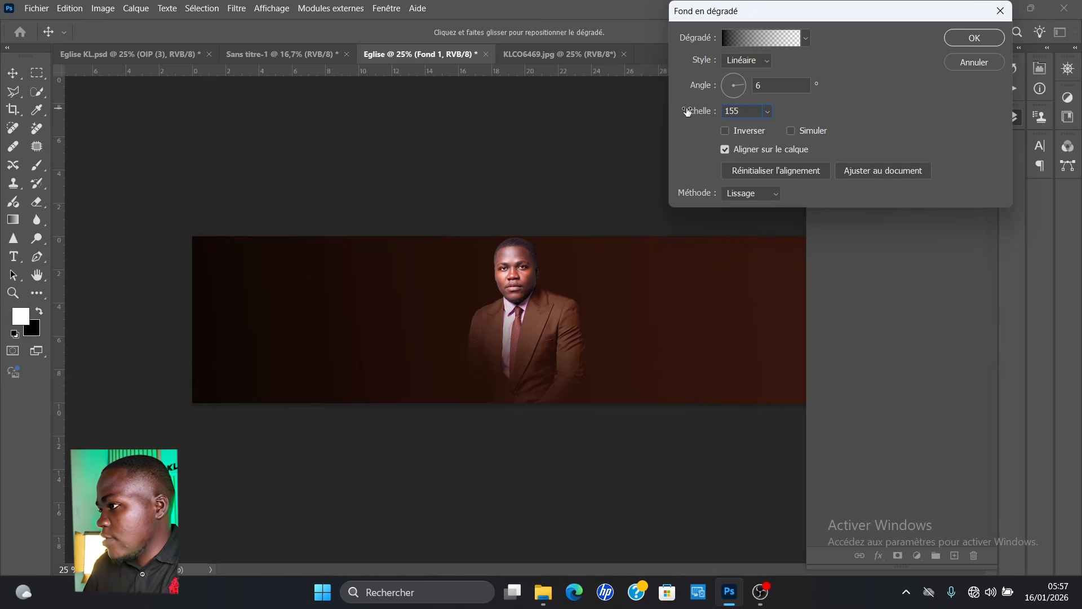
pyautogui.press('BackSpace')
pyautogui.write('0')
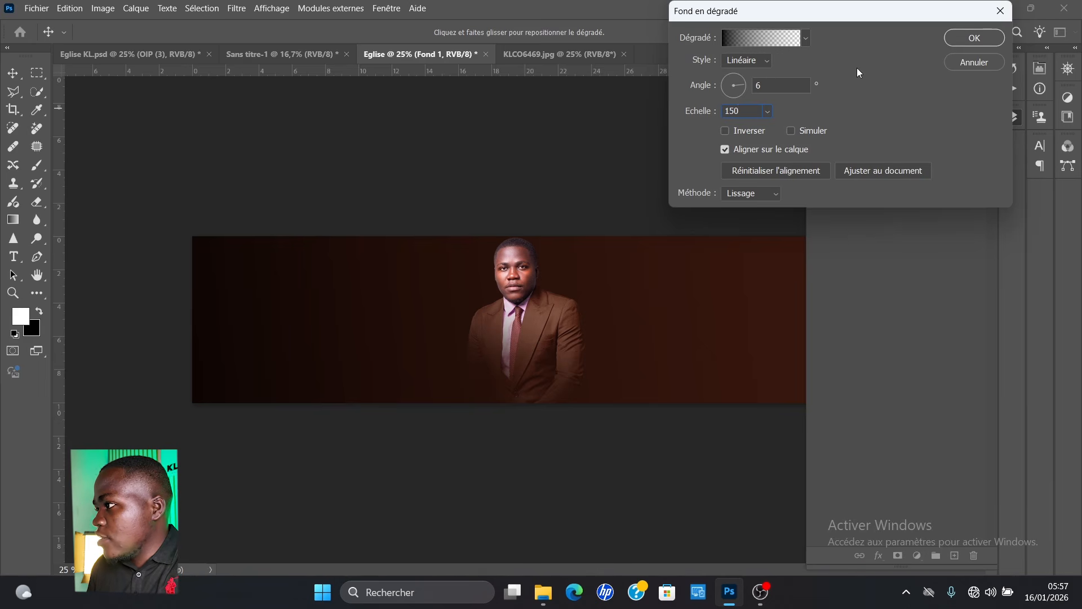
pyautogui.click(969, 36)
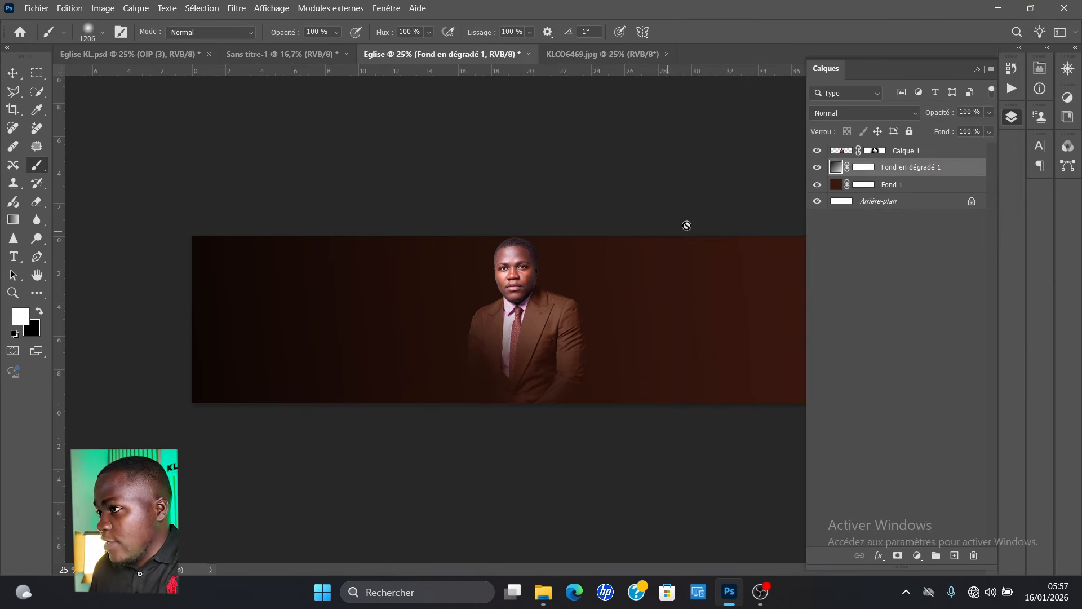
# - Compare the banner with the Fond en dégradé 1 layer hidden and shown, leaving that layer visible and selected
pyautogui.click(816, 167)
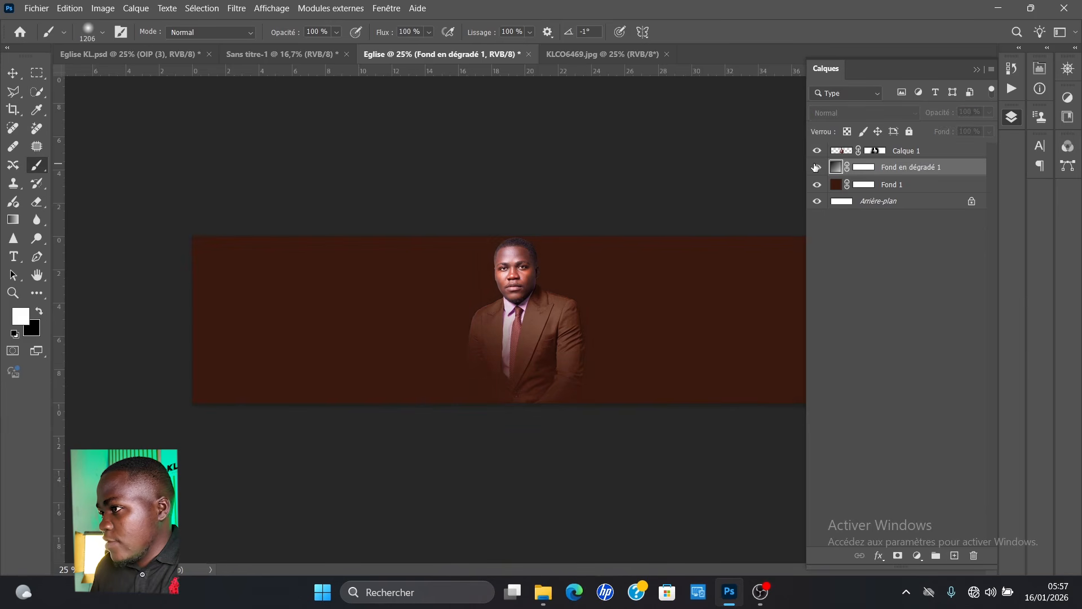
pyautogui.click(816, 167)
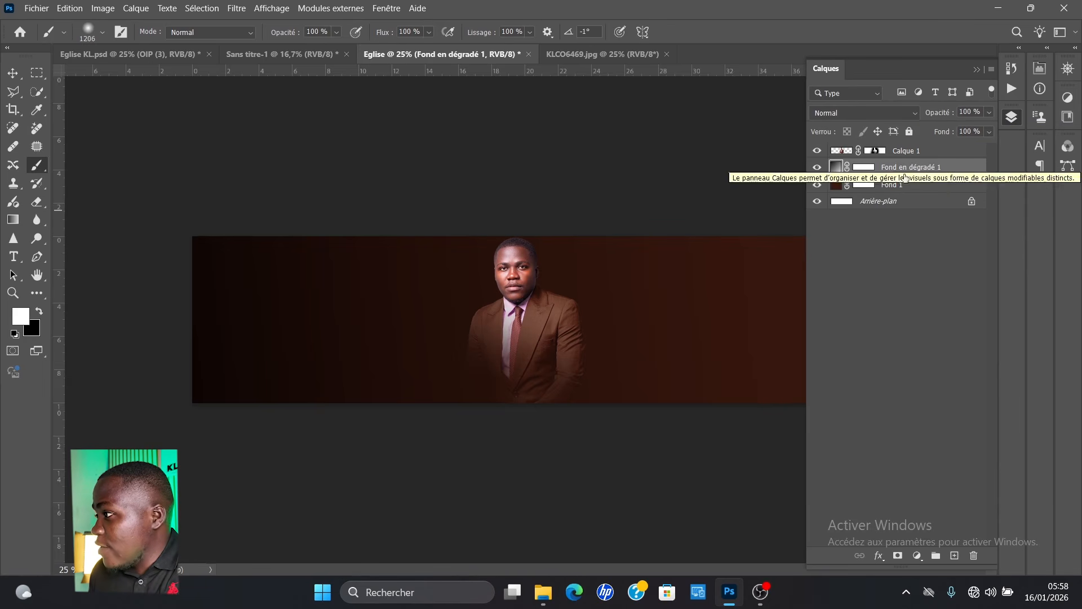
pyautogui.click(905, 187)
pyautogui.click(914, 169)
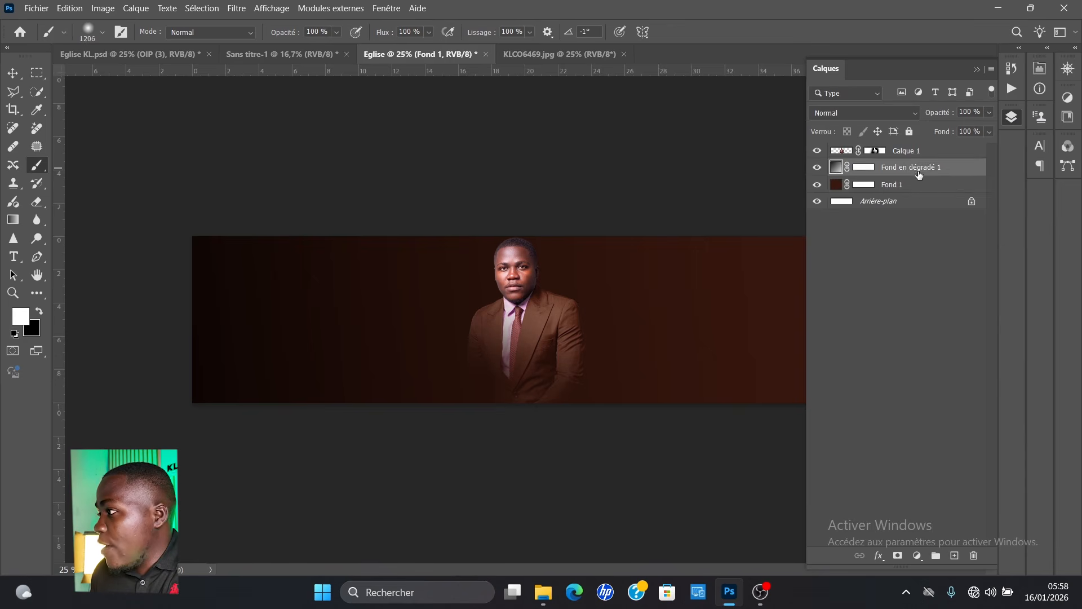
pyautogui.click(913, 187)
pyautogui.click(915, 168)
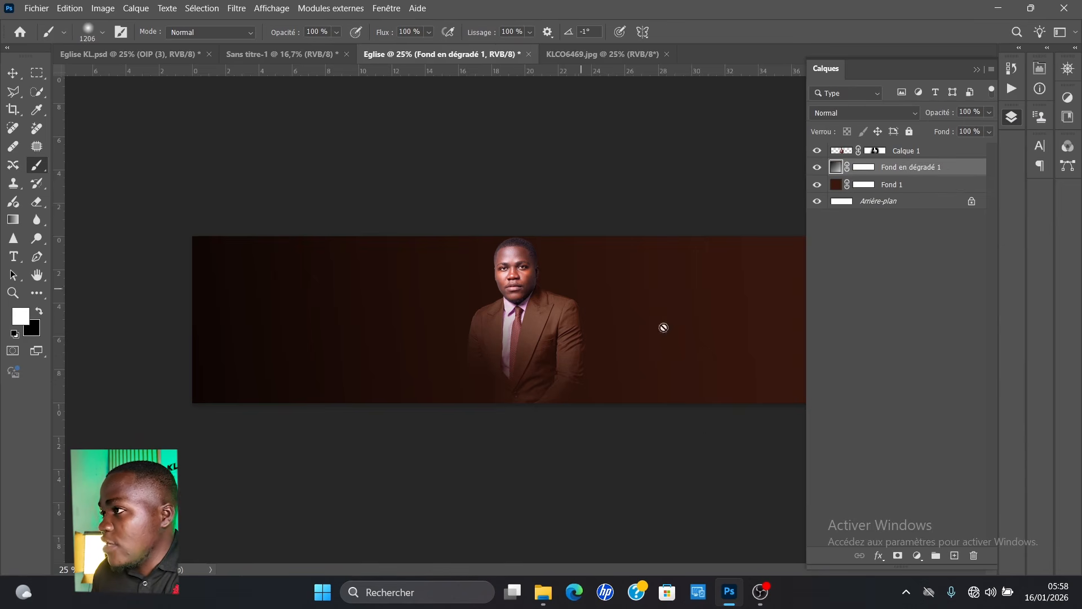
# - Switch to File Explorer and browse the NEW folder inside mes outils conceptionnels on drive D: for a worship photo
pyautogui.moveTo(543, 592)
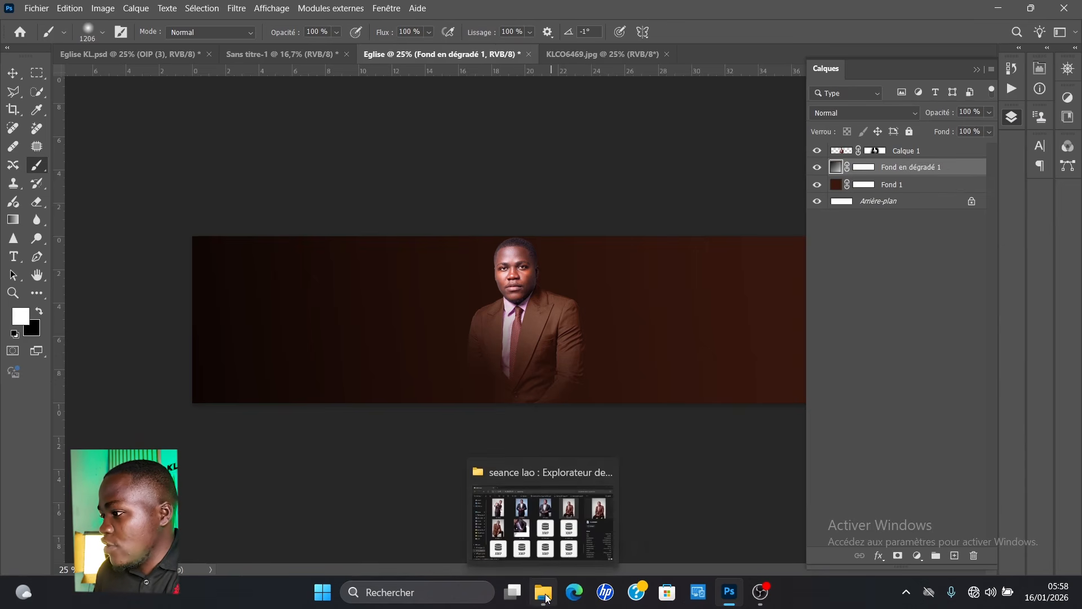
pyautogui.click(543, 519)
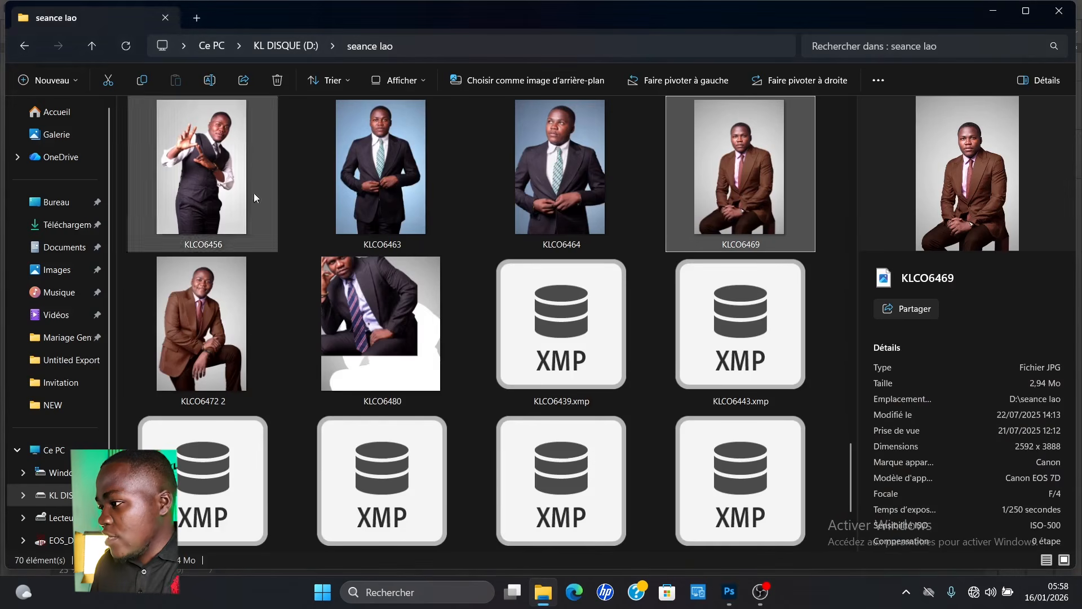
pyautogui.click(24, 48)
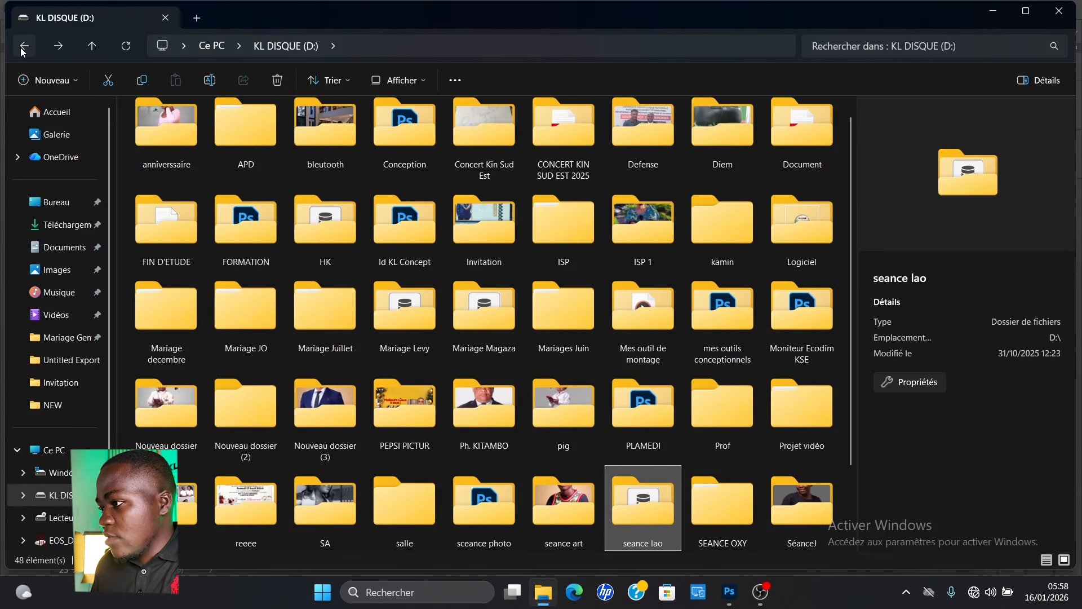
pyautogui.doubleClick(702, 295)
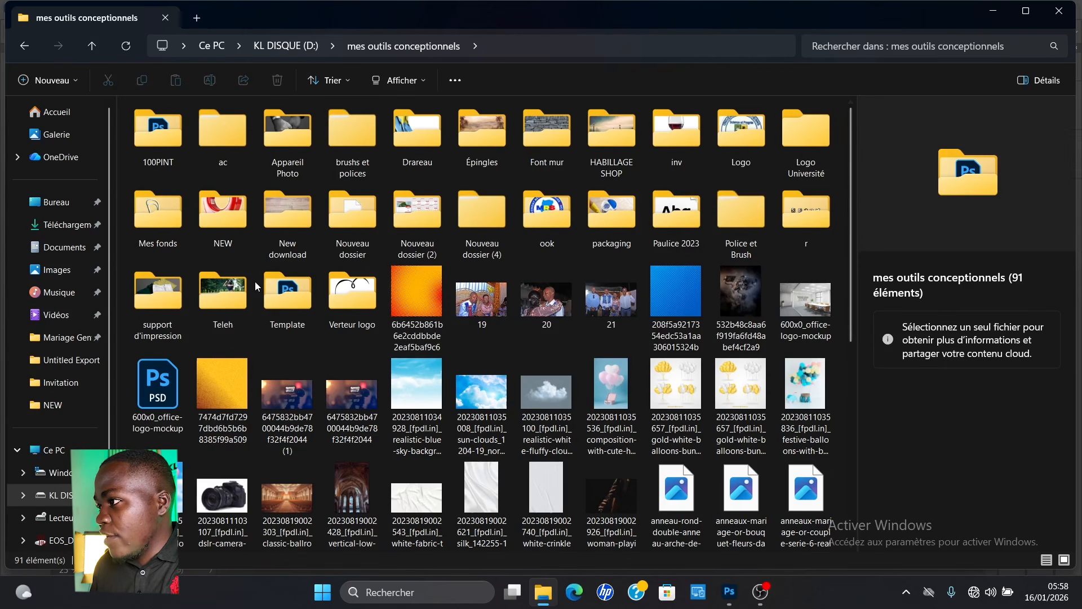
pyautogui.click(208, 195)
pyautogui.doubleClick(209, 195)
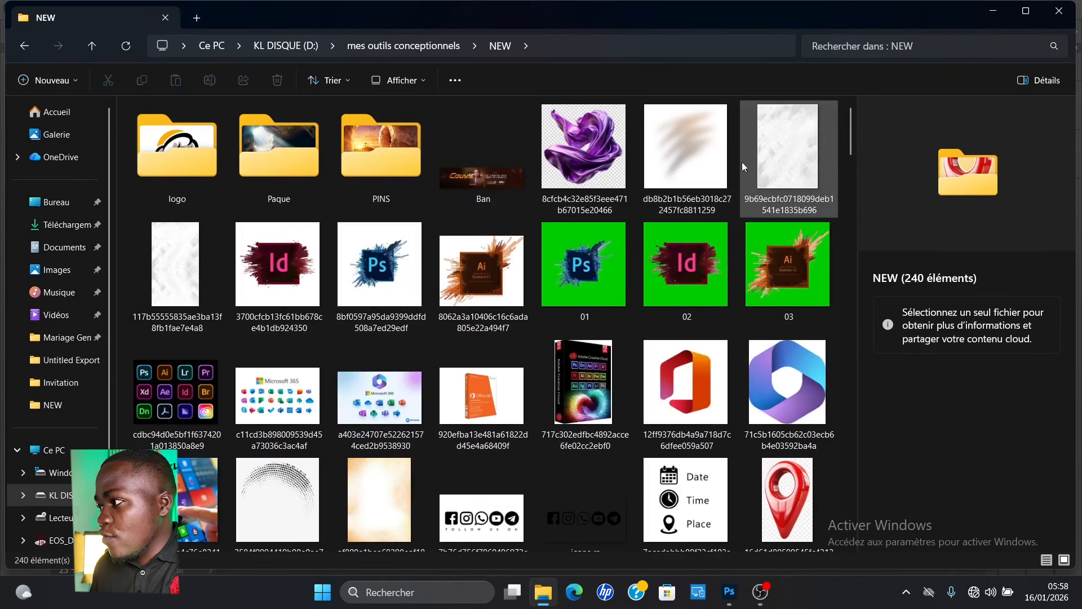
pyautogui.moveTo(854, 123); pyautogui.dragTo(803, 255)
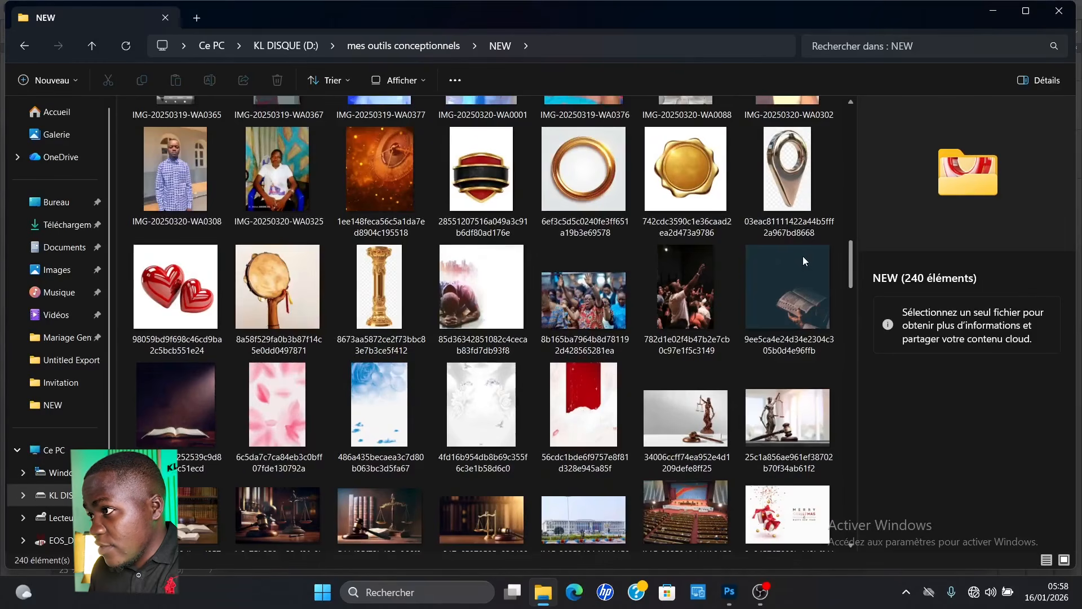
# - Place the worshipping-crowd photo 8b165ba7964b8d781192d428565281ea in the Eglise banner and move it to the right end, centred at about X 4262 px
pyautogui.click(601, 291)
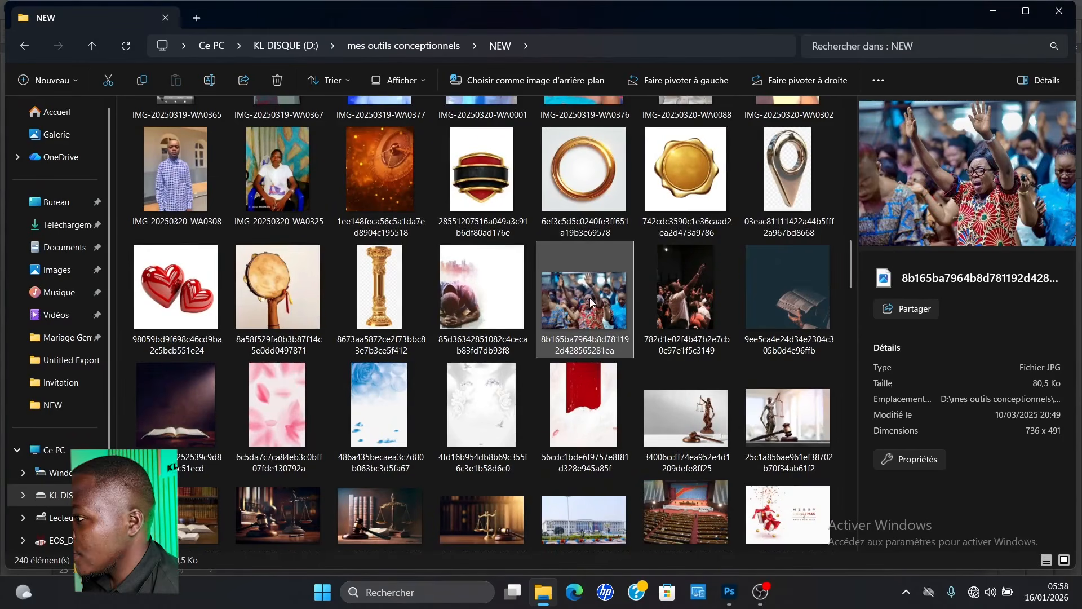
pyautogui.moveTo(590, 303); pyautogui.dragTo(681, 389)
pyautogui.click(977, 69)
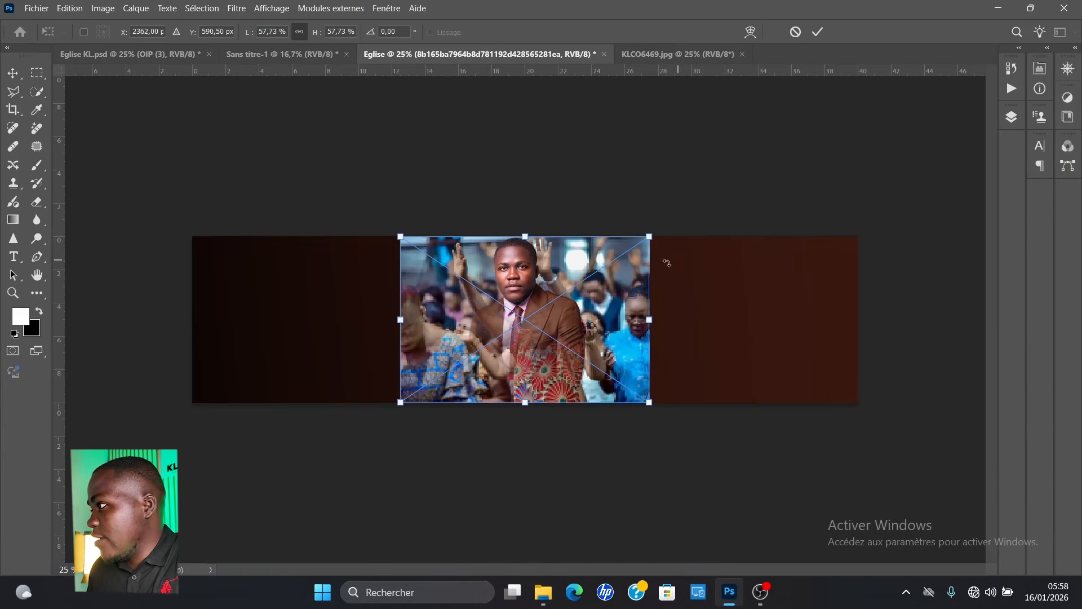
pyautogui.moveTo(617, 296); pyautogui.dragTo(861, 292)
pyautogui.moveTo(801, 317); pyautogui.dragTo(824, 319)
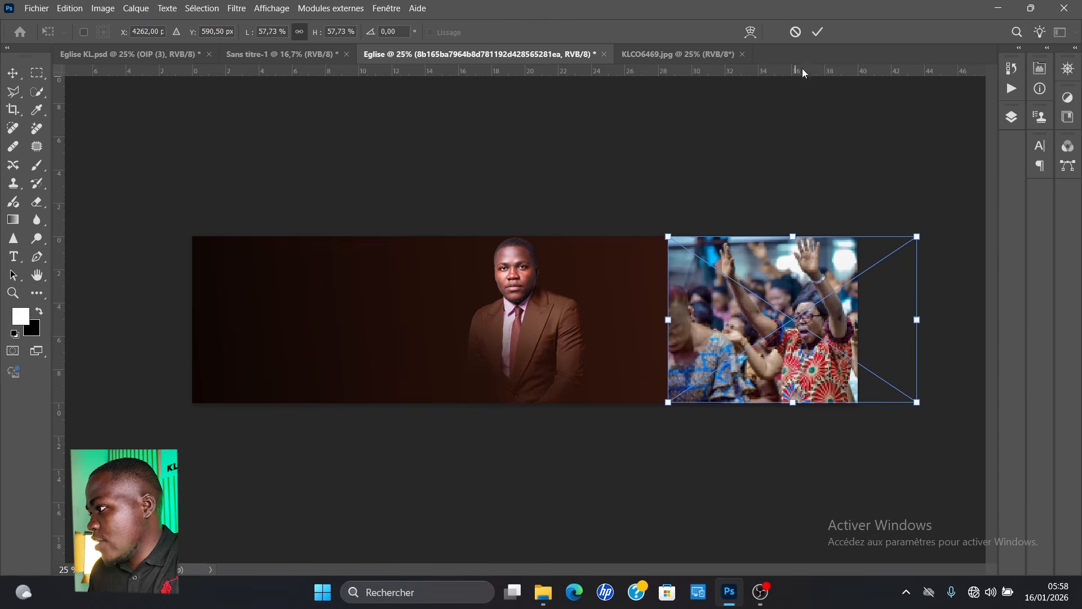
pyautogui.click(818, 32)
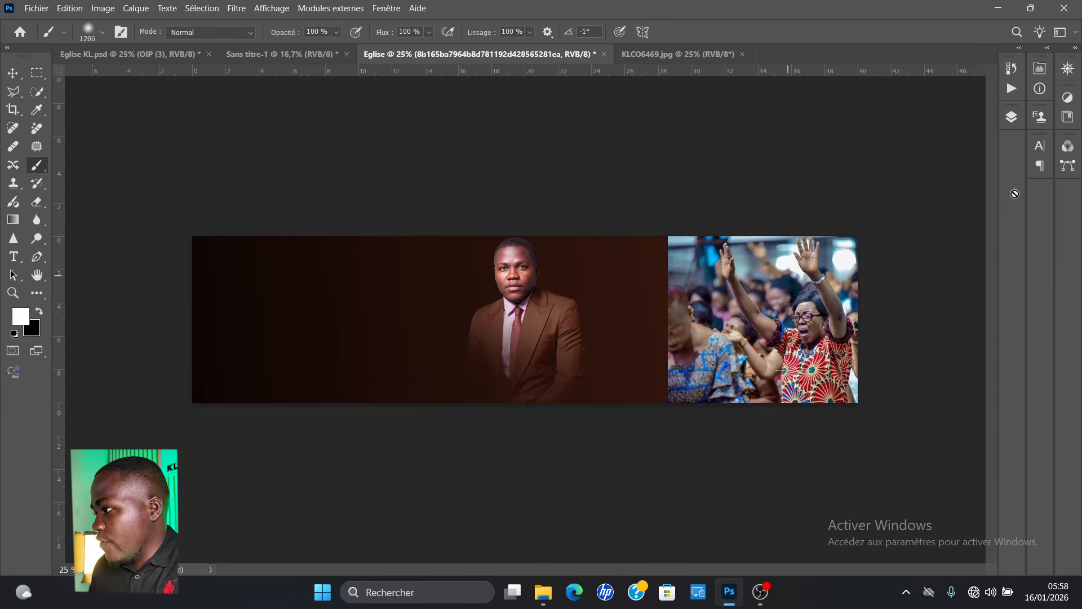
# - Add a layer mask to the crowd photo and paint its left edge black with the Brush to fade it into the background
pyautogui.click(1013, 116)
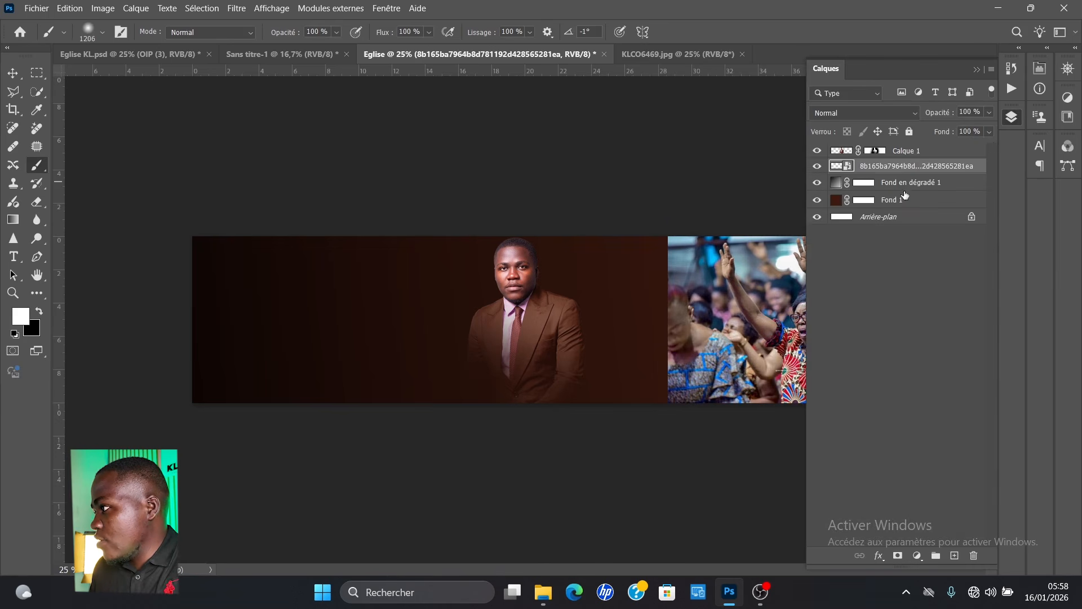
pyautogui.click(897, 557)
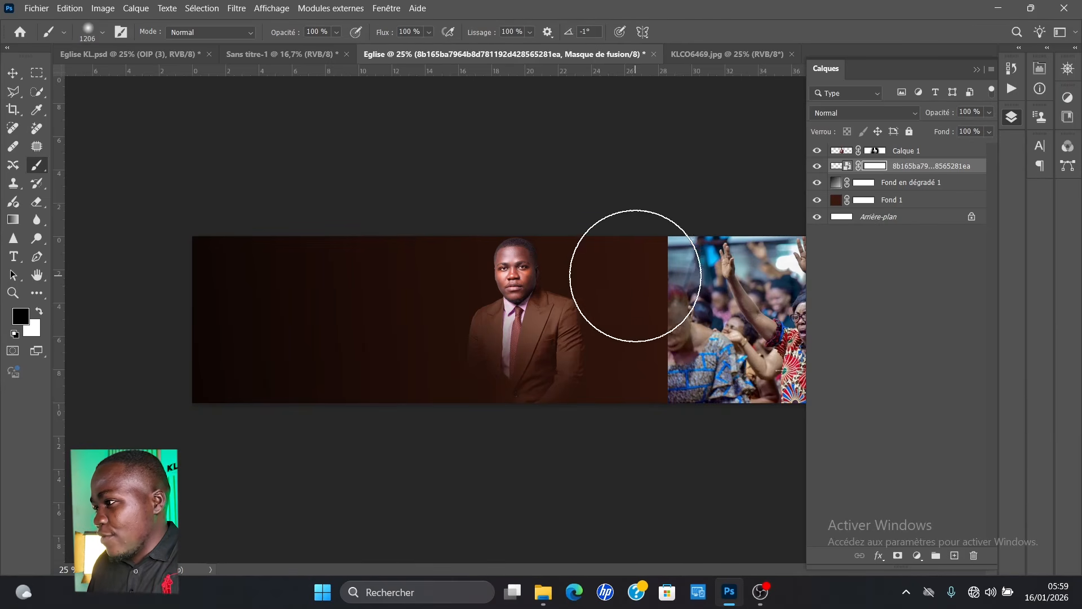
pyautogui.moveTo(664, 273)
pyautogui.mouseDown()
pyautogui.moveTo(640, 258)
pyautogui.moveTo(652, 350)
pyautogui.moveTo(671, 399)
pyautogui.moveTo(676, 314)
pyautogui.moveTo(649, 251)
pyautogui.moveTo(695, 398)
pyautogui.mouseUp()
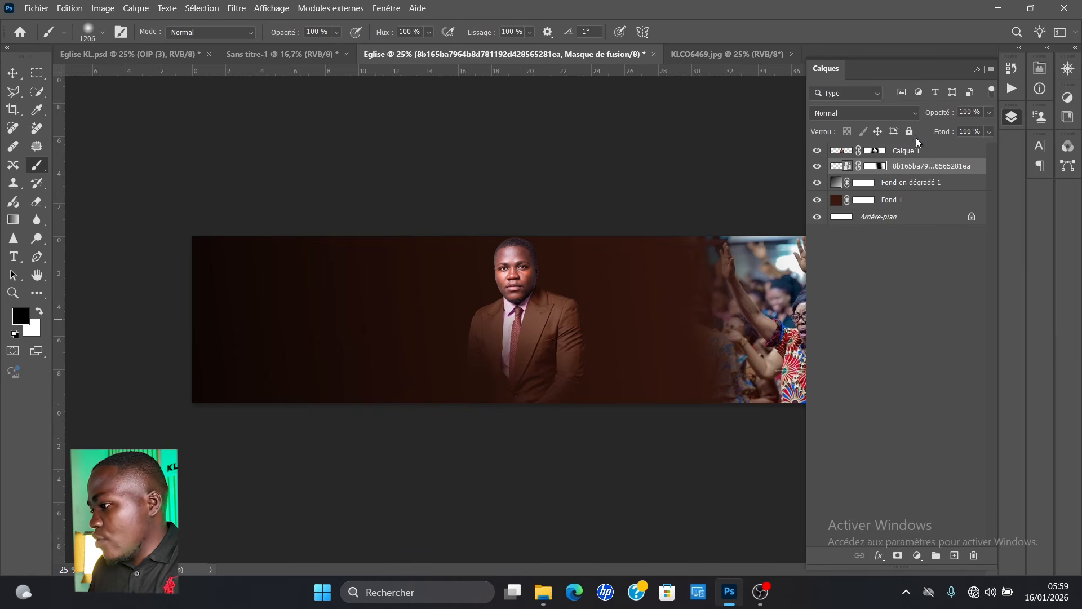
# - Try the Lumière tamisée blending mode on the crowd photo layer and view the whole banner
pyautogui.click(885, 115)
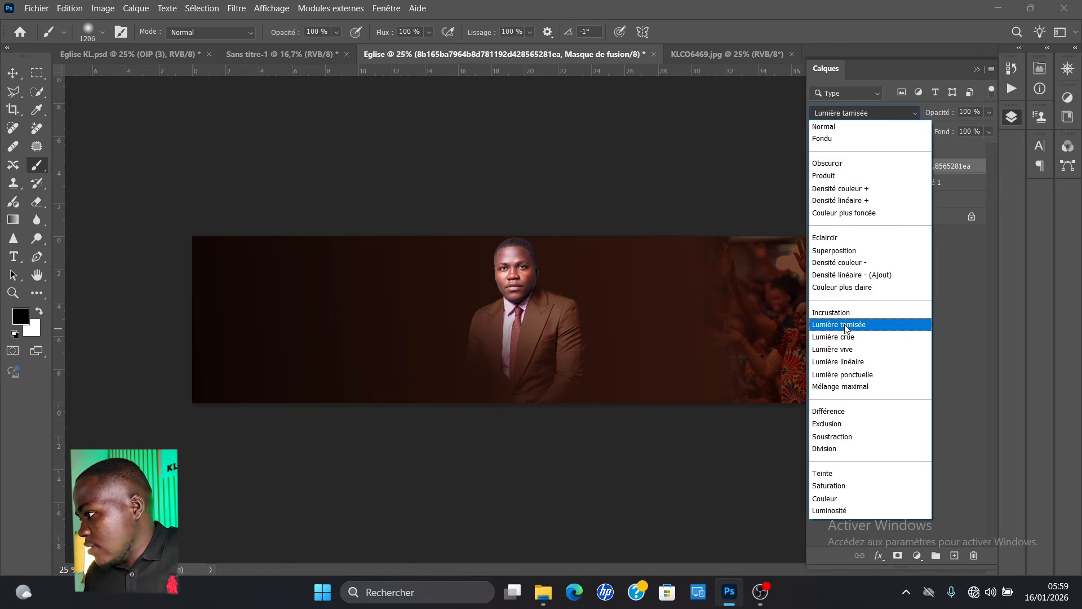
pyautogui.click(845, 325)
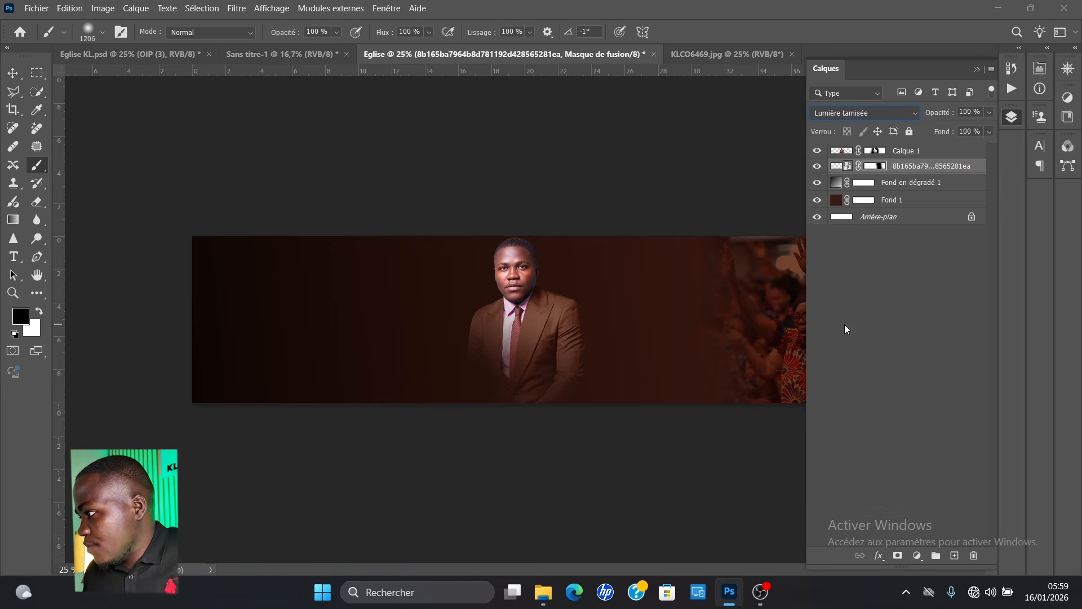
pyautogui.click(976, 70)
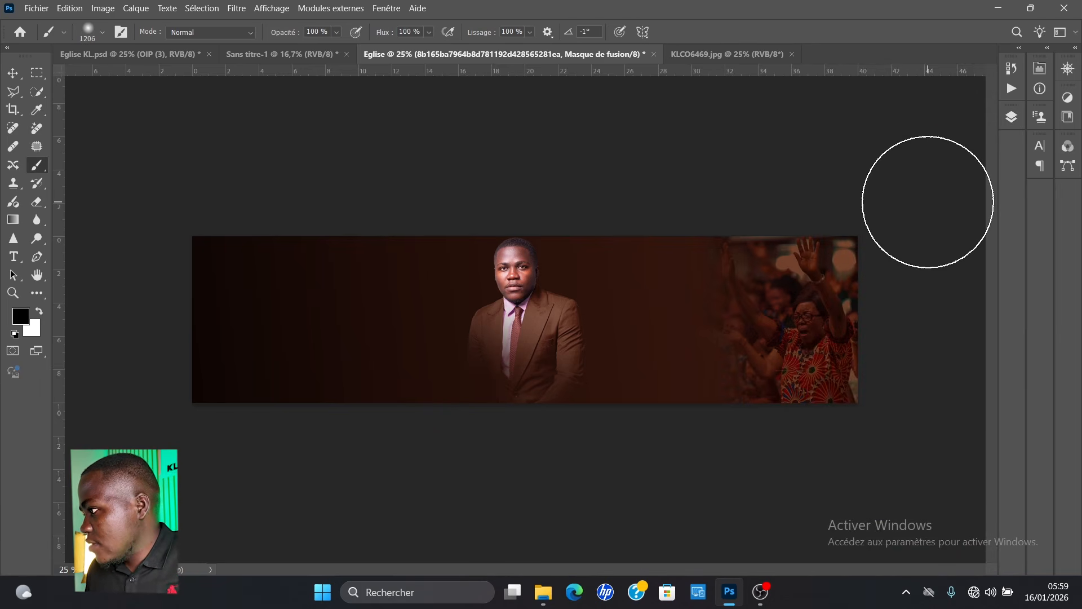
# - Set the crowd photo layer's blending mode to Superposition and its opacity to 30 %
pyautogui.click(1013, 117)
pyautogui.click(865, 113)
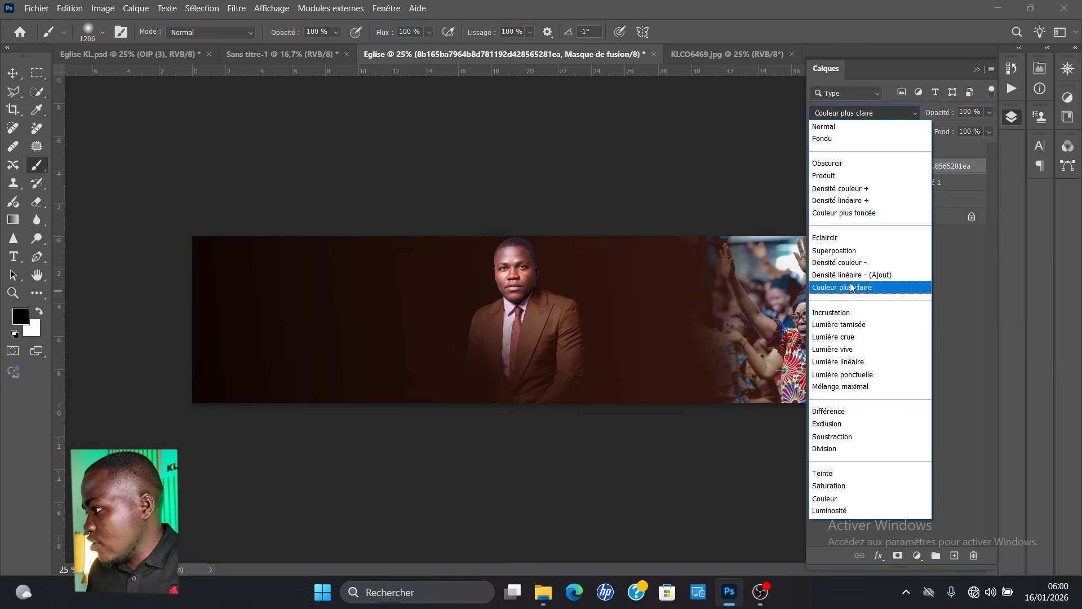
pyautogui.click(864, 251)
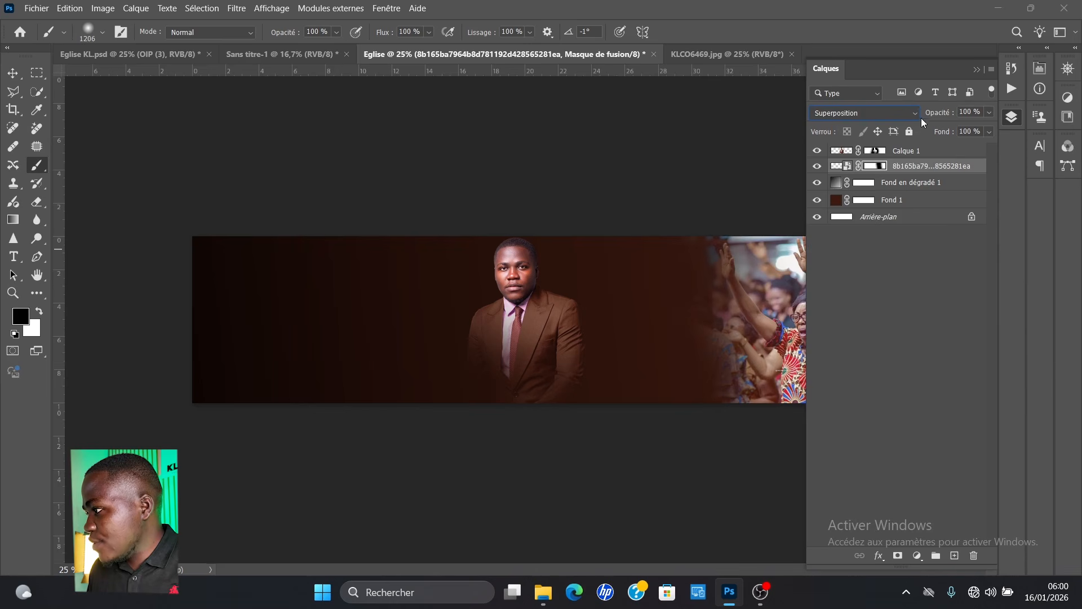
pyautogui.moveTo(931, 116); pyautogui.dragTo(883, 116)
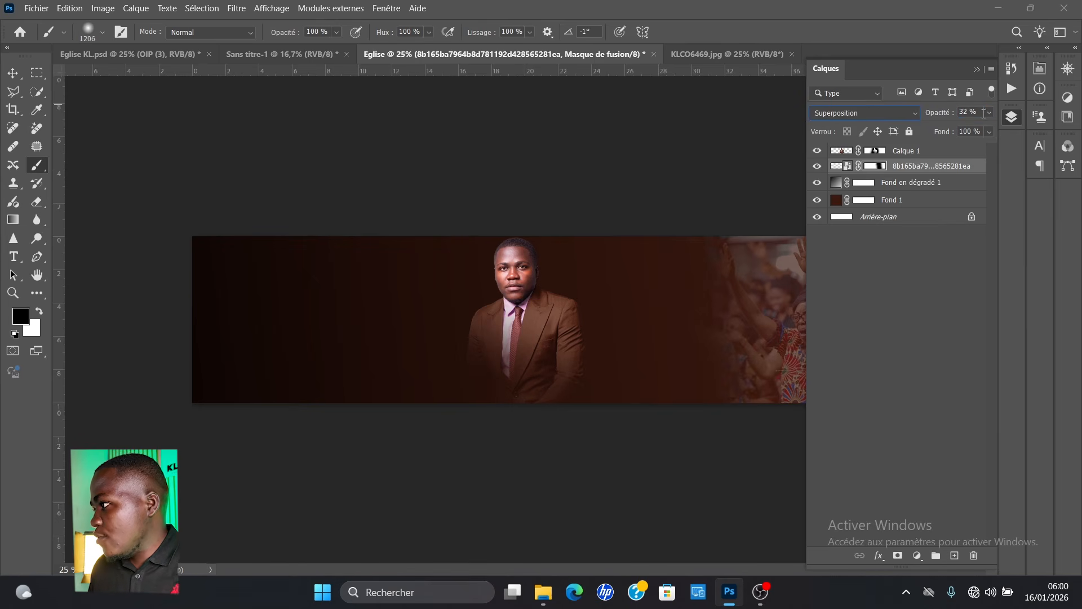
pyautogui.write('30')
pyautogui.press('Return')
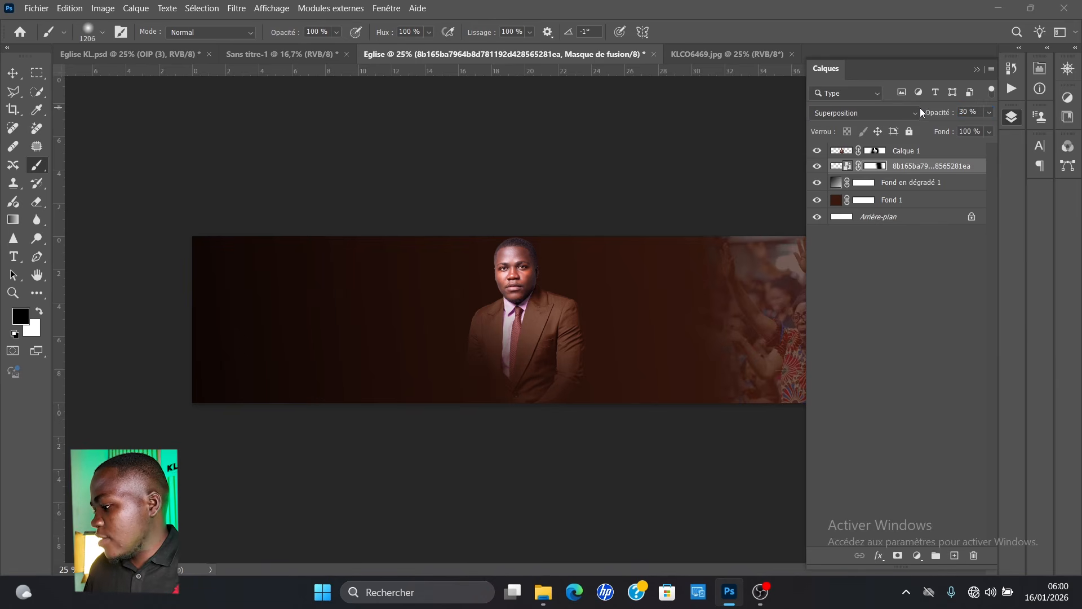
pyautogui.click(975, 70)
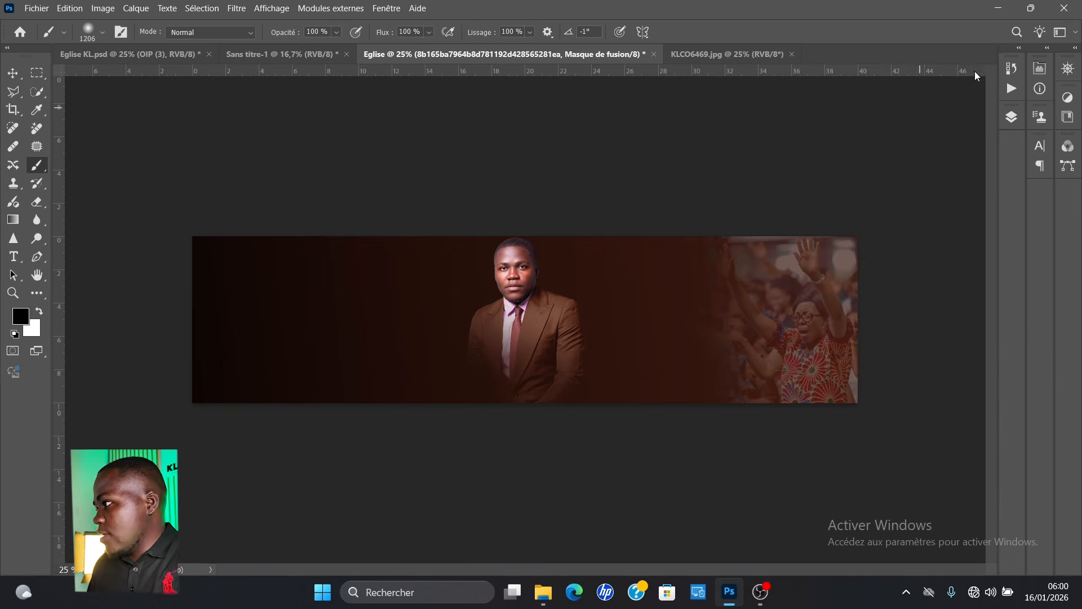
# - Lower the crowd photo layer's opacity to 20 %
pyautogui.click(1012, 117)
pyautogui.moveTo(933, 114); pyautogui.dragTo(931, 113)
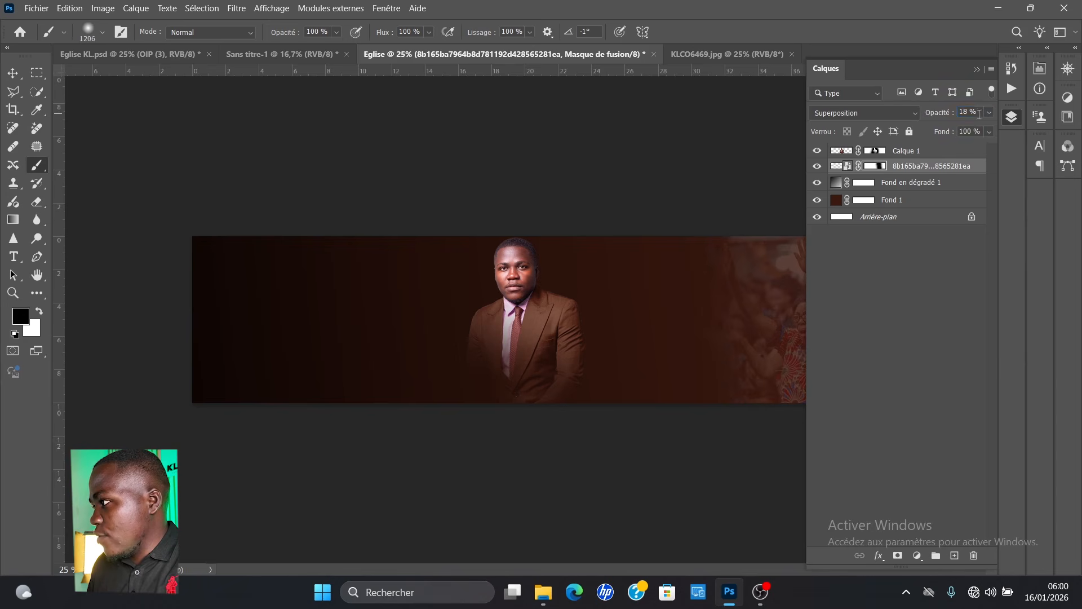
pyautogui.write('20')
pyautogui.press('Return')
pyautogui.click(977, 70)
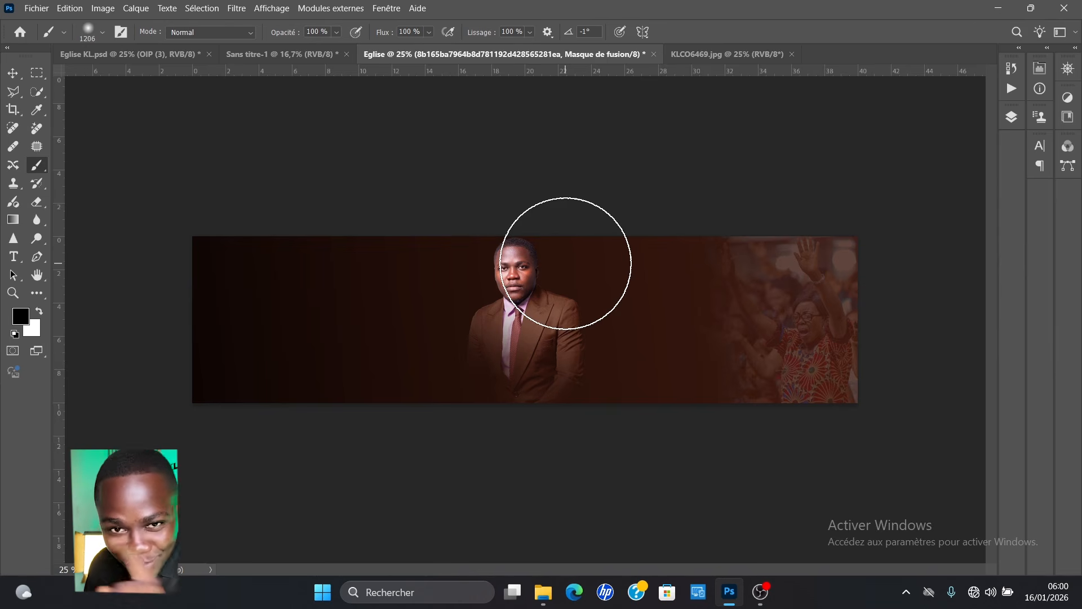
# - Place the photo of the man with a raised arm from the NEW folder at the banner's left end, scaled to about 34.78 %
pyautogui.click(557, 594)
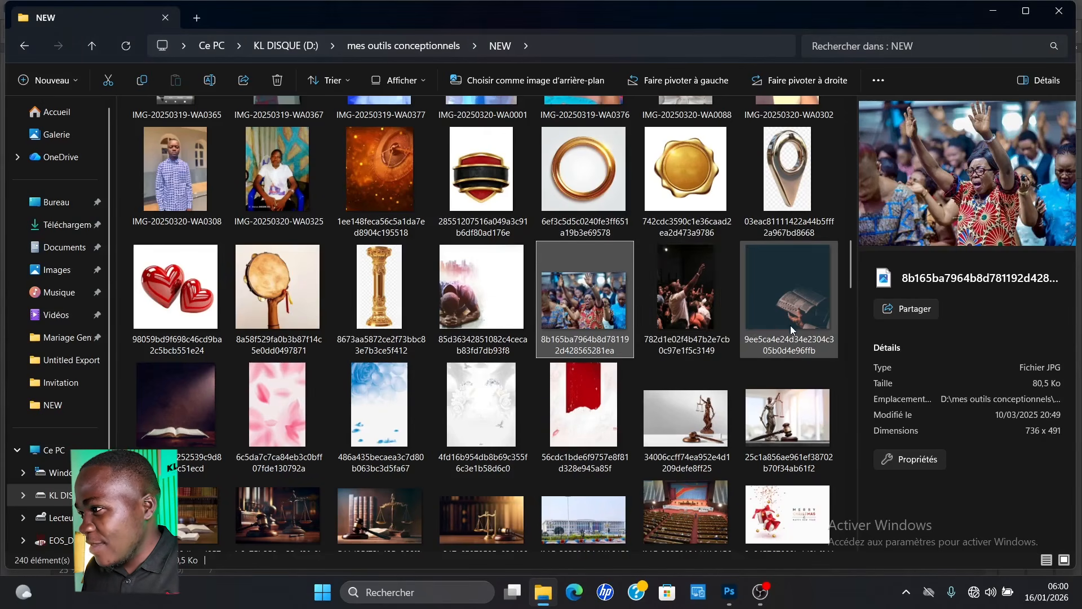
pyautogui.click(691, 309)
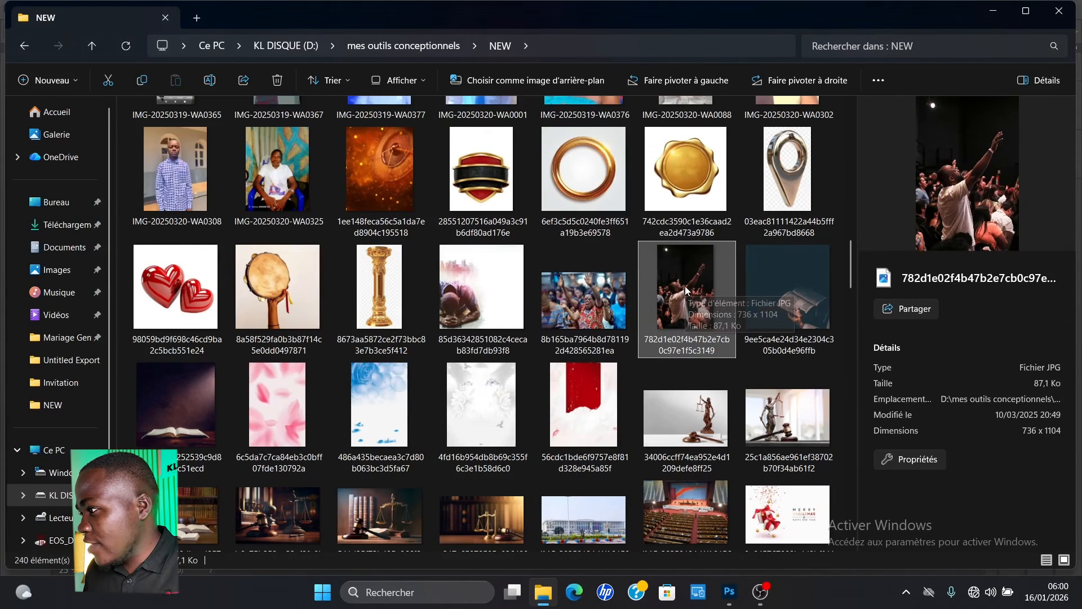
pyautogui.moveTo(685, 286); pyautogui.dragTo(400, 357)
pyautogui.moveTo(536, 309); pyautogui.dragTo(264, 286)
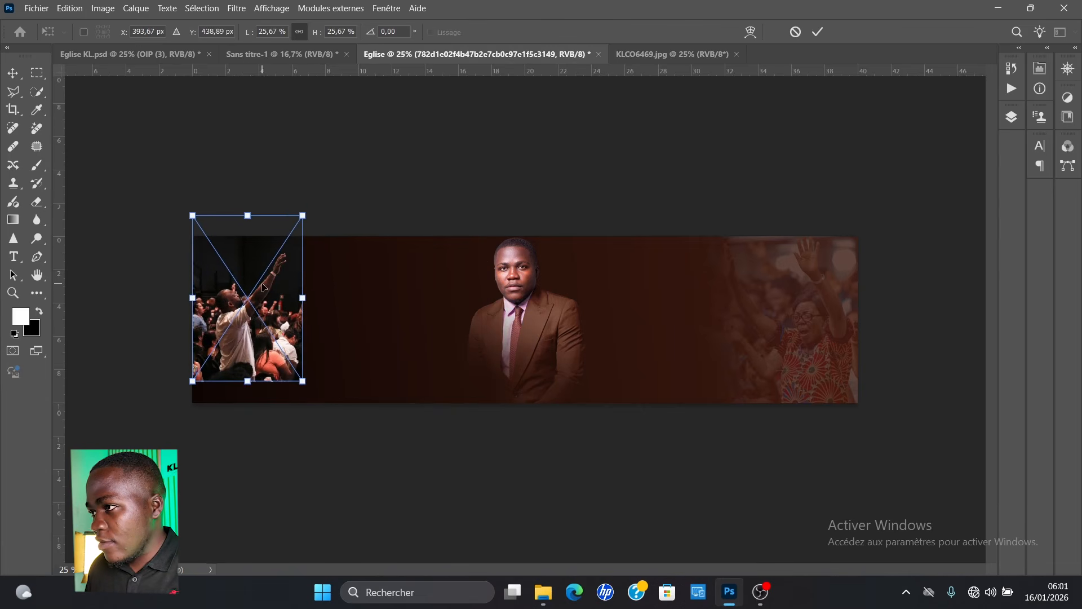
pyautogui.moveTo(251, 387); pyautogui.dragTo(249, 439)
pyautogui.moveTo(252, 360); pyautogui.dragTo(252, 345)
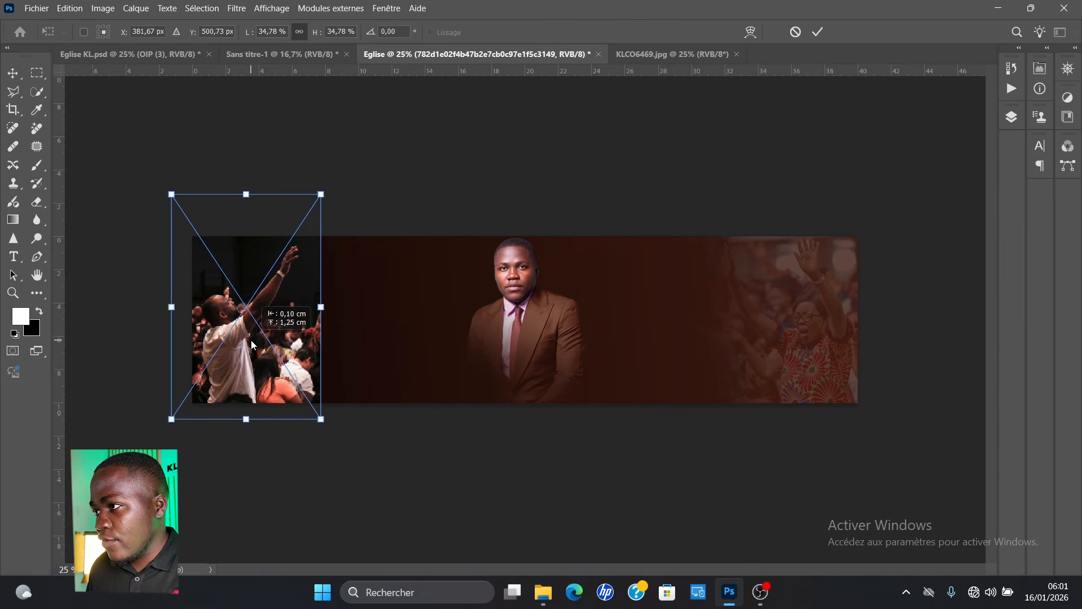
pyautogui.click(815, 38)
# - Add a layer mask to the raised-arm photo and paint its right edge black with the Brush to fade it into the background
pyautogui.press('b')
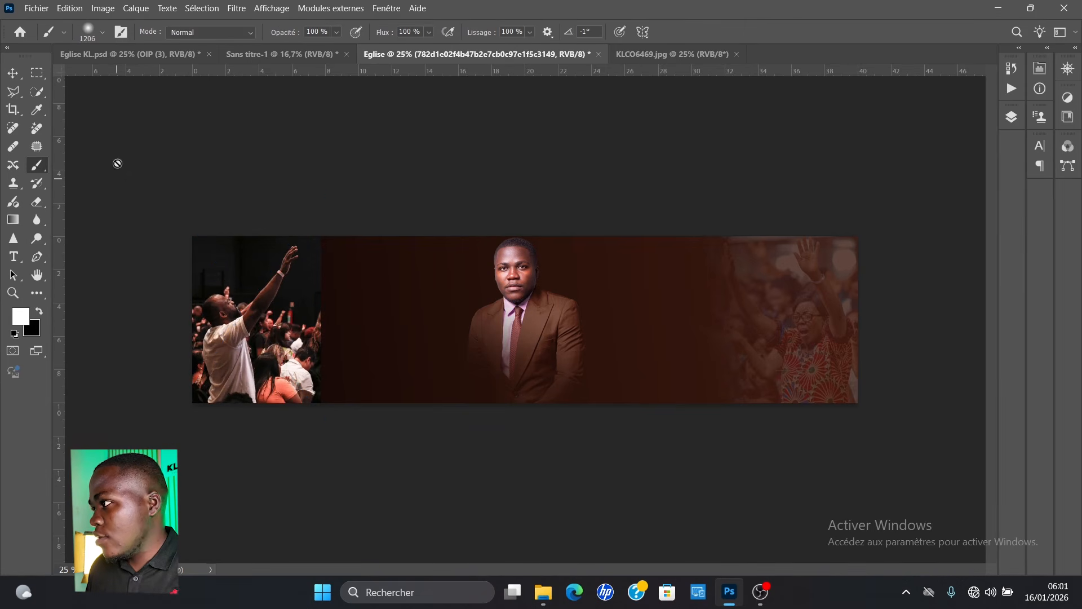
pyautogui.click(1012, 117)
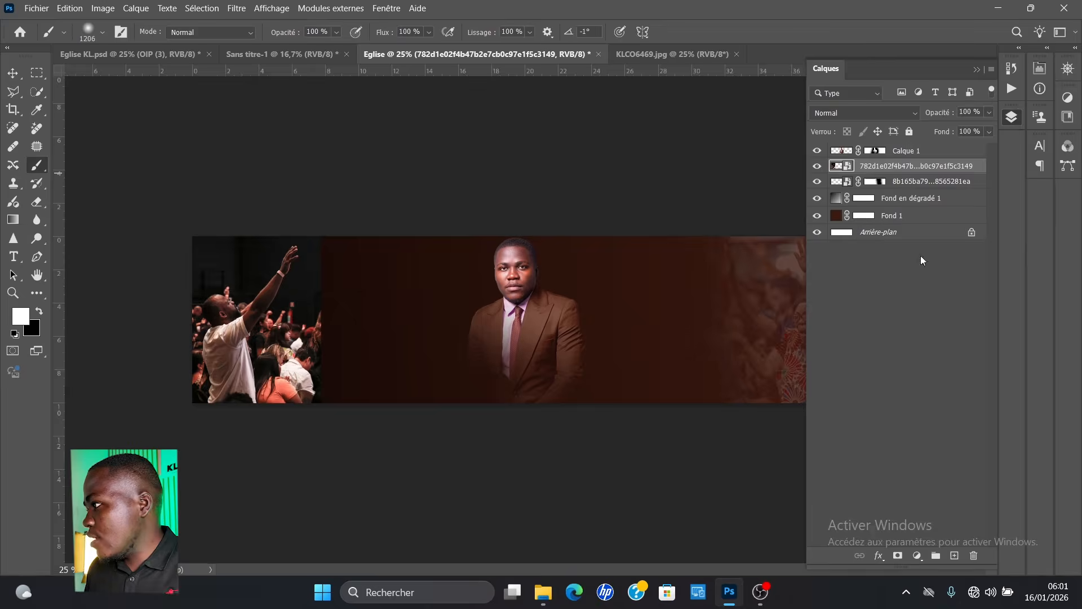
pyautogui.click(897, 556)
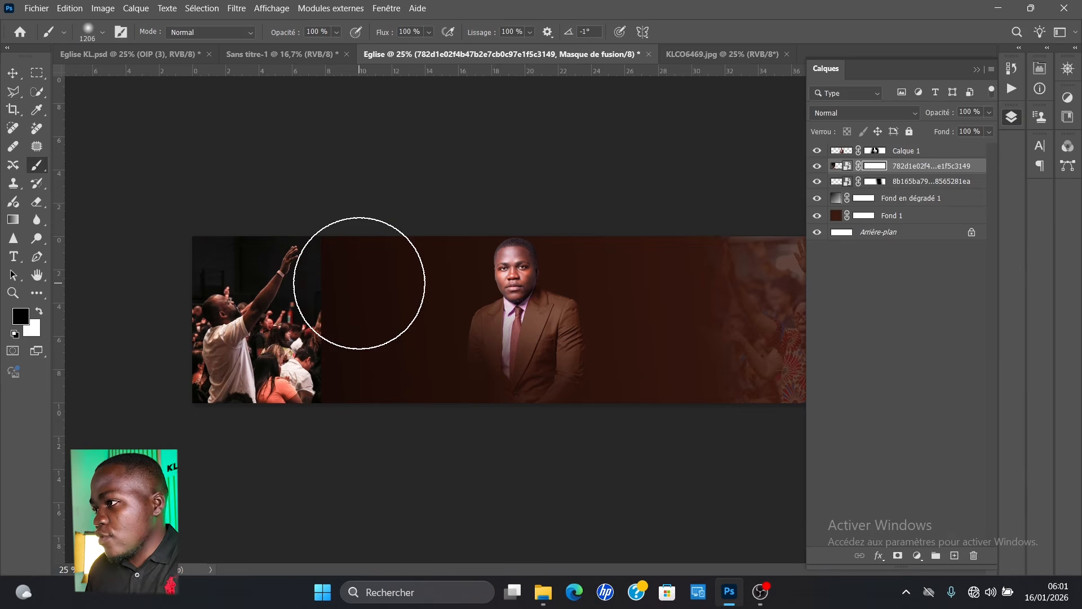
pyautogui.moveTo(355, 296)
pyautogui.mouseDown()
pyautogui.moveTo(358, 371)
pyautogui.moveTo(316, 422)
pyautogui.mouseUp()
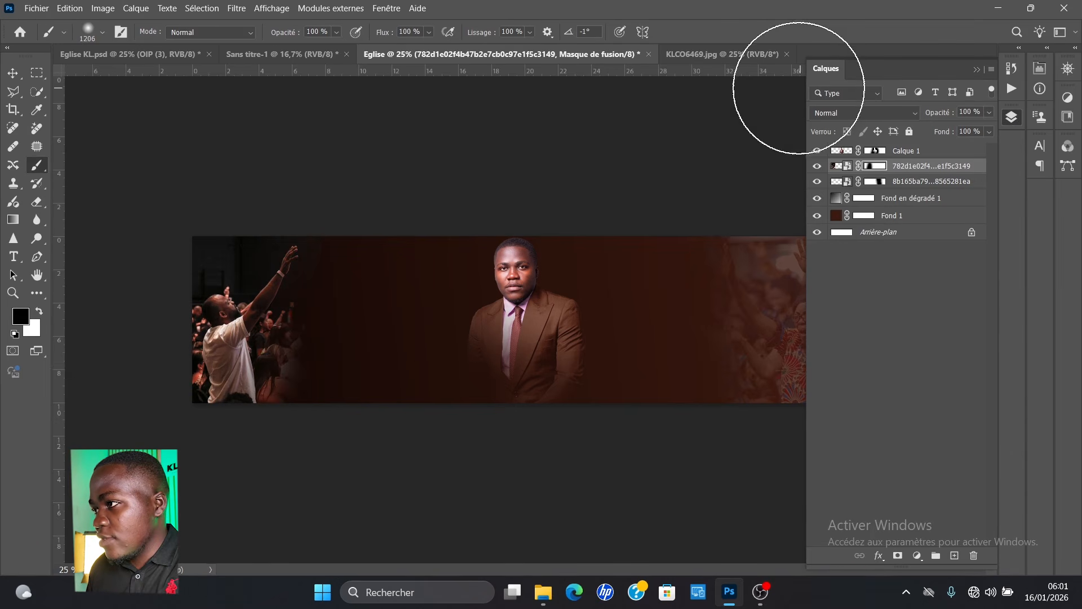
# - Set the raised-arm photo layer's blending mode to Densité linéaire - (Ajout) and its opacity to 28 %
pyautogui.click(874, 115)
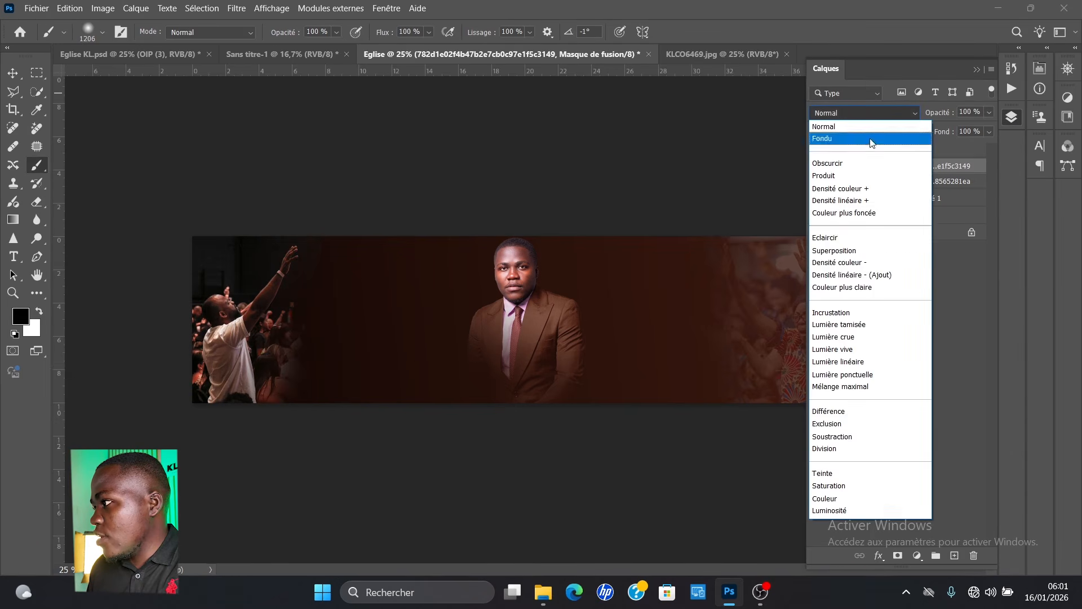
pyautogui.click(862, 276)
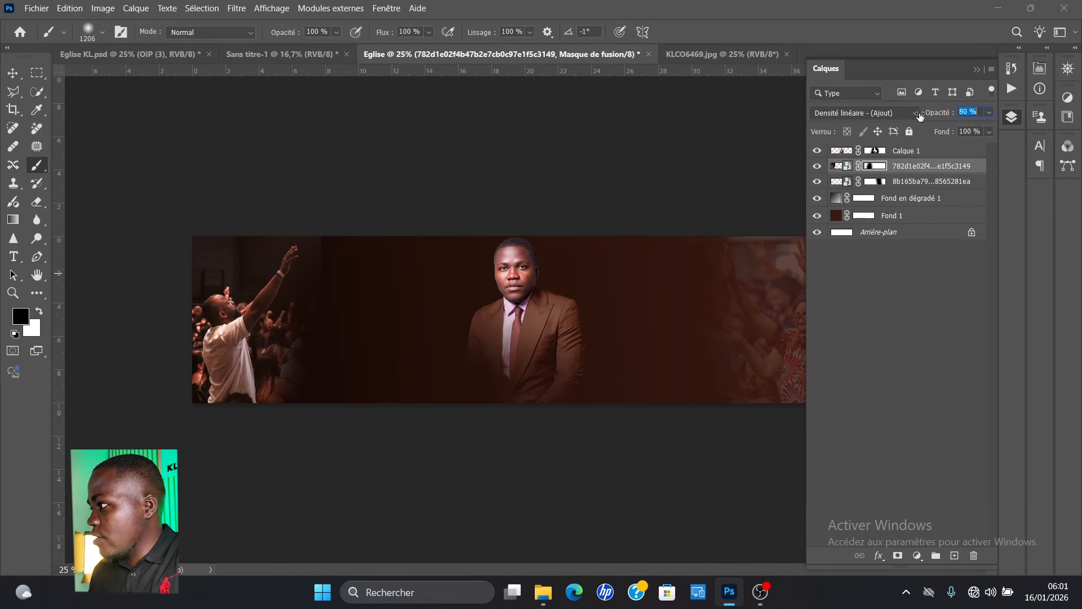
pyautogui.moveTo(919, 116); pyautogui.dragTo(919, 116)
pyautogui.moveTo(910, 116); pyautogui.dragTo(885, 125)
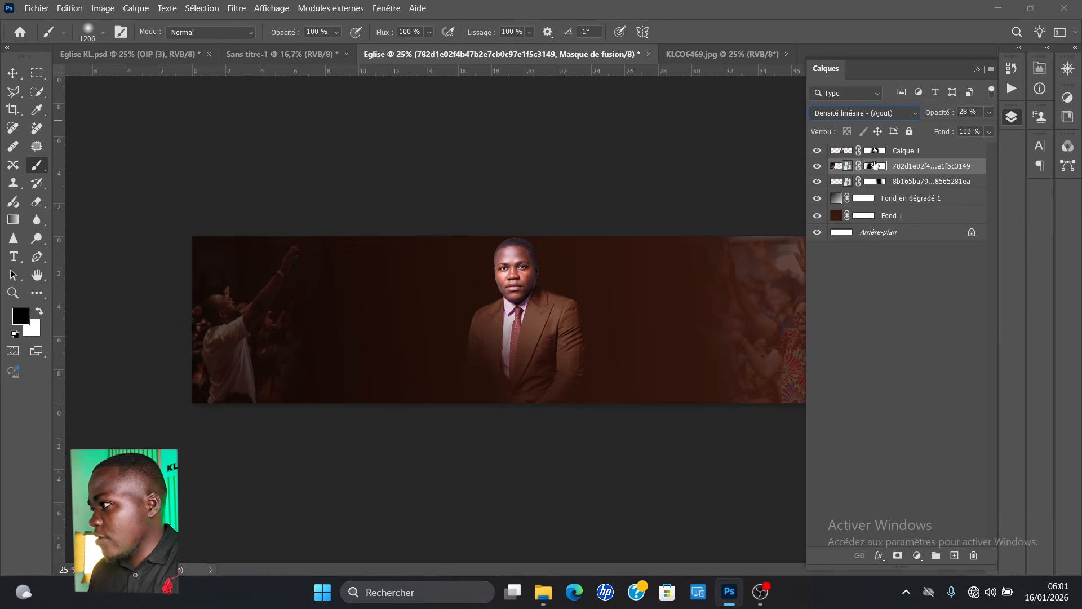
pyautogui.click(841, 150)
pyautogui.press('x')
pyautogui.click(369, 246)
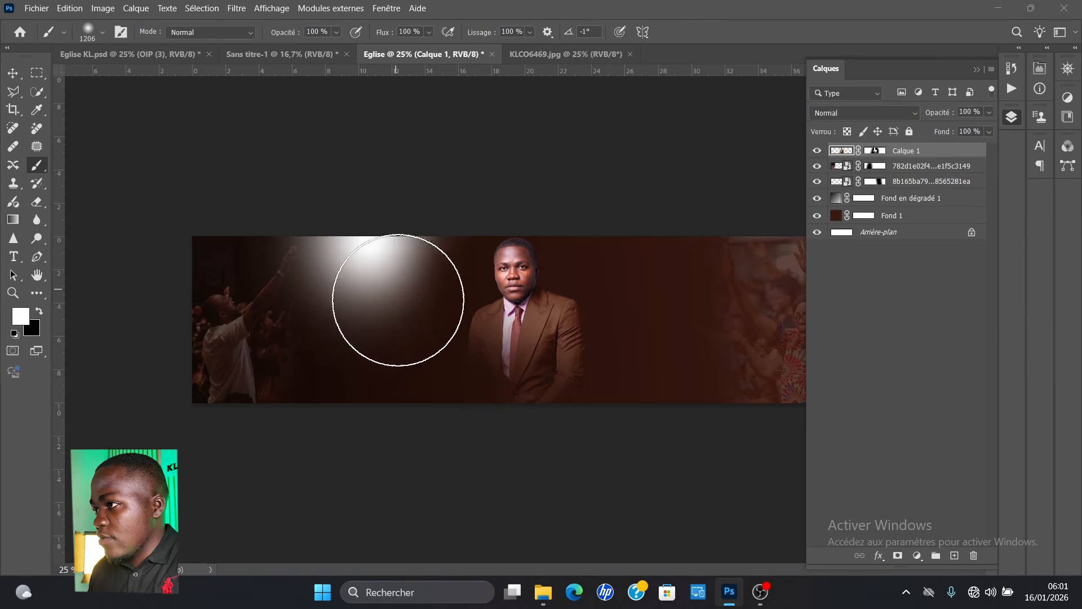
pyautogui.hotkey('ctrl', 'z')
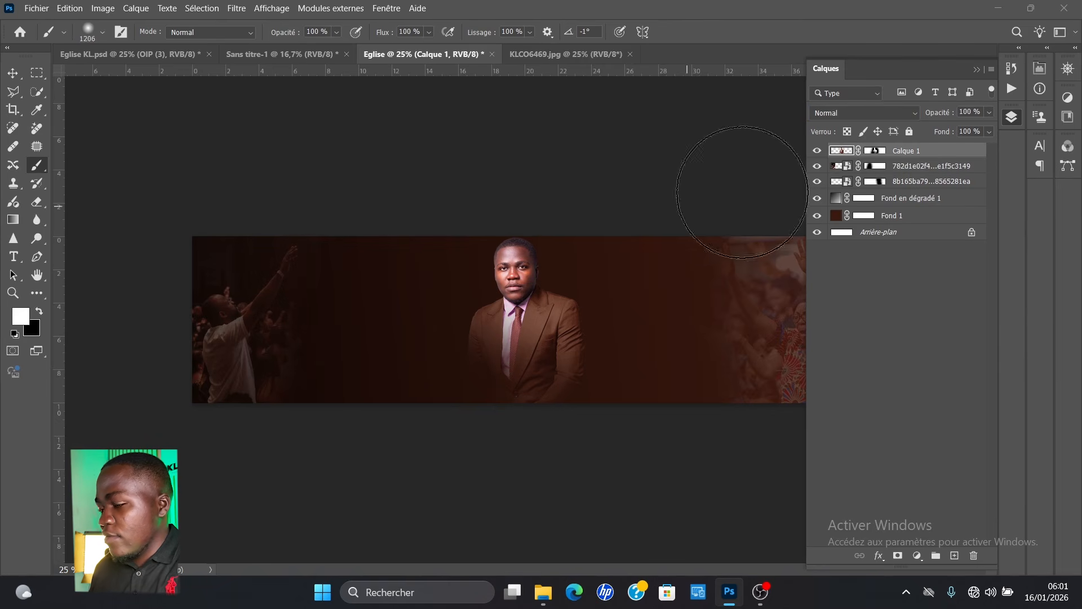
pyautogui.click(874, 166)
pyautogui.press('x')
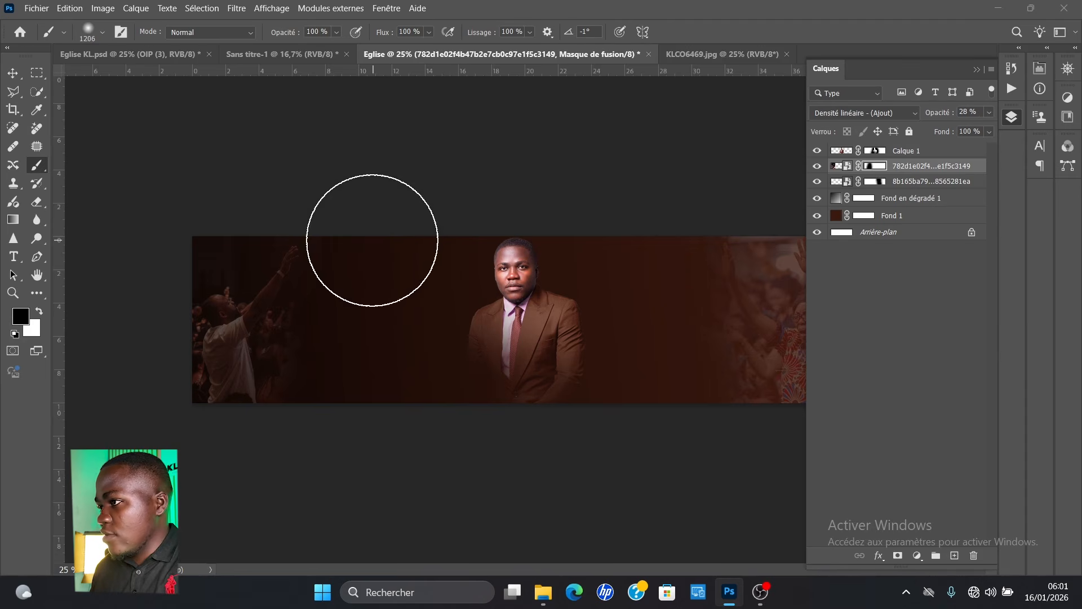
# - Place the sunrise image with the open tomb and crosses from the PINS folder into the banner, behind the suited man
pyautogui.press('v')
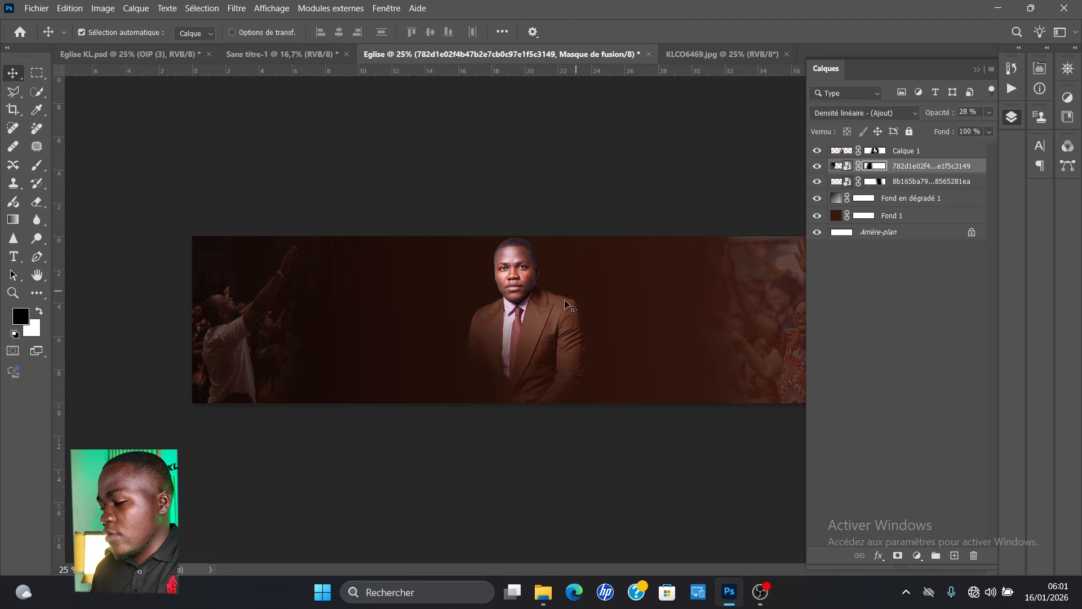
pyautogui.click(543, 592)
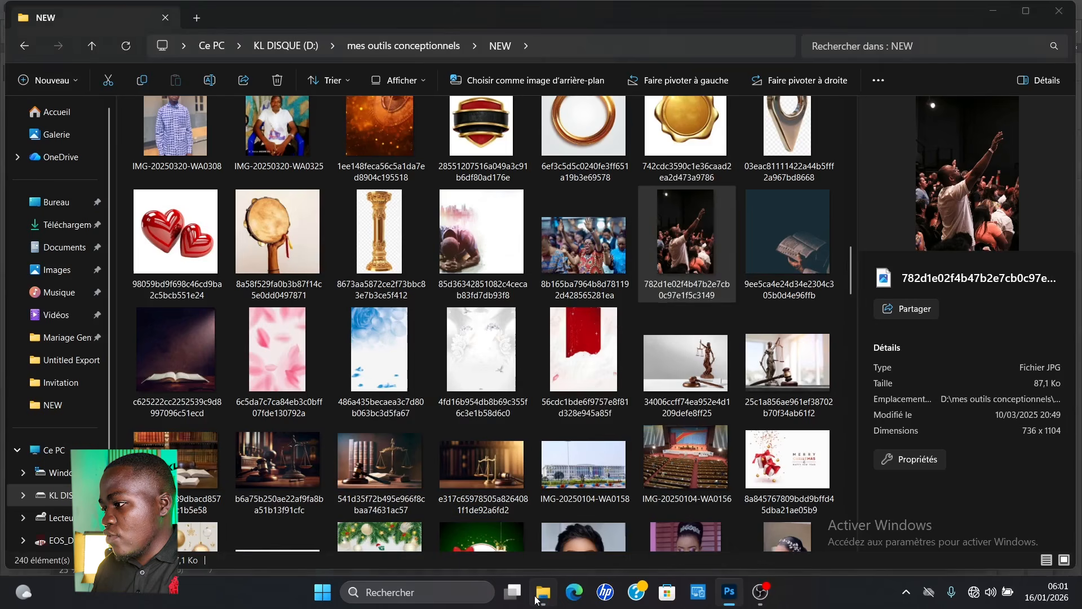
pyautogui.moveTo(850, 275); pyautogui.dragTo(860, 90)
pyautogui.click(380, 149)
pyautogui.doubleClick(380, 149)
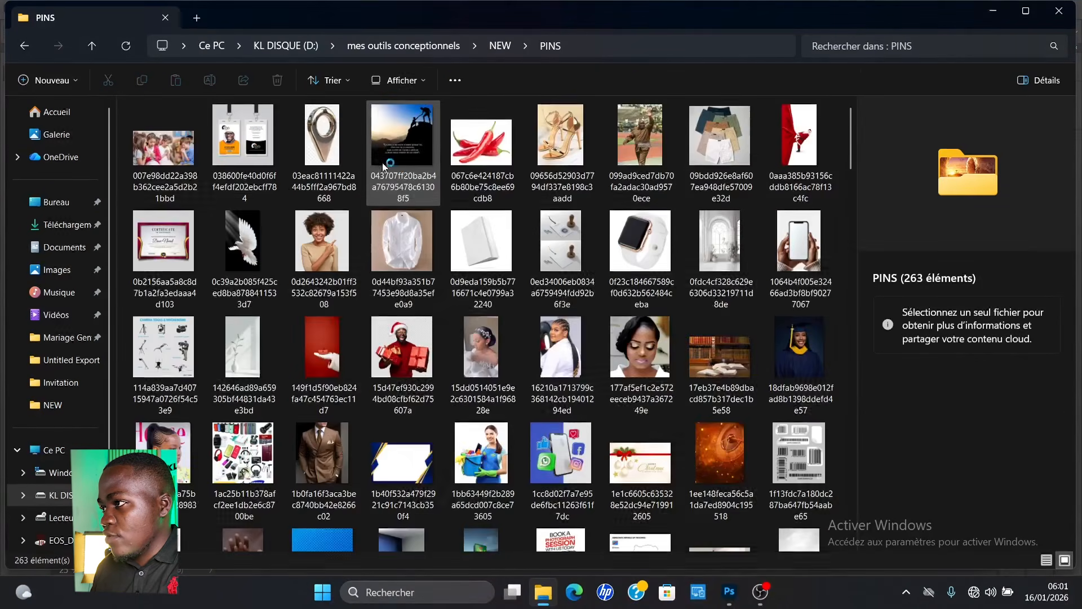
pyautogui.click(141, 150)
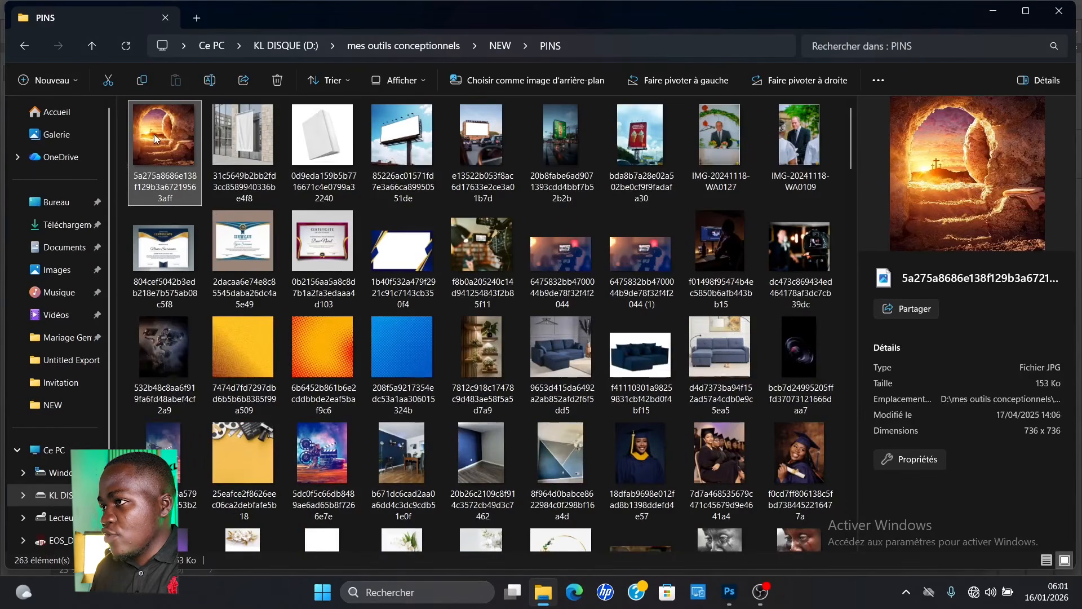
pyautogui.moveTo(717, 581); pyautogui.dragTo(537, 304)
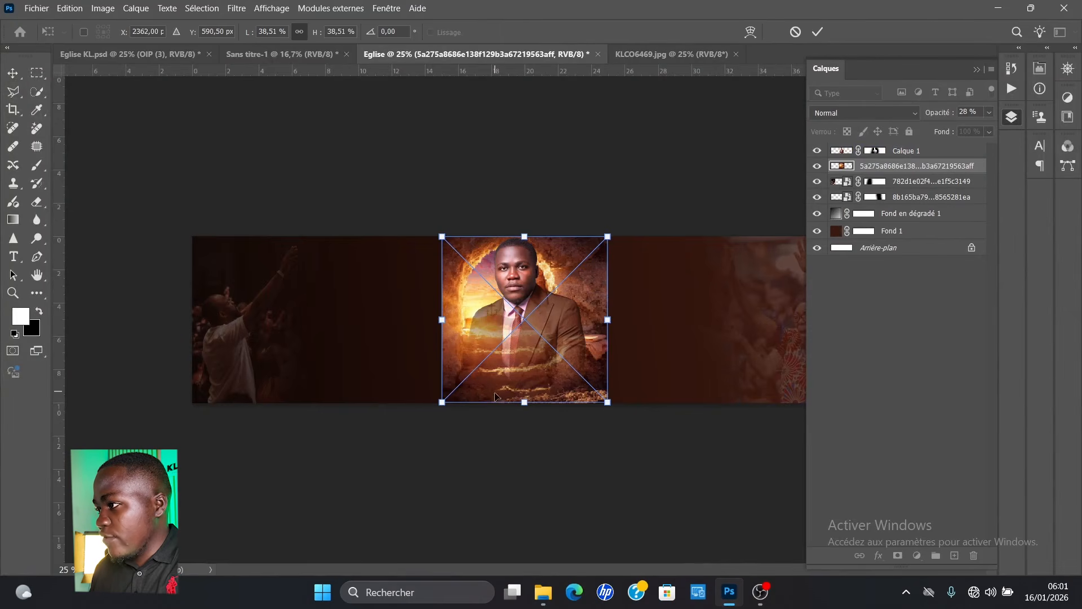
# - Scale the tomb image to about 54.38 % and align its lower edge with the banner's bottom behind the man
pyautogui.moveTo(526, 398); pyautogui.dragTo(524, 470)
pyautogui.moveTo(611, 364); pyautogui.dragTo(600, 296)
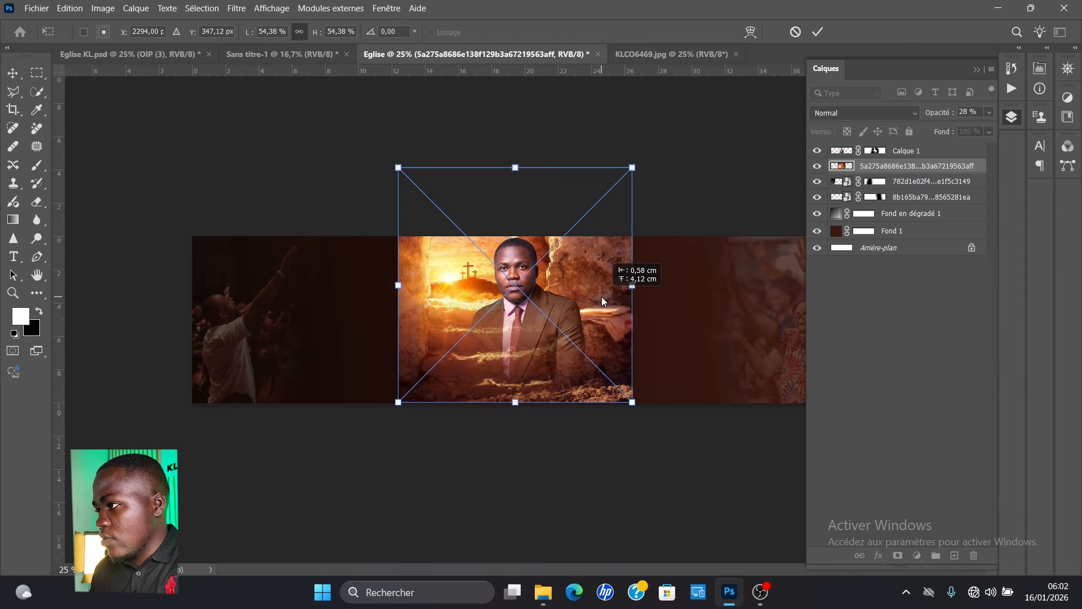
pyautogui.click(818, 31)
pyautogui.click(863, 180)
pyautogui.click(866, 371)
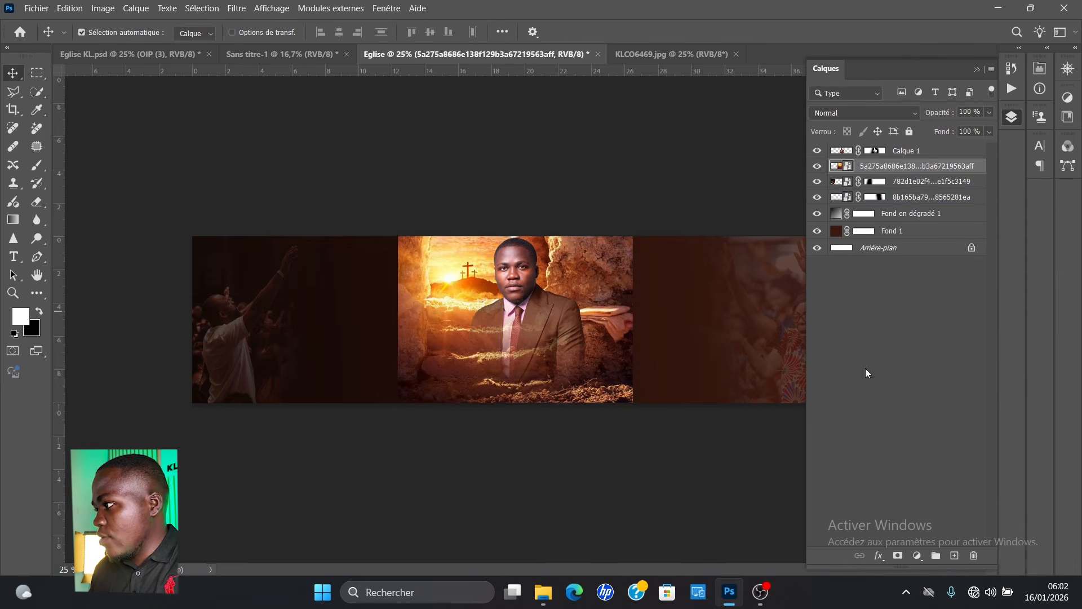
# - Add a layer mask to the tomb image and paint its right, lower and left edges black with the Brush
pyautogui.click(897, 555)
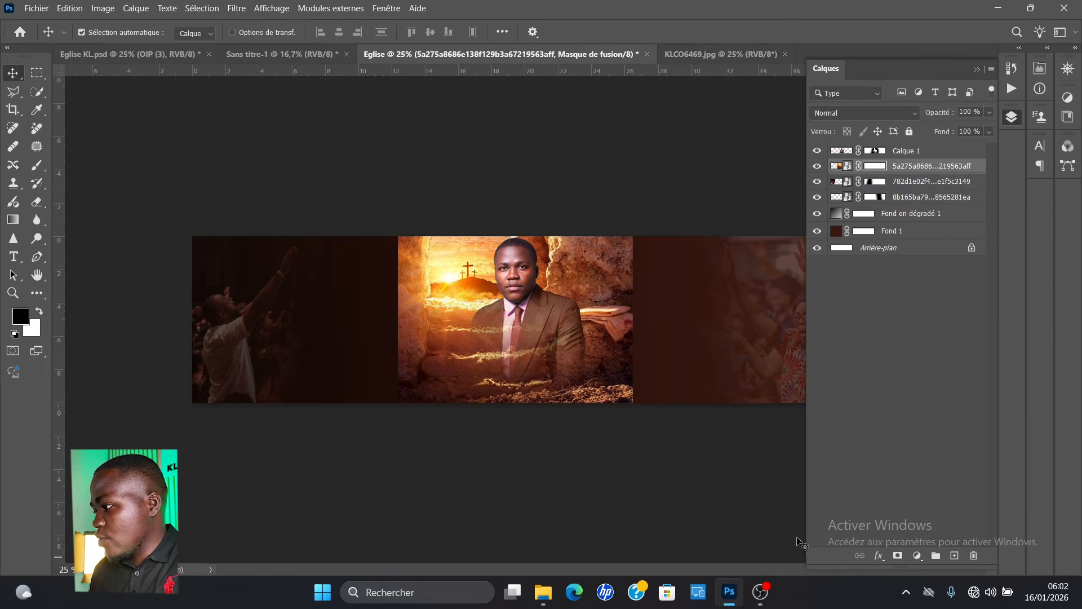
pyautogui.press('b')
pyautogui.press('x')
pyautogui.moveTo(654, 276); pyautogui.dragTo(652, 387)
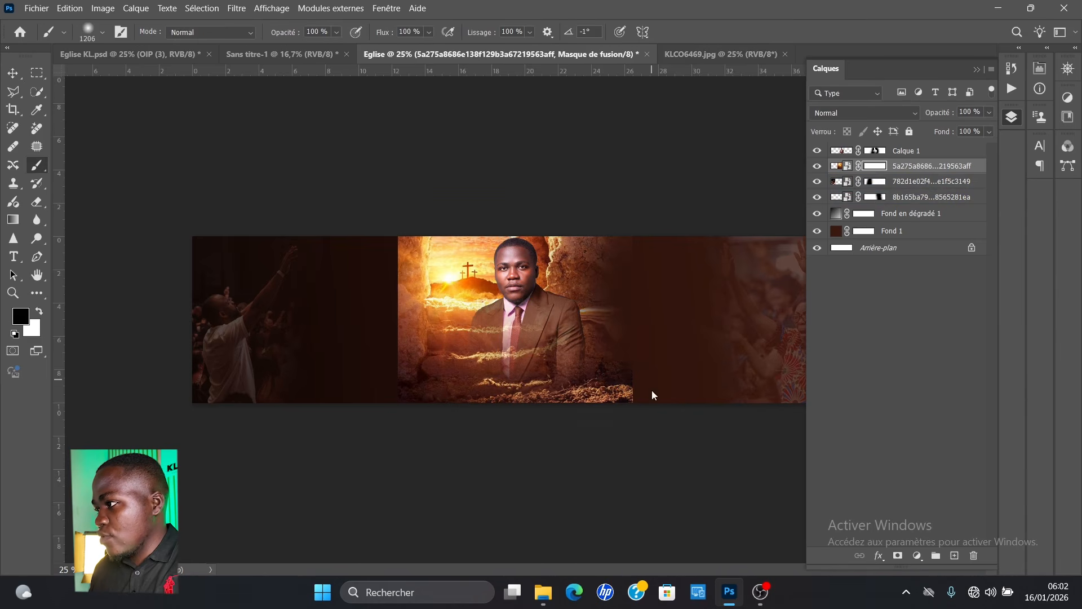
pyautogui.moveTo(577, 398)
pyautogui.mouseDown()
pyautogui.moveTo(449, 411)
pyautogui.moveTo(550, 425)
pyautogui.moveTo(399, 344)
pyautogui.moveTo(363, 250)
pyautogui.moveTo(358, 337)
pyautogui.moveTo(391, 391)
pyautogui.moveTo(490, 417)
pyautogui.mouseUp()
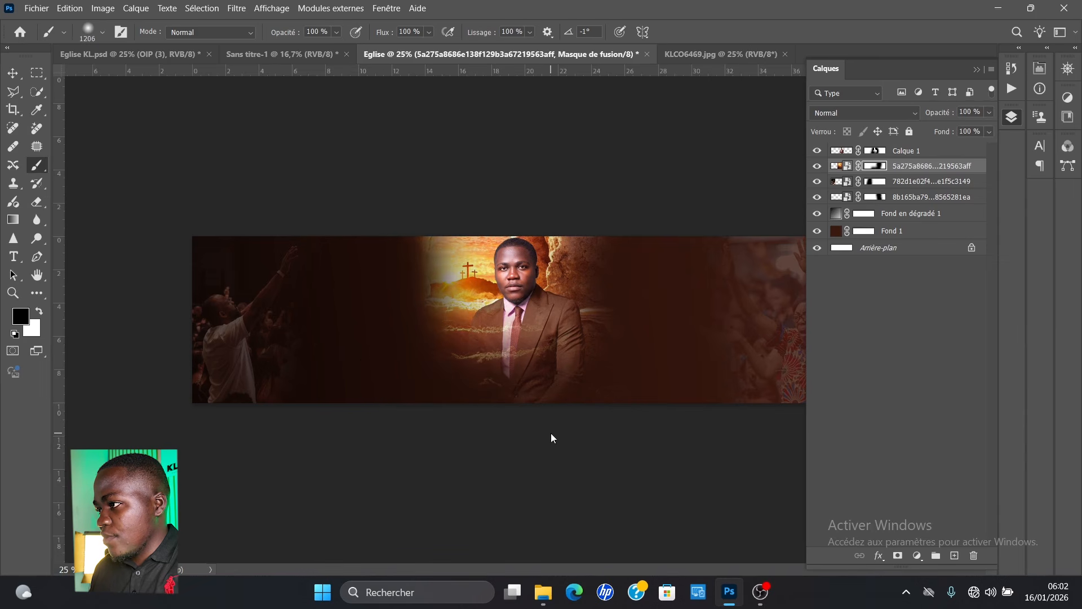
# - Enlarge the masked tomb image to about 113.40 % with Free Transform and centre it behind the man
pyautogui.hotkey('ctrl', 't')
pyautogui.moveTo(525, 403); pyautogui.dragTo(520, 435)
pyautogui.moveTo(565, 390); pyautogui.dragTo(572, 391)
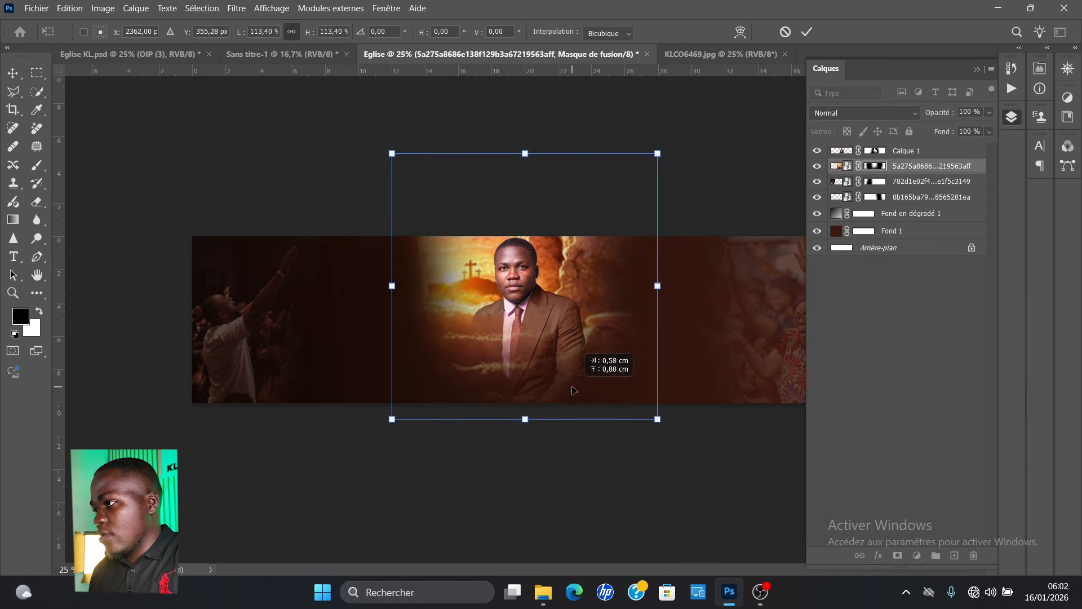
pyautogui.press('Return')
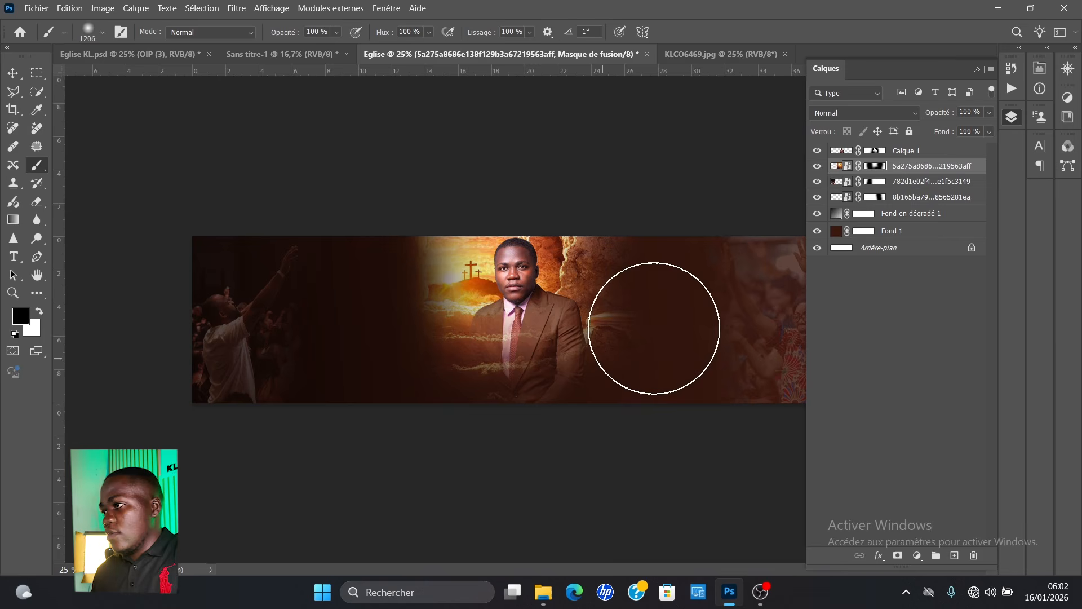
# - Set the tomb image layer's blending mode to Densité linéaire - (Ajout) and its opacity to 91 %
pyautogui.press('v')
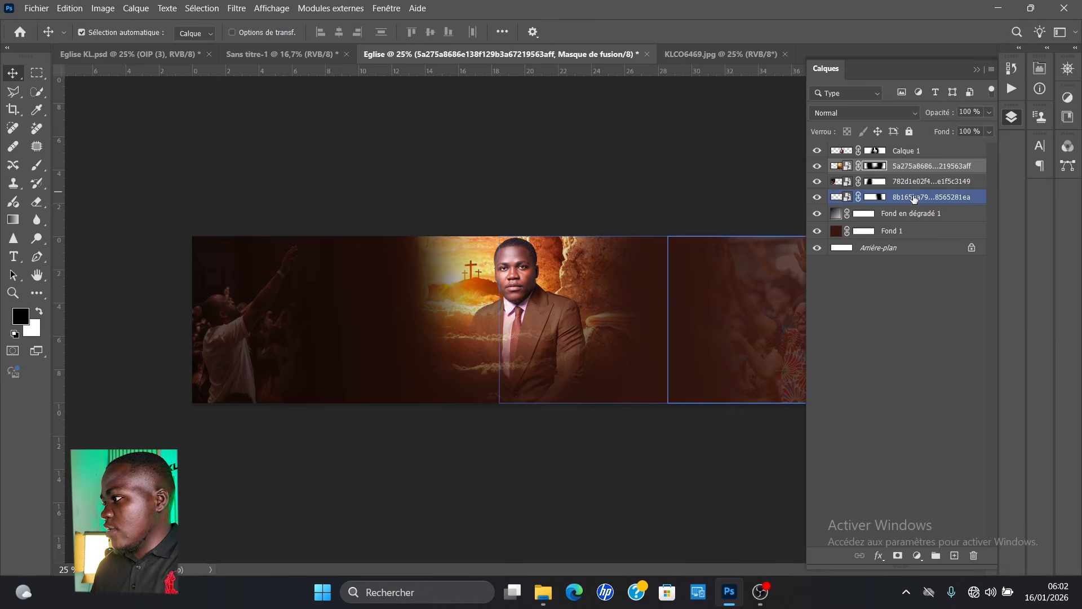
pyautogui.click(872, 114)
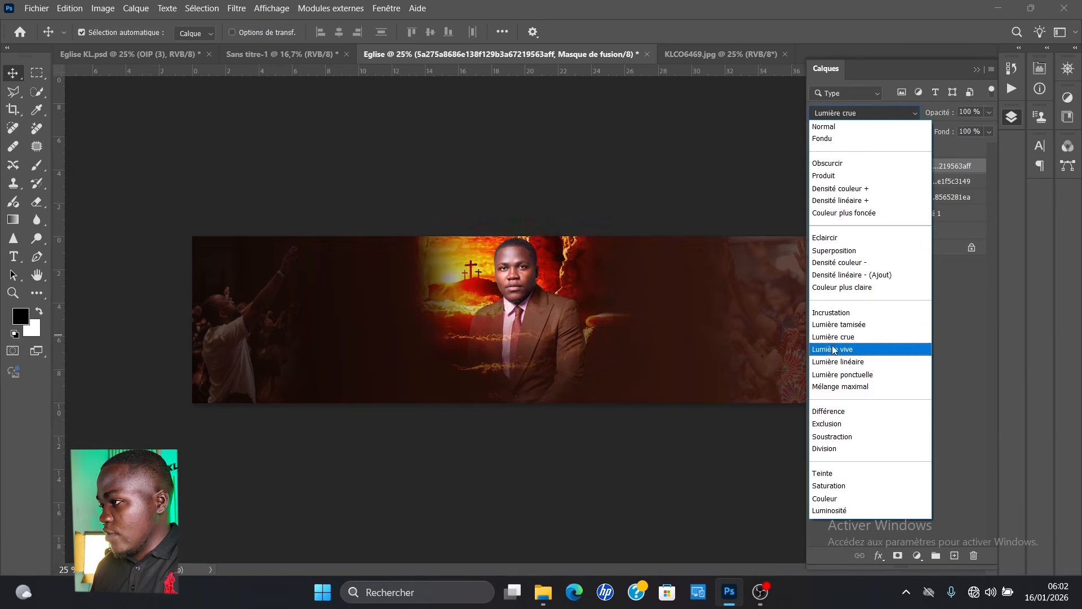
pyautogui.click(813, 412)
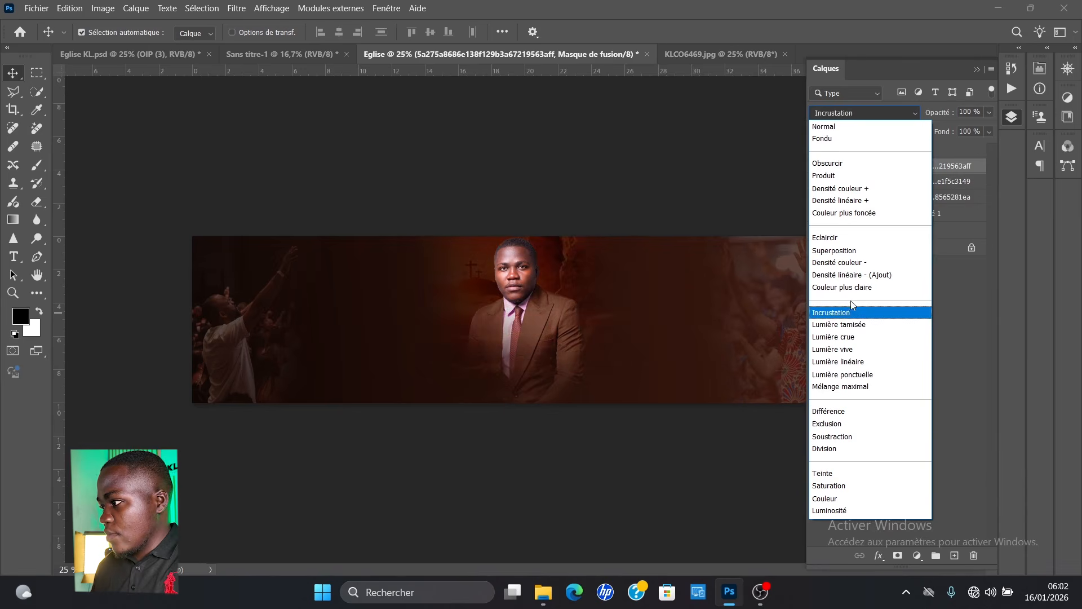
pyautogui.click(851, 275)
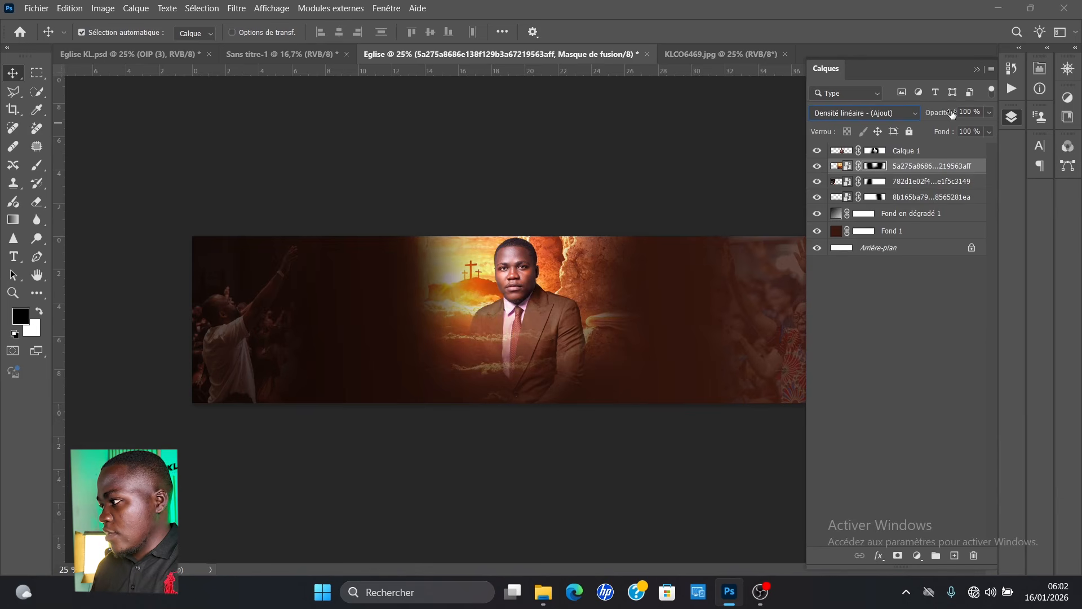
pyautogui.moveTo(946, 112); pyautogui.dragTo(929, 113)
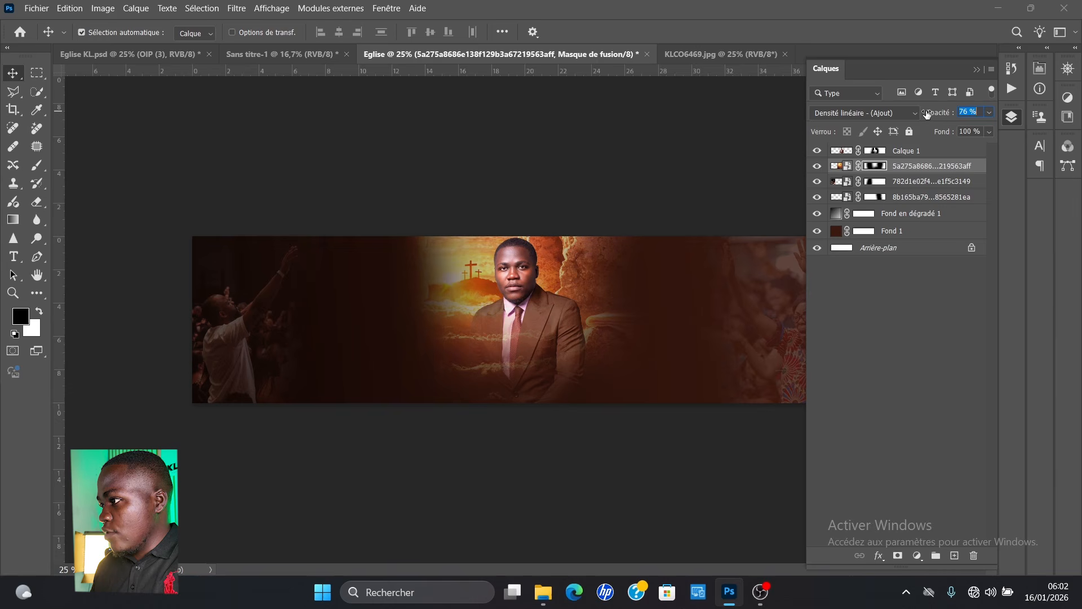
pyautogui.moveTo(934, 116); pyautogui.dragTo(938, 116)
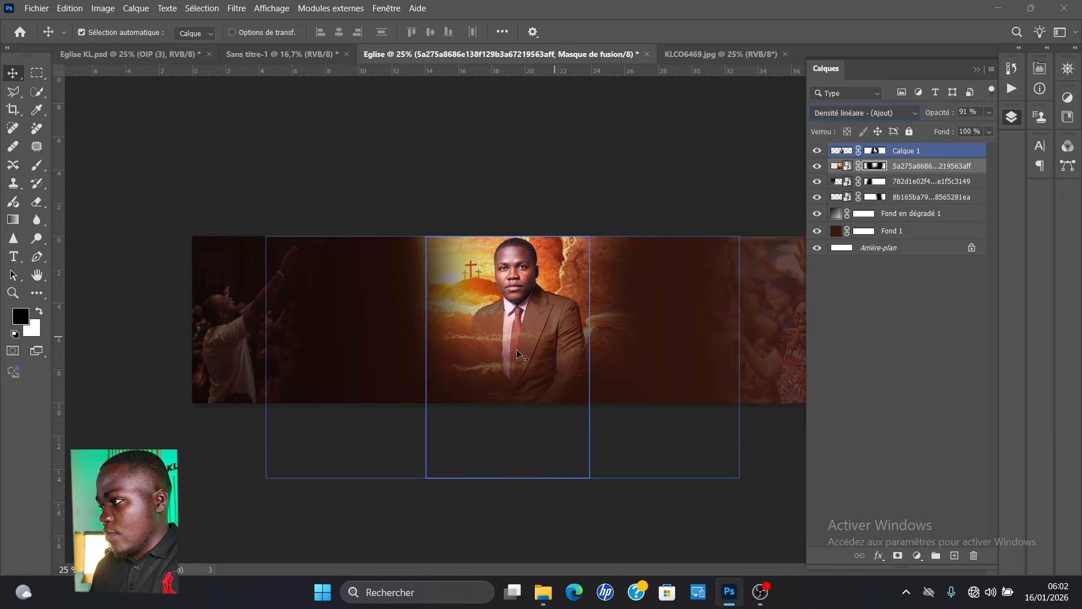
pyautogui.click(879, 310)
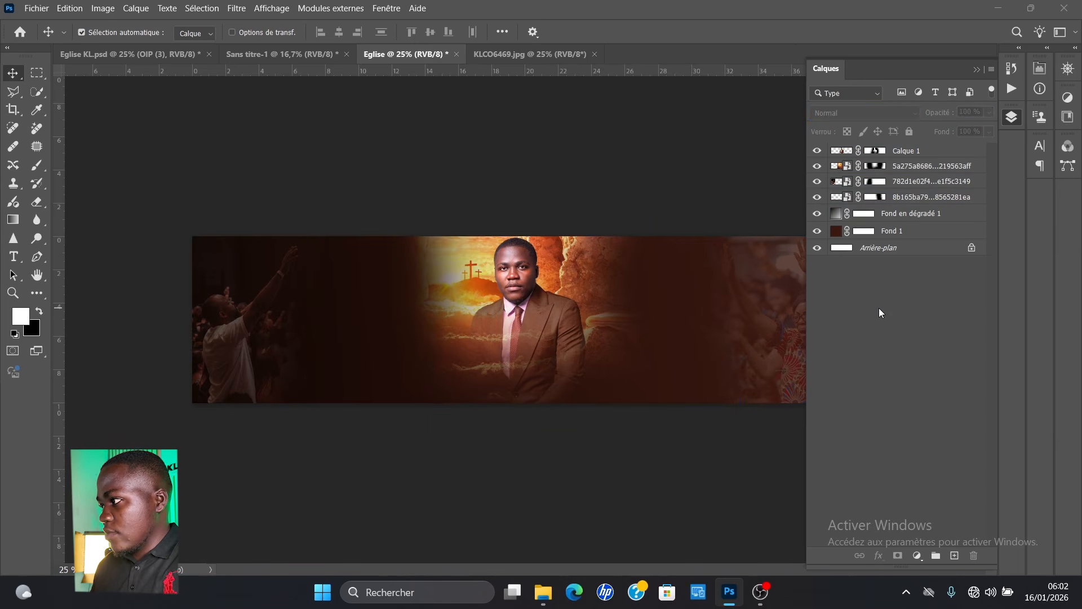
# - Paint black on the tomb image's layer mask to fade its lower part around the man's suit
pyautogui.click(873, 166)
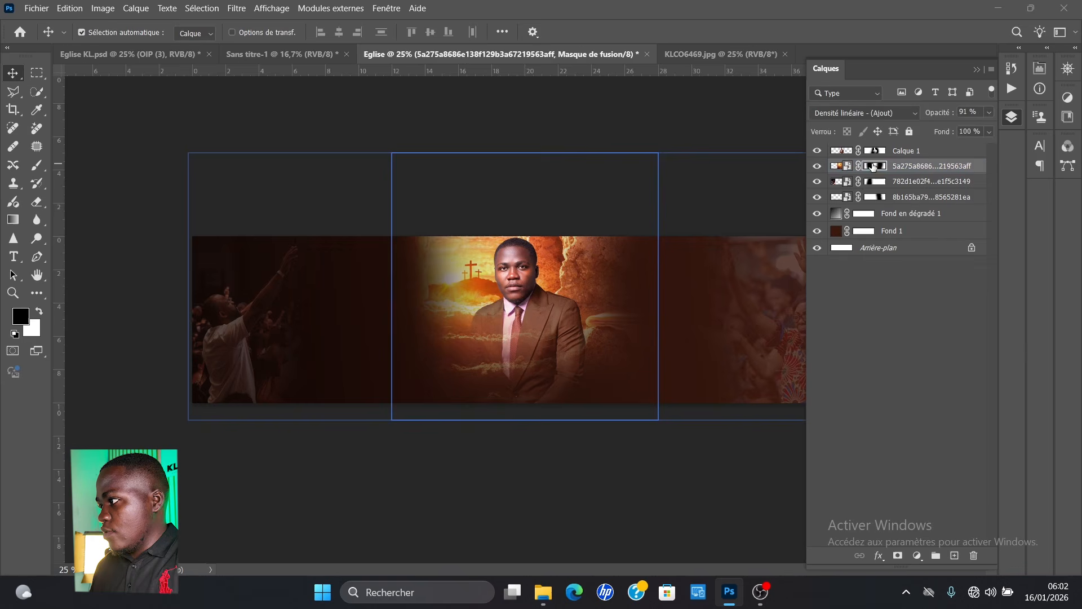
pyautogui.press('b')
pyautogui.moveTo(577, 367)
pyautogui.mouseDown()
pyautogui.moveTo(478, 369)
pyautogui.moveTo(599, 336)
pyautogui.moveTo(526, 403)
pyautogui.moveTo(643, 379)
pyautogui.moveTo(501, 419)
pyautogui.mouseUp()
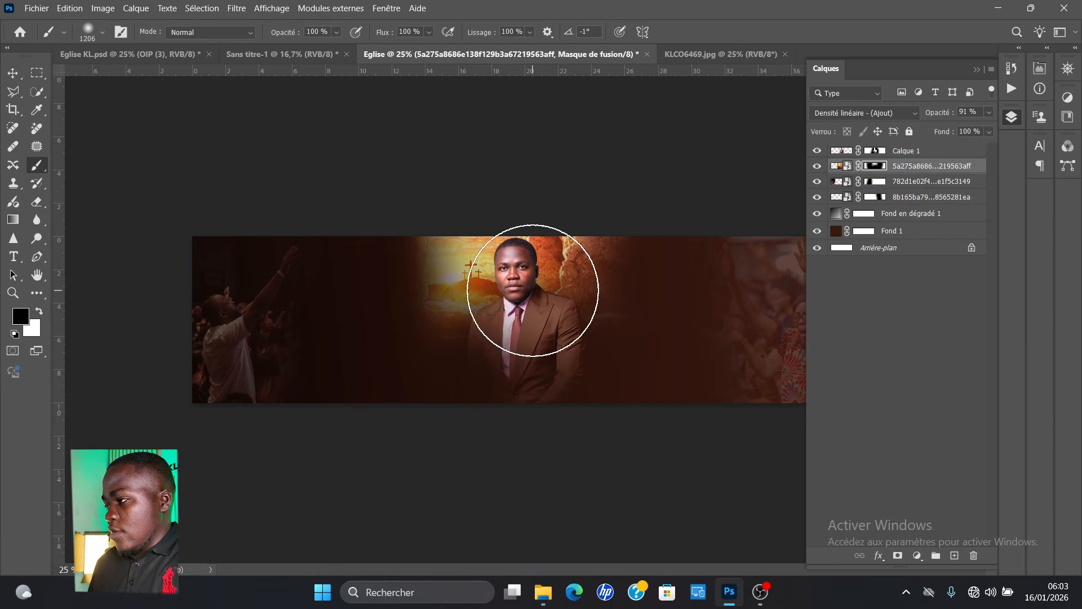
# - Lower the tomb image layer's opacity to 60 % and convert the three background photo layers into one smart object
pyautogui.moveTo(951, 117); pyautogui.dragTo(927, 112)
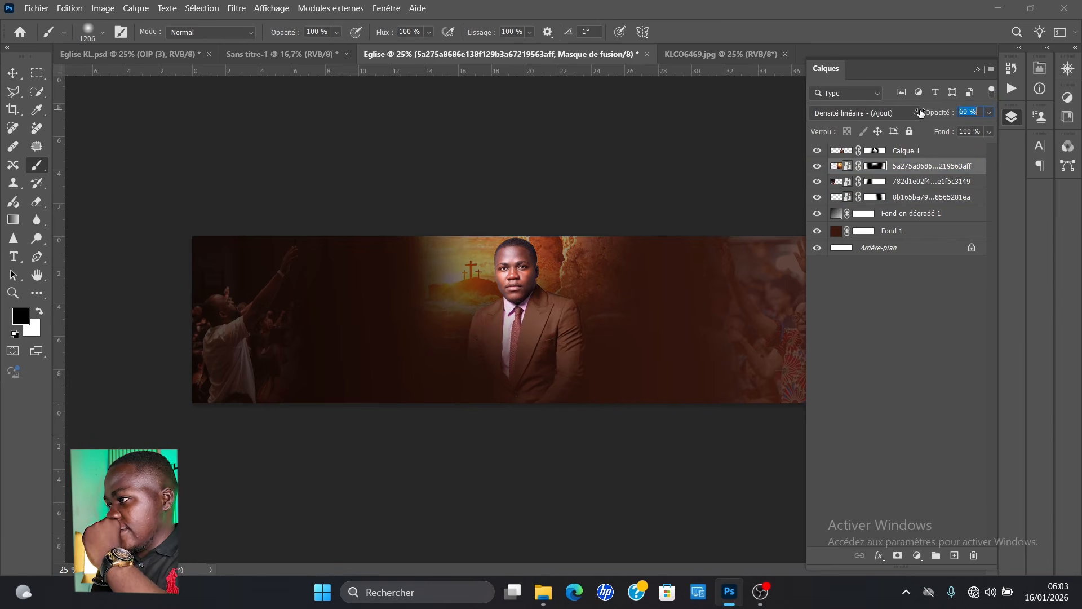
pyautogui.moveTo(920, 114); pyautogui.dragTo(922, 115)
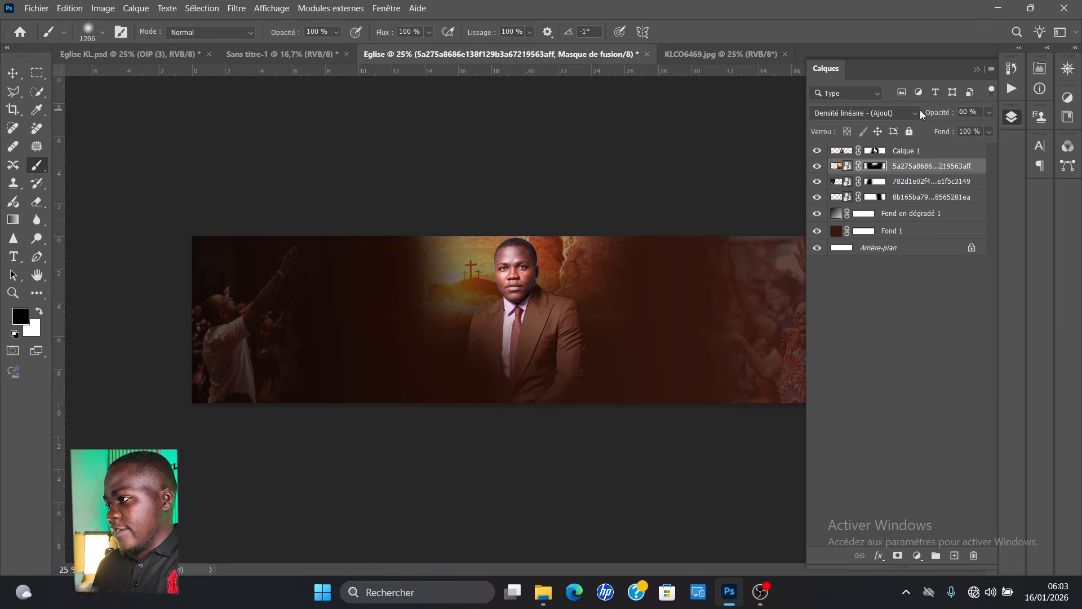
pyautogui.keyDown('shift'); pyautogui.click(902, 197); pyautogui.keyUp('shift')
pyautogui.press('x')
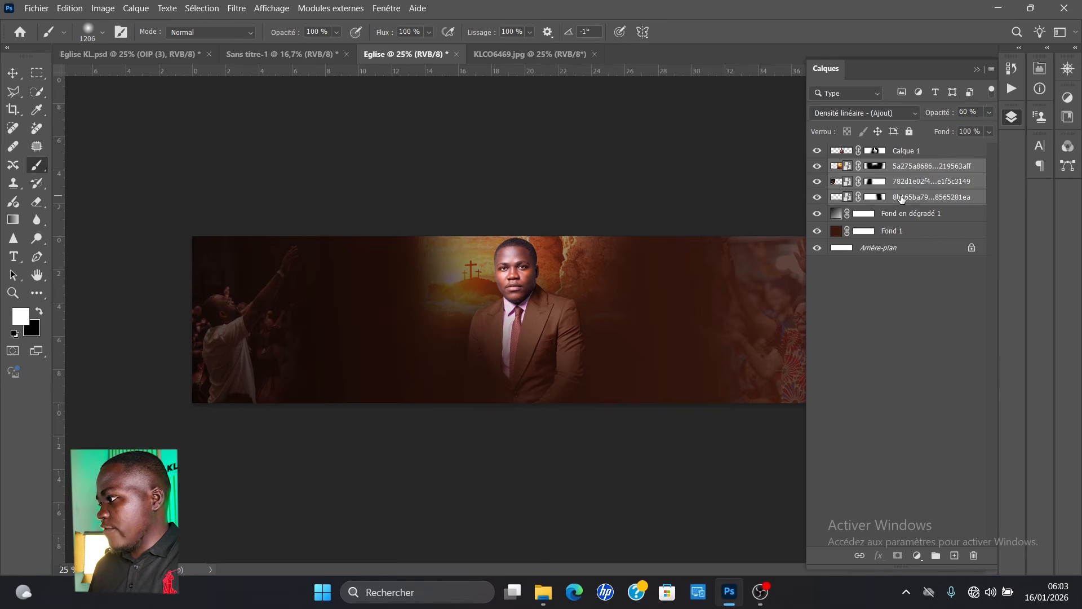
pyautogui.rightClick(897, 181)
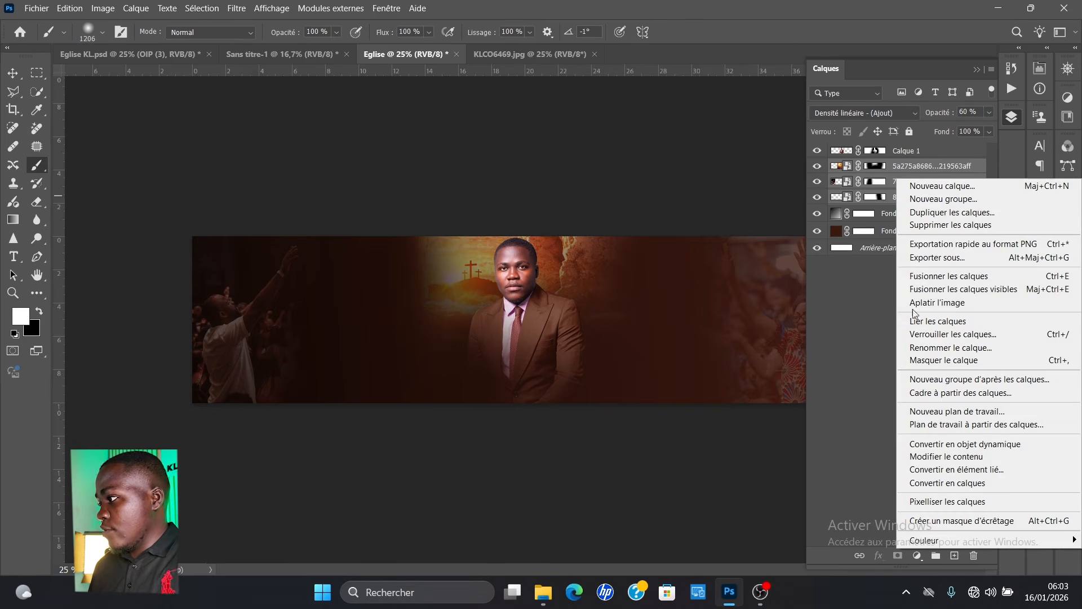
pyautogui.click(908, 403)
pyautogui.rightClick(936, 201)
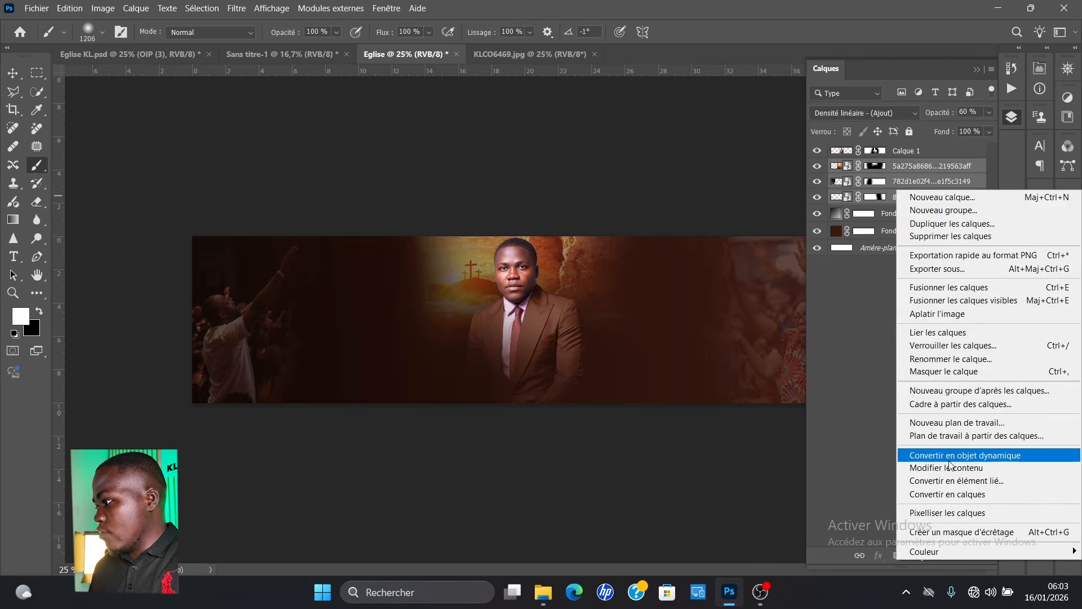
pyautogui.click(952, 460)
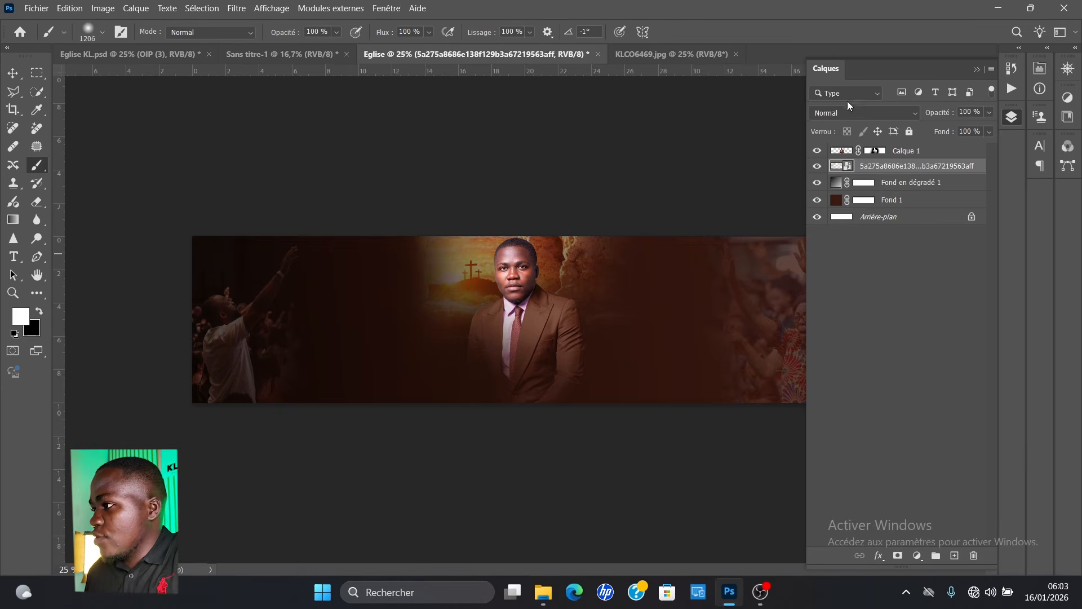
# - Apply a Gaussian blur with a radius of 2,5 pixels to the combined photo smart object
pyautogui.click(272, 8)
pyautogui.moveTo(236, 5)
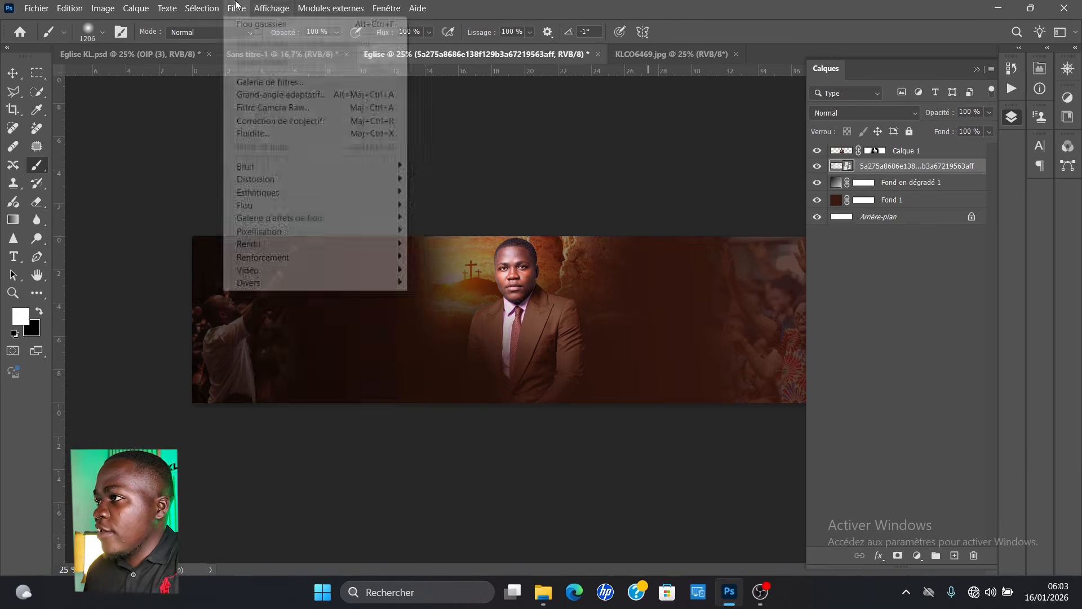
pyautogui.moveTo(318, 206)
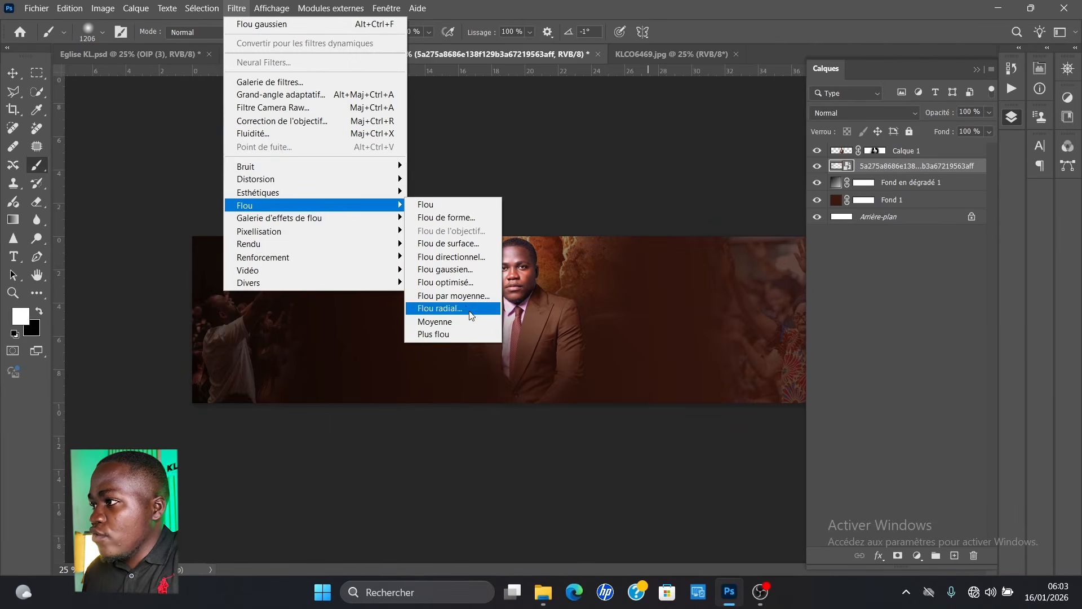
pyautogui.click(445, 269)
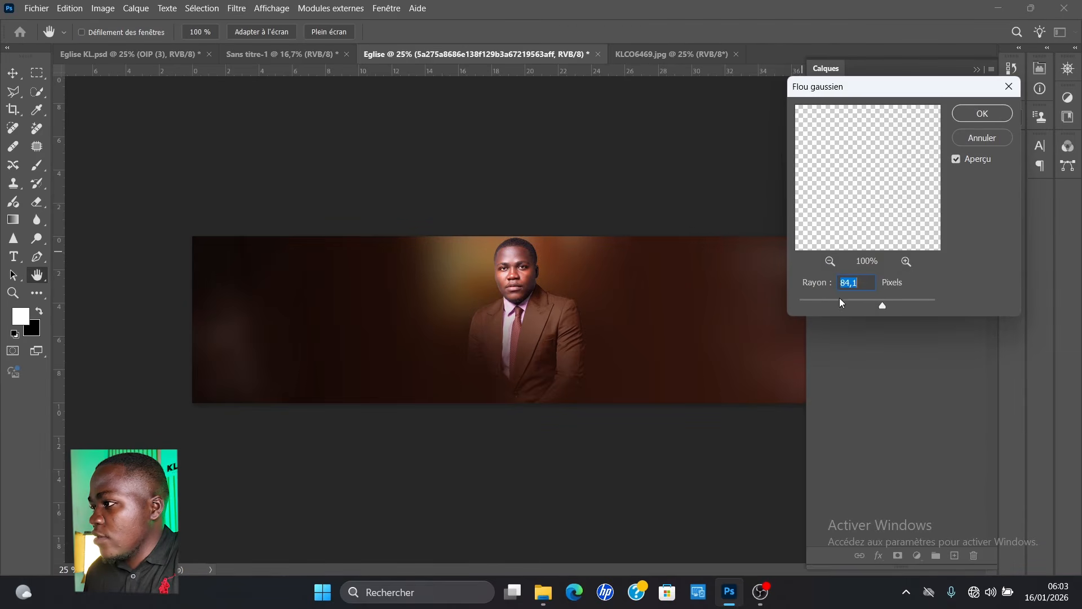
pyautogui.moveTo(826, 300); pyautogui.dragTo(826, 300)
pyautogui.write('2,5')
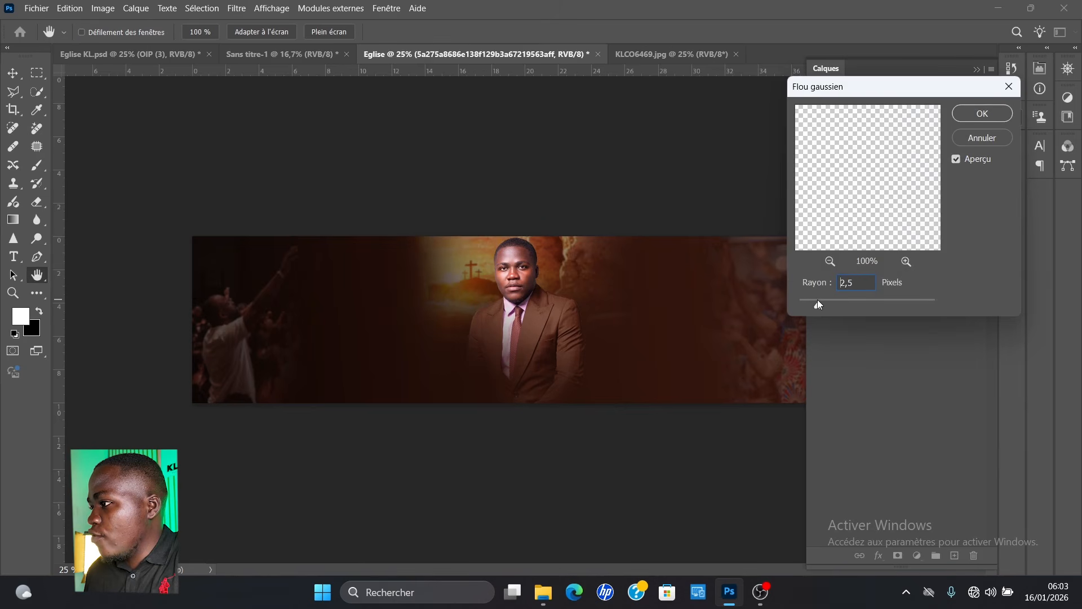
pyautogui.click(817, 299)
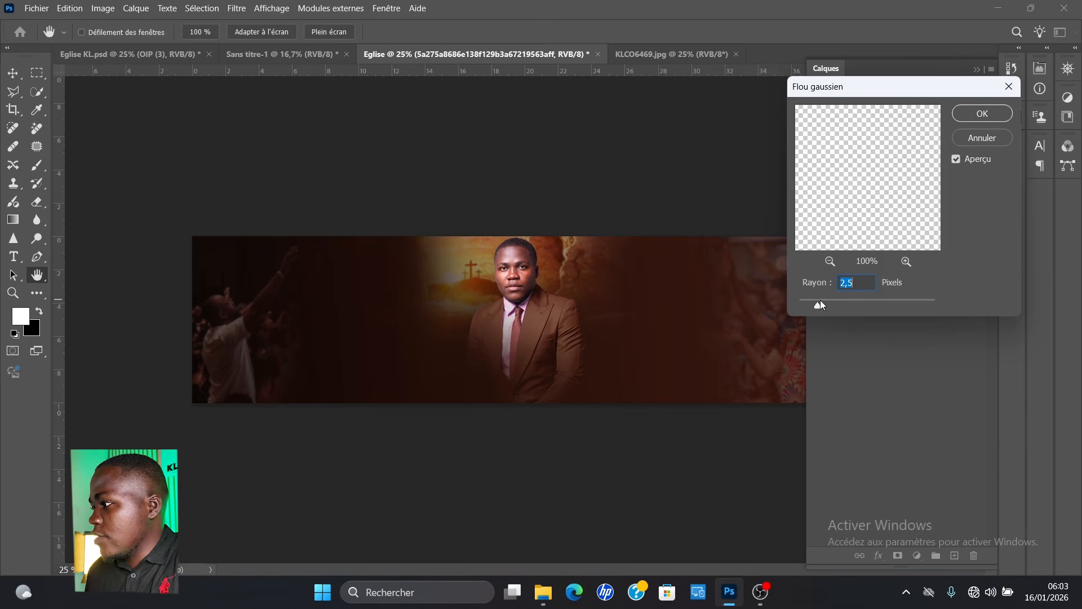
pyautogui.click(976, 114)
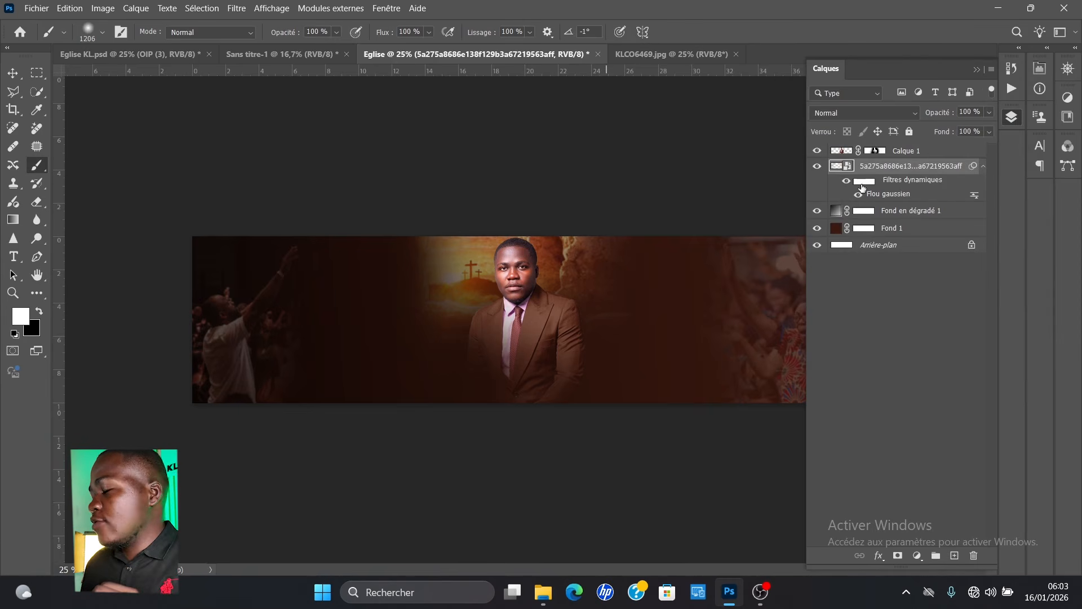
# - Set the blurred smart object's opacity to 86 % and collapse the layer list
pyautogui.moveTo(945, 113); pyautogui.dragTo(935, 113)
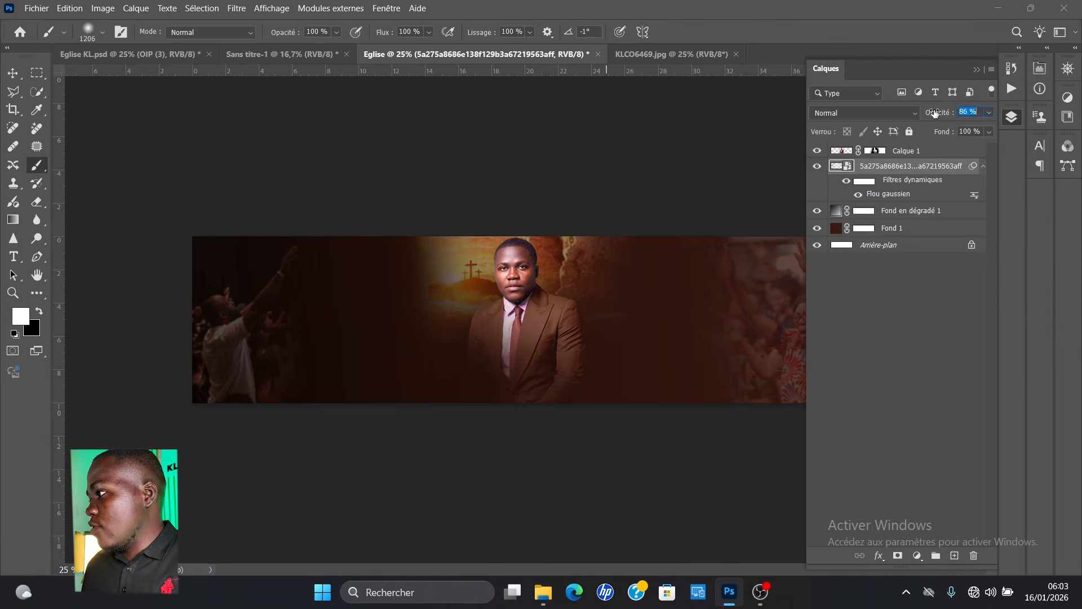
pyautogui.press('Return')
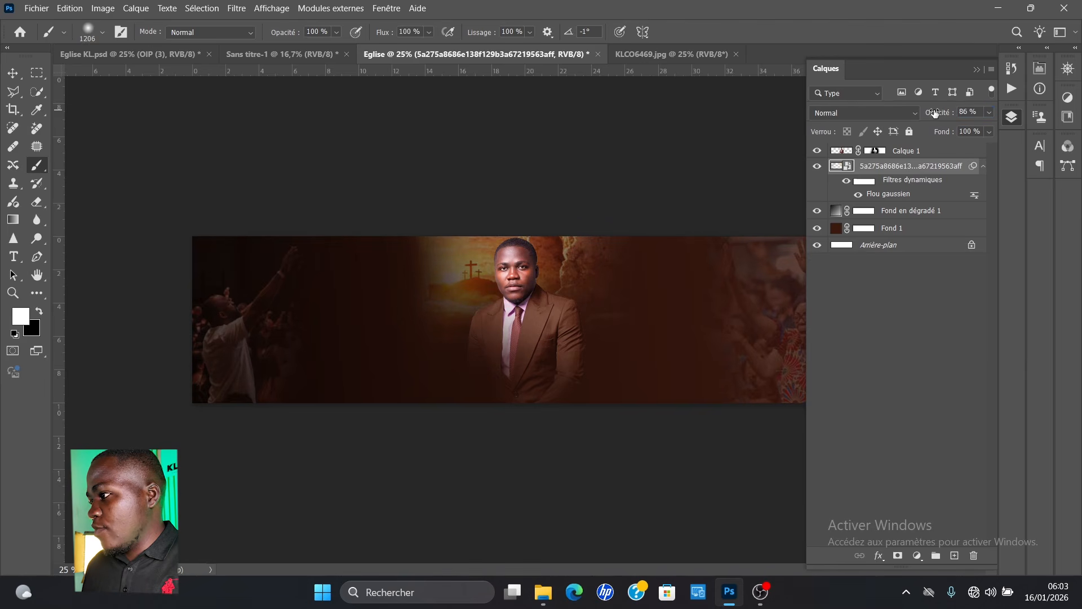
pyautogui.click(976, 68)
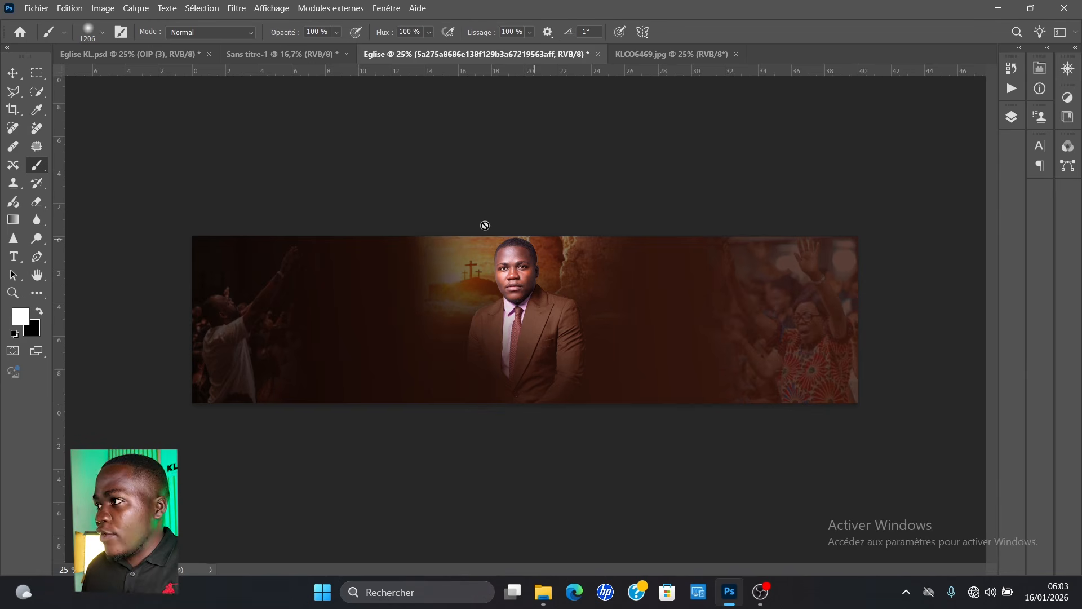
# - Check the reference banner in Sans titre-1 and add the white 48 pt text "Couv" to the left of the man
pyautogui.click(292, 54)
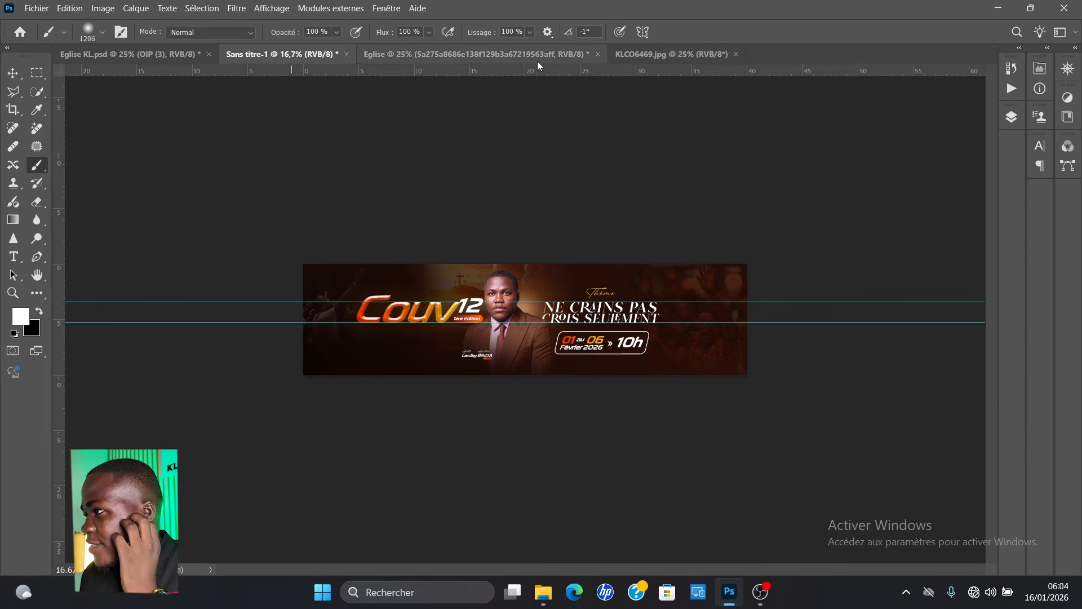
pyautogui.click(509, 53)
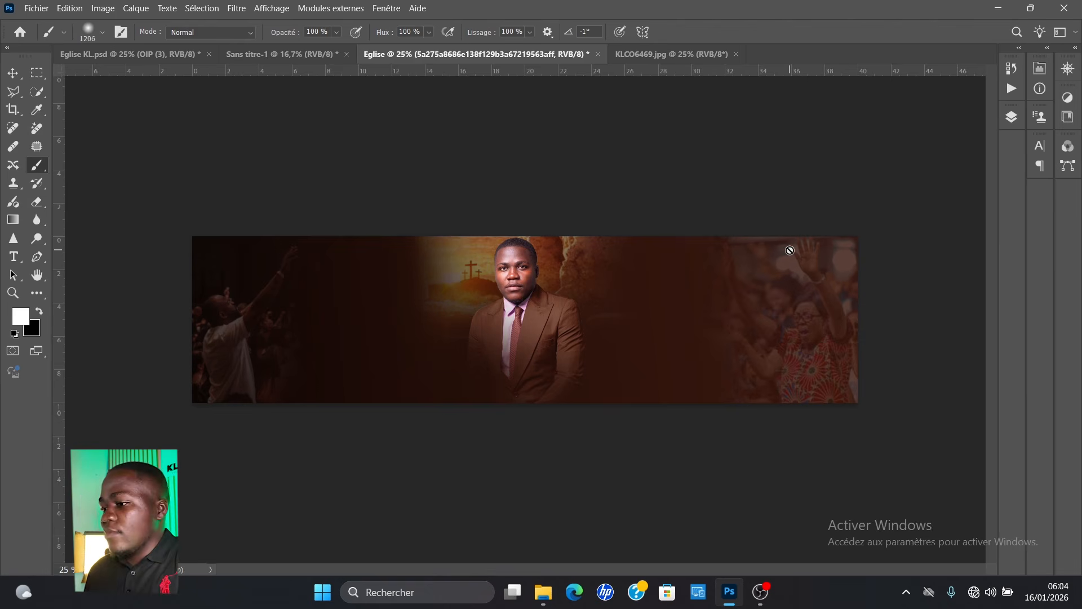
pyautogui.click(11, 76)
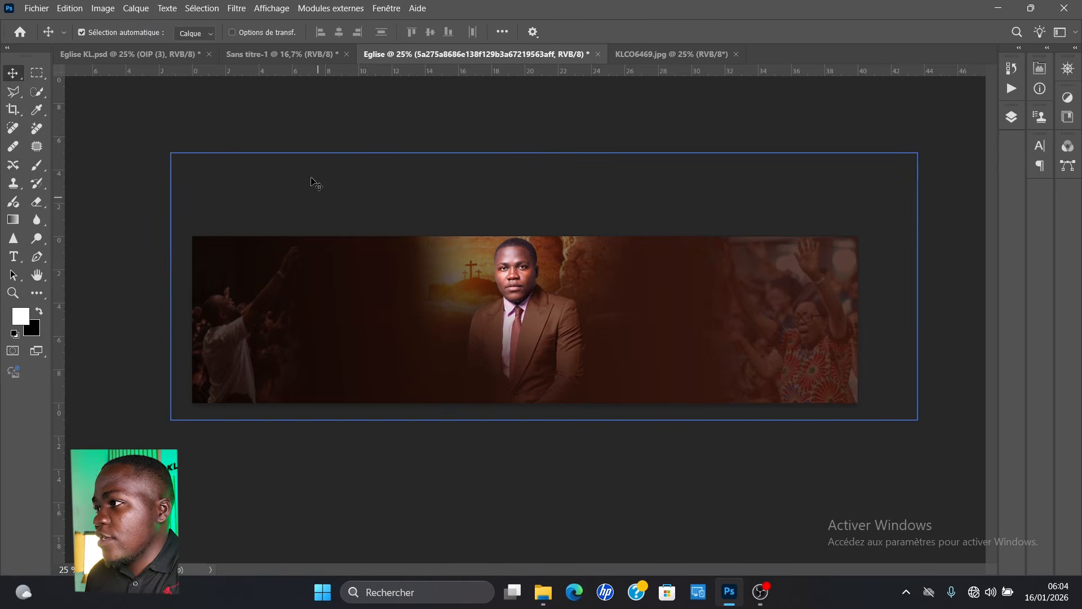
pyautogui.press('t')
pyautogui.click(317, 344)
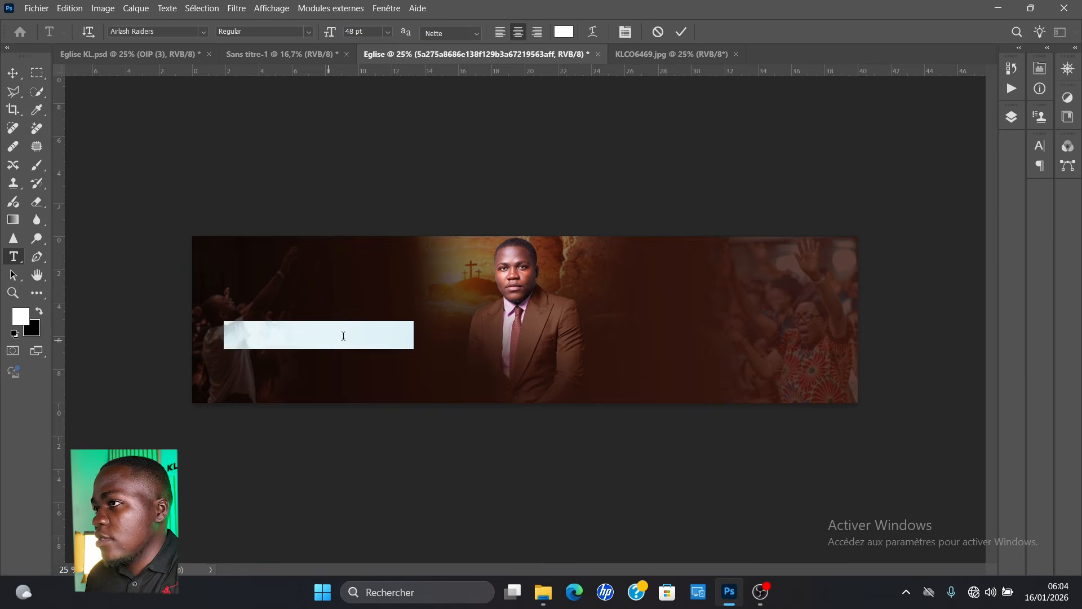
pyautogui.write('Co')
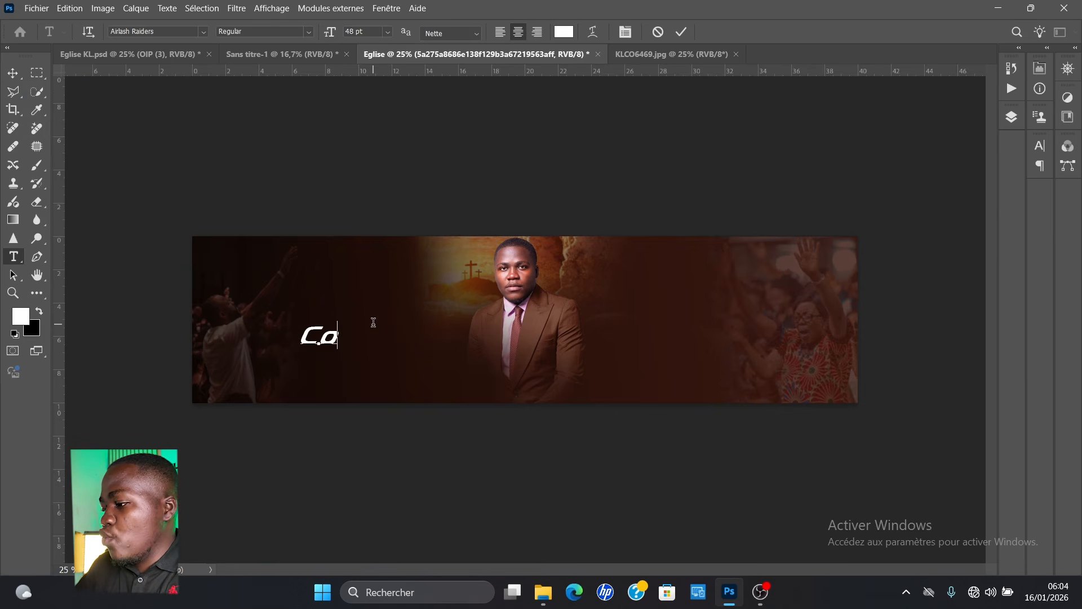
pyautogui.write('ub')
pyautogui.press('BackSpace')
pyautogui.write('v')
pyautogui.hotkey('ctrl', 'Return')
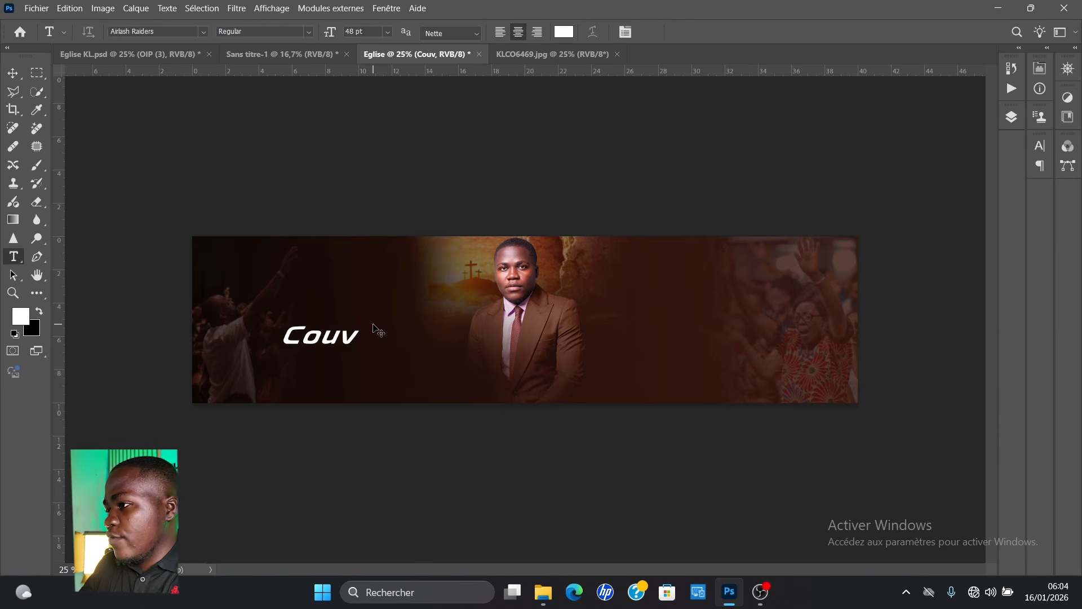
# - Enlarge the "Couv" text to about 197,20 % with Free Transform and set its font size to 100 pt
pyautogui.hotkey('ctrl', 't')
pyautogui.moveTo(358, 337); pyautogui.dragTo(413, 329)
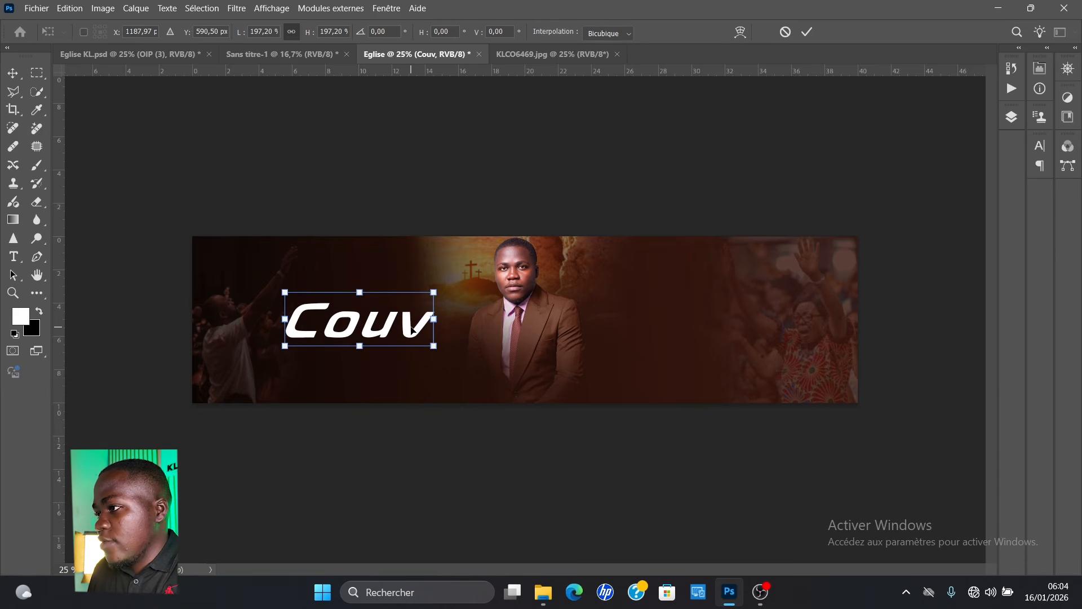
pyautogui.press('Return')
pyautogui.doubleClick(406, 329)
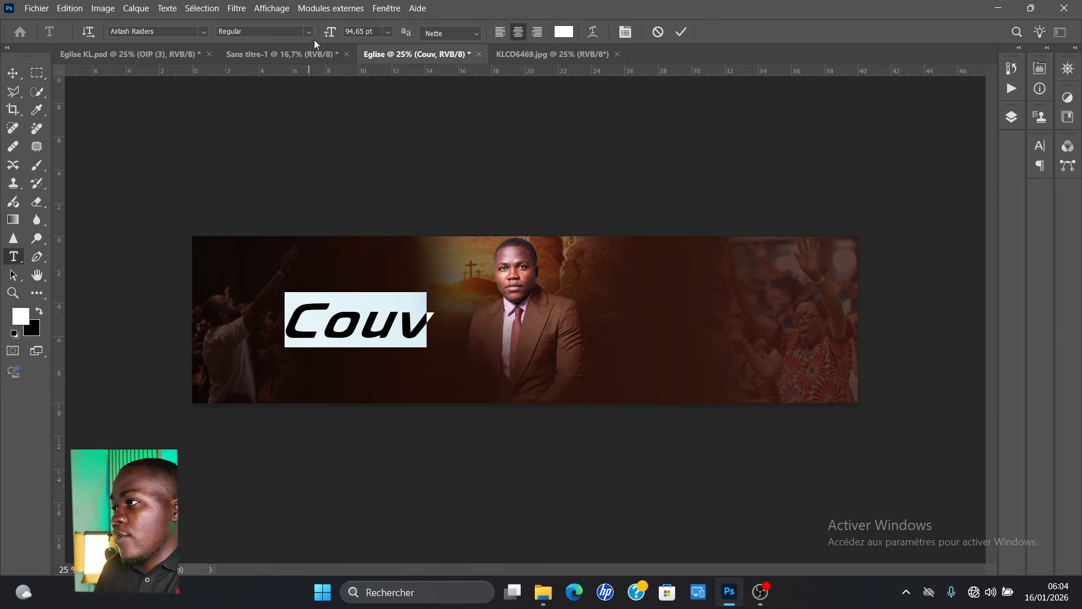
pyautogui.click(377, 34)
pyautogui.write('100')
pyautogui.press('Return')
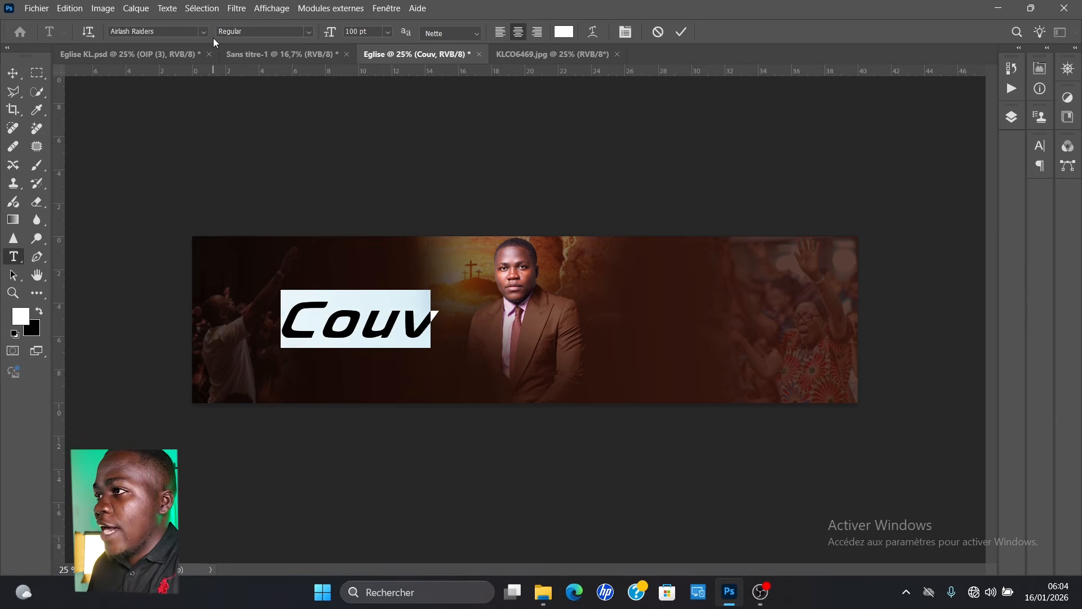
# - Tighten the letter spacing of "Couv" by trying tracking values of -50 and -10 and settling on -5
pyautogui.click(1012, 120)
pyautogui.click(1012, 120)
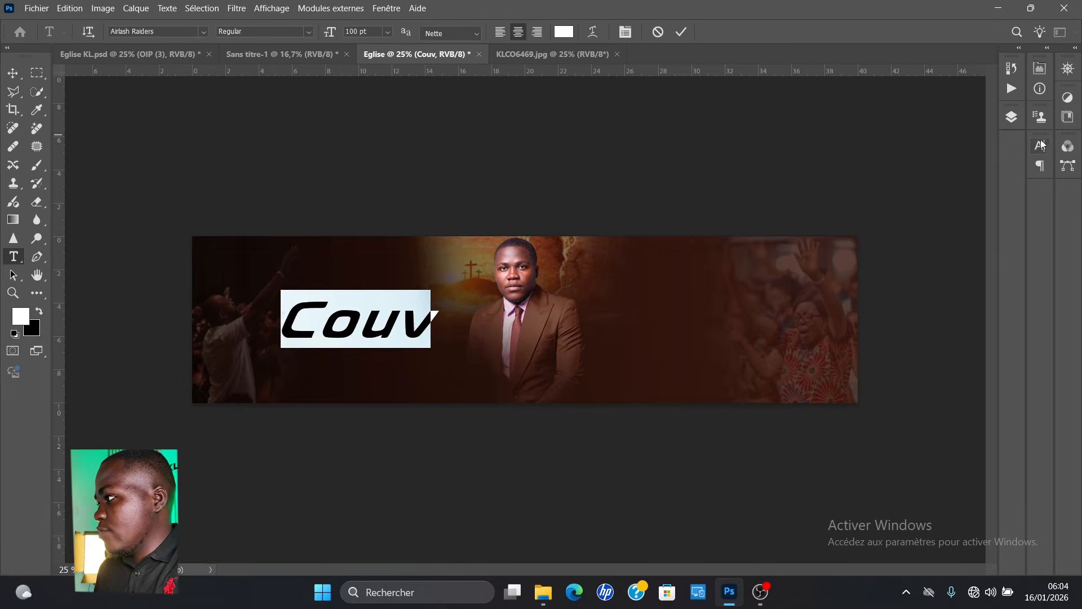
pyautogui.click(1039, 149)
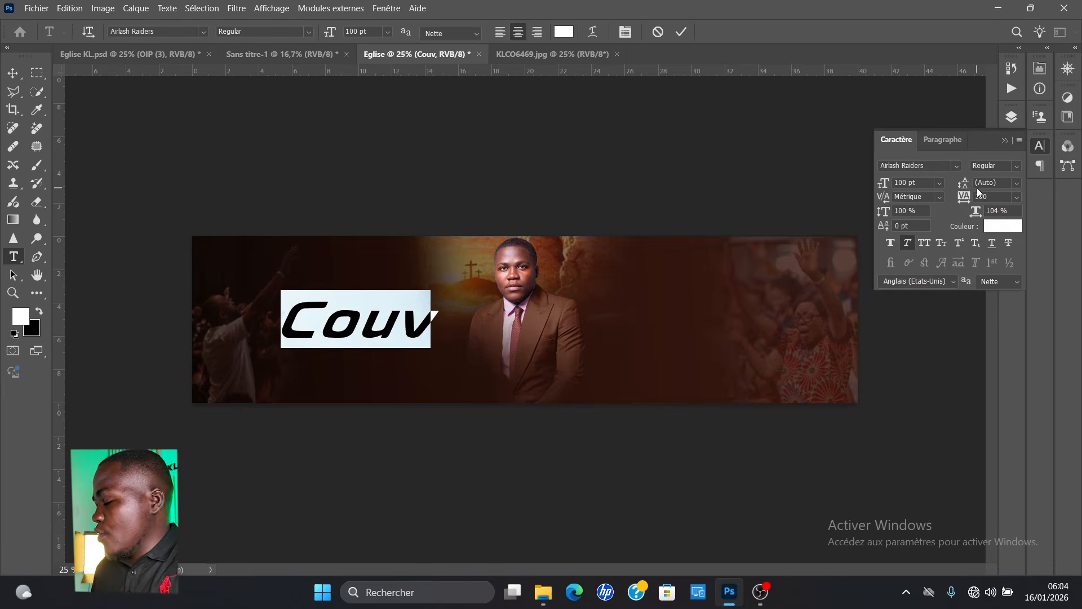
pyautogui.click(1017, 197)
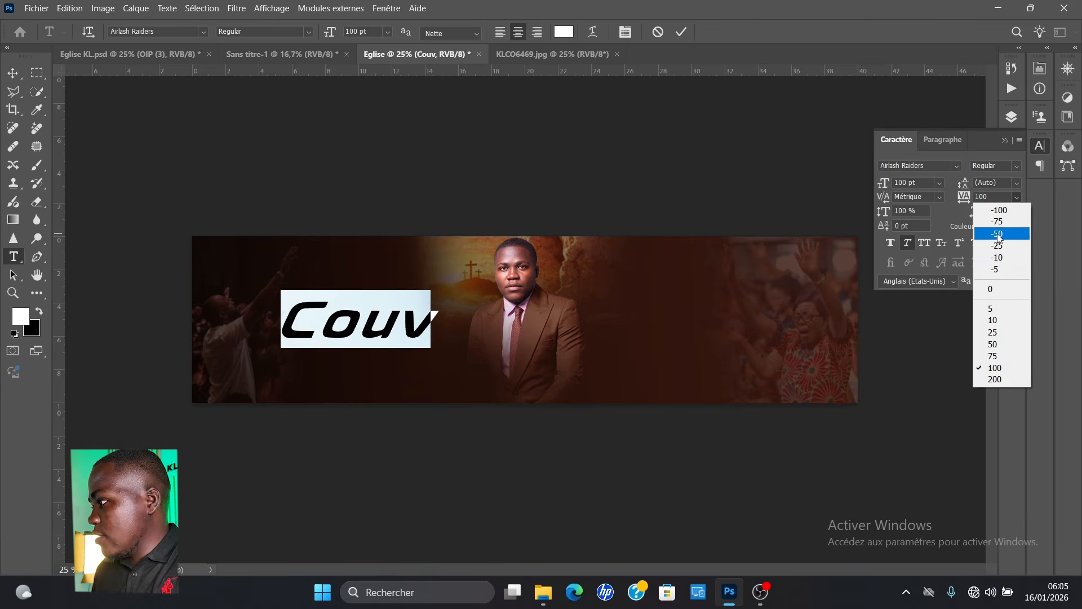
pyautogui.click(999, 234)
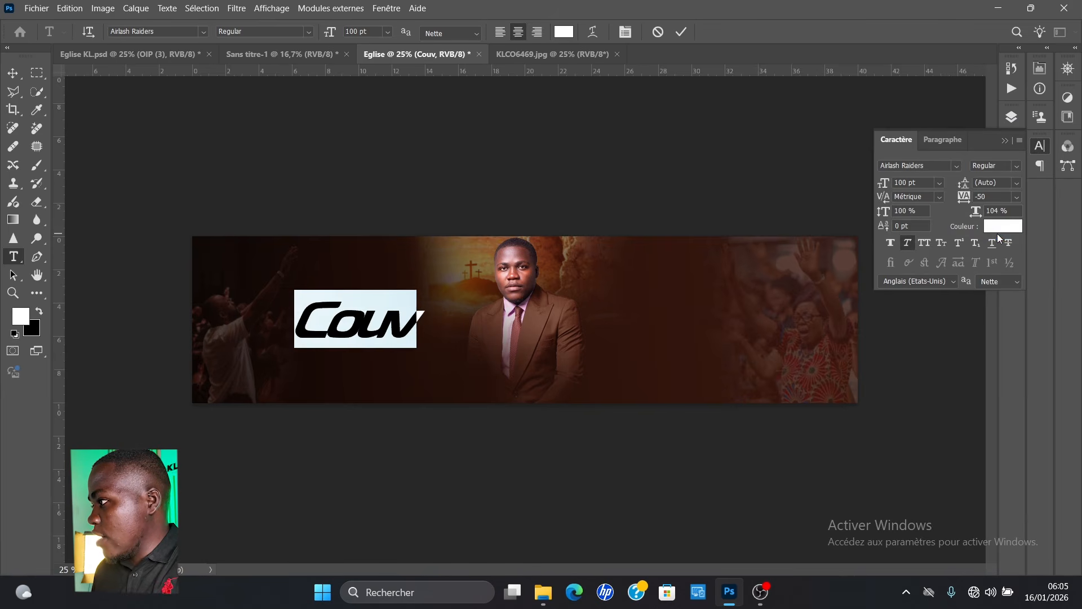
pyautogui.click(1017, 197)
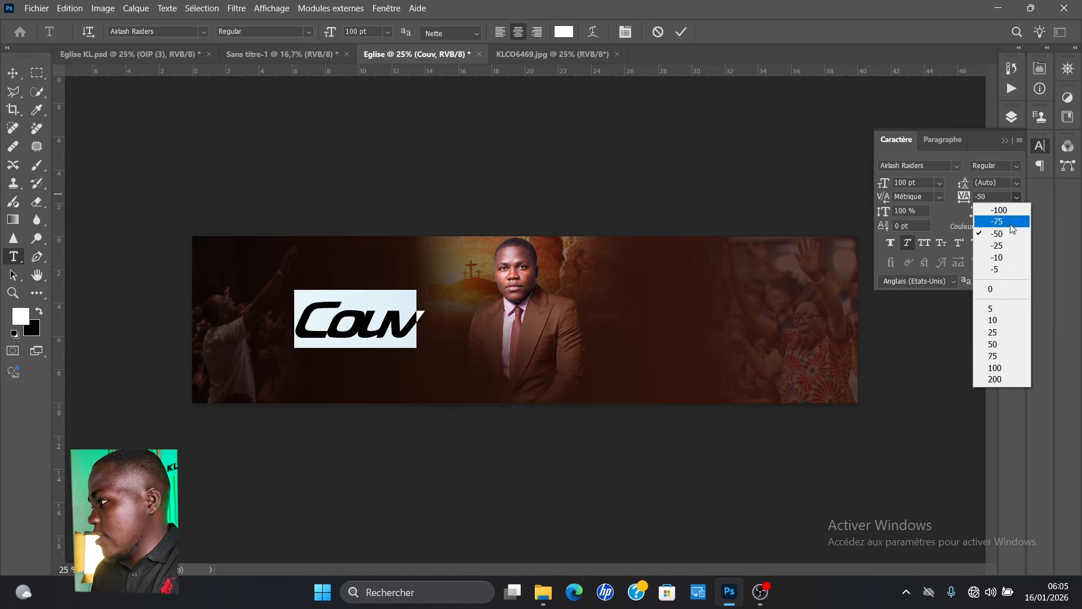
pyautogui.click(1003, 261)
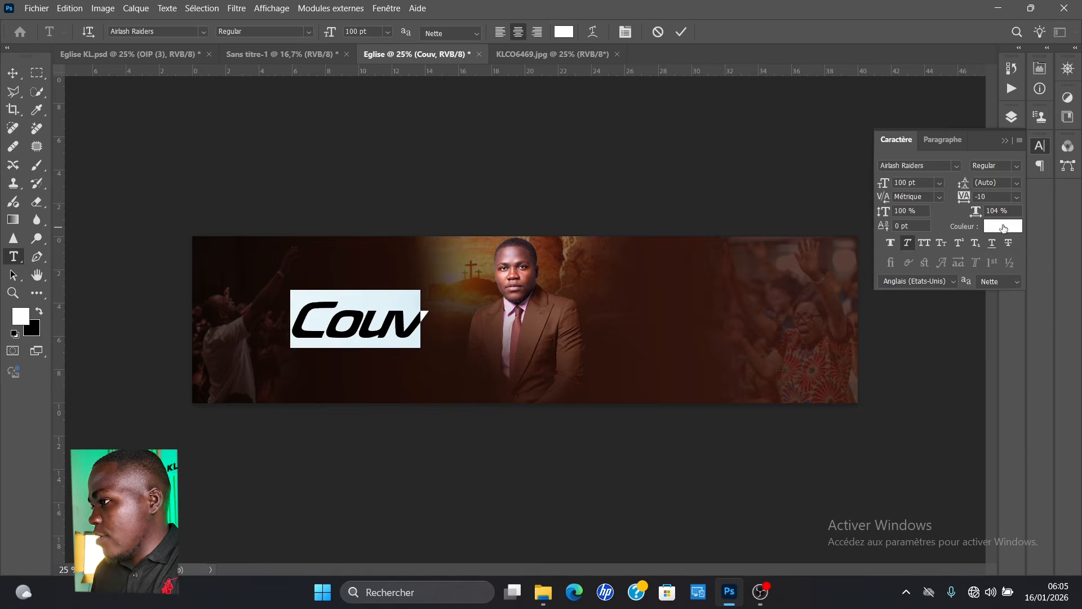
pyautogui.click(1017, 197)
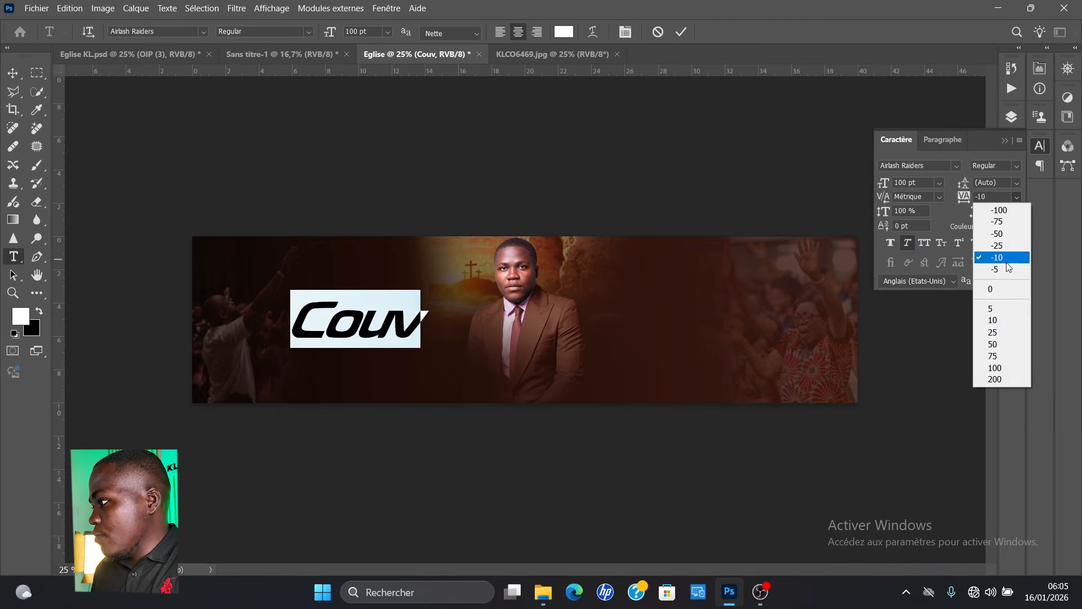
pyautogui.click(1006, 269)
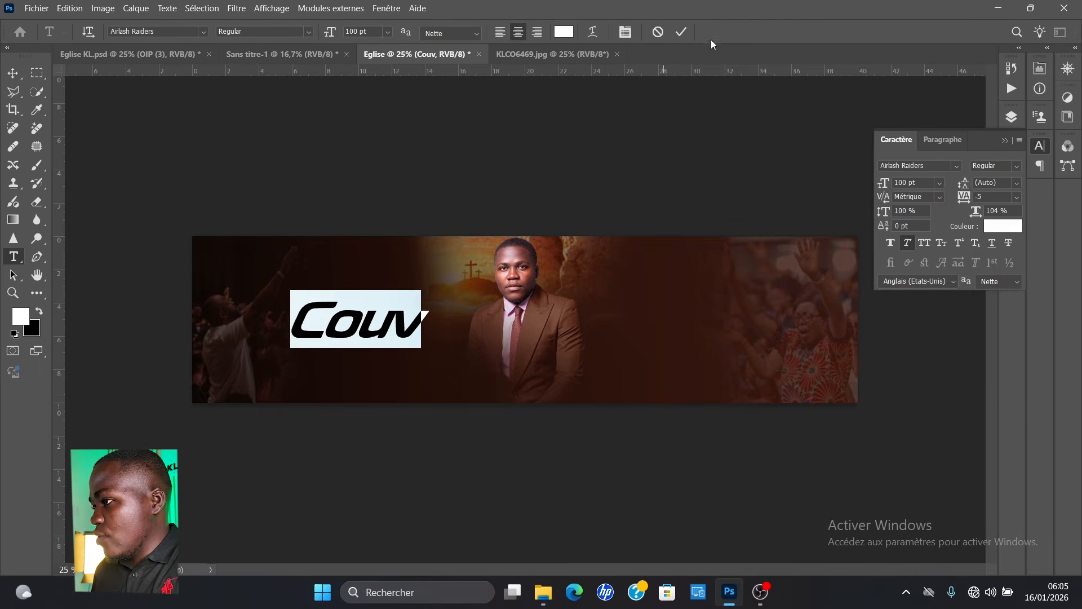
pyautogui.click(681, 32)
# - Move the "Couv" text slightly to the left, away from the man's shoulder
pyautogui.press('v')
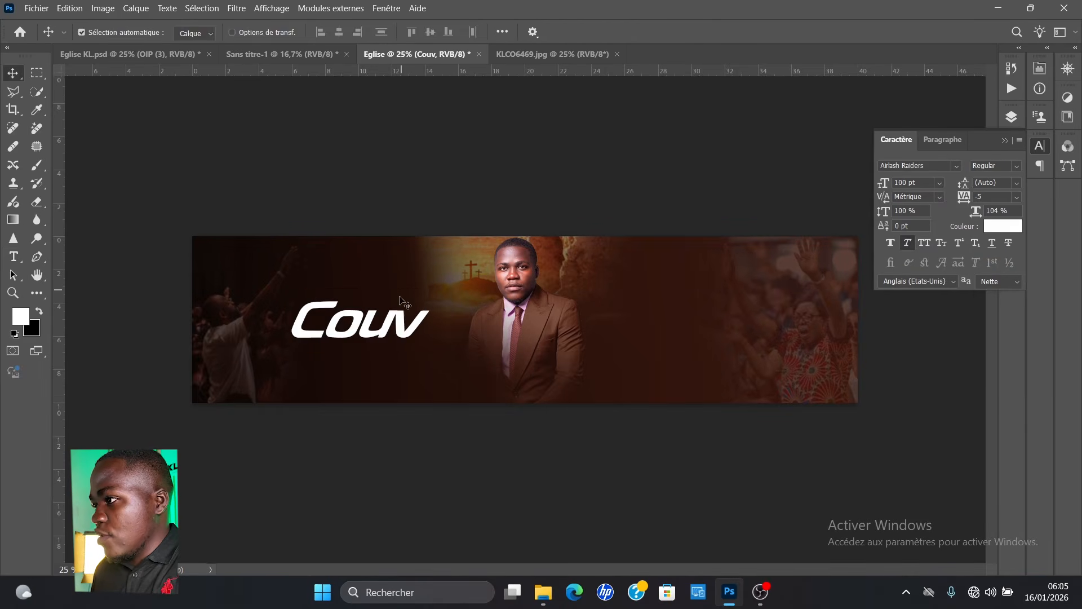
pyautogui.moveTo(382, 333); pyautogui.dragTo(375, 336)
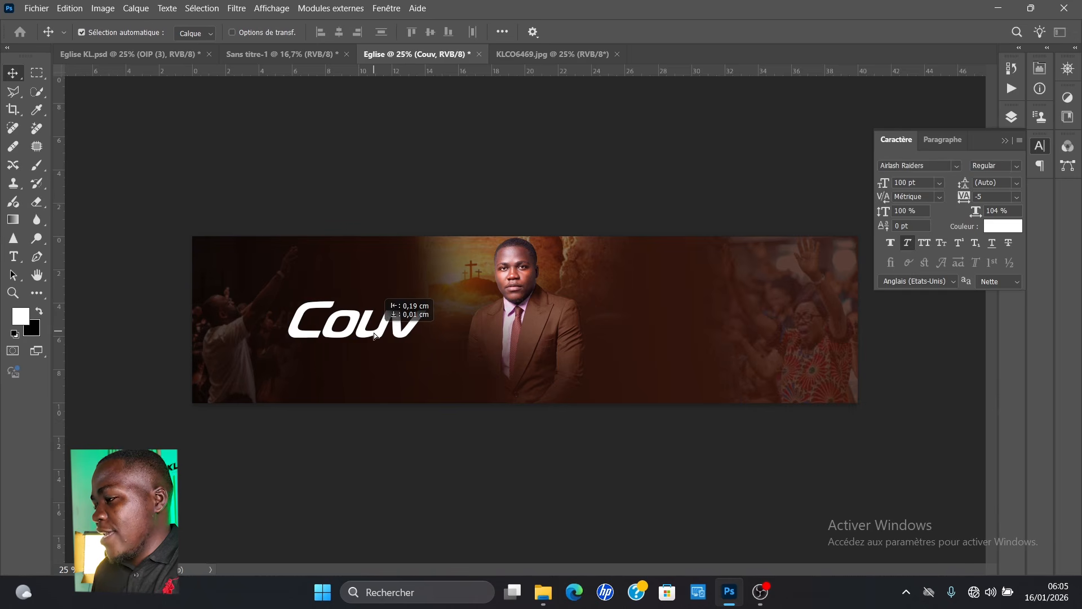
pyautogui.moveTo(372, 332); pyautogui.dragTo(367, 326)
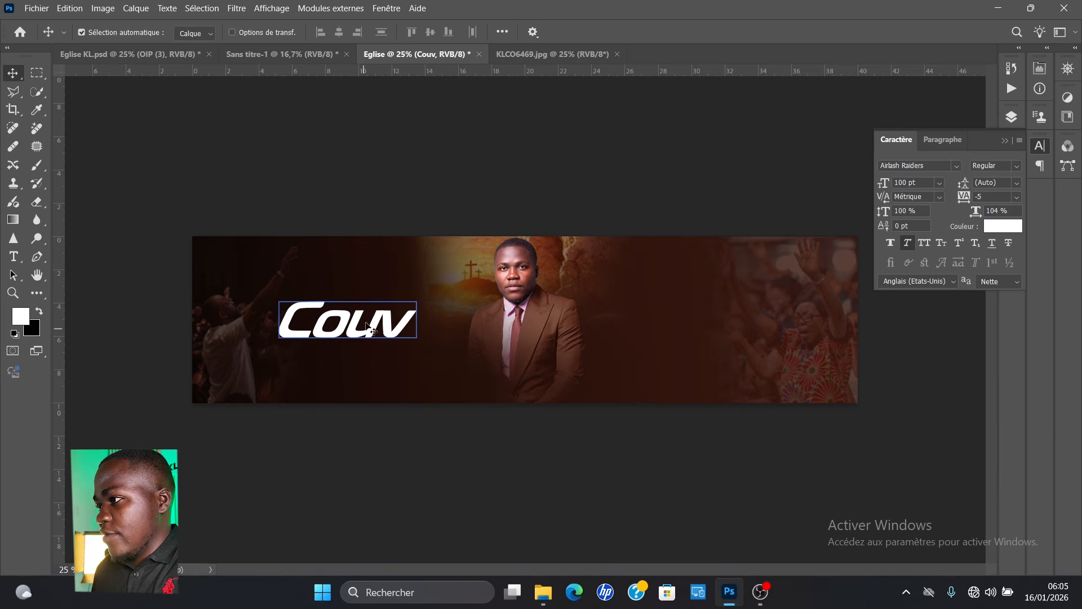
# - Shift the "Couv" text further left and add the white text "12" below its right end
pyautogui.moveTo(370, 333); pyautogui.dragTo(350, 333)
pyautogui.press('t')
pyautogui.click(429, 379)
pyautogui.write('12')
pyautogui.hotkey('ctrl', 'Return')
# - Scale the "12" text down to 34,27 pt with Free Transform
pyautogui.hotkey('ctrl', 't')
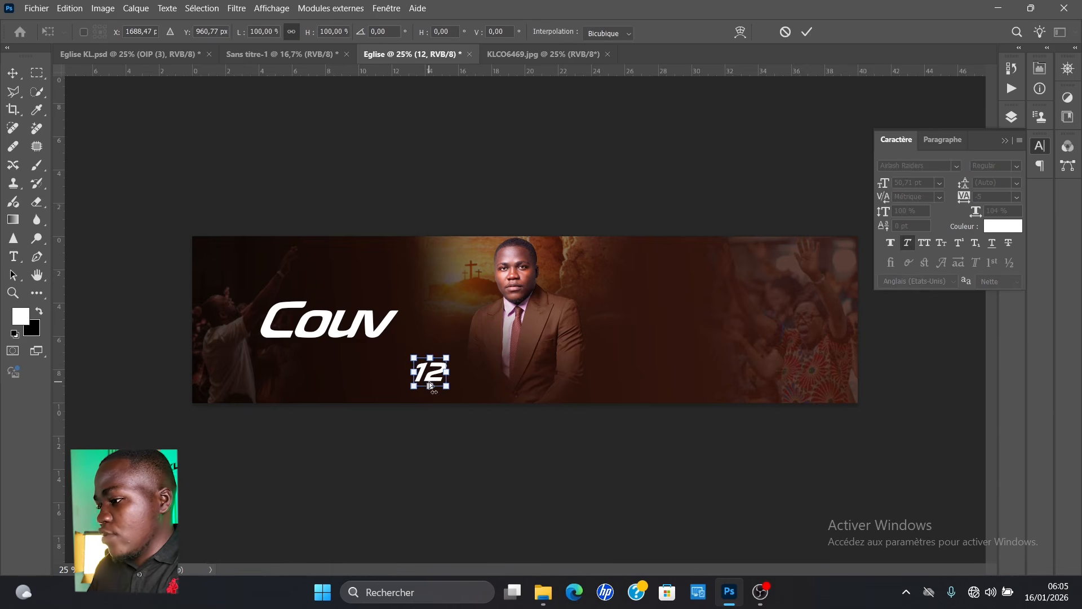
pyautogui.moveTo(445, 388); pyautogui.dragTo(437, 374)
pyautogui.press('Return')
pyautogui.press('v')
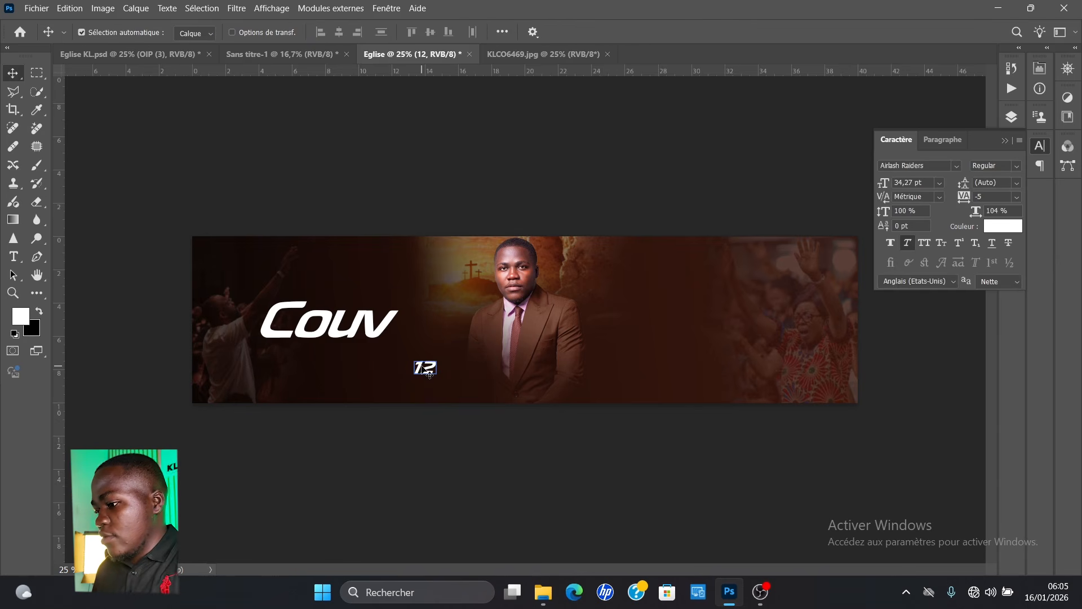
# - Place the "12" just to the right of "Couv" at mid-height and scale it up to 43,08 pt
pyautogui.moveTo(417, 362); pyautogui.dragTo(431, 334)
pyautogui.hotkey('ctrl', 't')
pyautogui.press('Return')
pyautogui.hotkey('shift', 'Up')
pyautogui.hotkey('shift', 'Up')
pyautogui.hotkey('shift', 'Left')
pyautogui.hotkey('shift', 'Left')
pyautogui.hotkey('shift', 'Left')
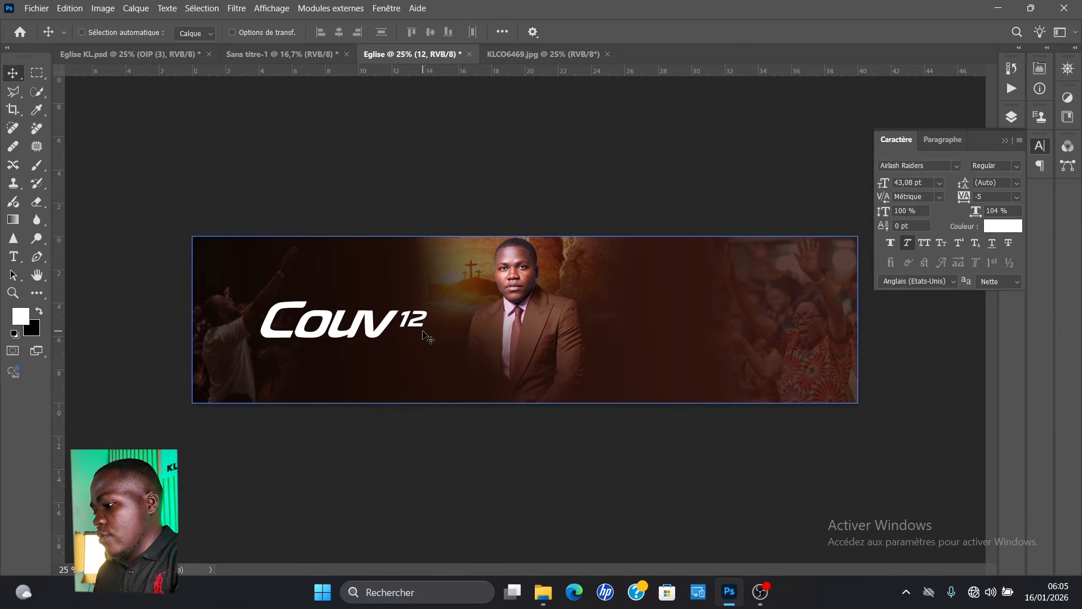
# - Enlarge the "12" to 53,99 pt with Free Transform and nudge it slightly to the right
pyautogui.hotkey('ctrl', 't')
pyautogui.moveTo(428, 332); pyautogui.dragTo(439, 337)
pyautogui.press('Return')
pyautogui.hotkey('shift', 'Right')
pyautogui.hotkey('shift', 'Right')
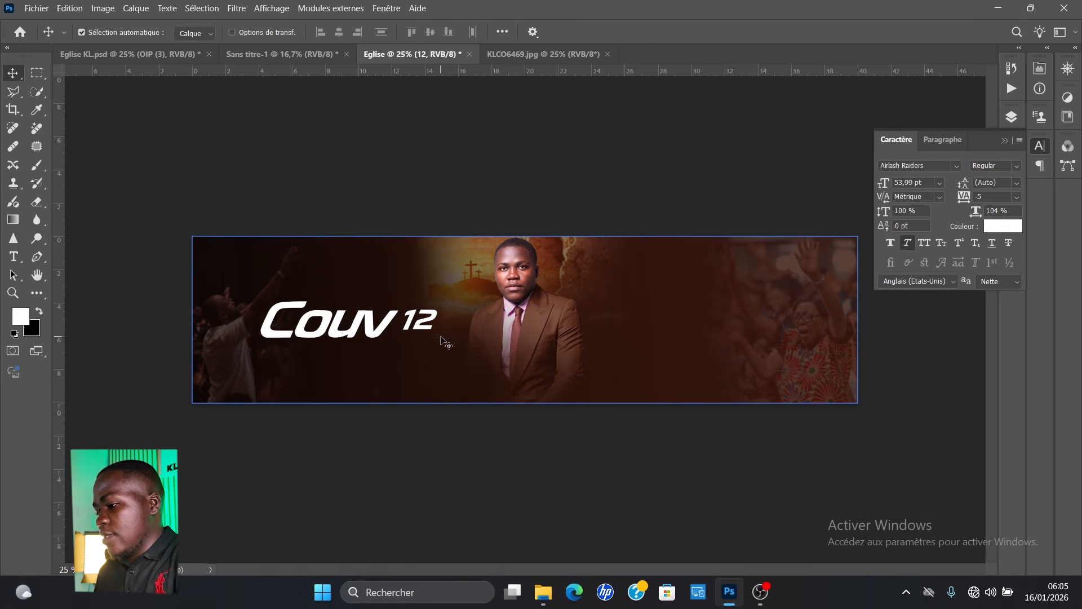
# - Draw a rounded rectangle of about 337 × 91 px directly under the "12" with the Rectangle tool
pyautogui.press('u')
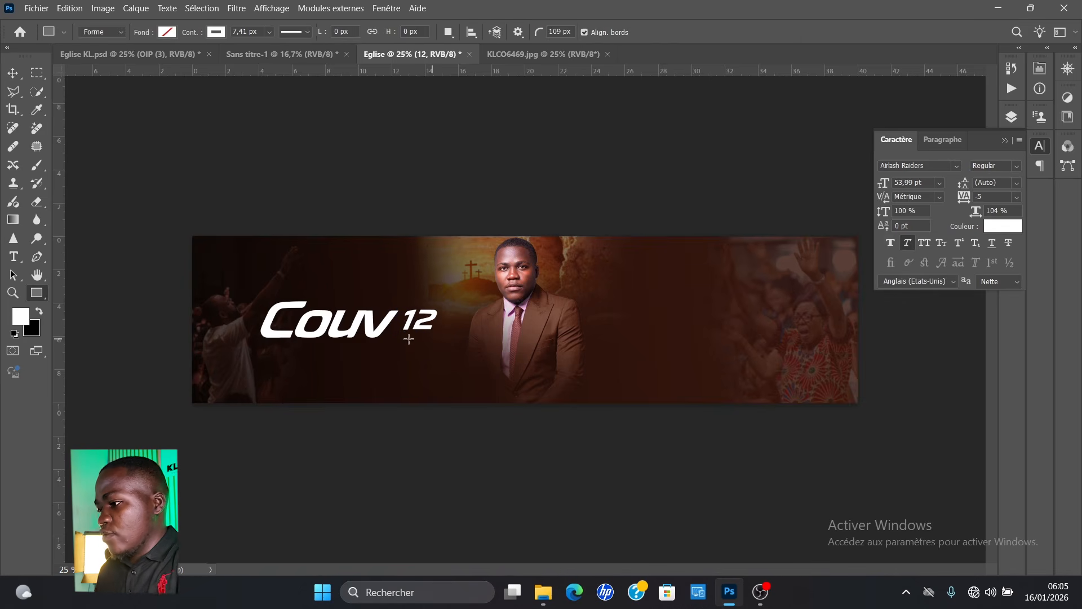
pyautogui.rightClick(38, 295)
pyautogui.click(454, 269)
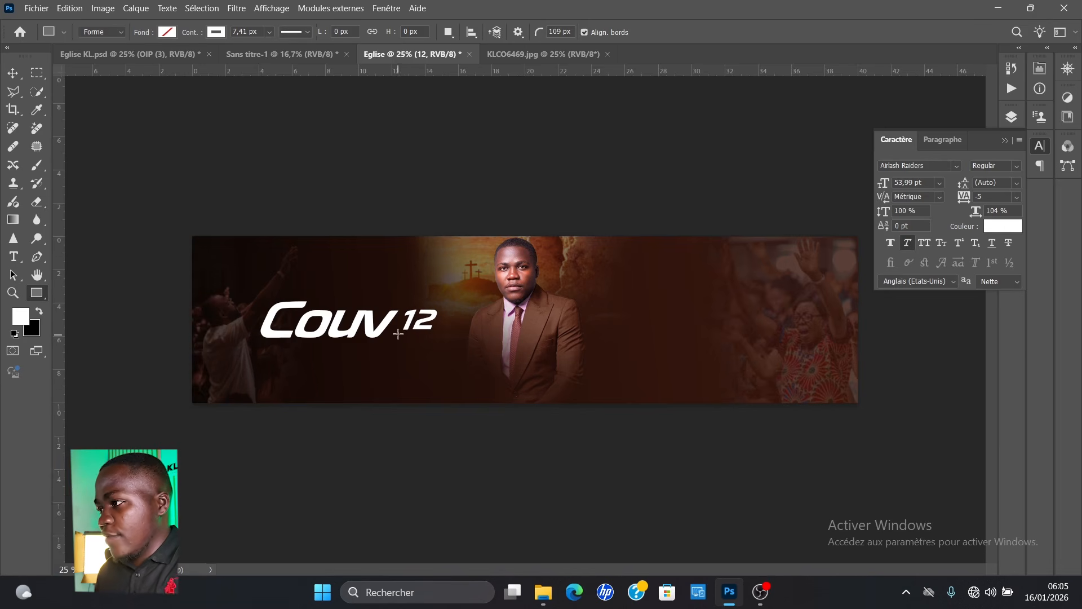
pyautogui.moveTo(396, 332); pyautogui.dragTo(434, 343)
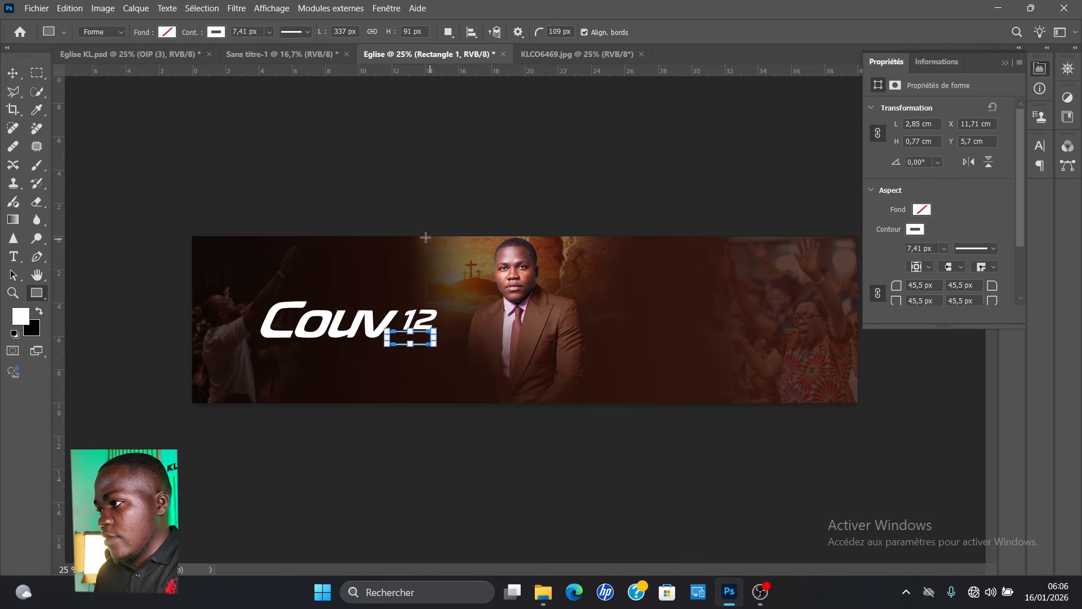
# - Remove the rectangle's stroke and fill it with a dark red to orange linear gradient at a 29° angle
pyautogui.click(216, 32)
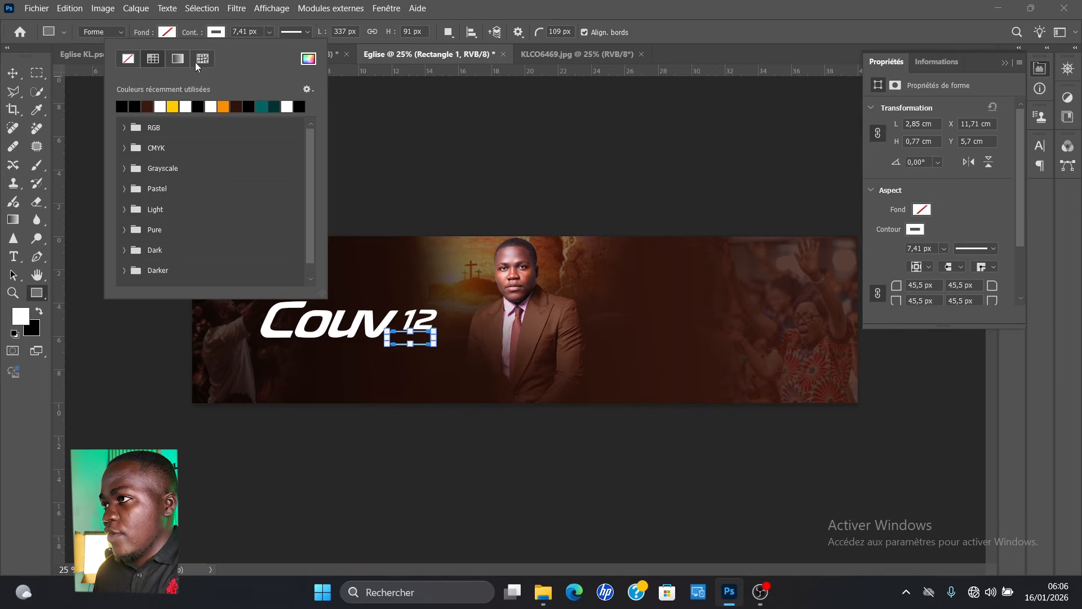
pyautogui.click(132, 63)
pyautogui.click(172, 34)
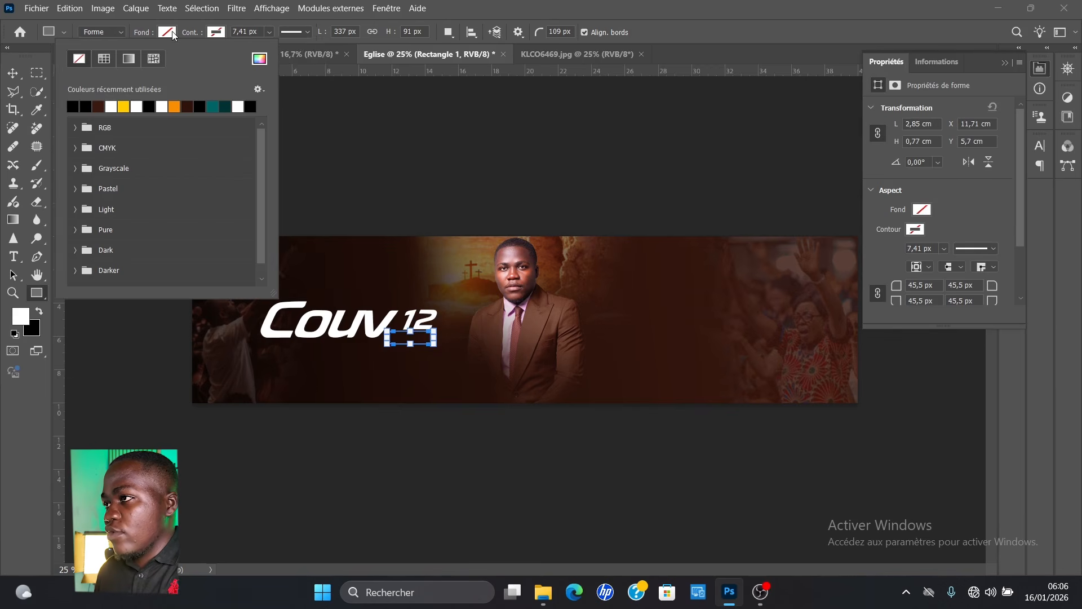
pyautogui.click(128, 61)
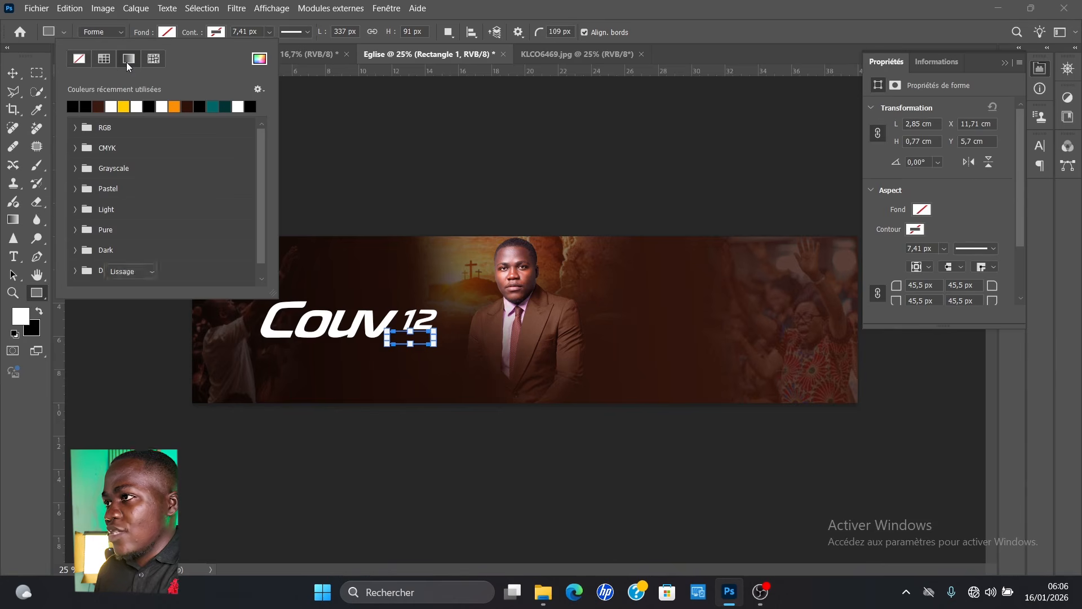
pyautogui.click(85, 106)
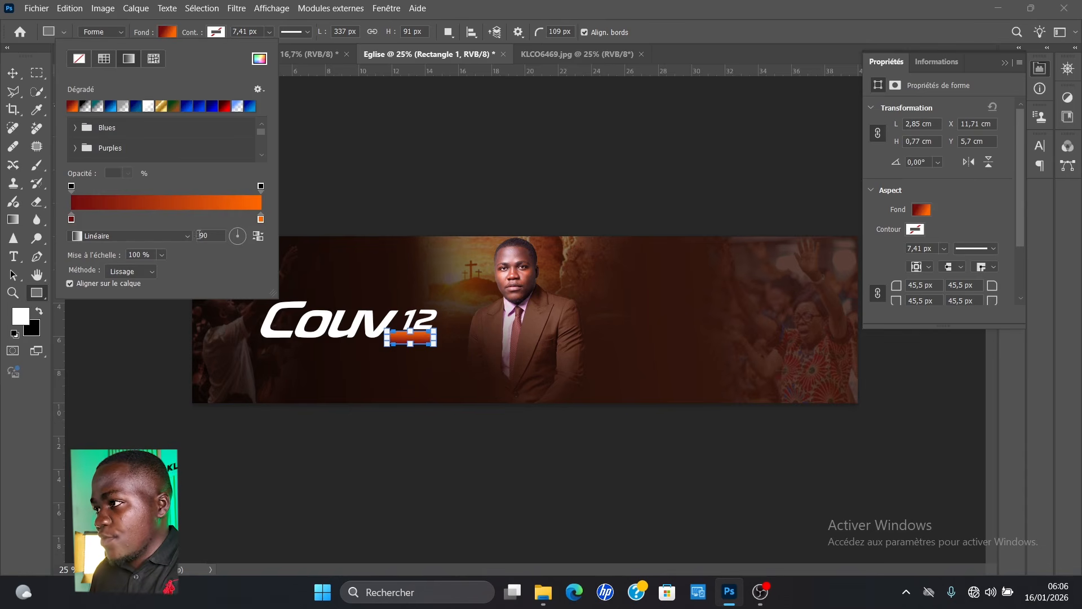
pyautogui.click(242, 236)
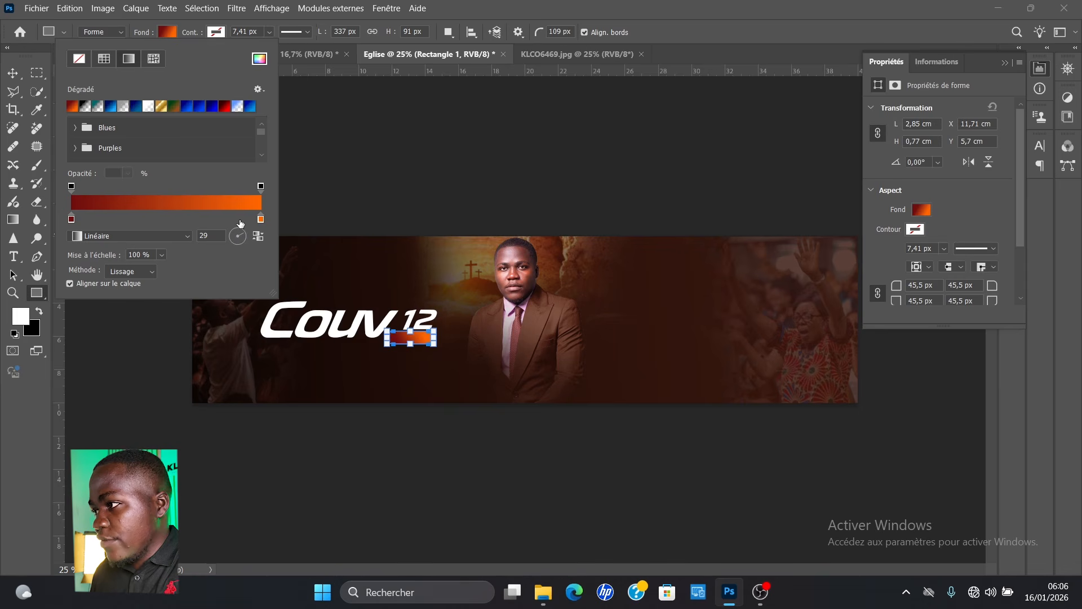
pyautogui.press('Return')
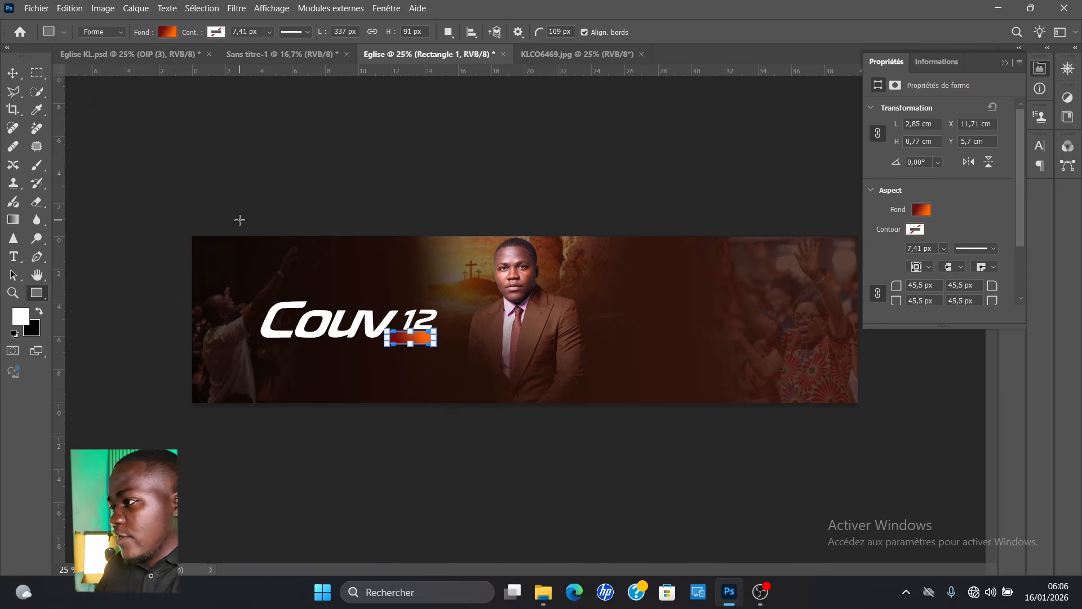
pyautogui.click(13, 73)
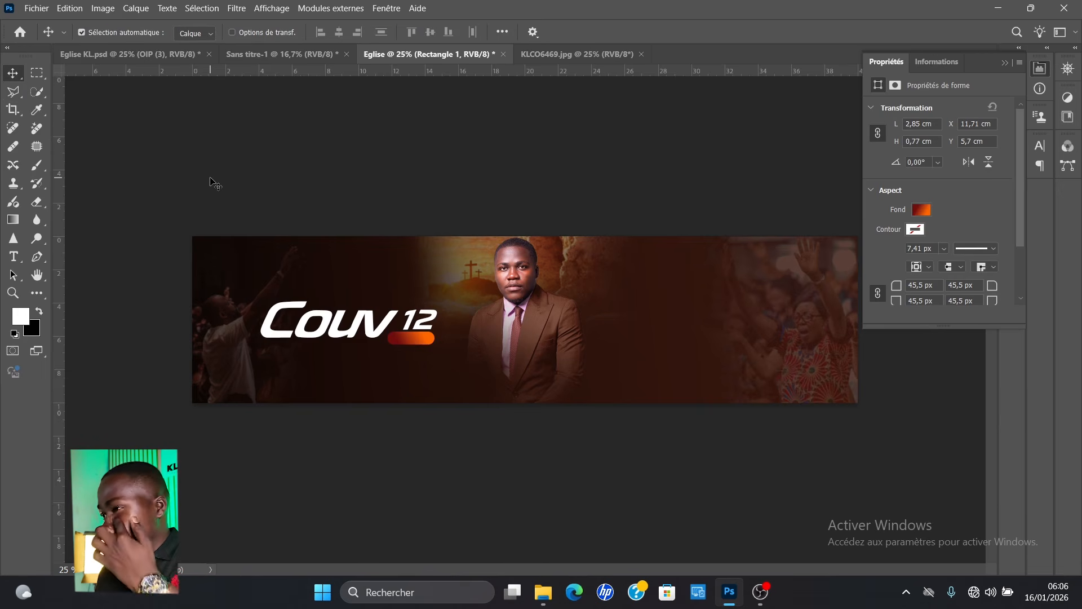
# - Enlarge the "Couv" text to 114,43 pt with Free Transform so that it extends further left and reaches the "12"
pyautogui.hotkey('ctrl', '+')
pyautogui.hotkey('ctrl', '+')
pyautogui.hotkey('ctrl', ';')
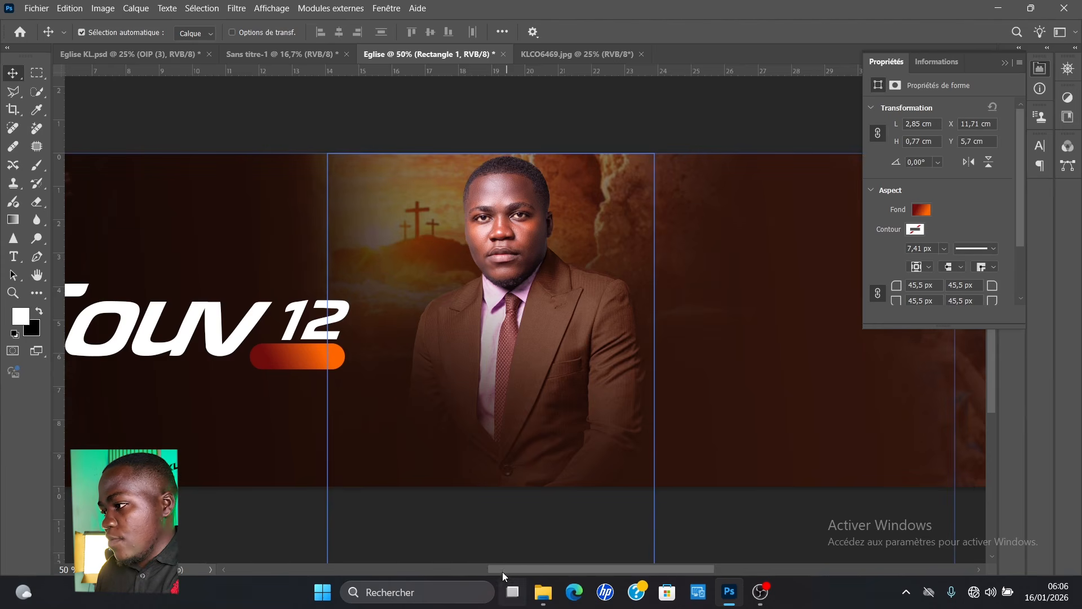
pyautogui.moveTo(488, 565); pyautogui.dragTo(448, 568)
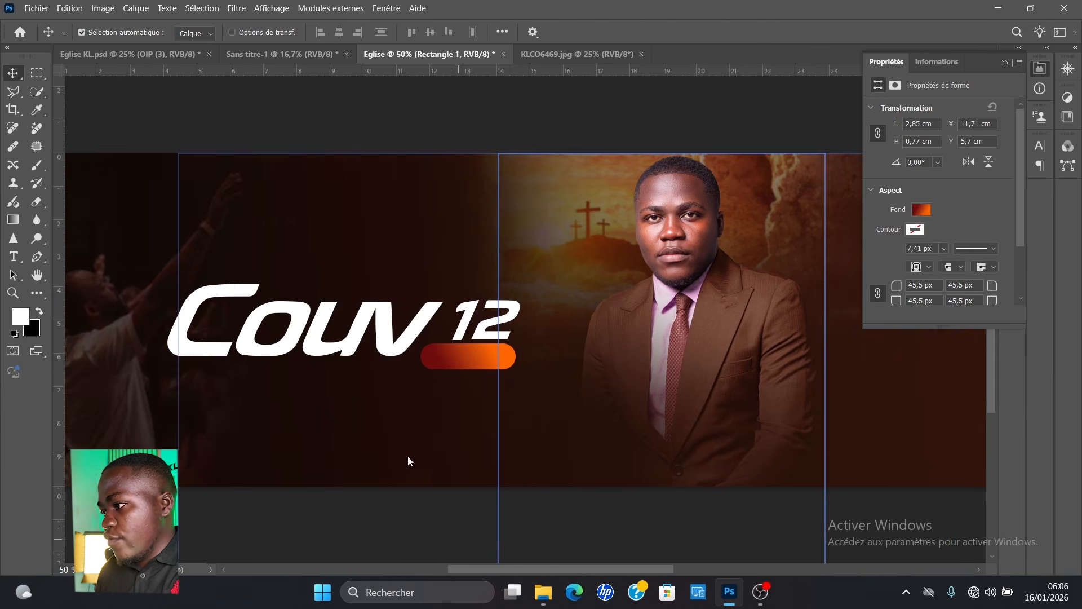
pyautogui.click(350, 345)
pyautogui.hotkey('ctrl', 't')
pyautogui.moveTo(164, 375); pyautogui.dragTo(135, 388)
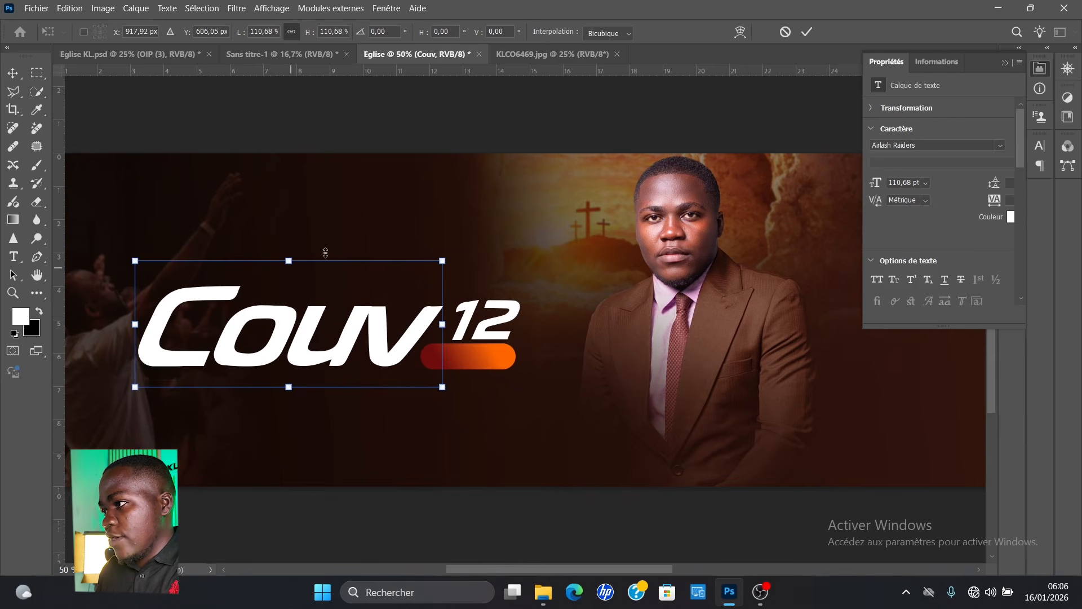
pyautogui.moveTo(441, 261); pyautogui.dragTo(447, 251)
pyautogui.press('Return')
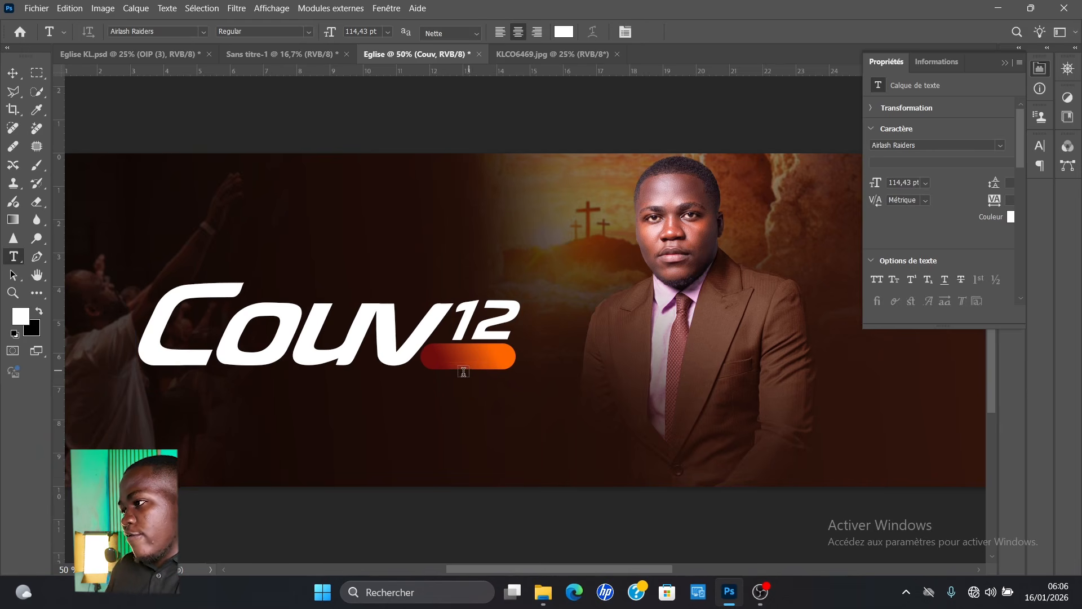
# - Add the white text "1ère Edition" below "Couv" and the gradient rectangle
pyautogui.click(379, 416)
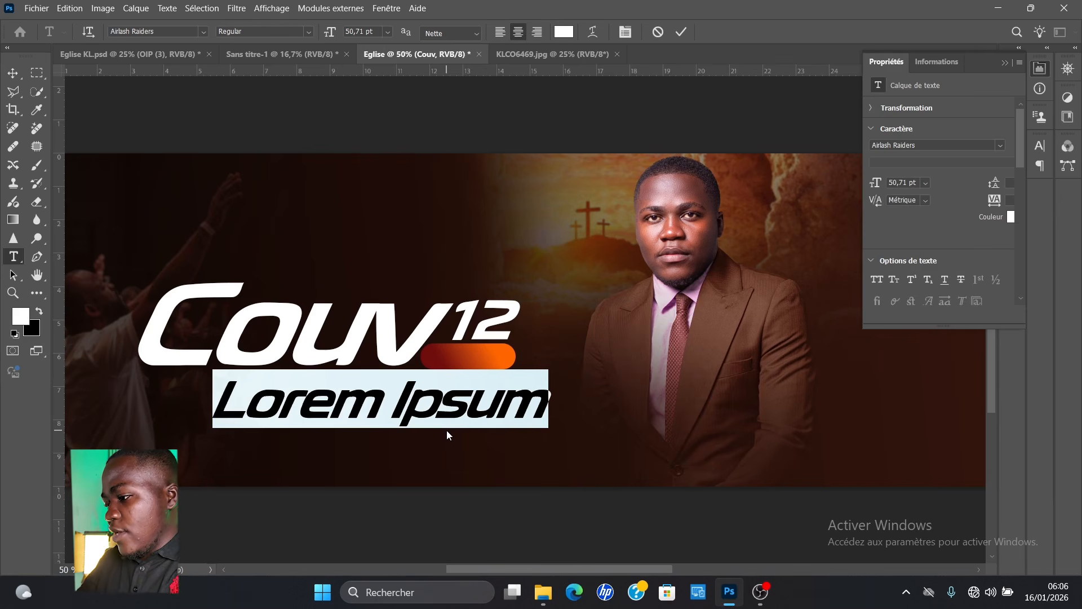
pyautogui.write('1')
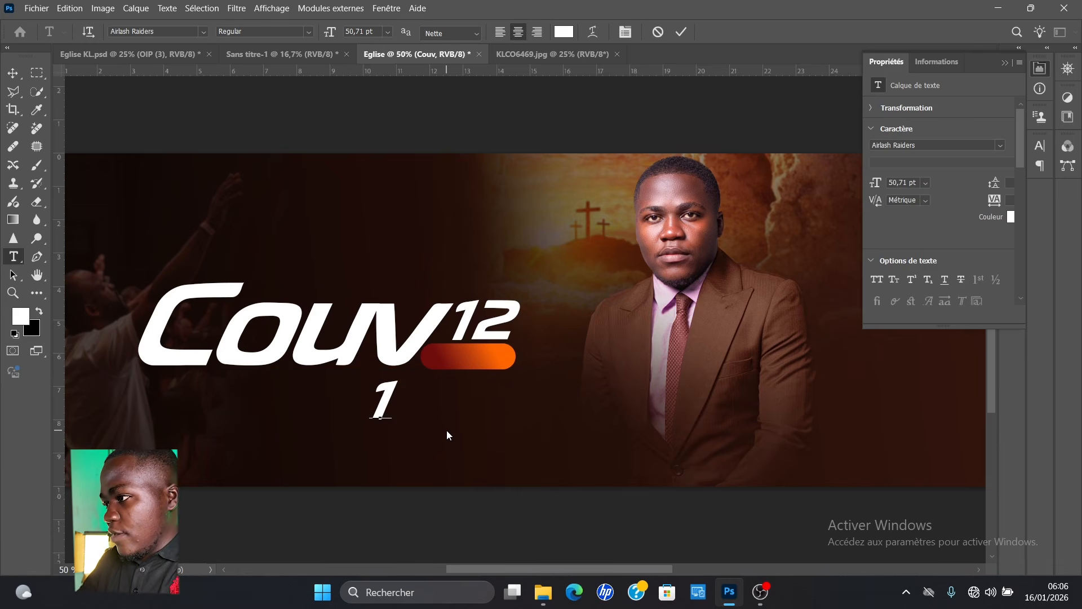
pyautogui.write('ère')
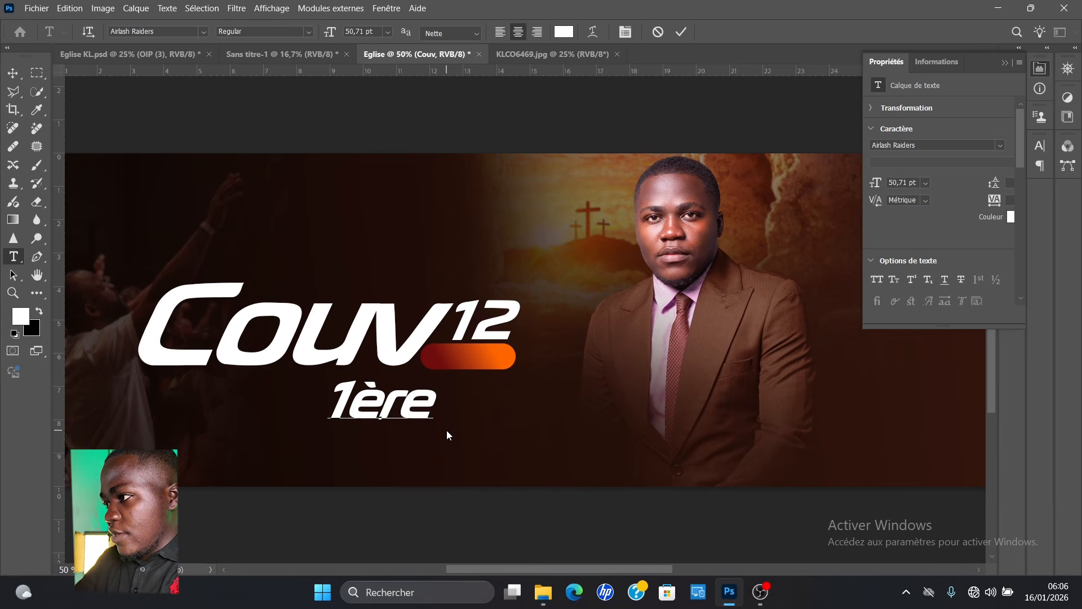
pyautogui.write(' Ed')
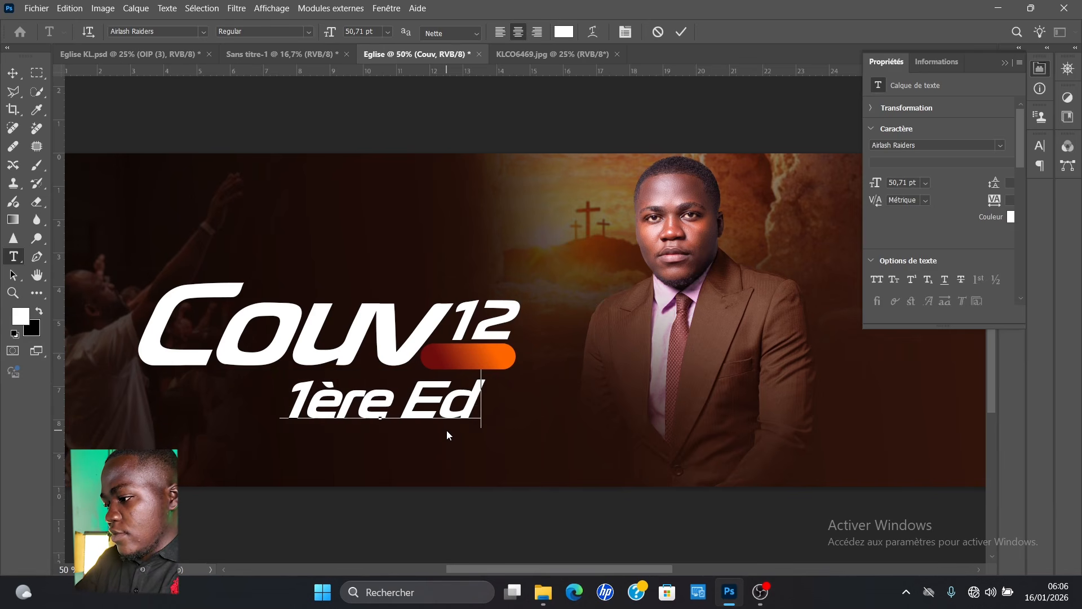
pyautogui.write('ition')
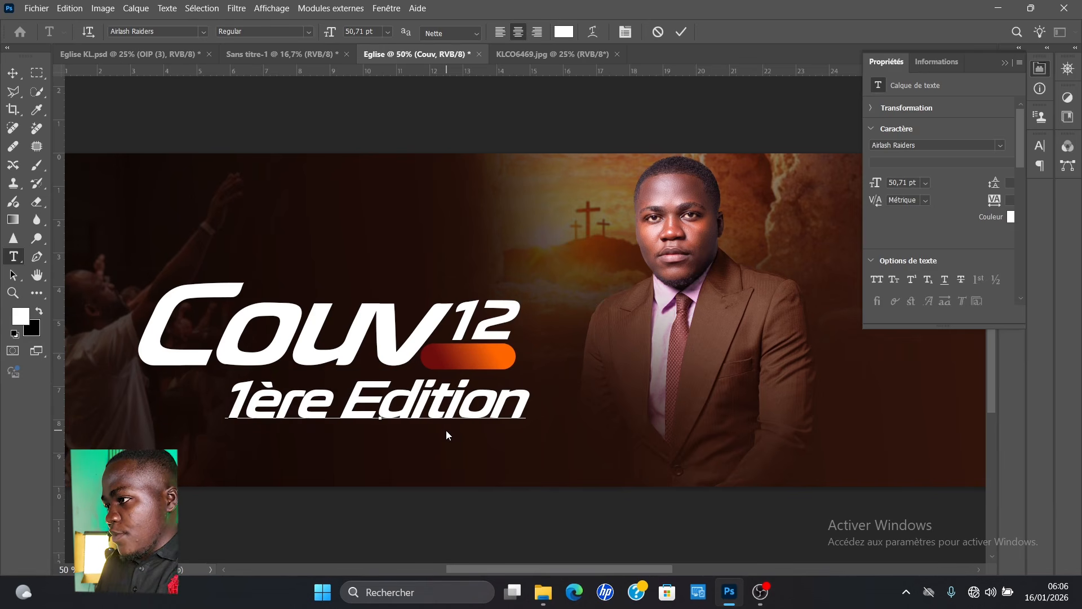
# - Format the "ère" in "1ère Edition" as superscript
pyautogui.moveTo(330, 402); pyautogui.dragTo(256, 400)
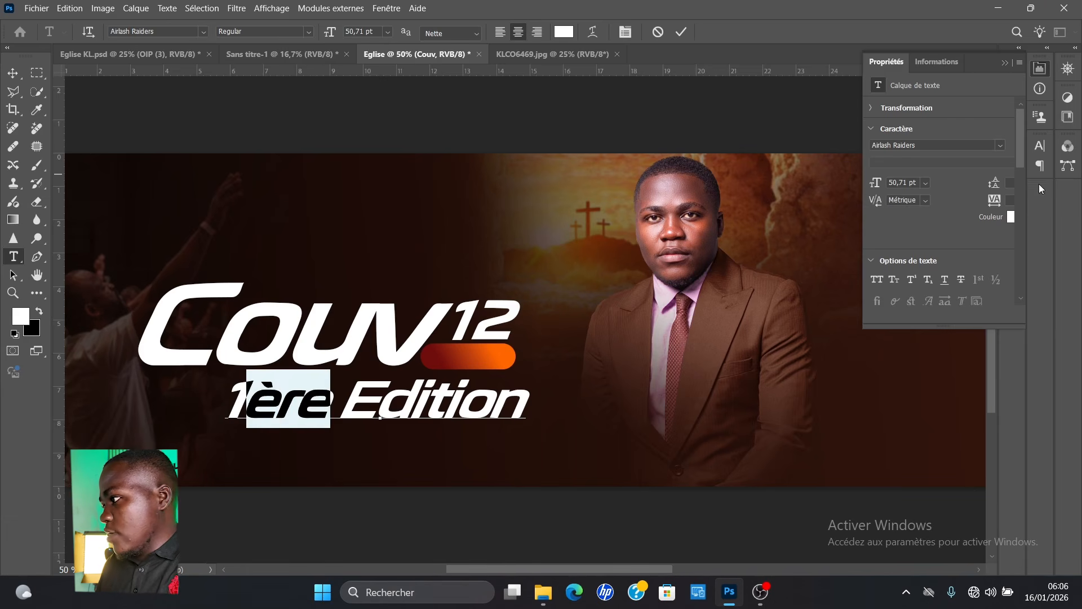
pyautogui.click(1039, 146)
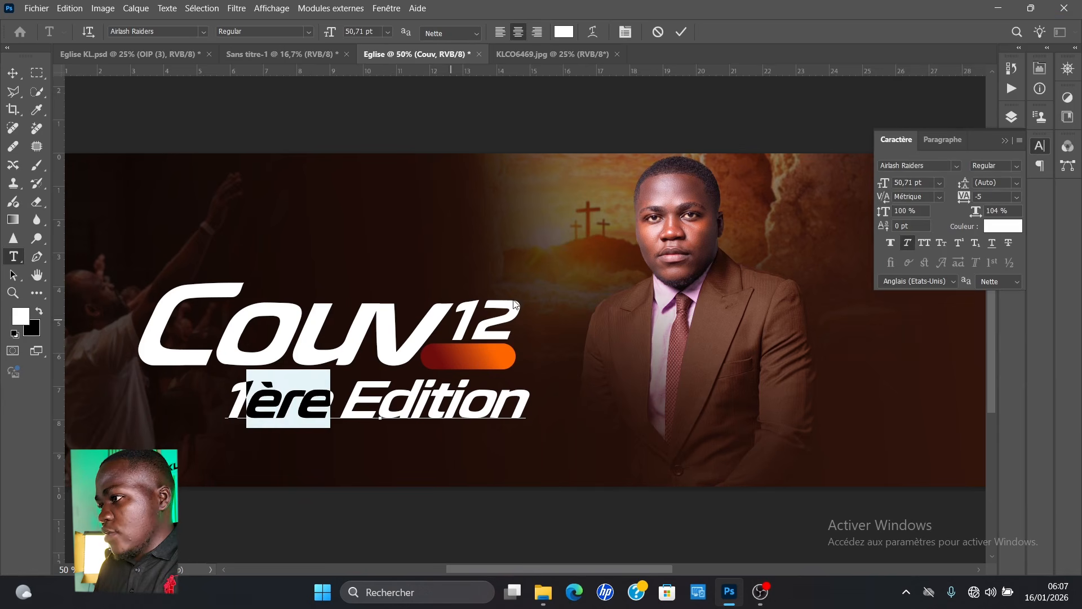
pyautogui.click(960, 243)
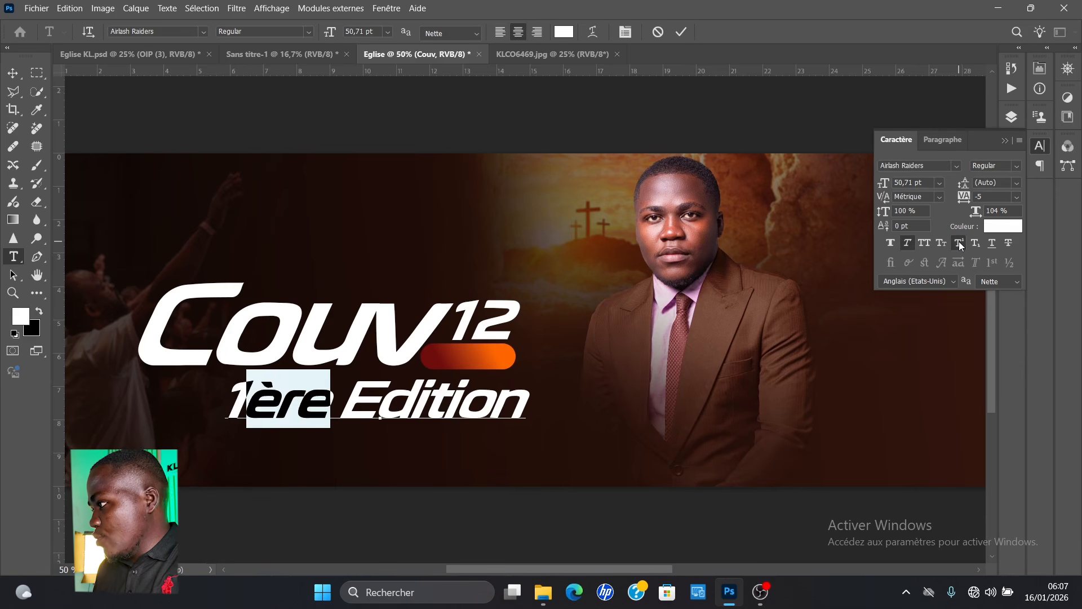
pyautogui.click(681, 32)
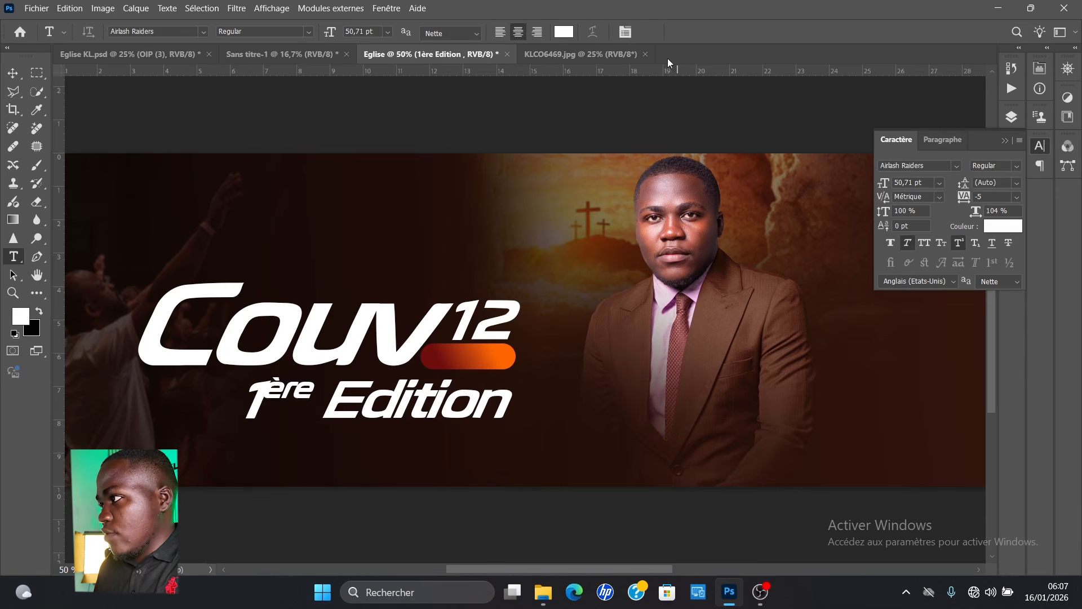
# - Insert a space between "1" and "ère" and remove the space before "Edition"
pyautogui.click(278, 389)
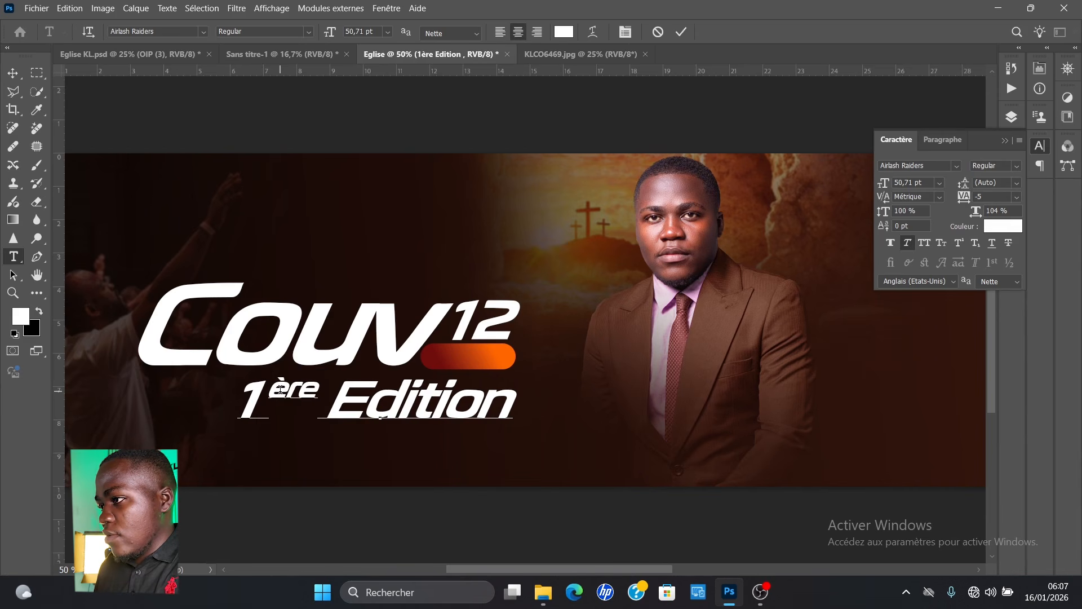
pyautogui.hotkey('ctrl', 'Return')
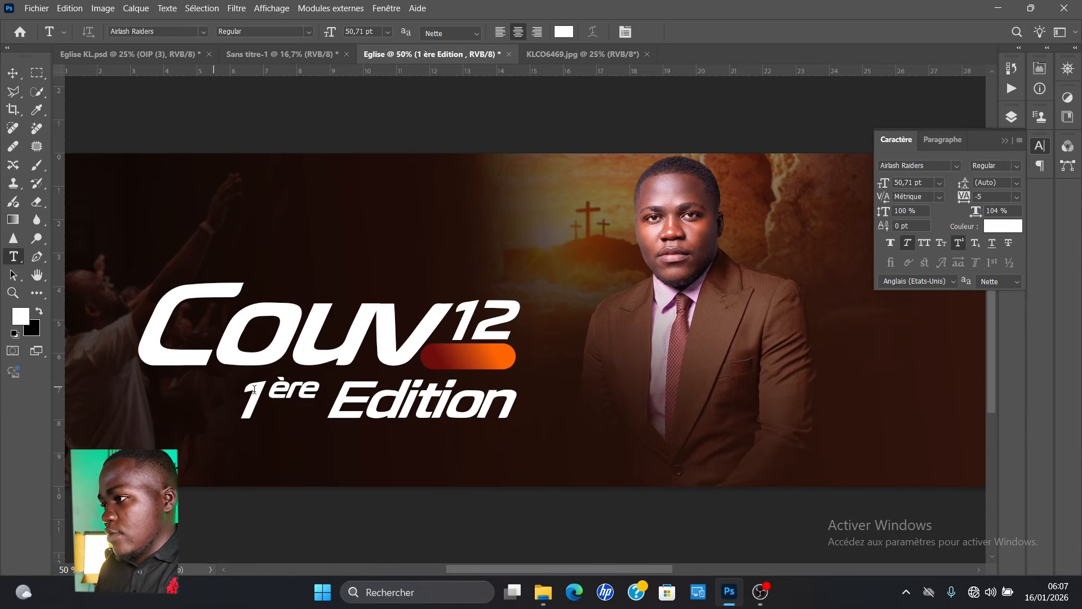
pyautogui.click(341, 389)
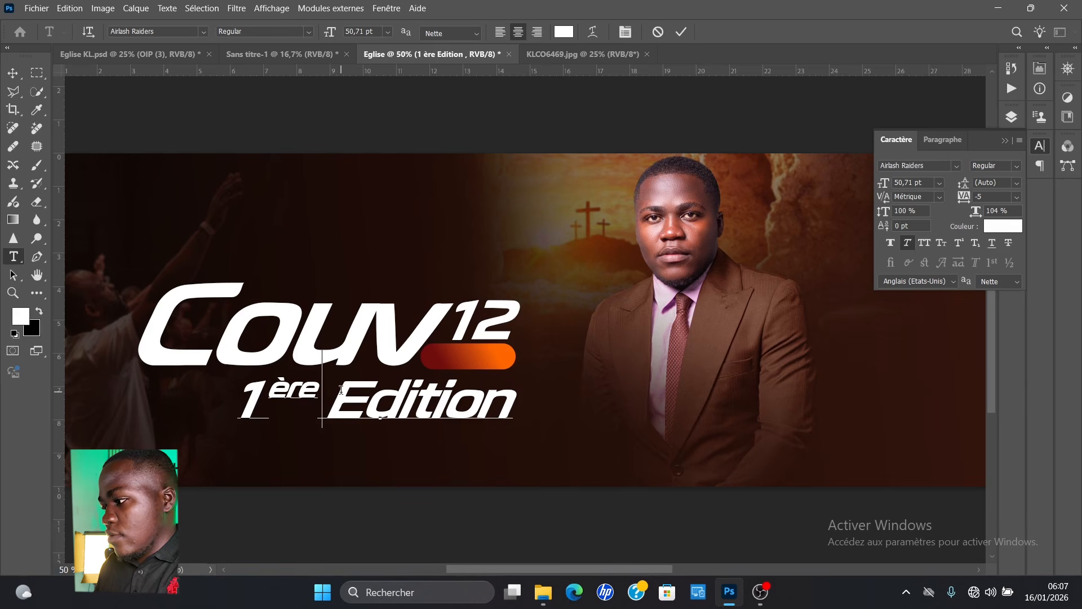
pyautogui.press('BackSpace')
pyautogui.hotkey('ctrl', 'Return')
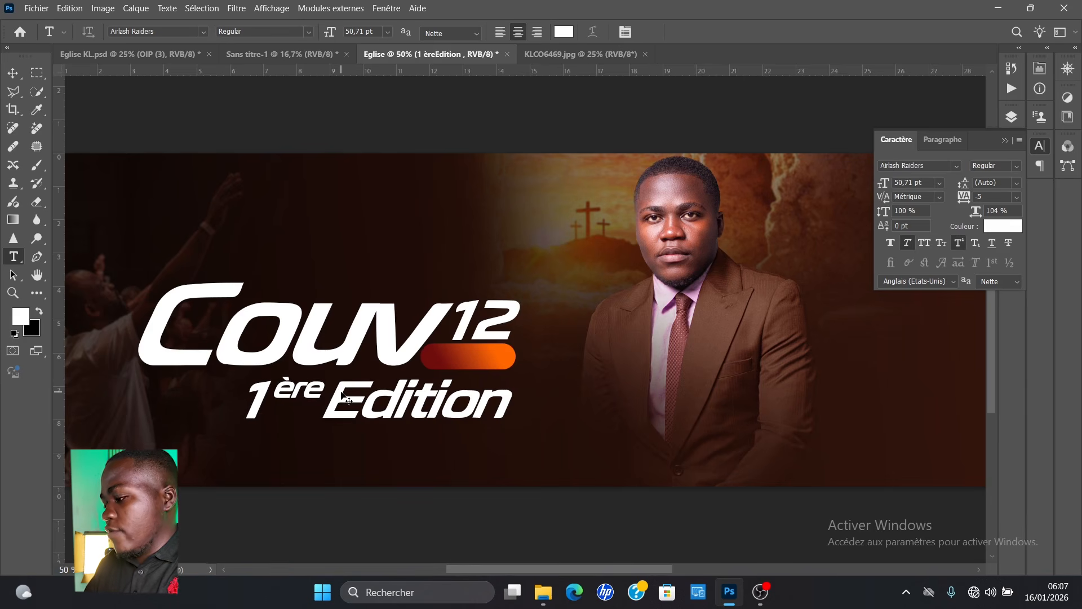
# - Scale the edition text down to 17,1 pt and move it onto the lower edge of the gradient rectangle
pyautogui.hotkey('ctrl', 't')
pyautogui.moveTo(239, 432); pyautogui.dragTo(475, 369)
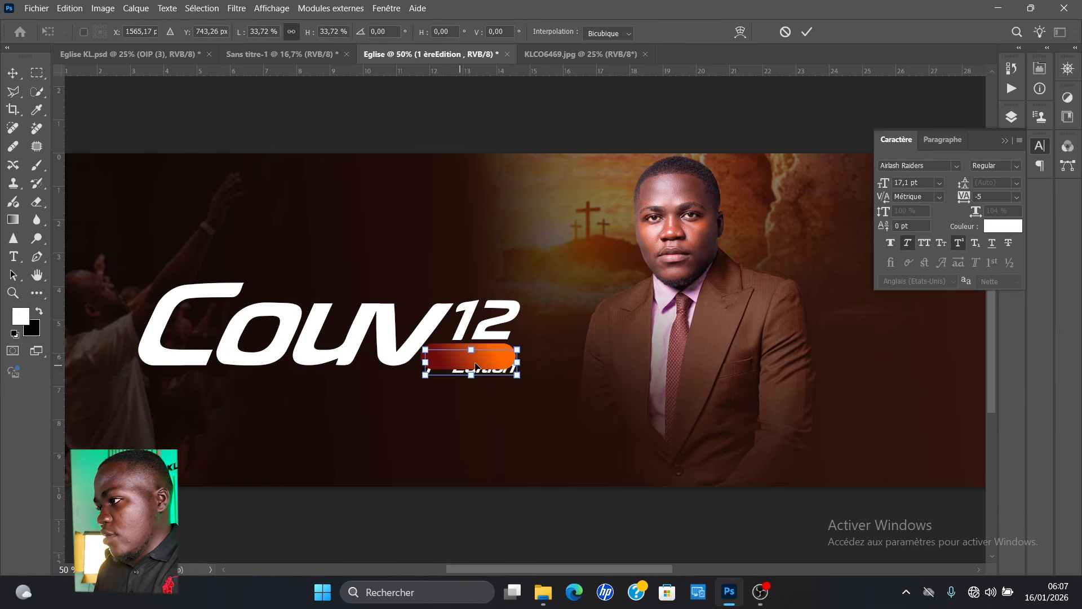
pyautogui.press('Return')
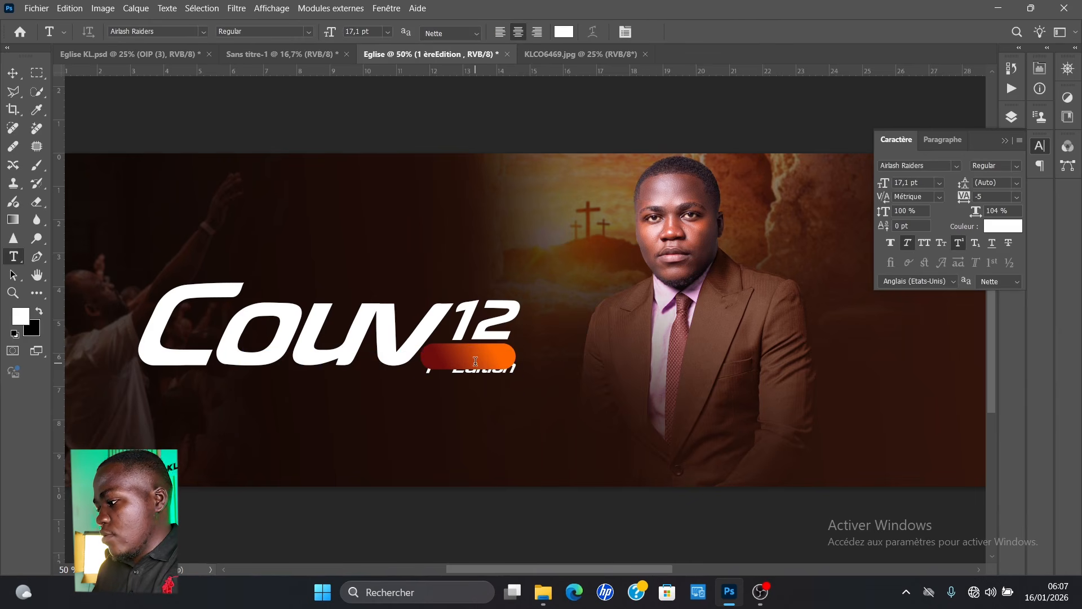
# - Move the "1 èreEdition" layer above Rectangle 1 in the layer stack and deselect all layers
pyautogui.click(1013, 118)
pyautogui.moveTo(928, 203); pyautogui.dragTo(927, 160)
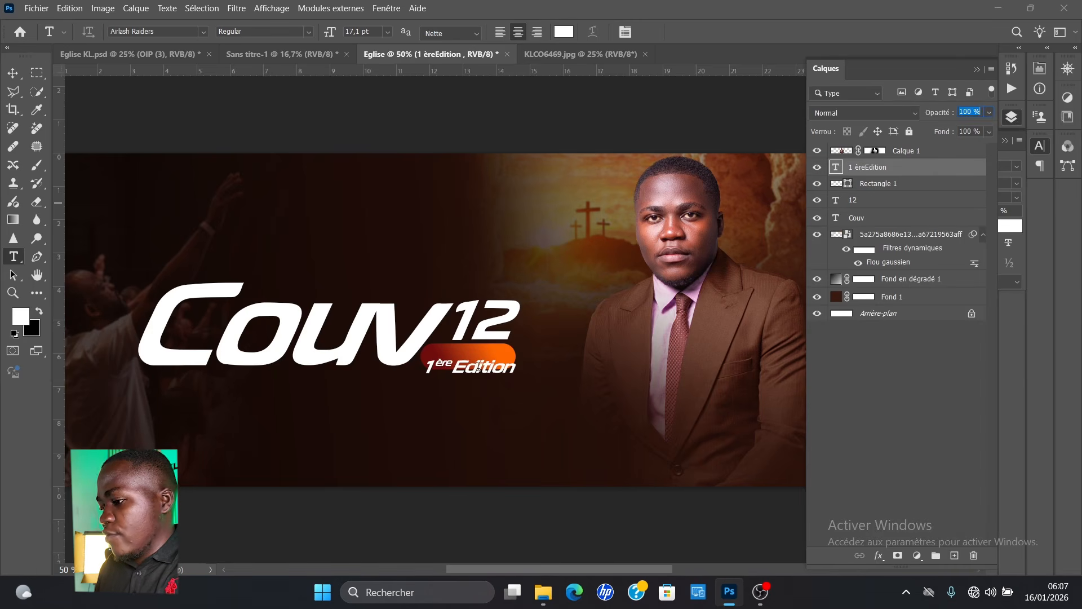
pyautogui.click(902, 344)
pyautogui.press('v')
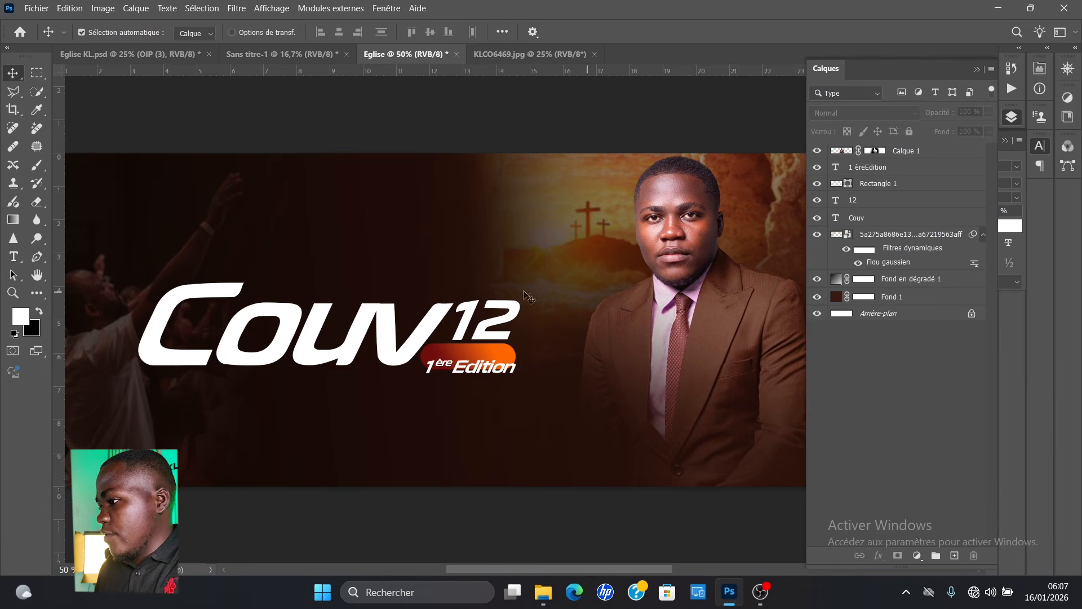
# - Scale the edition text down to 15,77 pt and move it inside the gradient rectangle below "12"
pyautogui.moveTo(496, 369)
pyautogui.mouseDown()
pyautogui.moveTo(493, 360)
pyautogui.moveTo(516, 365)
pyautogui.mouseUp()
pyautogui.hotkey('ctrl', 't')
pyautogui.press('Return')
pyautogui.press('t')
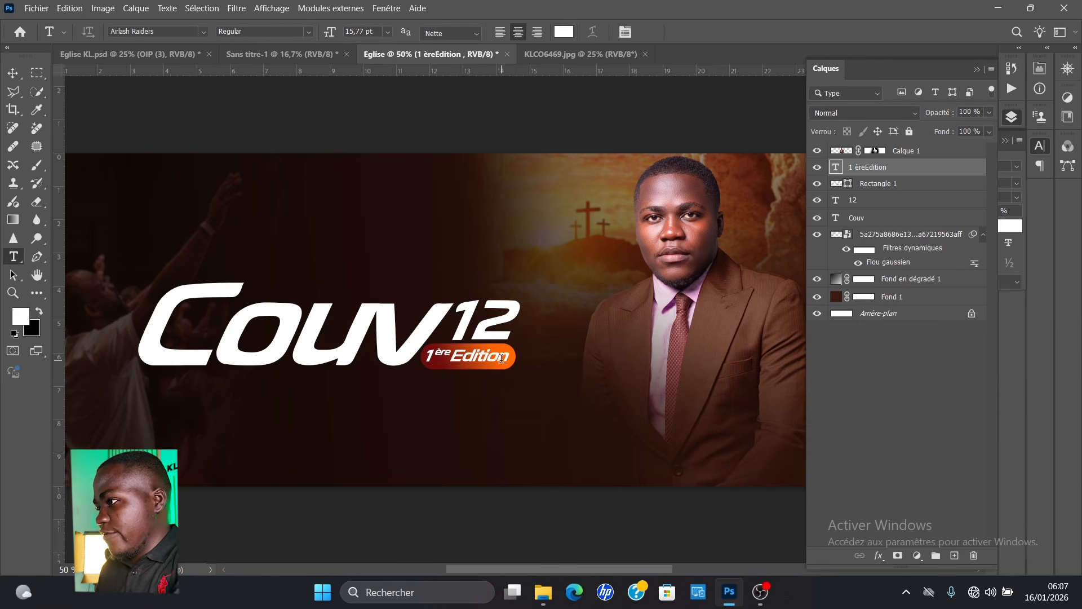
# - Nudge the edition text slightly down and to the right to centre it within the gradient rectangle
pyautogui.hotkey('ctrl', 'Down')
pyautogui.hotkey('ctrl', 'Down')
pyautogui.hotkey('ctrl', 'Down')
pyautogui.hotkey('ctrl', 'Down')
pyautogui.hotkey('ctrl', 'Right')
pyautogui.hotkey('ctrl', 'Right')
pyautogui.hotkey('ctrl', 'Right')
pyautogui.hotkey('ctrl', 'Right')
pyautogui.hotkey('ctrl', 'Right')
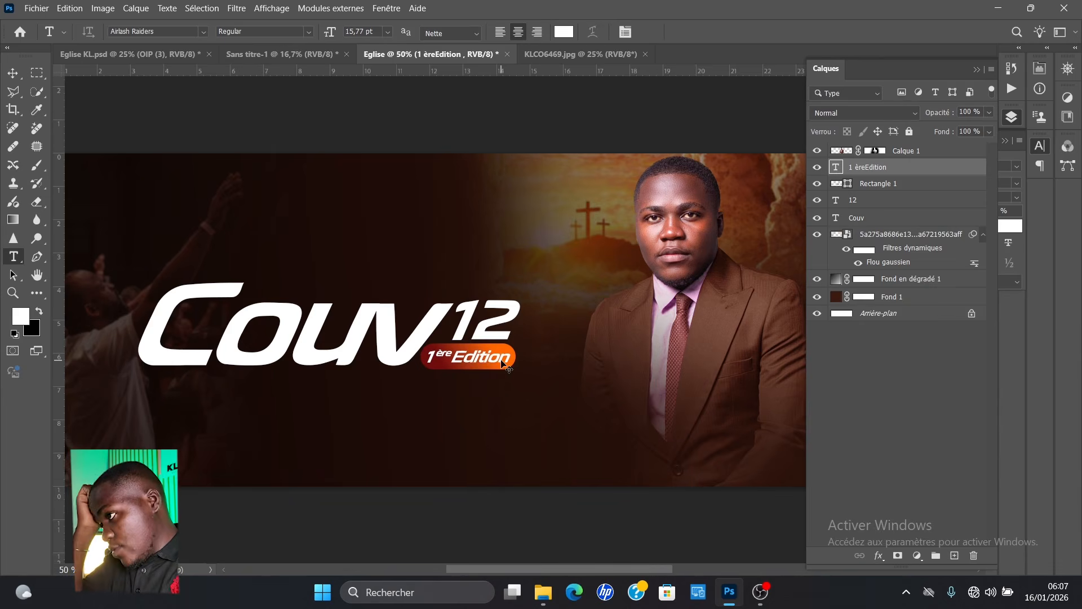
pyautogui.hotkey('ctrl', '-')
pyautogui.hotkey('ctrl', '-')
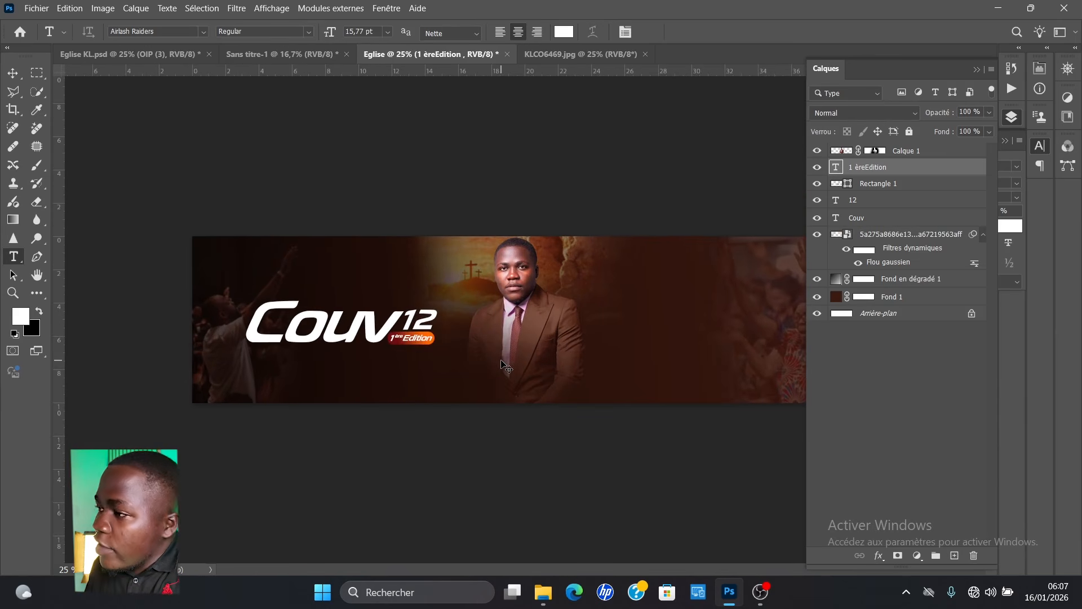
# - Add an orange-to-yellow linear Gradient Overlay to the "Couv" text layer
pyautogui.press('v')
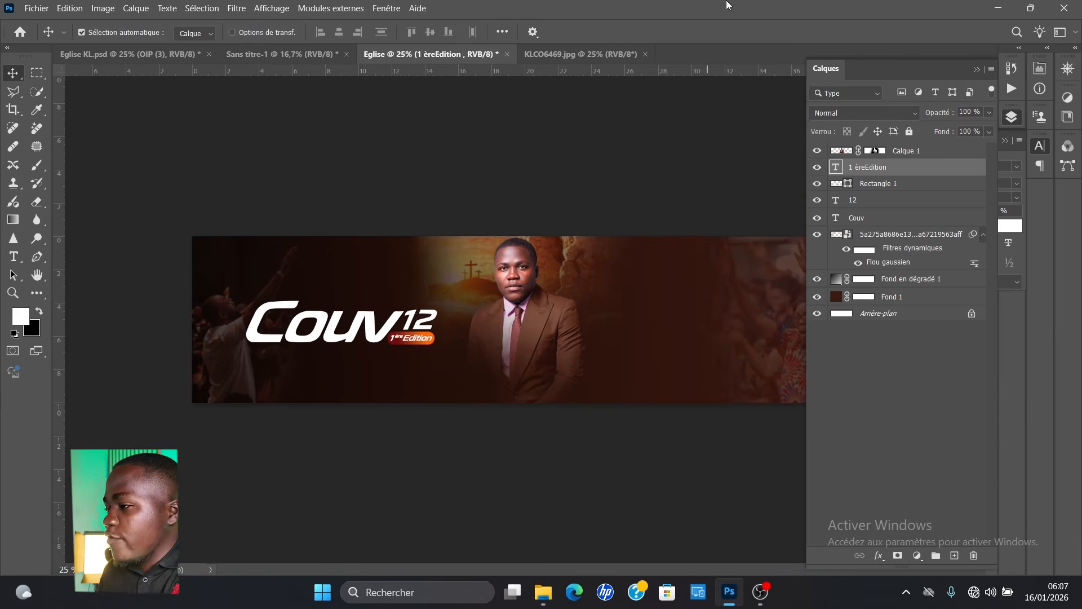
pyautogui.click(375, 330)
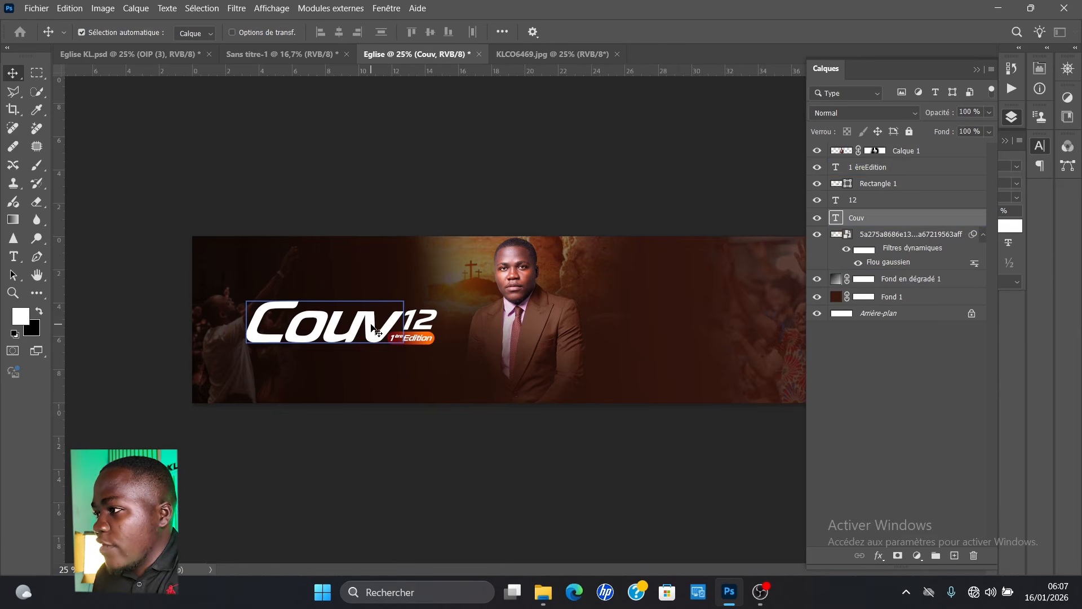
pyautogui.click(417, 344)
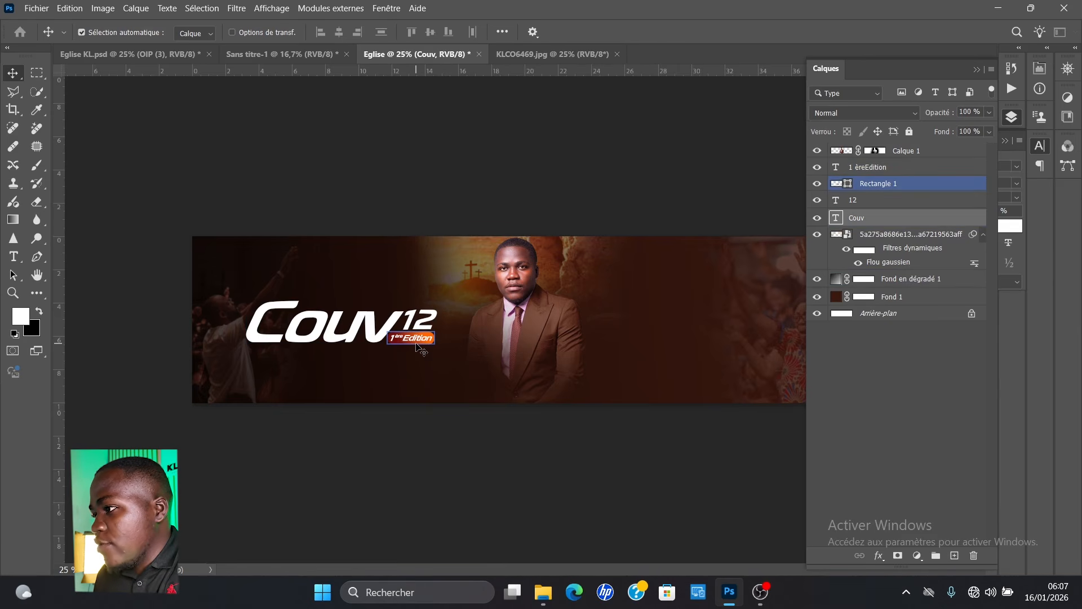
pyautogui.click(375, 333)
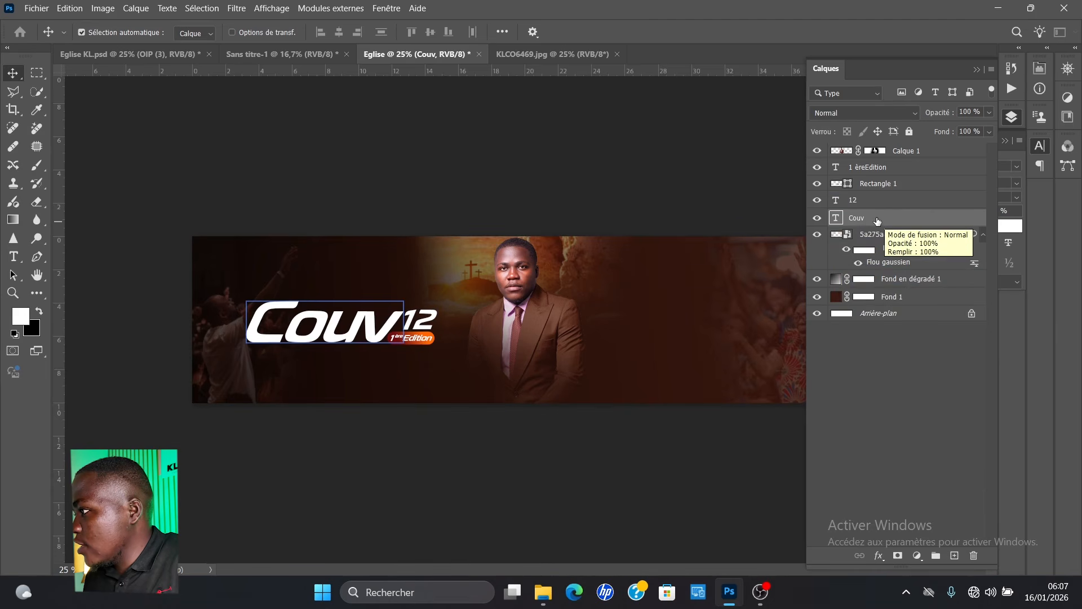
pyautogui.click(879, 557)
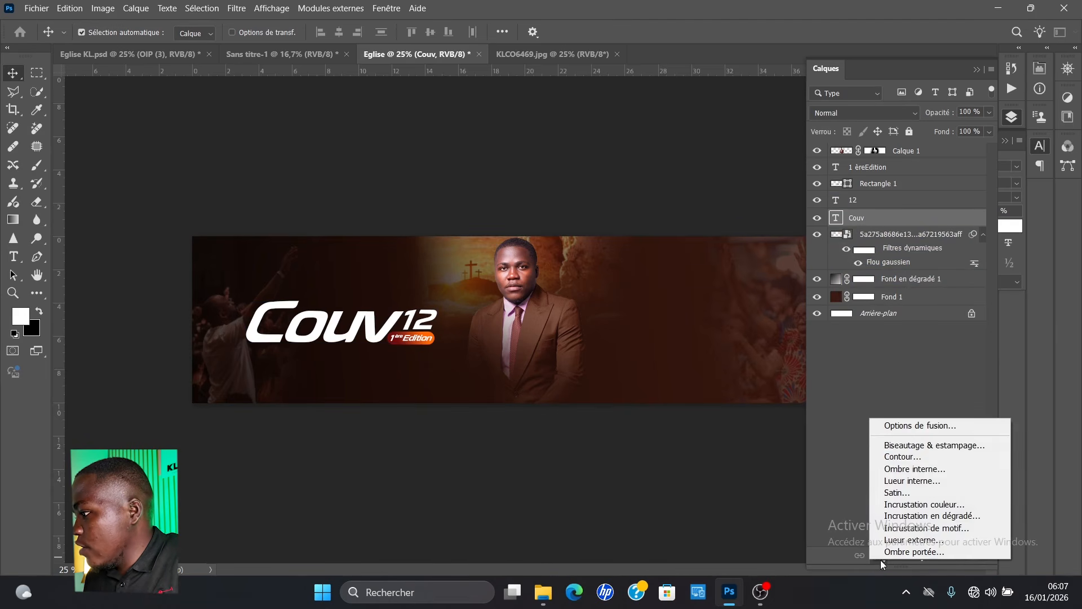
pyautogui.click(901, 429)
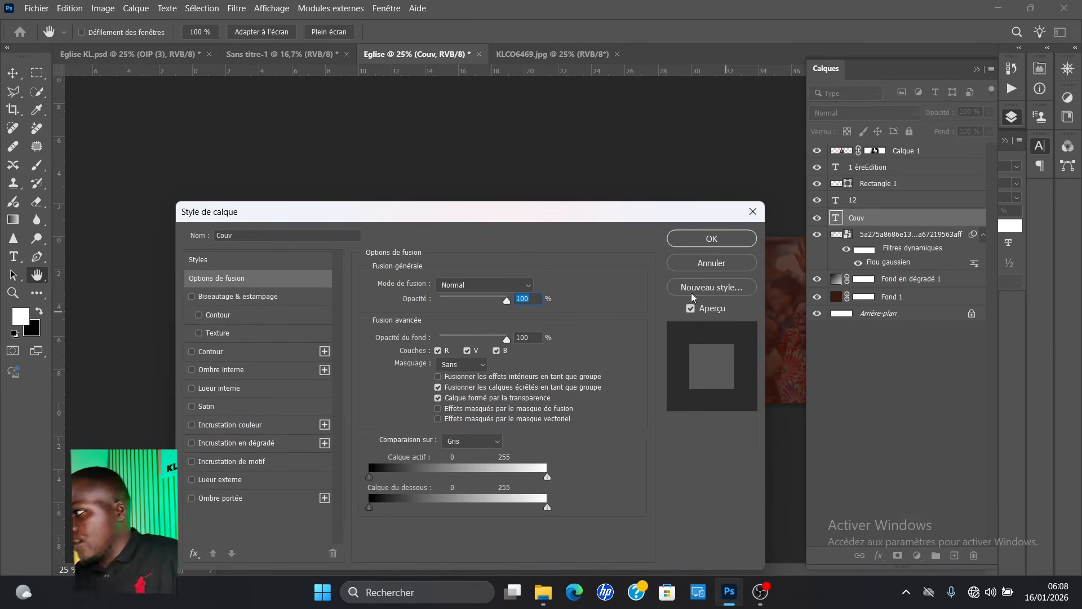
pyautogui.moveTo(547, 221); pyautogui.dragTo(832, 99)
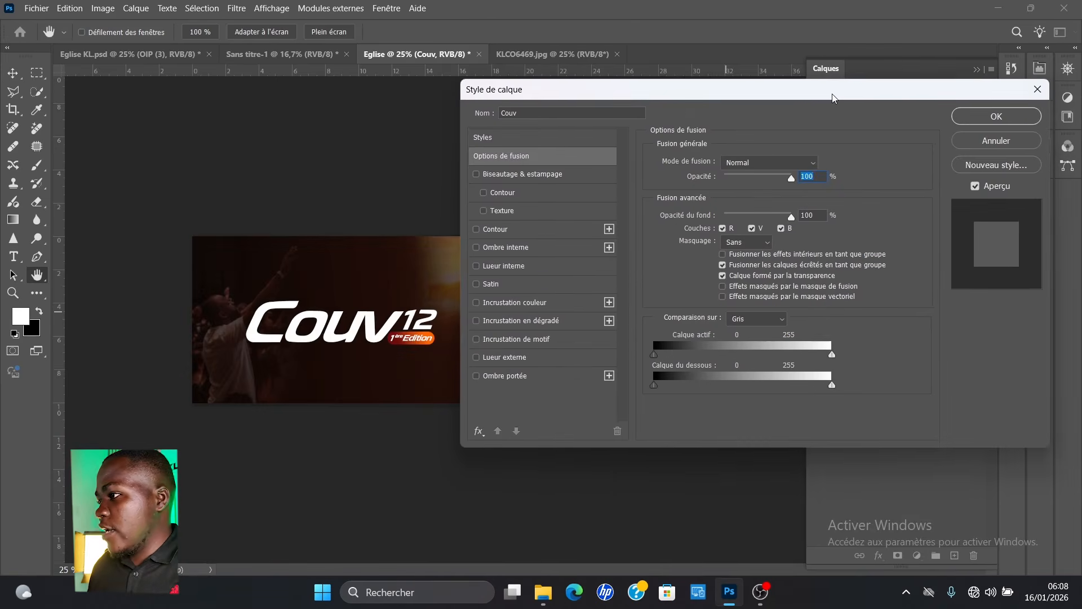
pyautogui.click(536, 321)
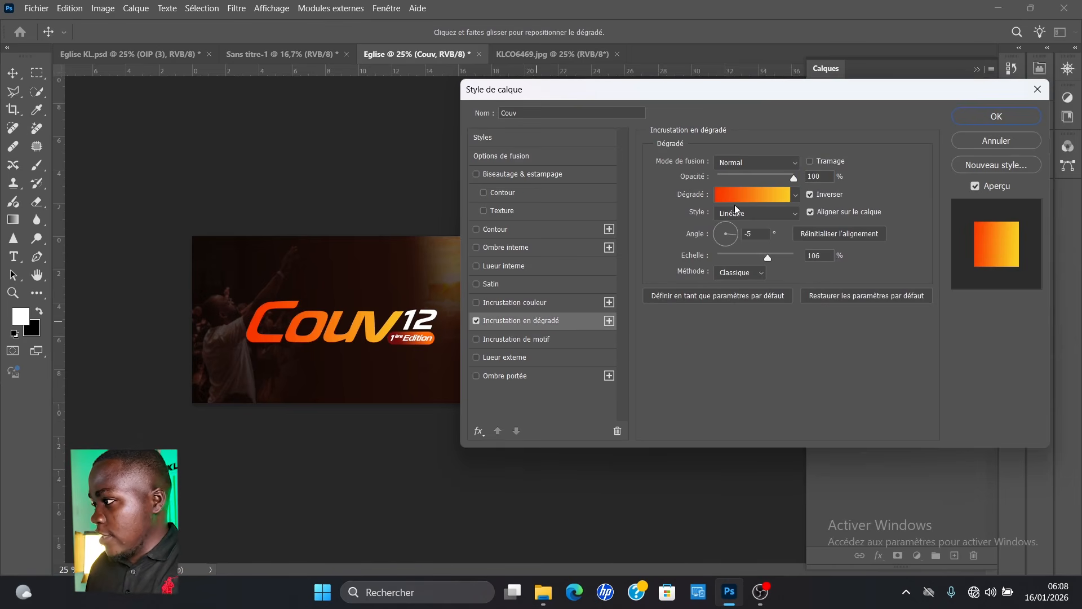
# - Examine the colours of both end stops of the "Couv" overlay gradient
pyautogui.click(720, 197)
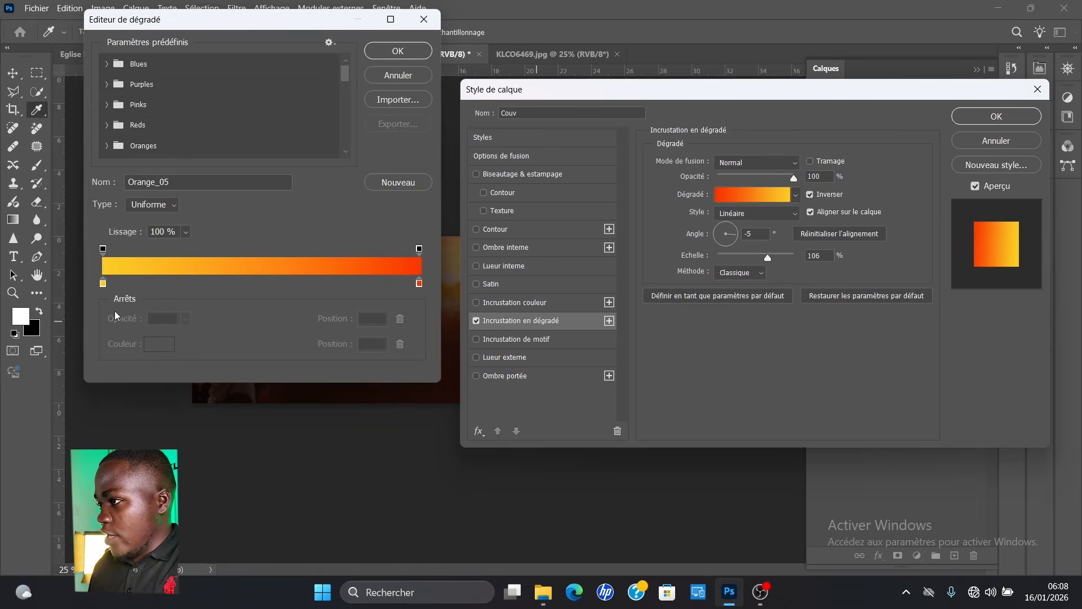
pyautogui.doubleClick(103, 282)
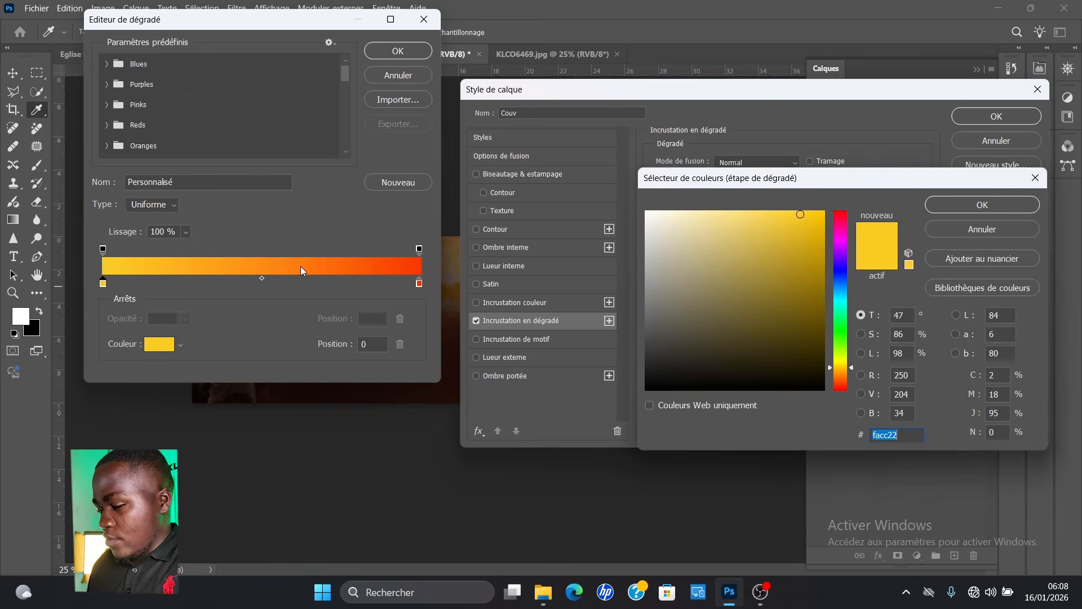
pyautogui.press('Return')
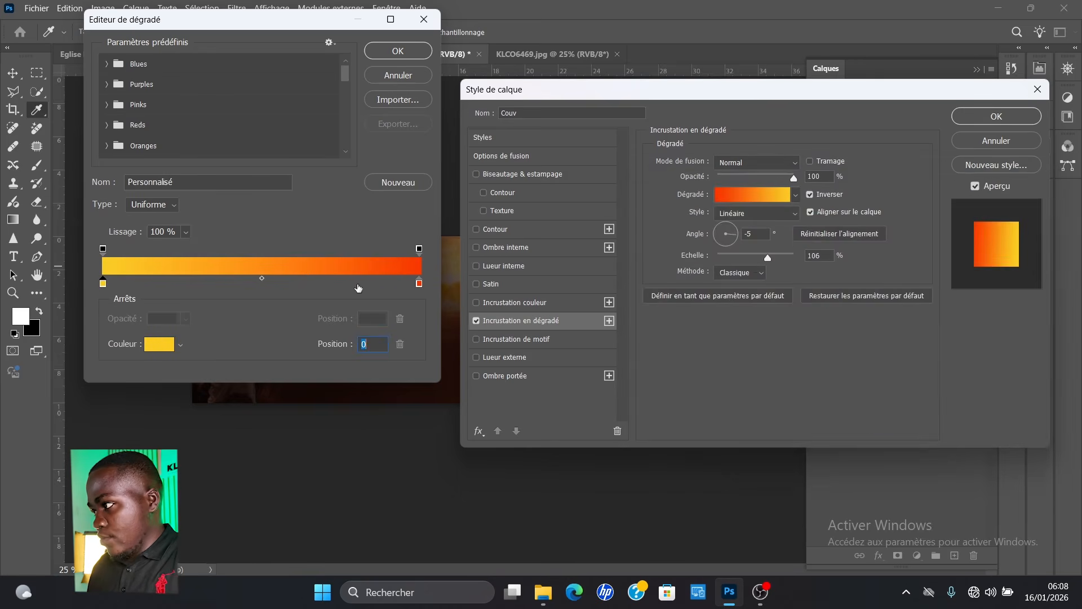
pyautogui.doubleClick(418, 283)
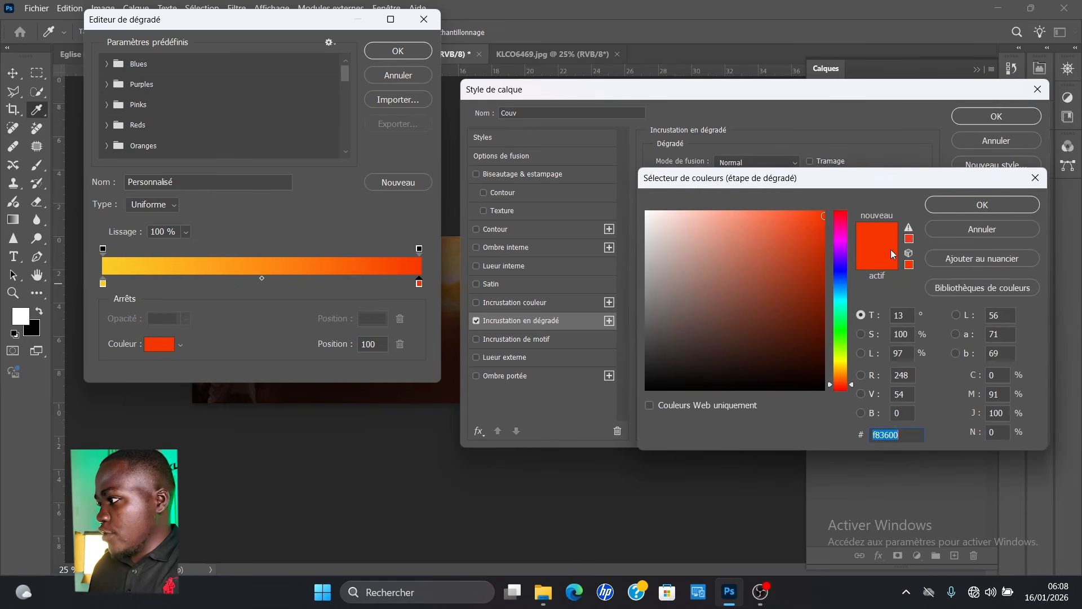
pyautogui.click(959, 206)
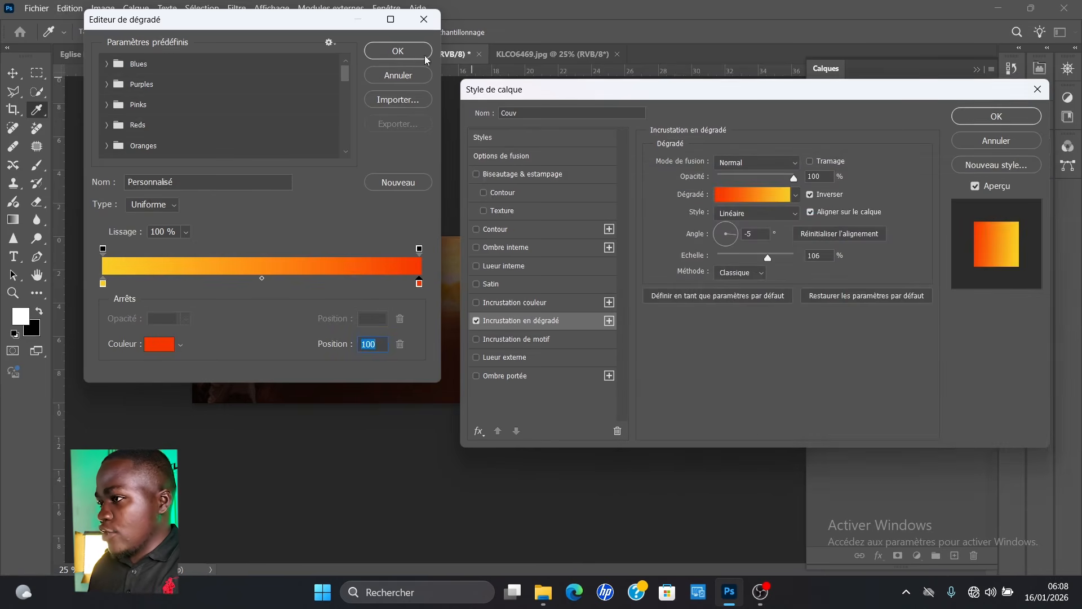
pyautogui.click(394, 55)
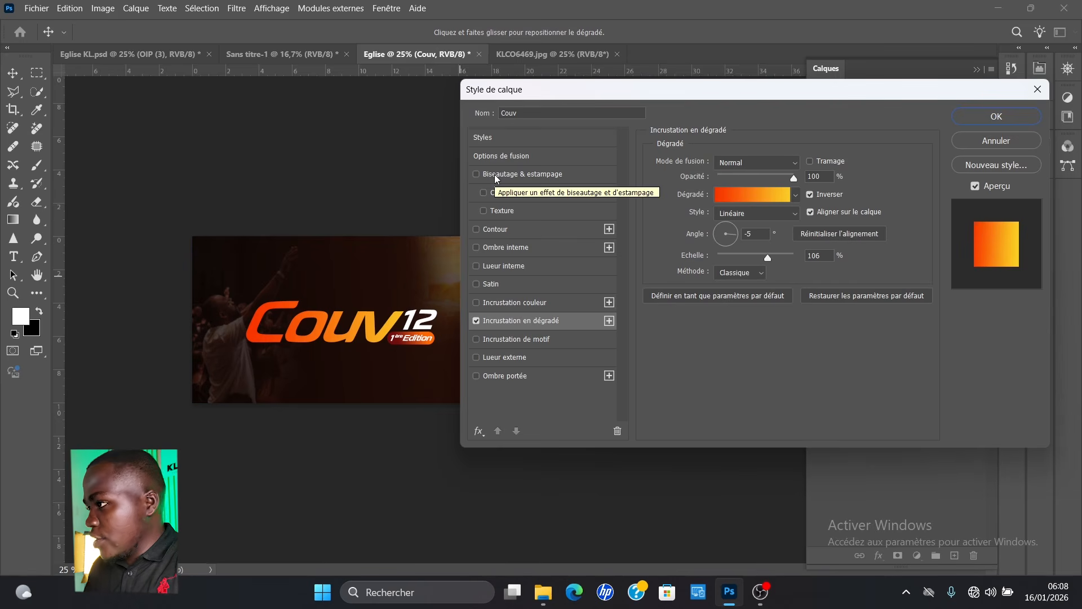
# - Add an inner Bevel & Emboss to the "Couv" text with softening set to 3 px and apply the layer style
pyautogui.click(476, 174)
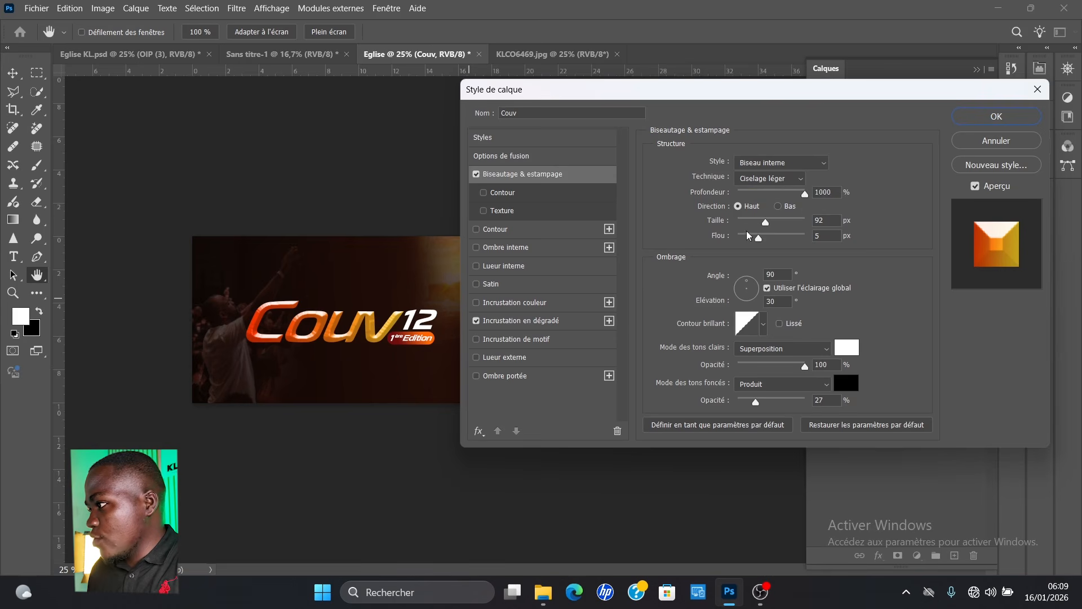
pyautogui.moveTo(758, 238); pyautogui.dragTo(726, 239)
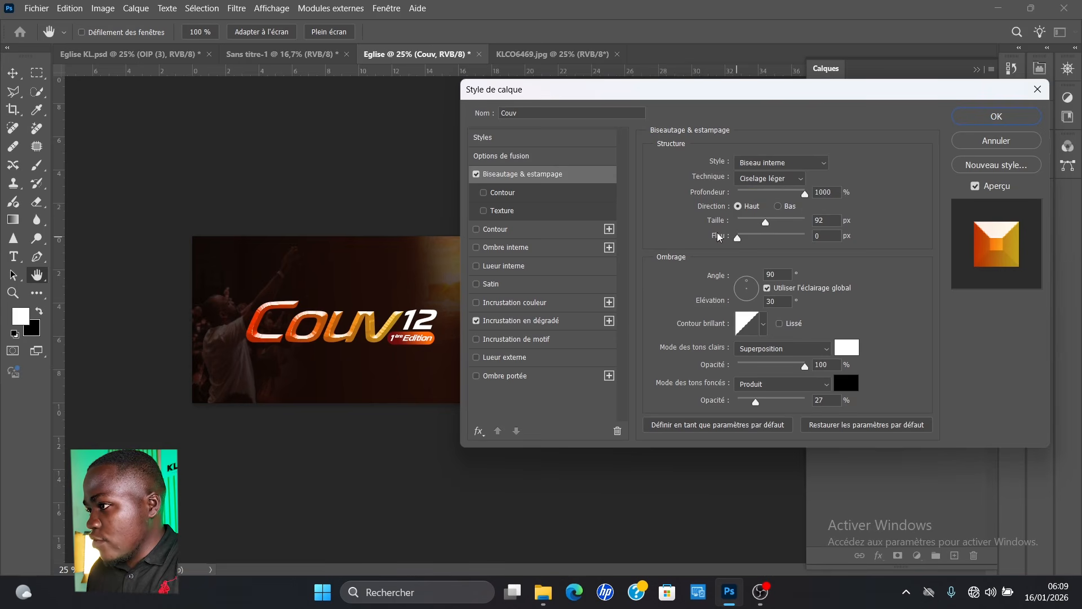
pyautogui.click(719, 237)
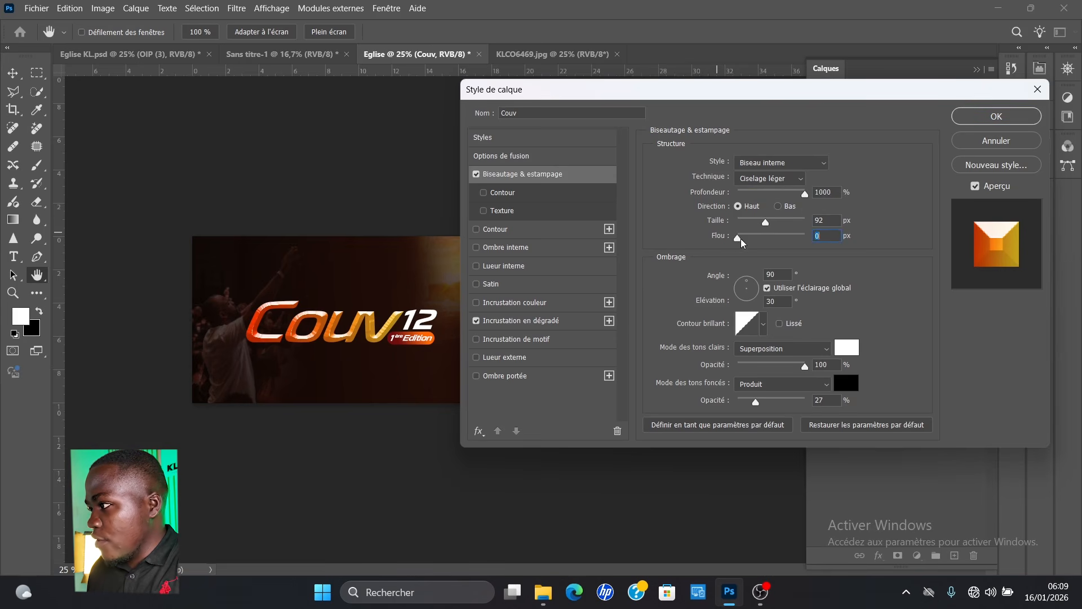
pyautogui.moveTo(735, 241); pyautogui.dragTo(752, 240)
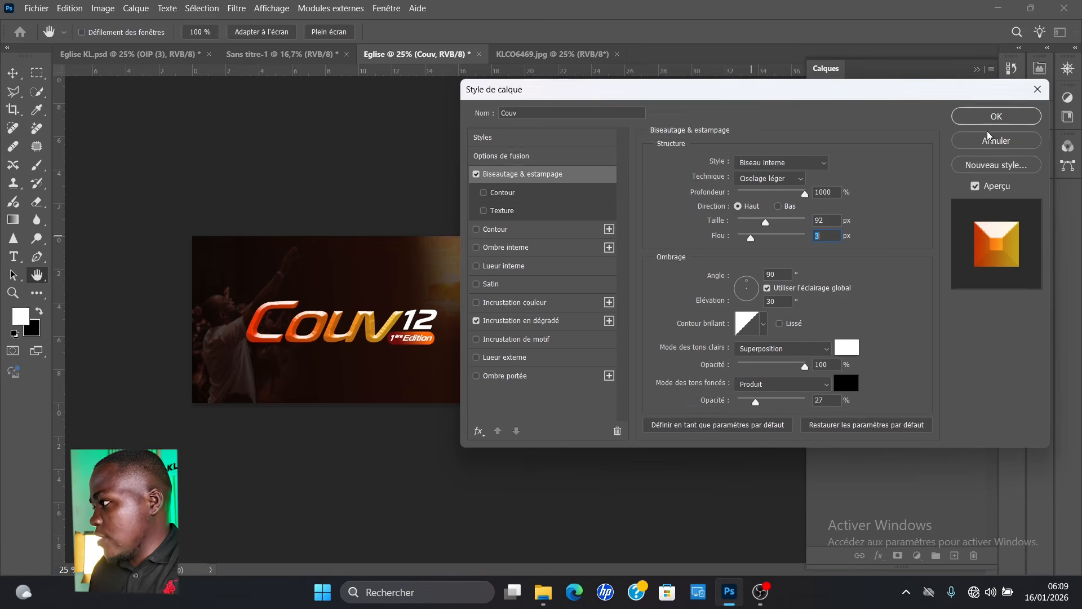
pyautogui.click(995, 116)
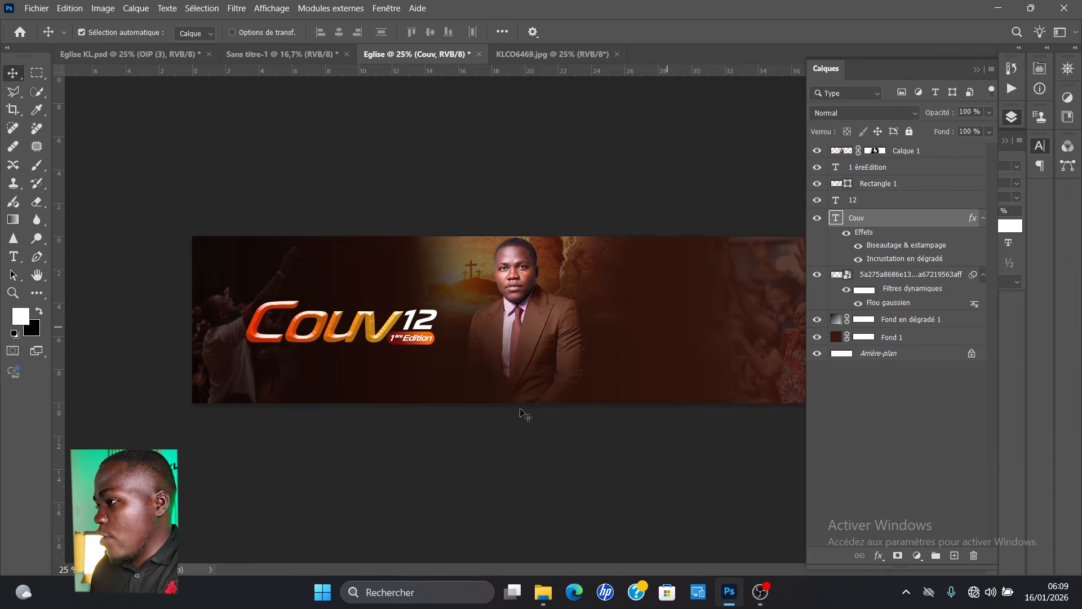
pyautogui.click(355, 386)
pyautogui.click(422, 340)
pyautogui.click(501, 349)
pyautogui.click(340, 332)
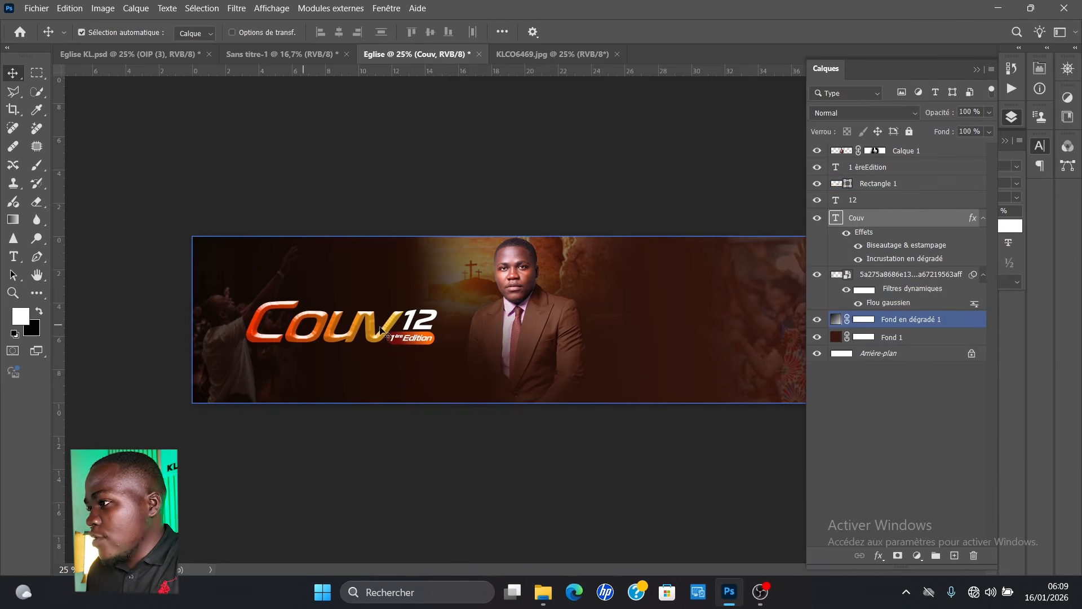
pyautogui.click(893, 226)
pyautogui.click(895, 202)
pyautogui.click(897, 184)
pyautogui.click(884, 217)
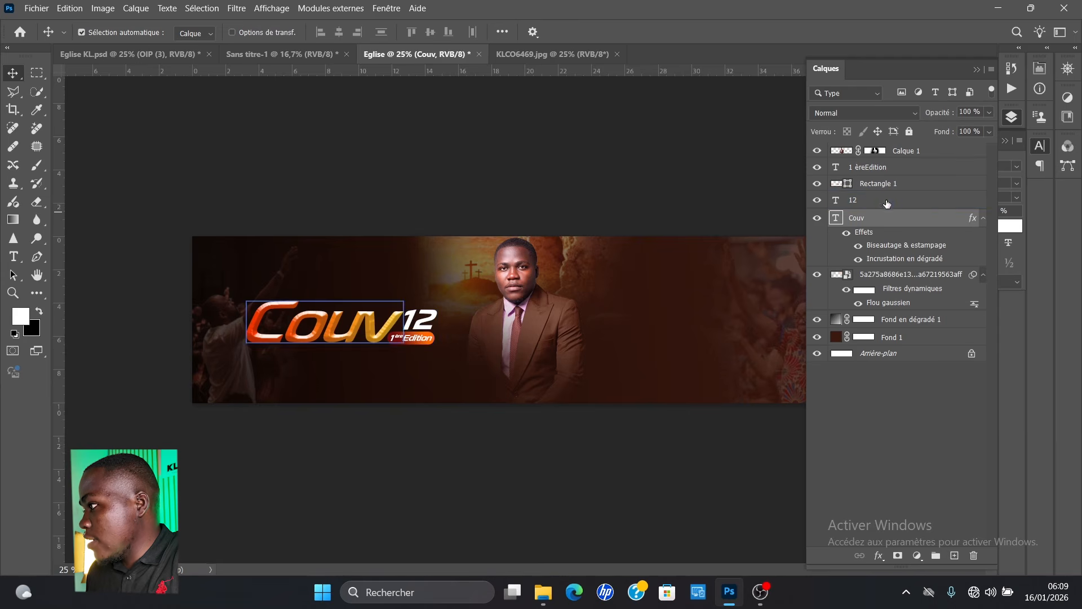
pyautogui.click(887, 201)
pyautogui.click(881, 186)
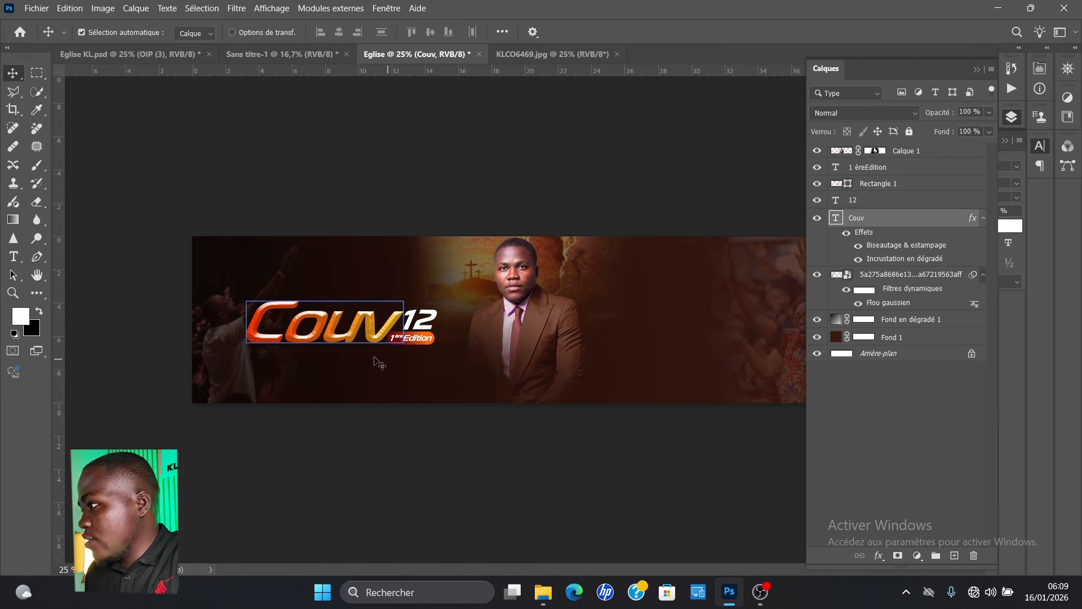
# - Group the "Couv", "12", Rectangle 1 and "1 èreEdition" layers together
pyautogui.click(943, 276)
pyautogui.click(885, 168)
pyautogui.click(885, 181)
pyautogui.keyDown('ctrl'); pyautogui.click(883, 169); pyautogui.keyUp('ctrl')
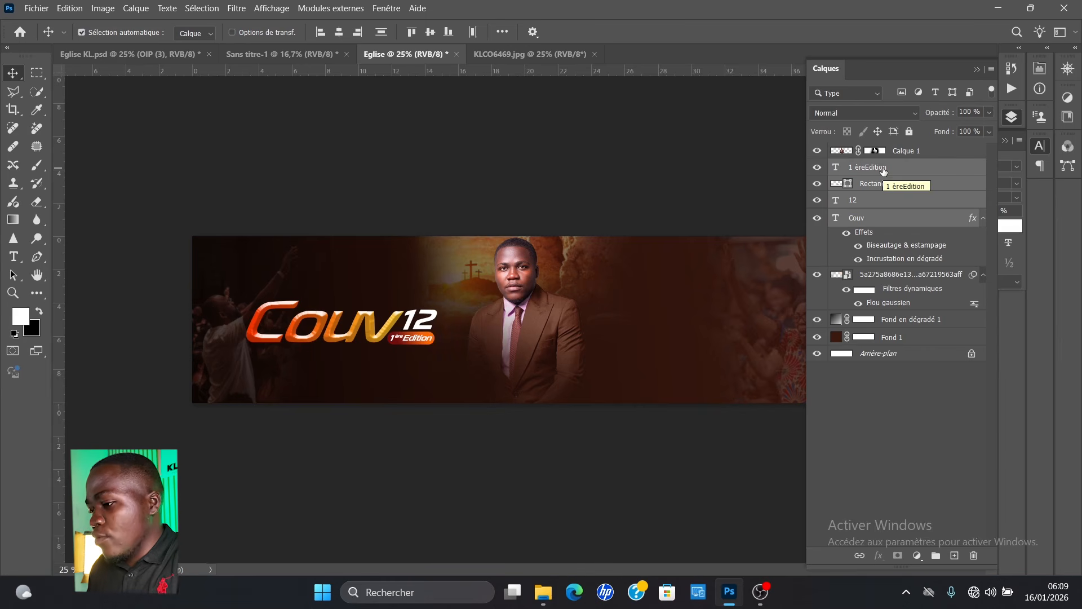
pyautogui.hotkey('ctrl', 'g')
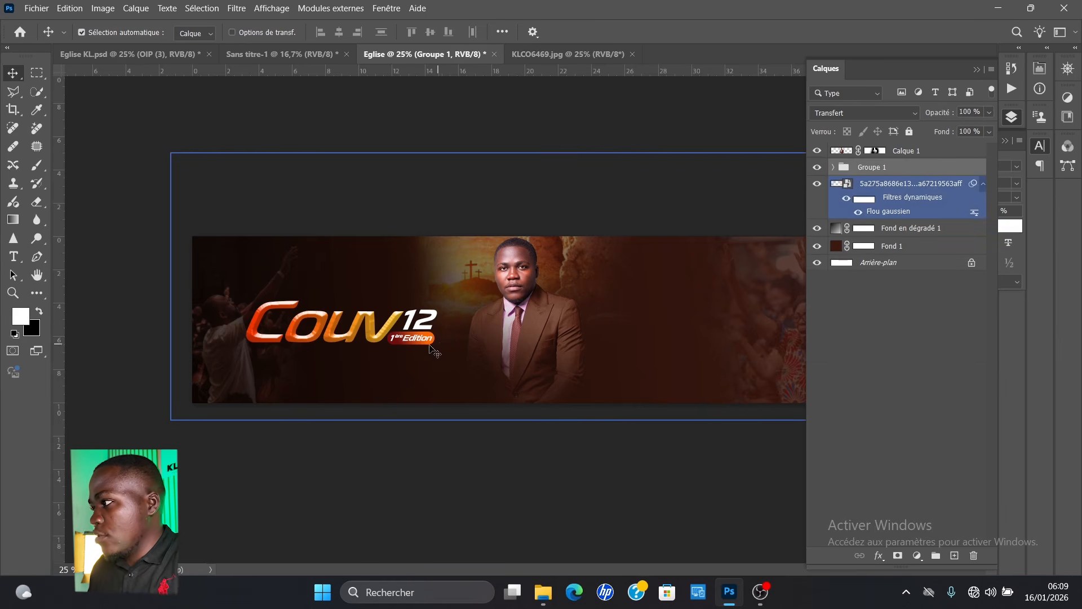
# - Enlarge the title group to about 114,72 % and move it slightly up beside the man
pyautogui.hotkey('ctrl', 't')
pyautogui.moveTo(442, 346); pyautogui.dragTo(468, 352)
pyautogui.moveTo(337, 337); pyautogui.dragTo(342, 327)
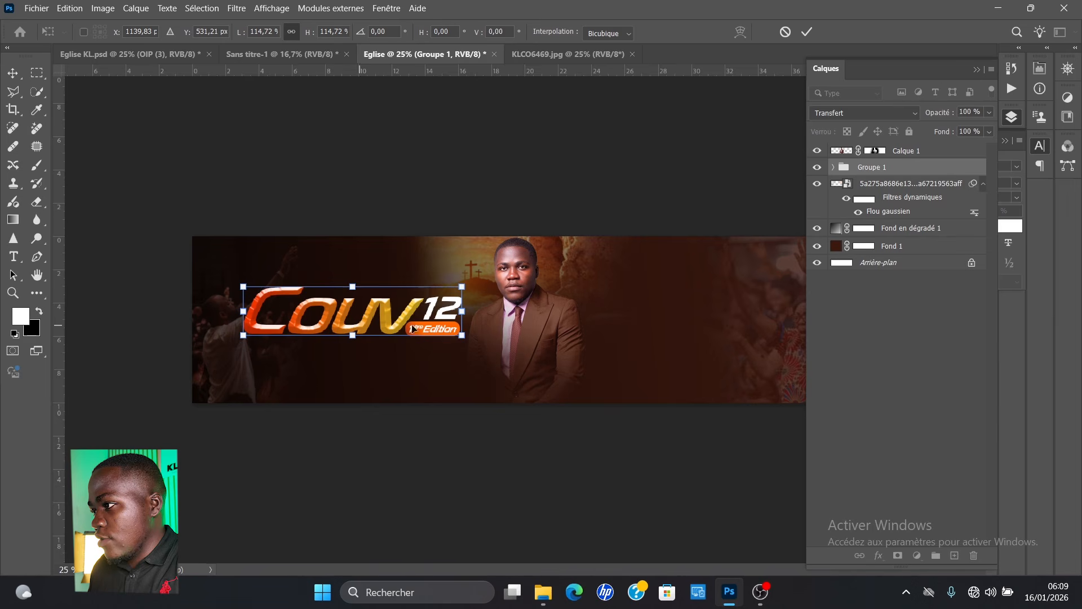
pyautogui.click(807, 32)
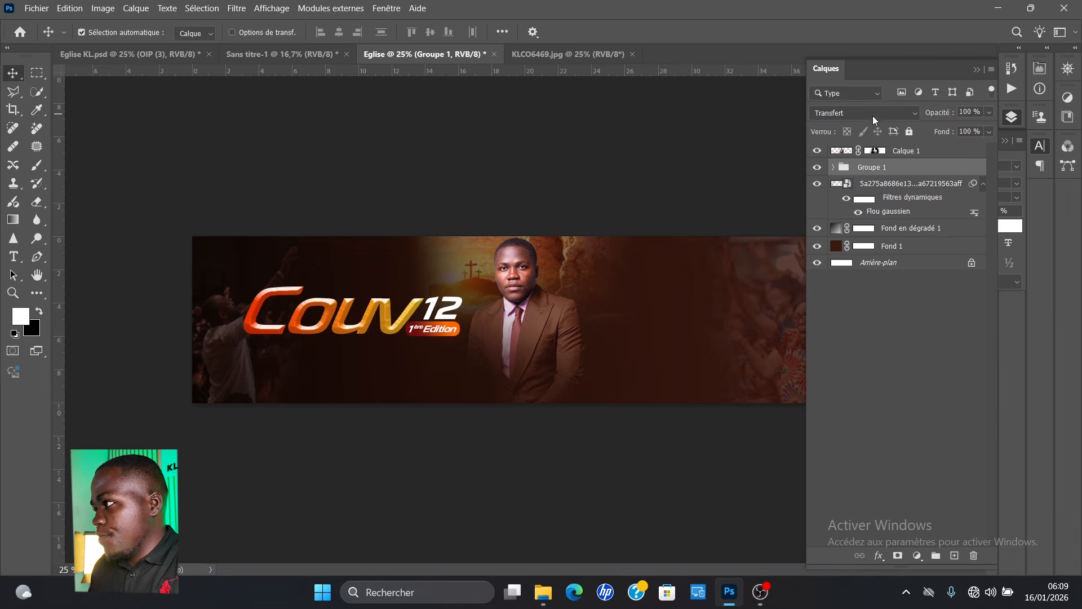
# - Collapse the layer list and place two horizontal guides, one at the top of "12" and one at the bottom of the edition label
pyautogui.click(977, 70)
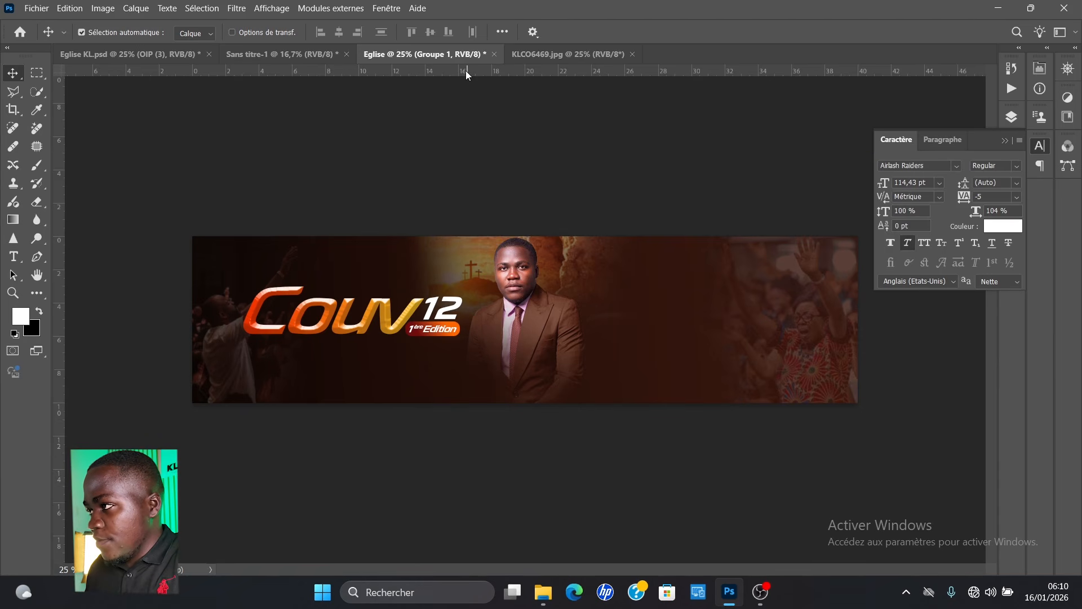
pyautogui.moveTo(465, 70); pyautogui.dragTo(546, 296)
pyautogui.moveTo(436, 69); pyautogui.dragTo(516, 339)
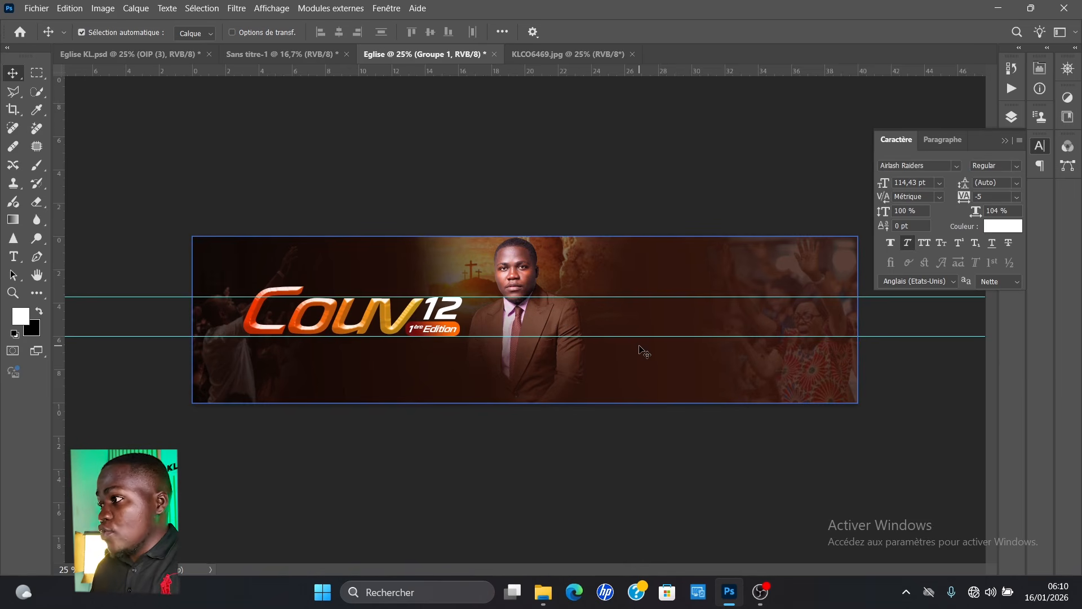
# - Add a text box between the two guides beside the man with "Ne crains pa" and "Crois seulement" on two lines
pyautogui.press('t')
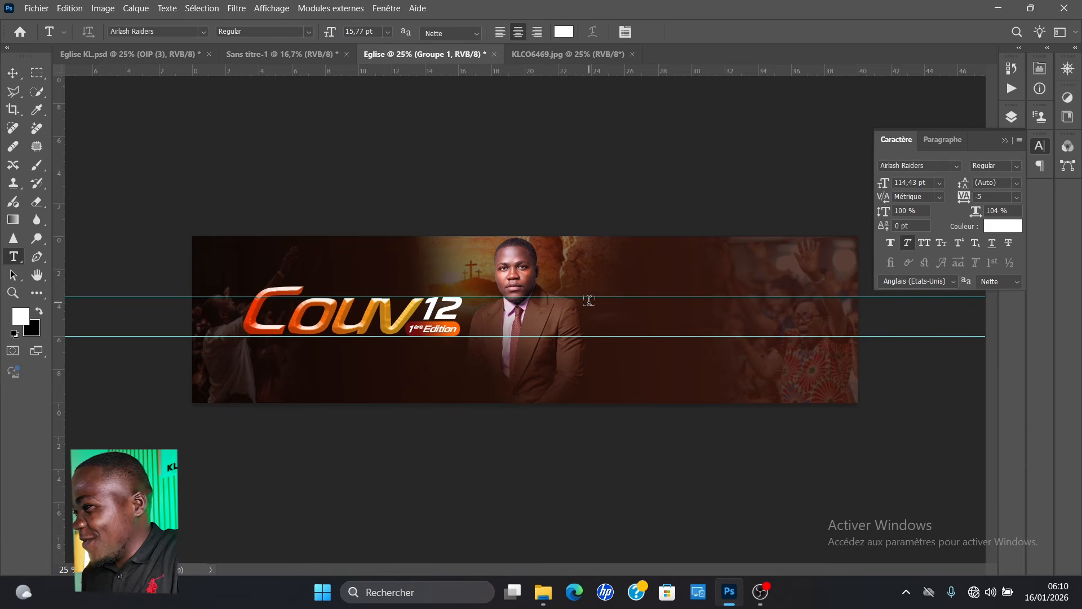
pyautogui.moveTo(590, 297); pyautogui.dragTo(816, 335)
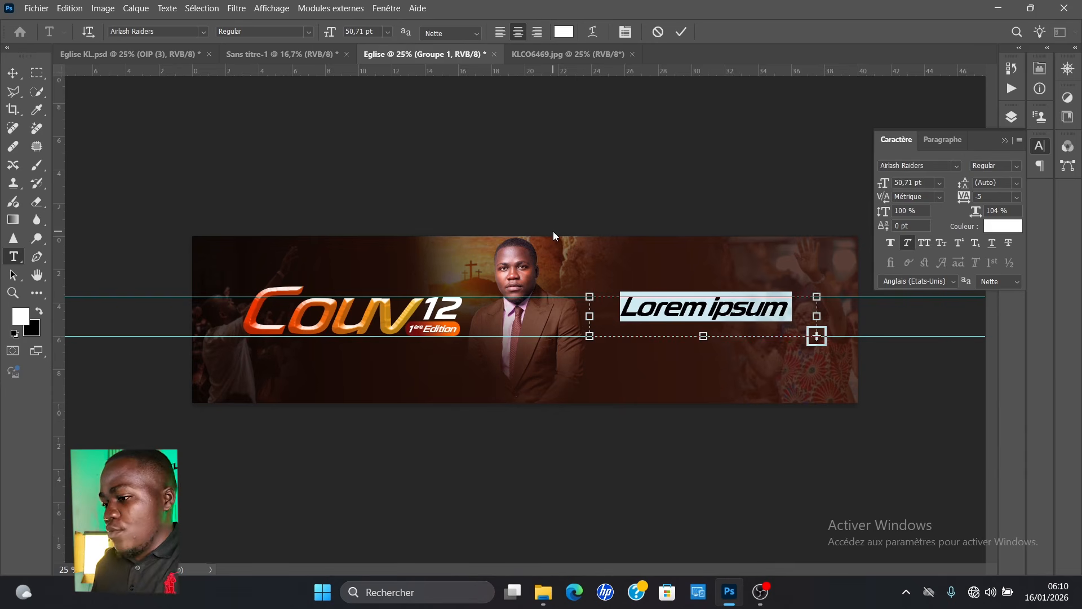
pyautogui.write('Ne')
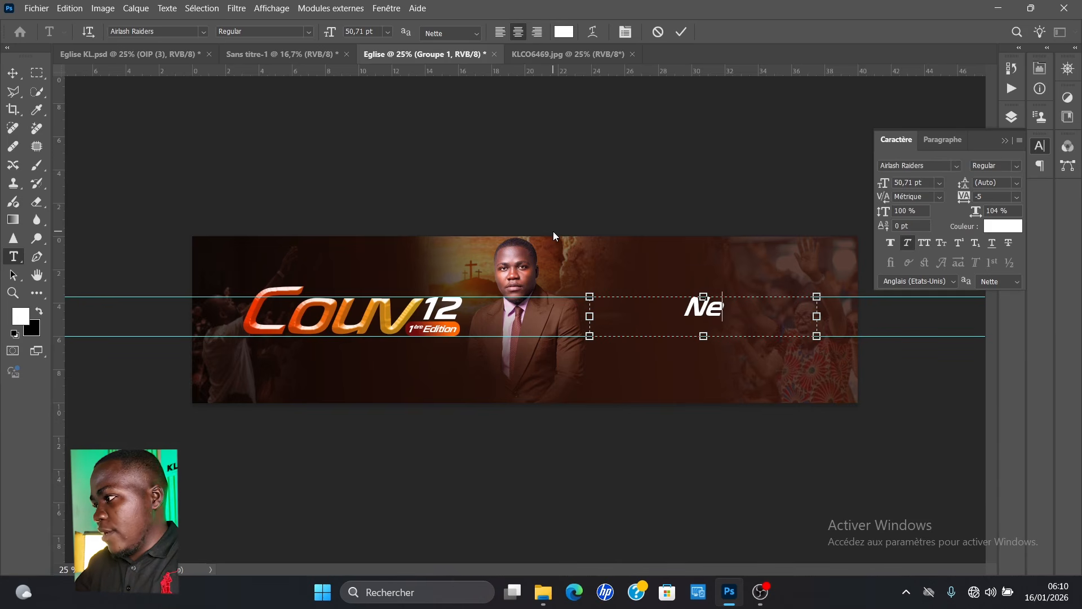
pyautogui.write(' cr')
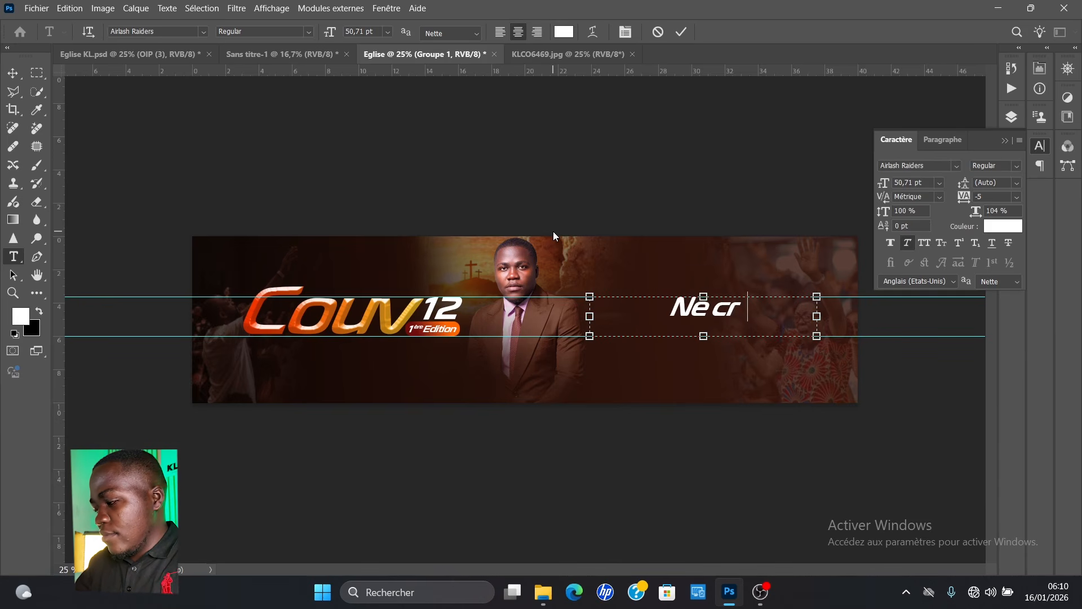
pyautogui.write('ains')
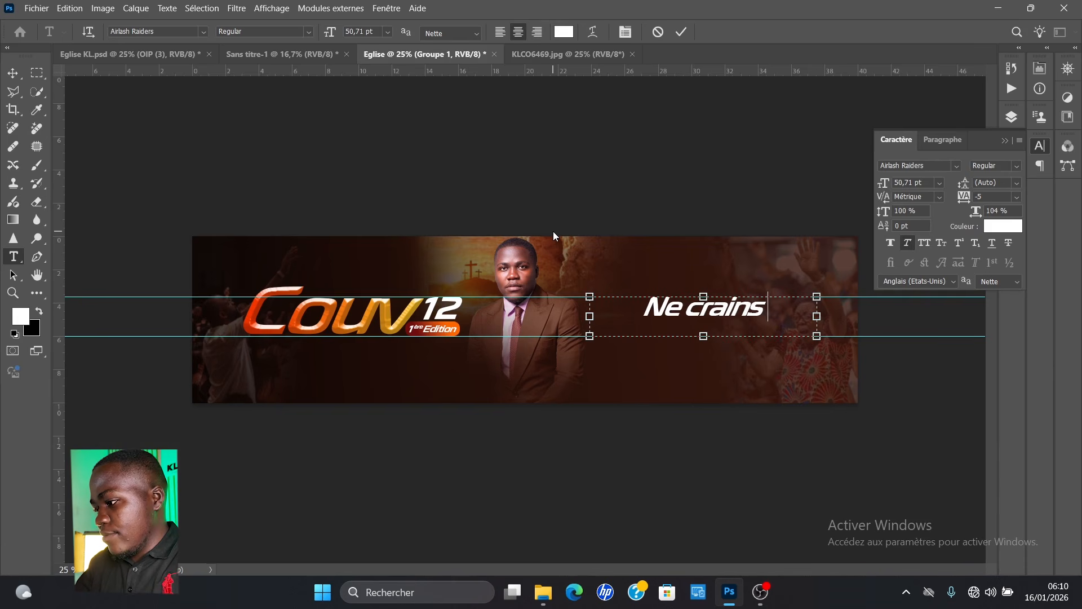
pyautogui.write(' pa')
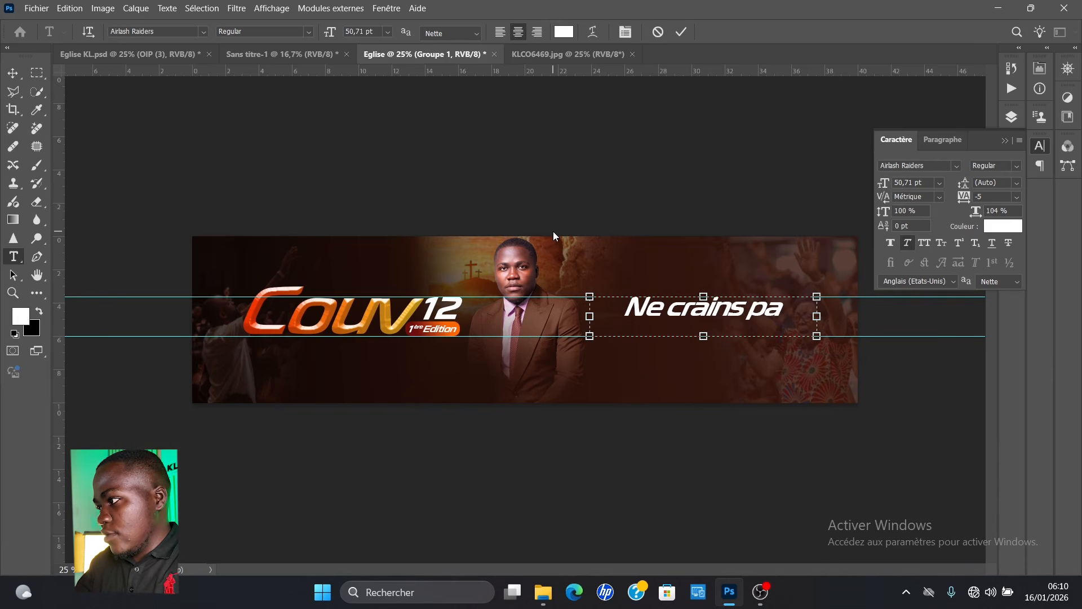
pyautogui.press('Return')
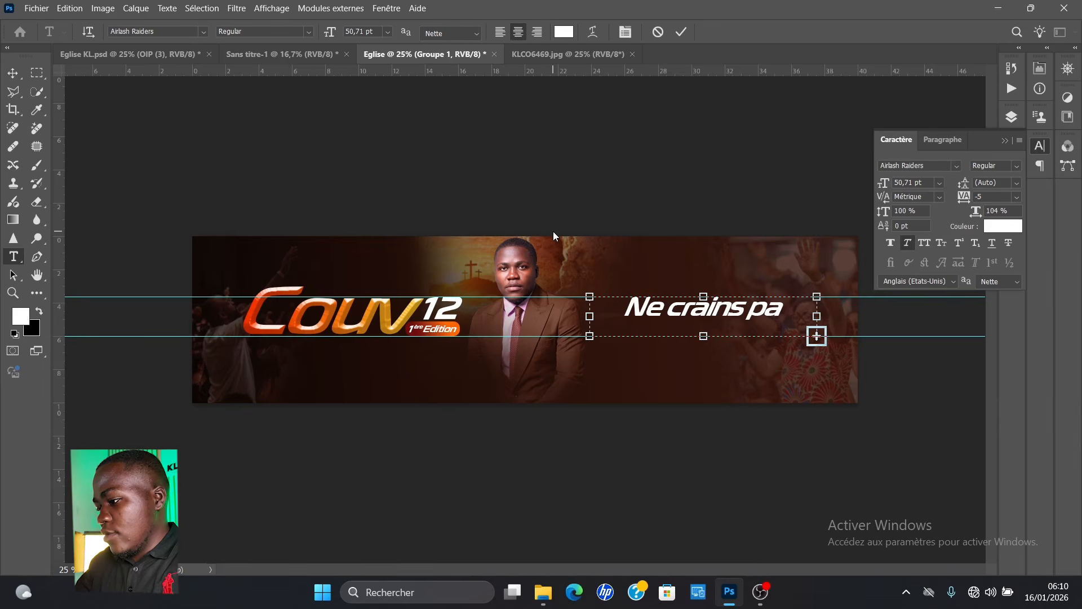
# - Set both lines of the theme text to 36 pt with 30 pt leading
pyautogui.hotkey('ctrl', 'a')
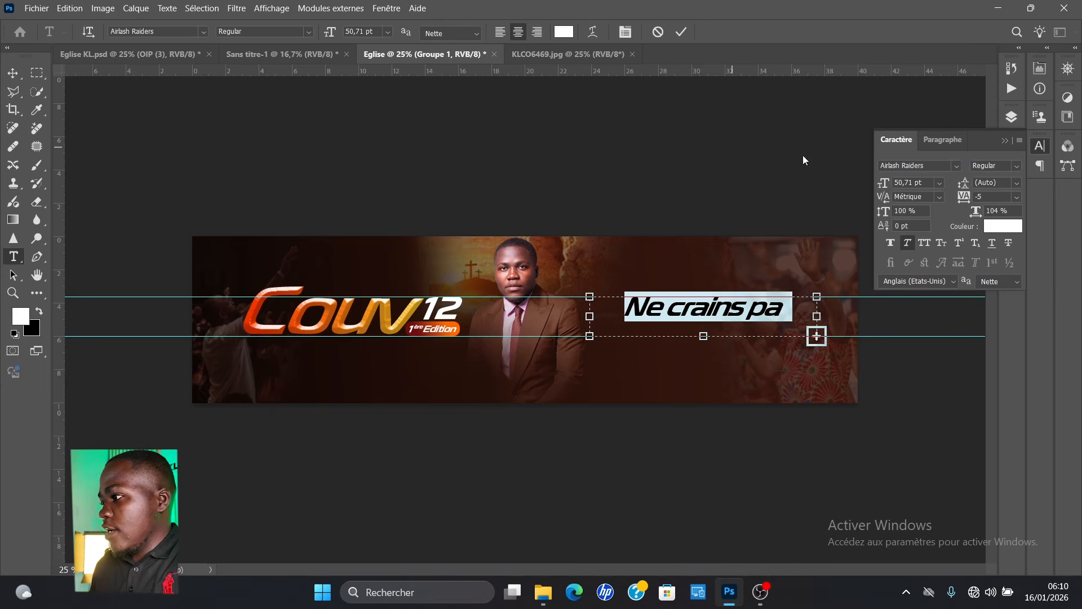
pyautogui.moveTo(883, 182); pyautogui.dragTo(873, 181)
pyautogui.moveTo(964, 180); pyautogui.dragTo(948, 184)
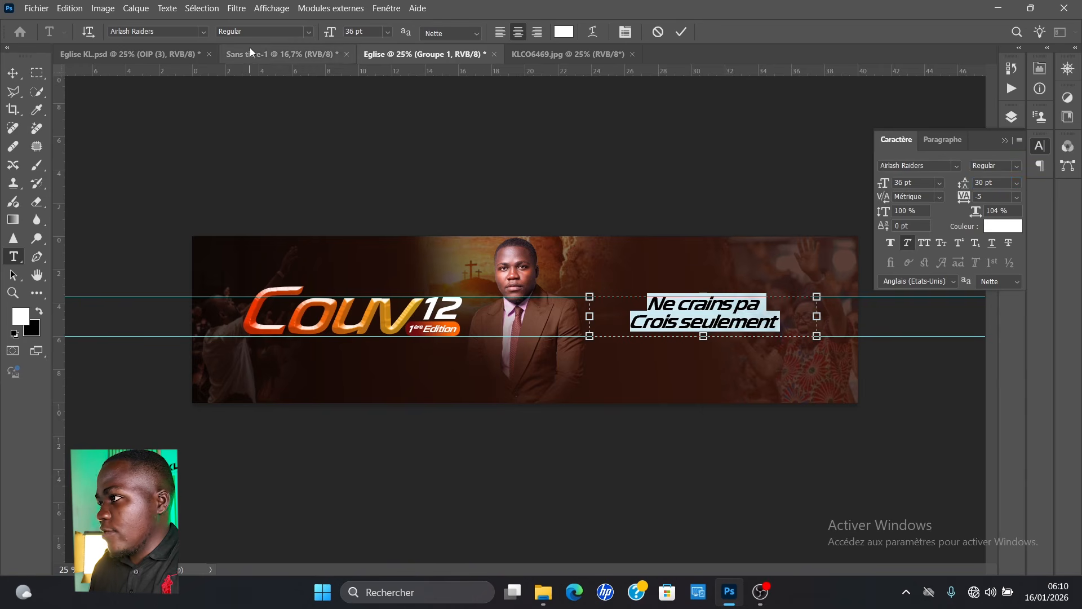
# - Change the theme text to the Glitten font in all caps and move it slightly closer to the man
pyautogui.click(203, 33)
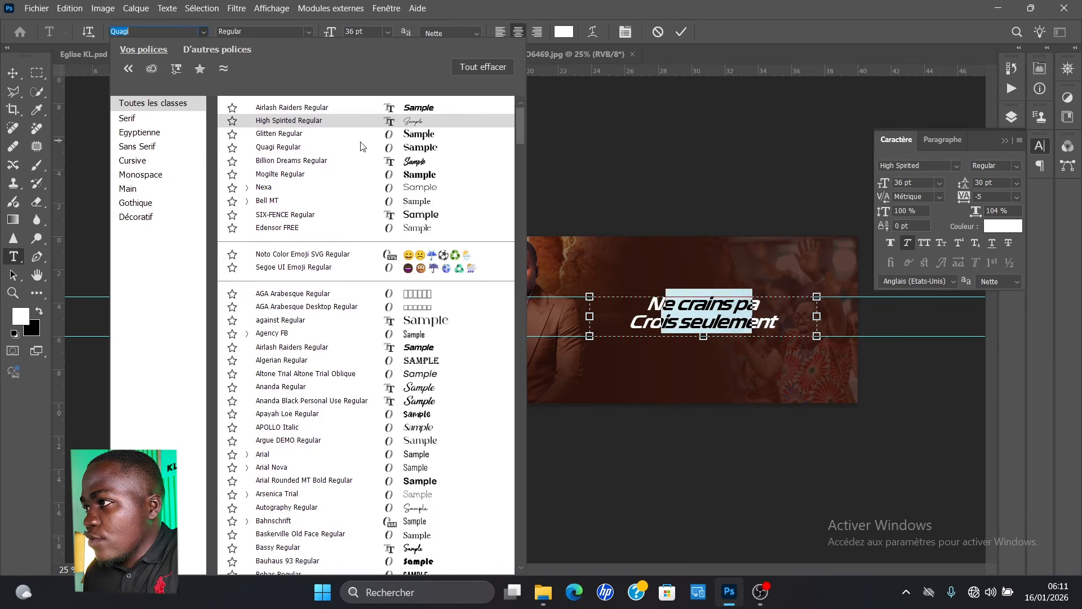
pyautogui.click(414, 135)
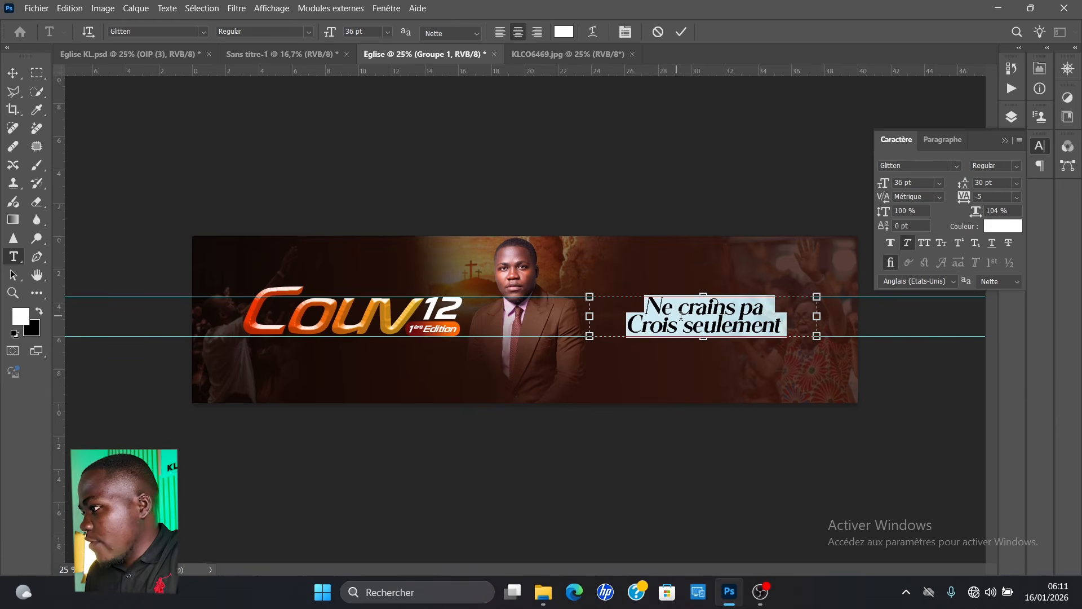
pyautogui.click(925, 244)
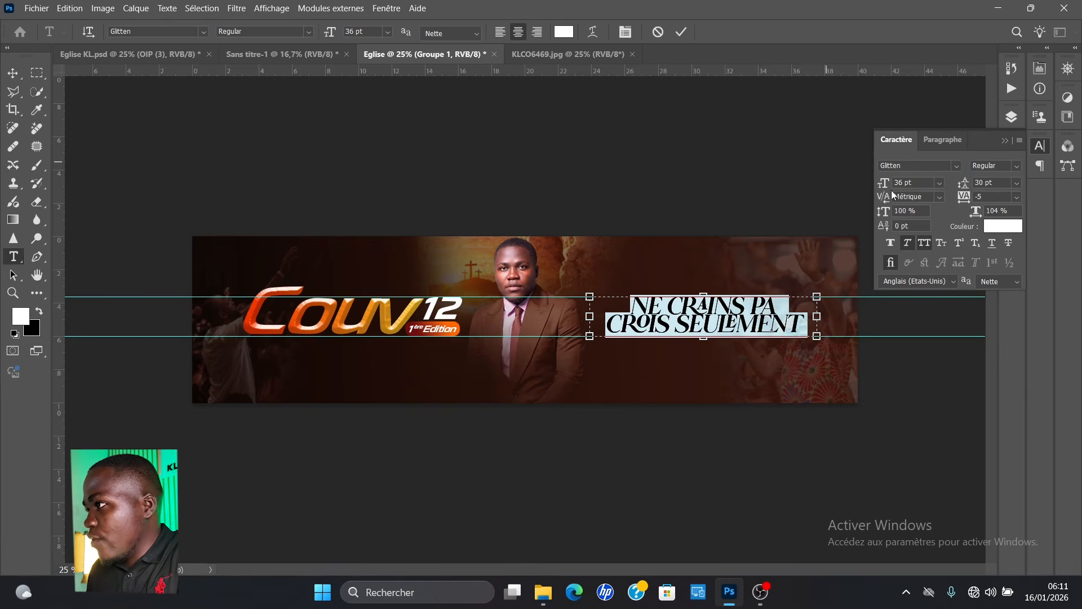
pyautogui.click(12, 73)
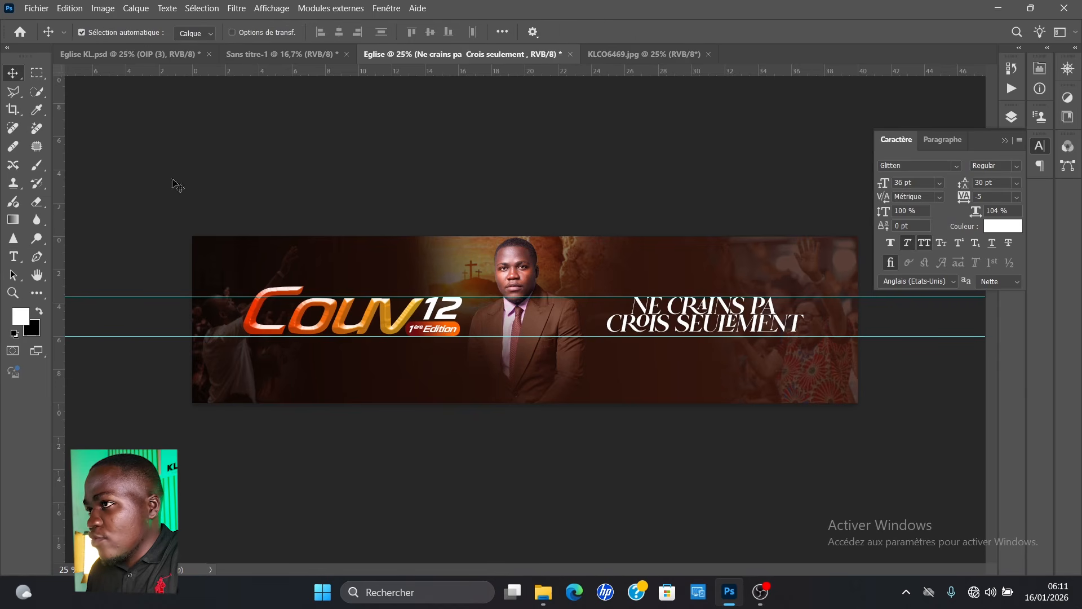
pyautogui.moveTo(710, 318)
pyautogui.mouseDown()
pyautogui.moveTo(684, 320)
pyautogui.moveTo(699, 326)
pyautogui.mouseUp()
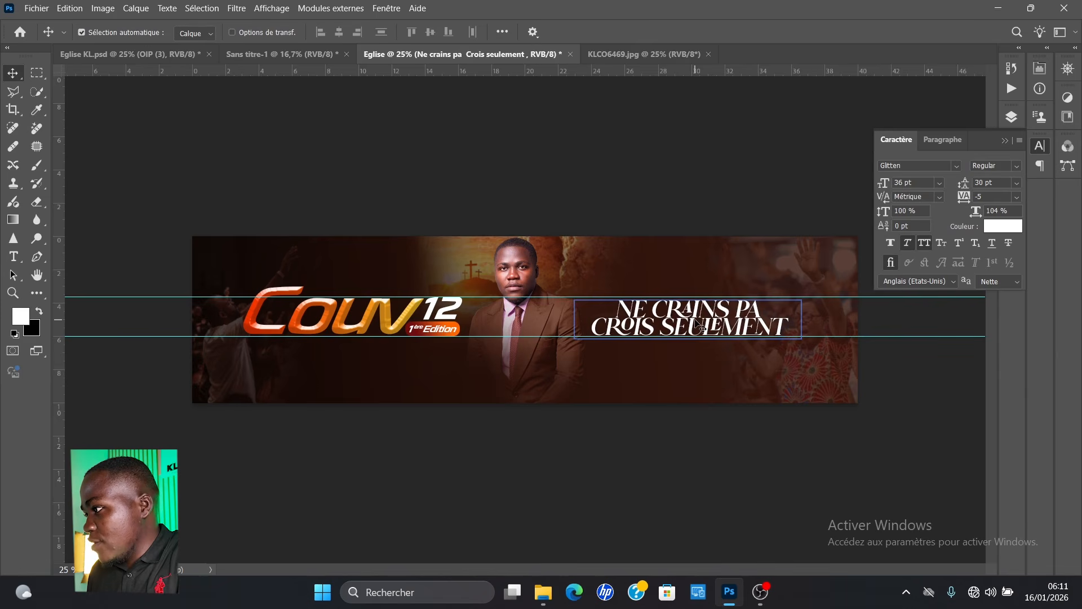
# - Complete the first line of the theme text so it reads "Ne crains pas"
pyautogui.press('t')
pyautogui.click(759, 307)
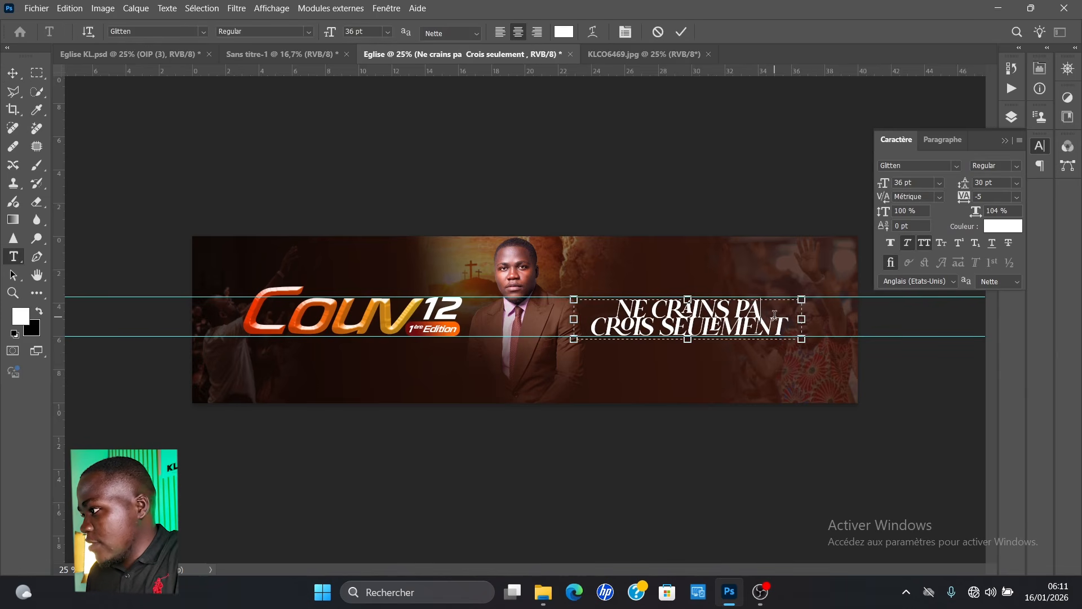
pyautogui.write('S')
# - Enlarge the "Ne crains pas" line to 44 pt and nudge the text block to fit between the guides
pyautogui.moveTo(774, 309); pyautogui.dragTo(607, 305)
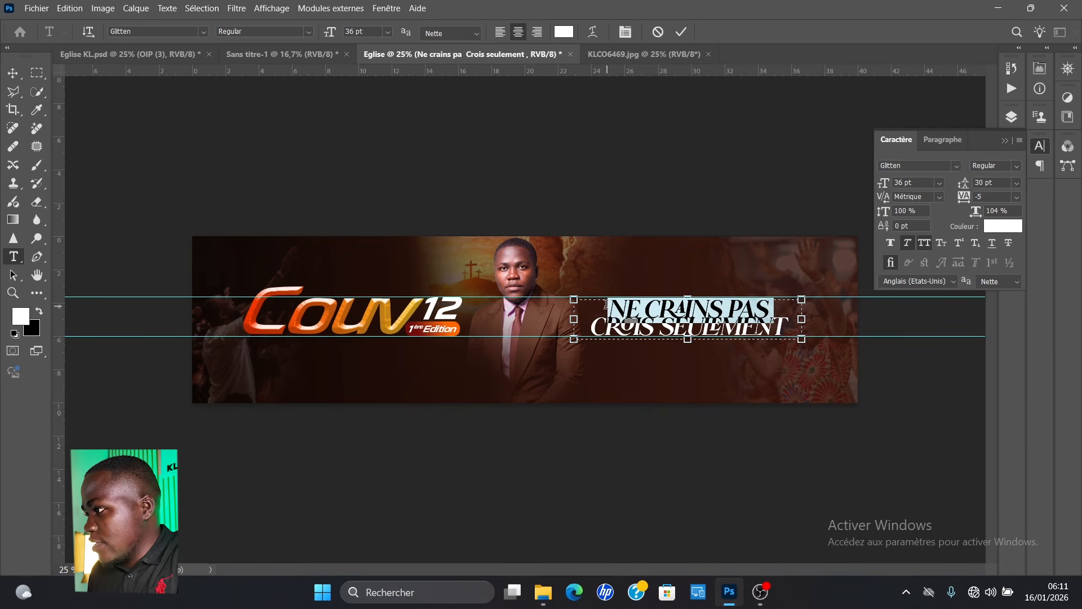
pyautogui.moveTo(884, 187); pyautogui.dragTo(892, 193)
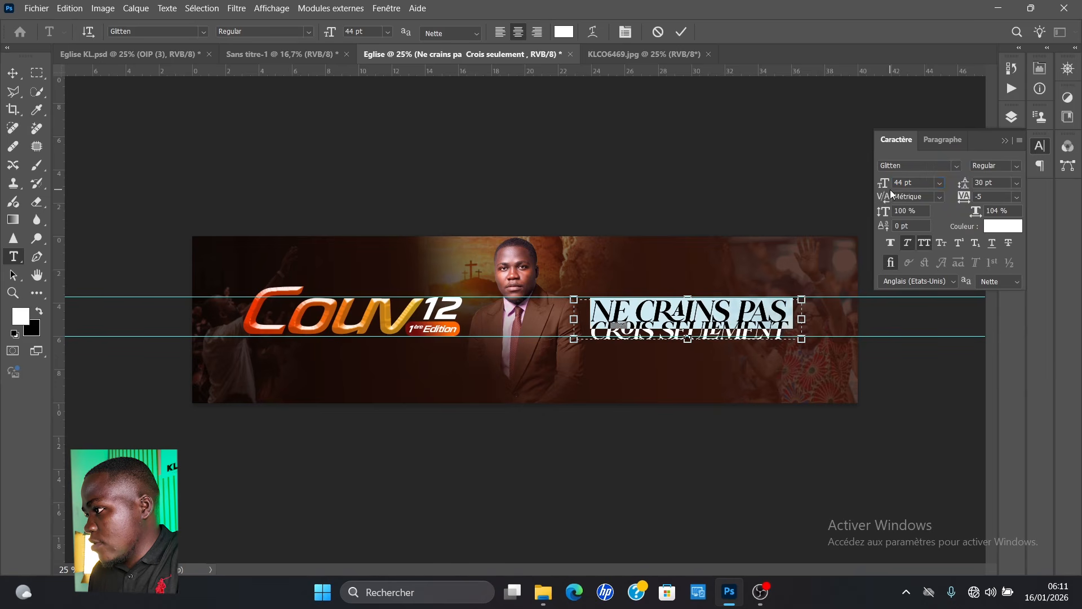
pyautogui.click(681, 31)
pyautogui.press('v')
pyautogui.moveTo(687, 323); pyautogui.dragTo(685, 326)
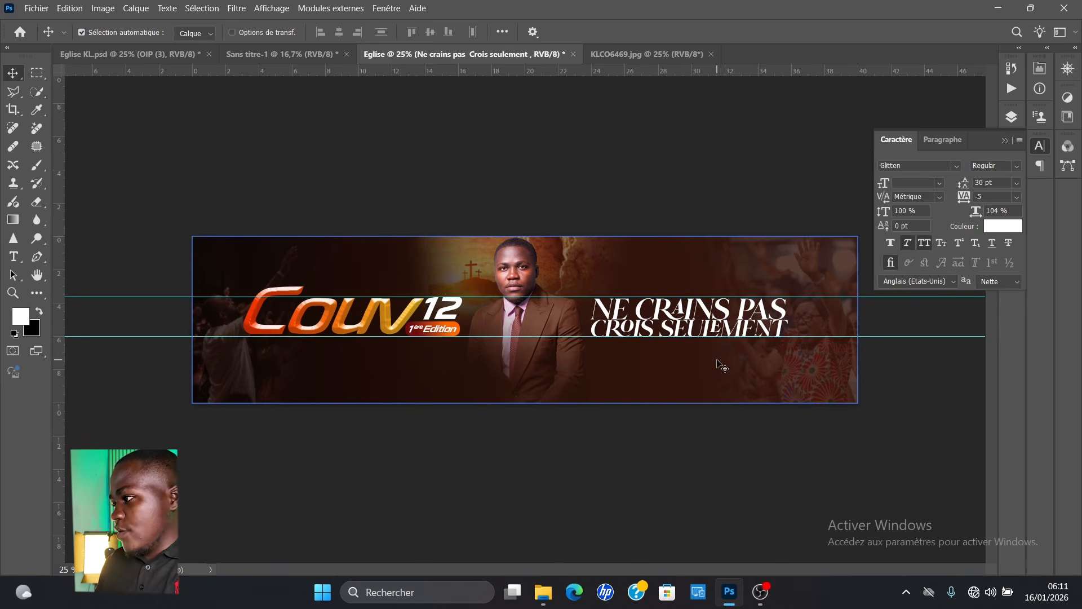
# - Add a separate "Thème" text below the theme lines with all caps turned off
pyautogui.press('t')
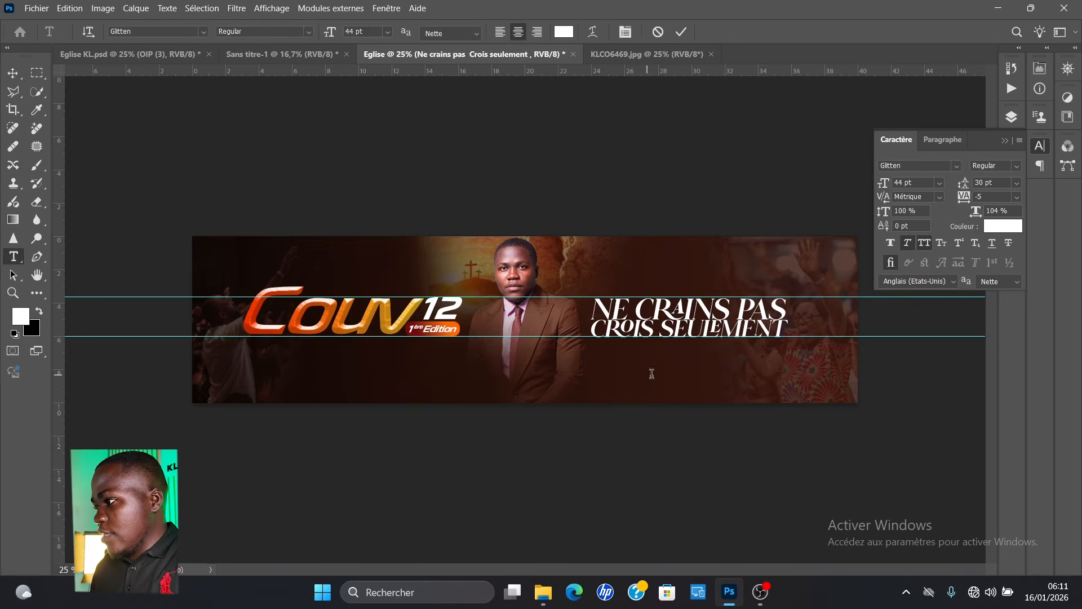
pyautogui.click(648, 375)
pyautogui.write('T')
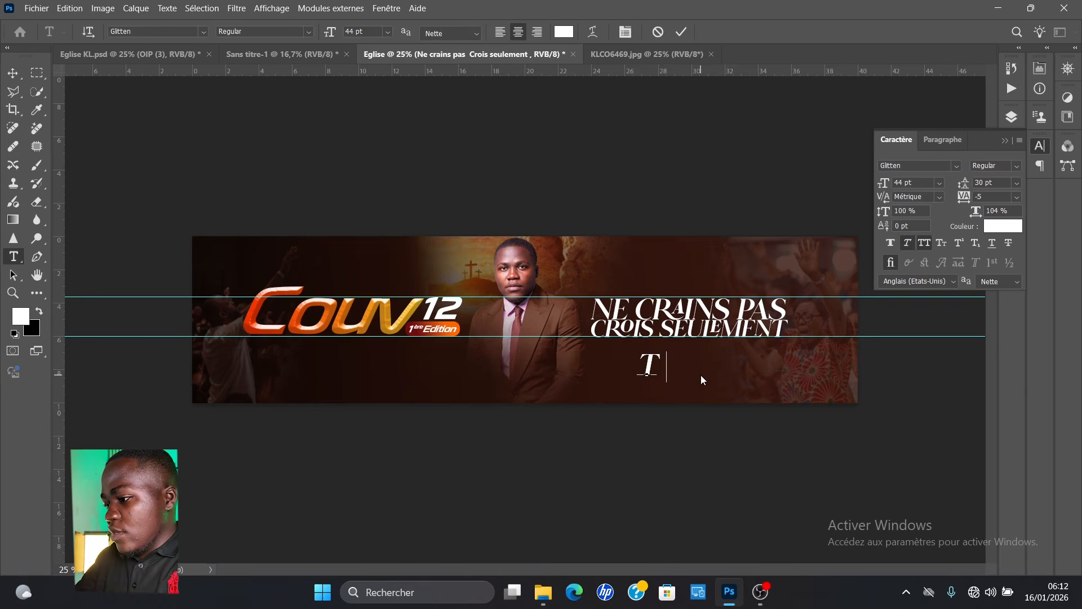
pyautogui.write('HÈME')
pyautogui.hotkey('ctrl', 'a')
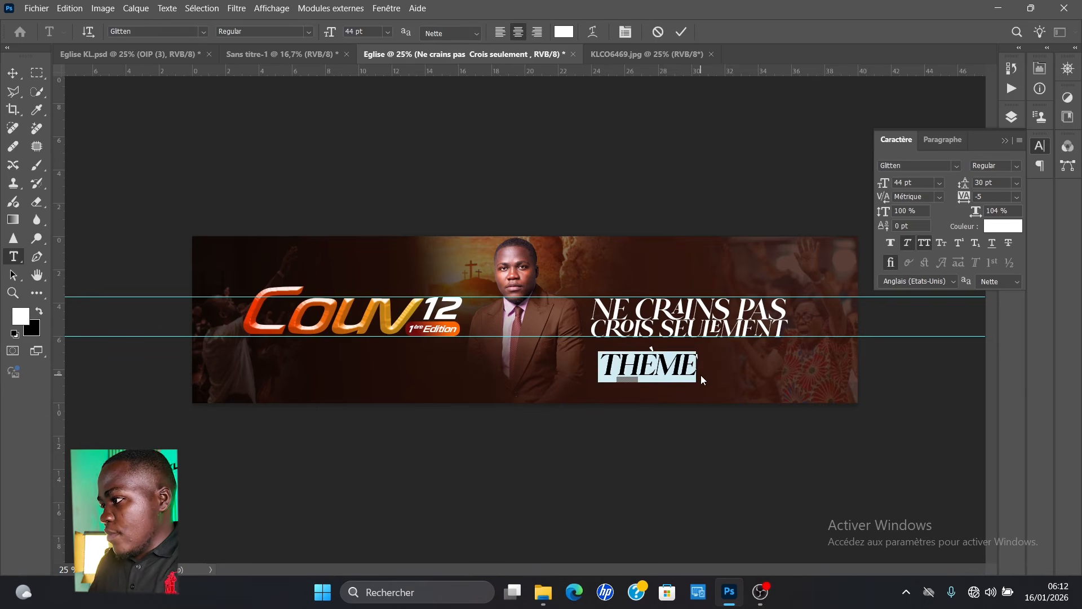
pyautogui.click(923, 243)
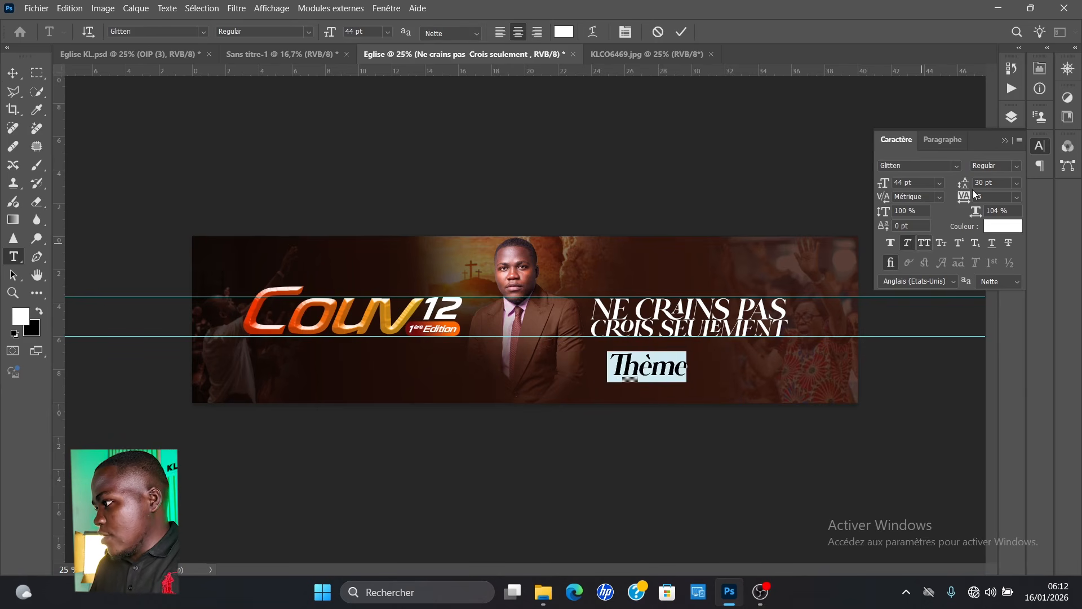
# - Change the "Thème" text to the High Spirited font and move it just above "Ne crains pas"
pyautogui.click(959, 165)
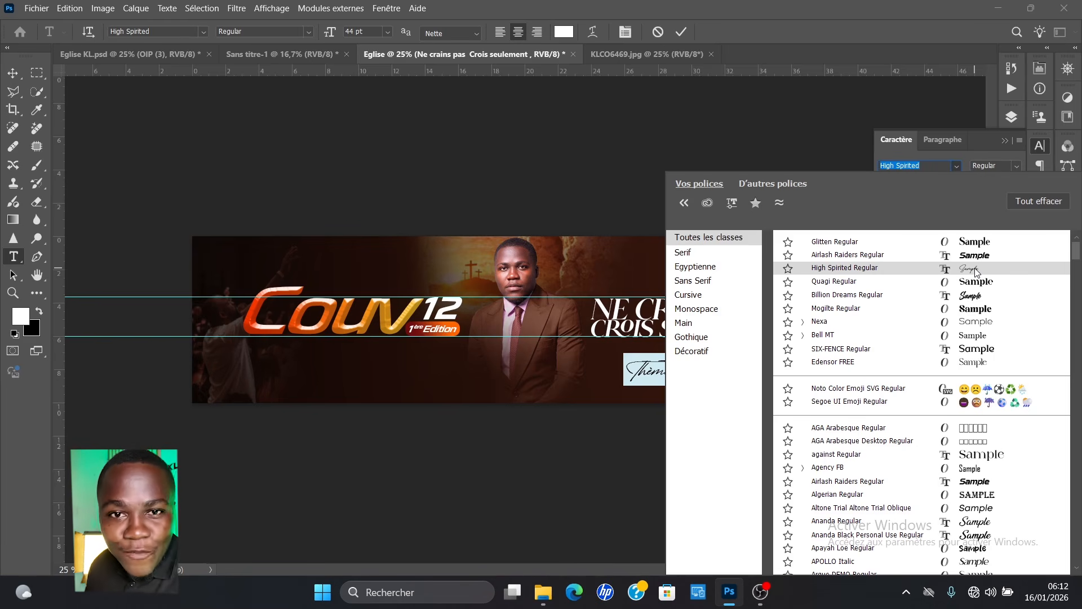
pyautogui.click(977, 270)
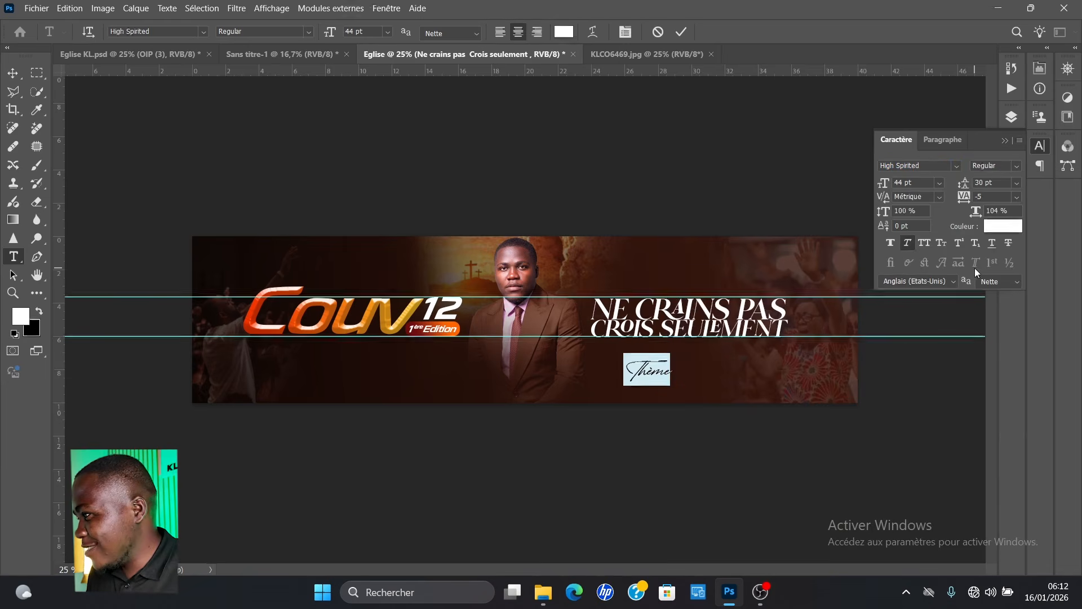
pyautogui.click(13, 72)
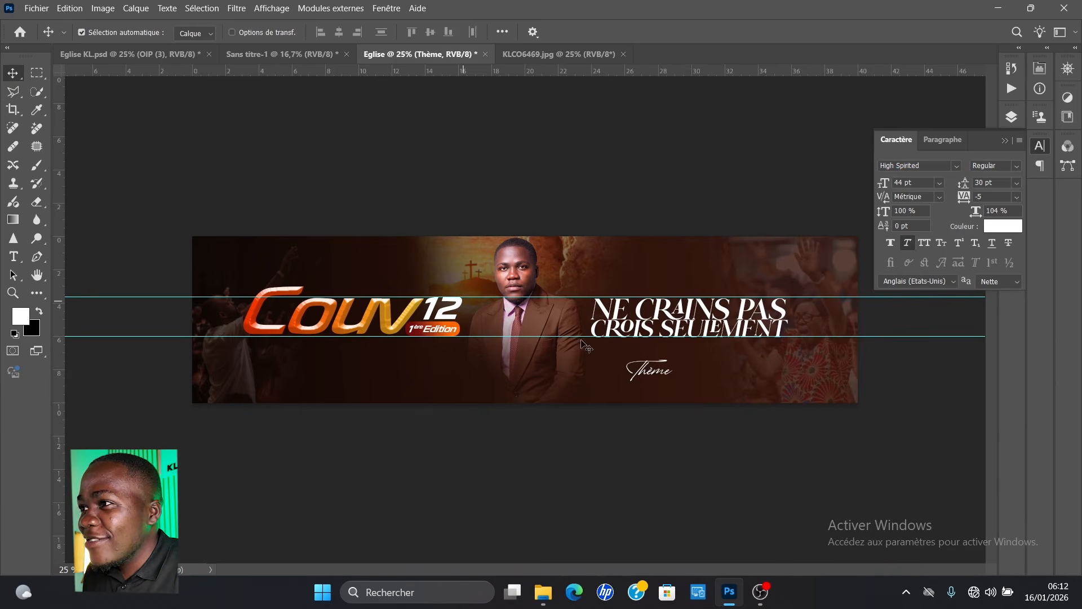
pyautogui.moveTo(661, 378); pyautogui.dragTo(679, 289)
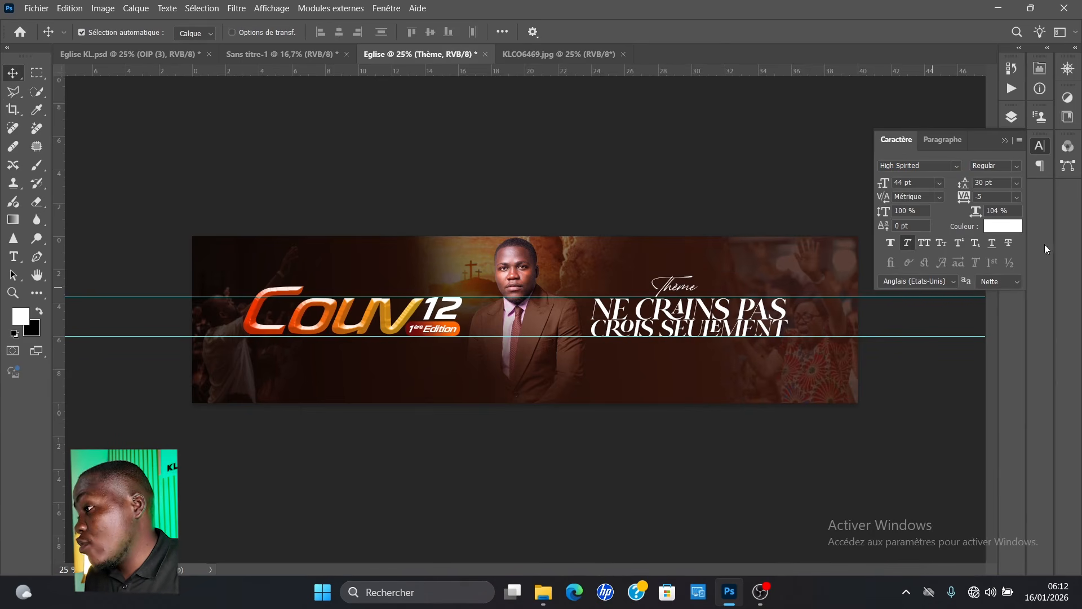
# - Color the "Thème" text yellow ffcc00 using web-only colors and nudge it slightly into place
pyautogui.click(999, 224)
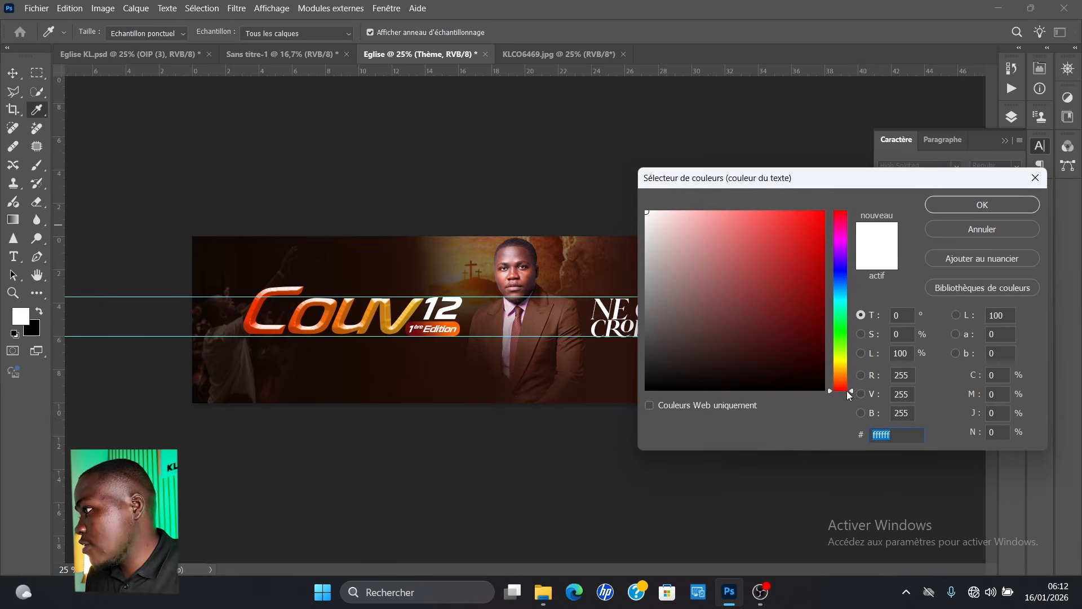
pyautogui.click(843, 371)
pyautogui.click(753, 404)
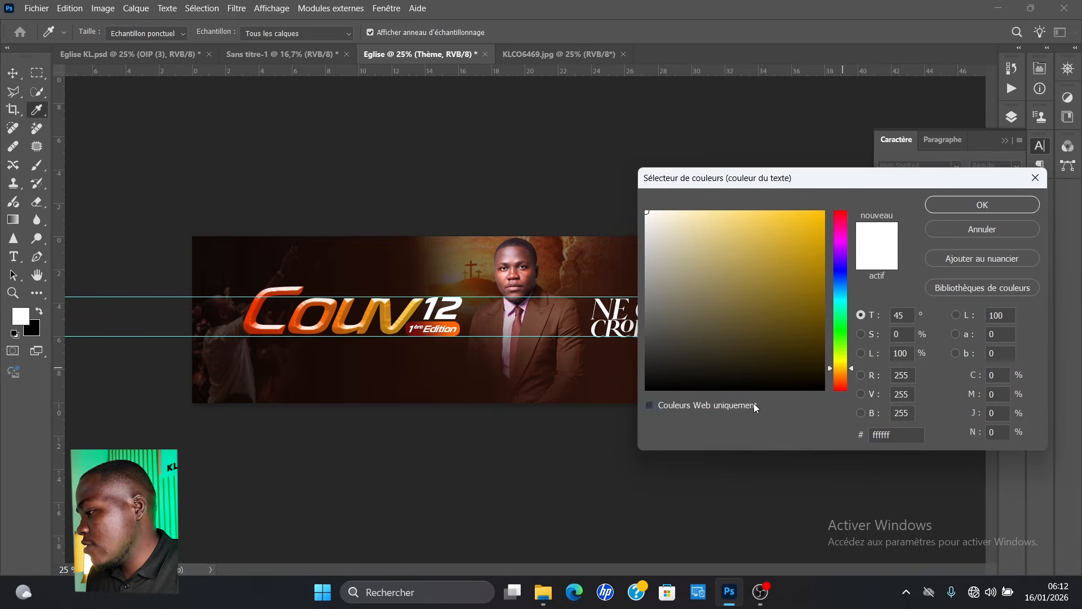
pyautogui.click(843, 367)
pyautogui.click(824, 212)
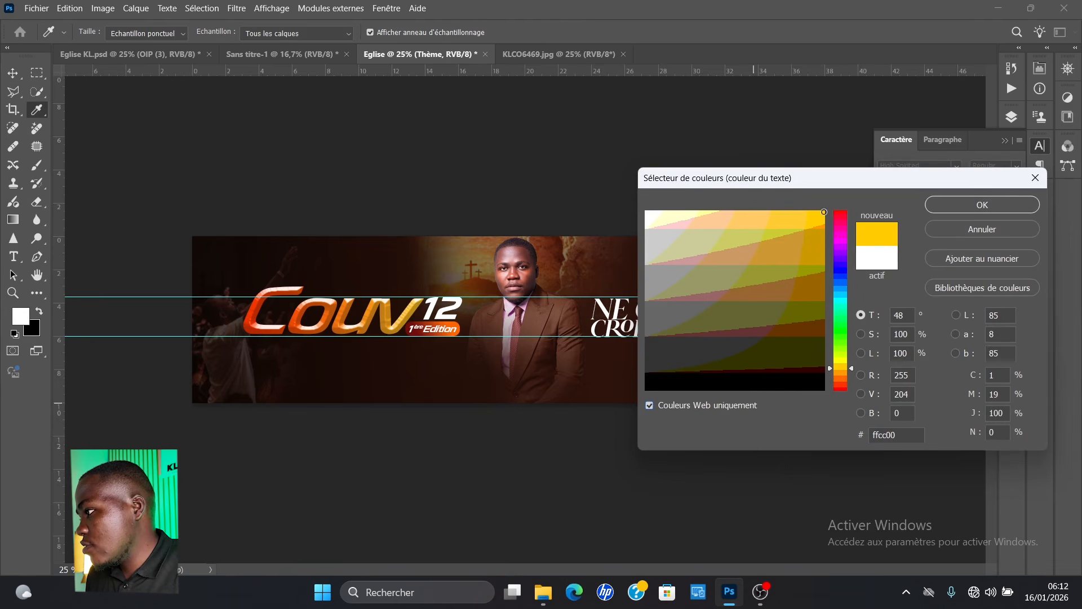
pyautogui.moveTo(843, 180); pyautogui.dragTo(695, 336)
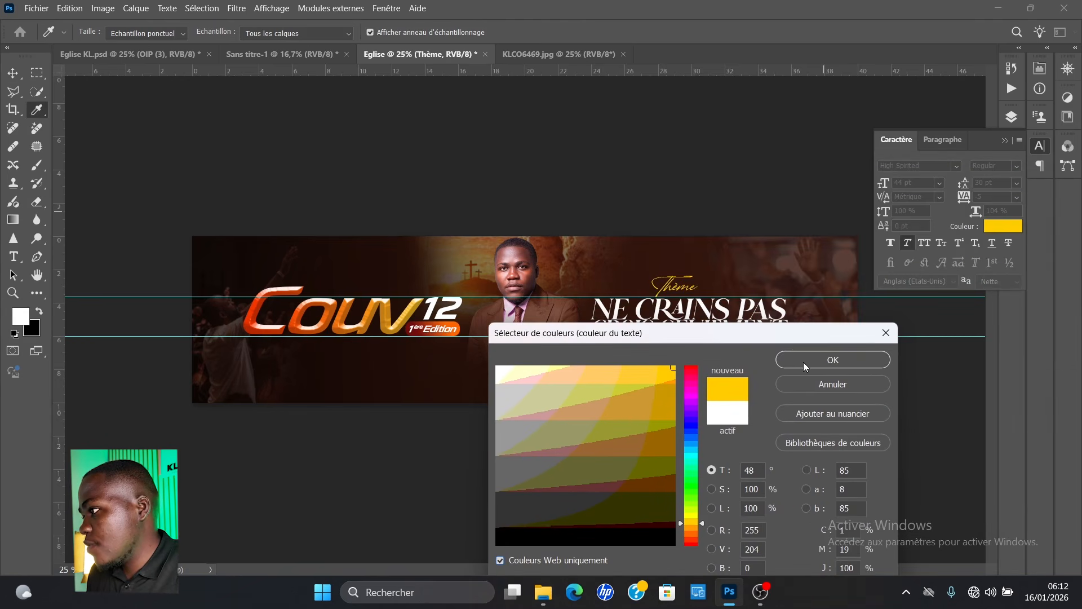
pyautogui.click(805, 364)
pyautogui.moveTo(685, 283); pyautogui.dragTo(688, 284)
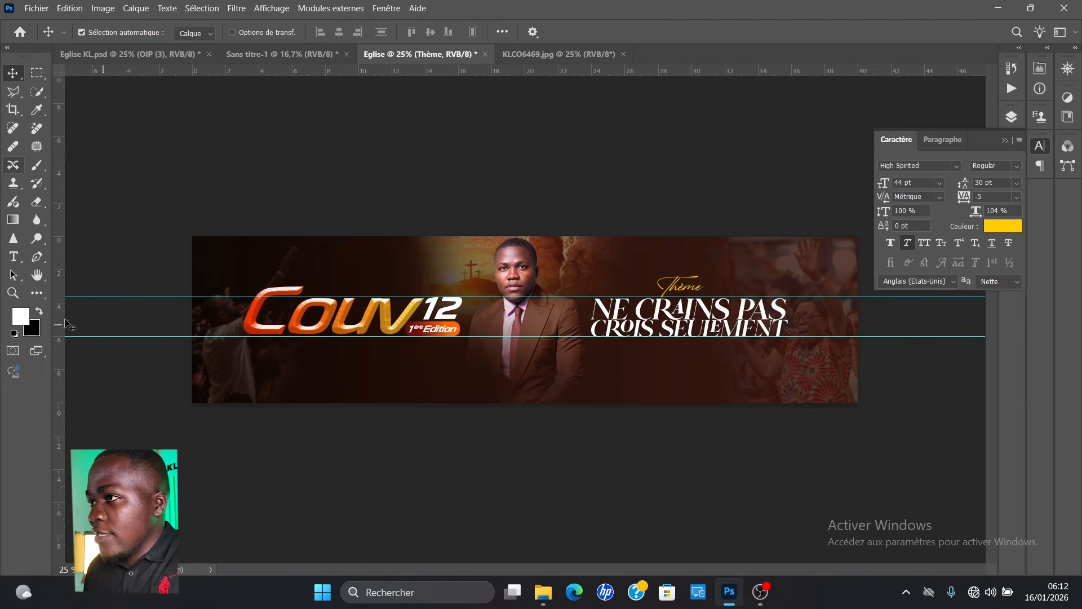
# - Add white "01 06" text with a wide gap between the numbers, using the "Couv" title's Airlash Raiders font, and place it below "Crois seulement"
pyautogui.click(14, 257)
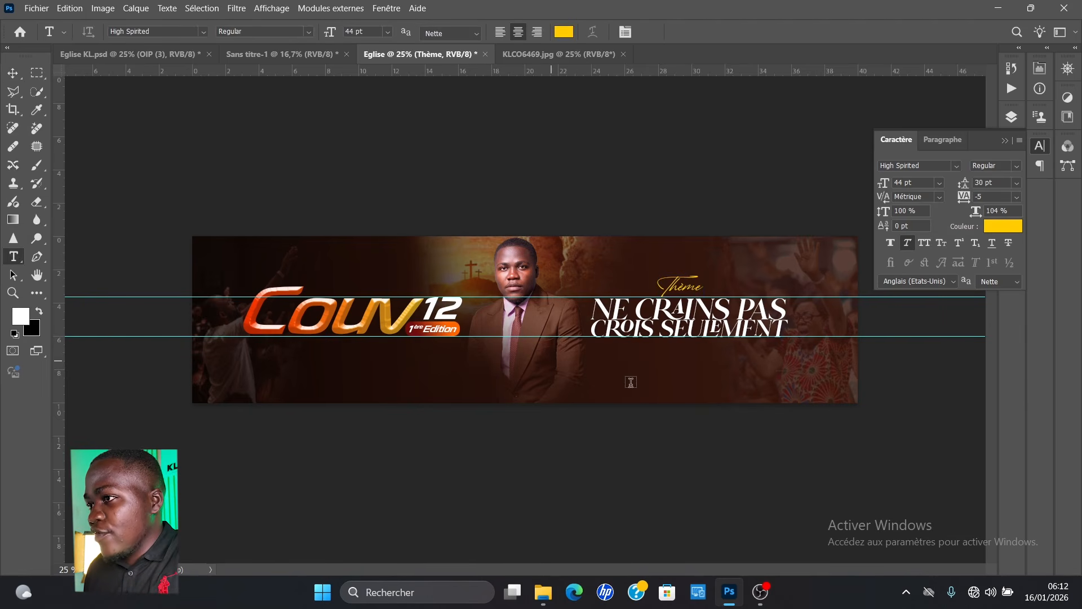
pyautogui.click(381, 314)
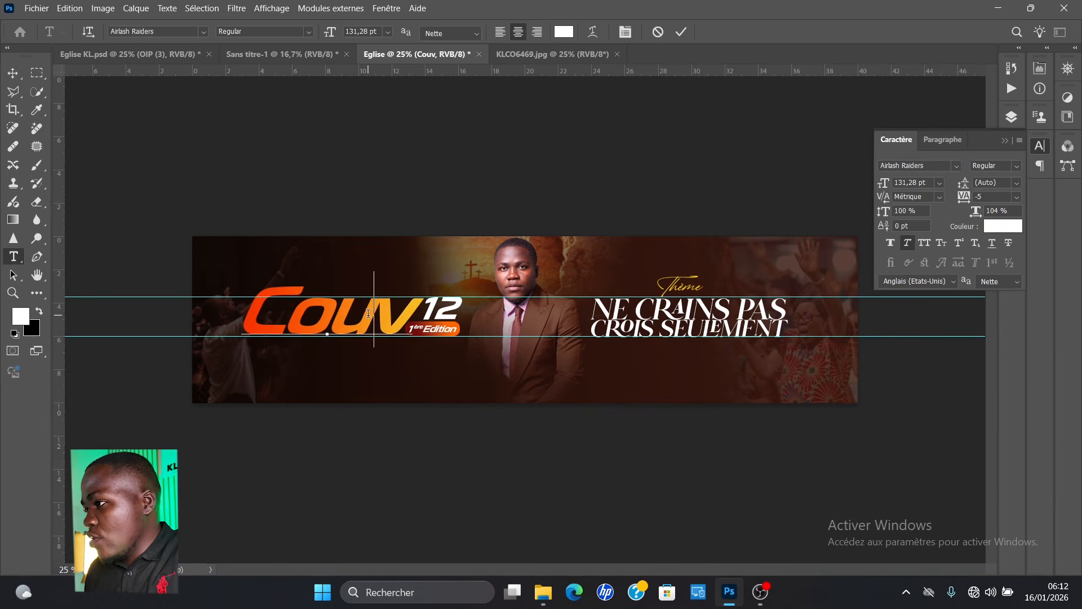
pyautogui.click(507, 348)
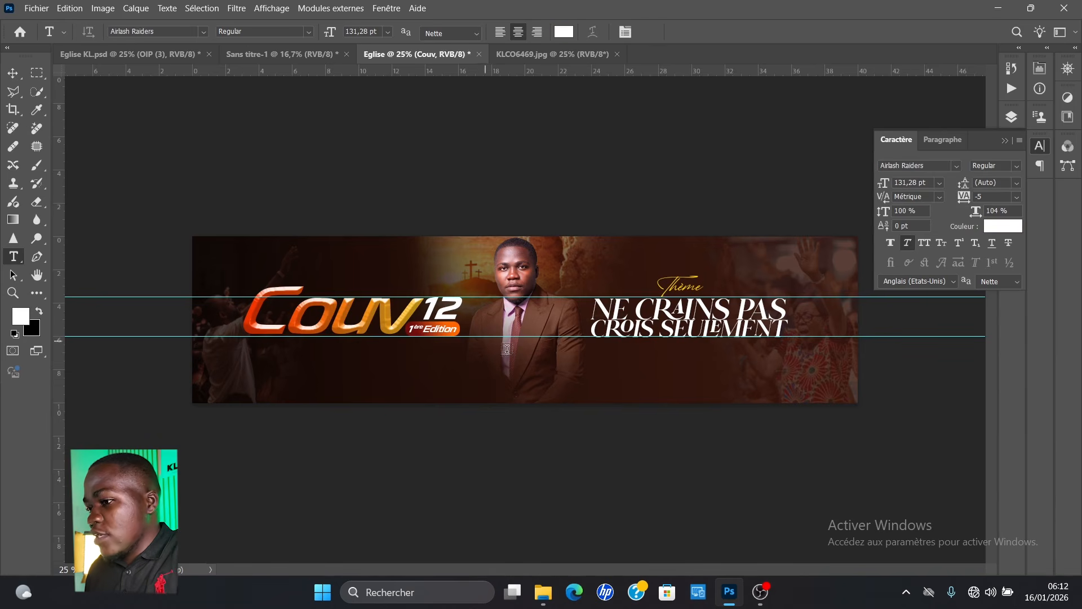
pyautogui.click(610, 369)
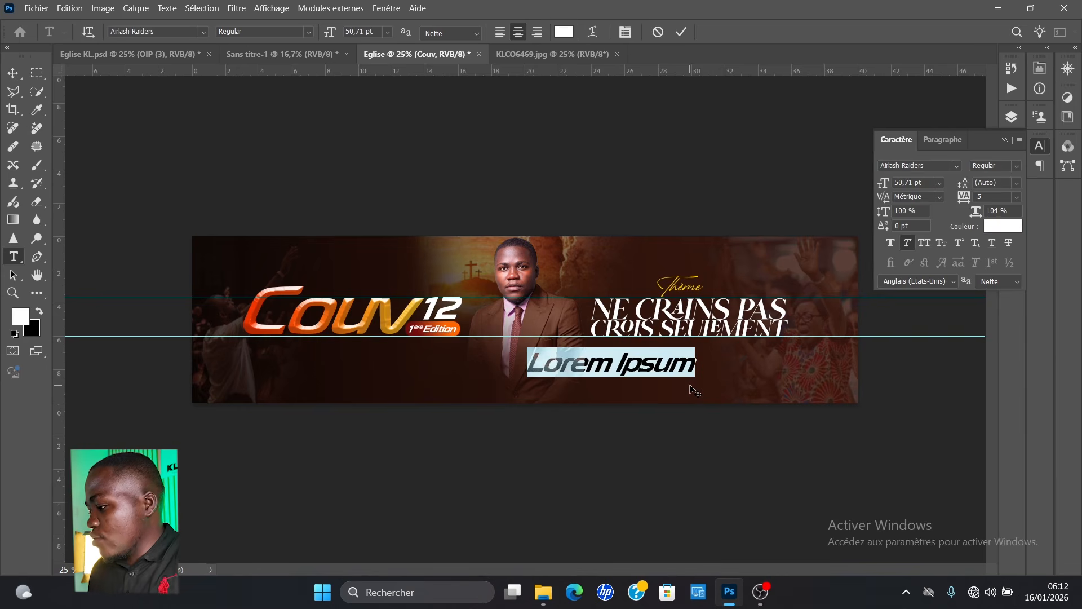
pyautogui.write('01 . 06')
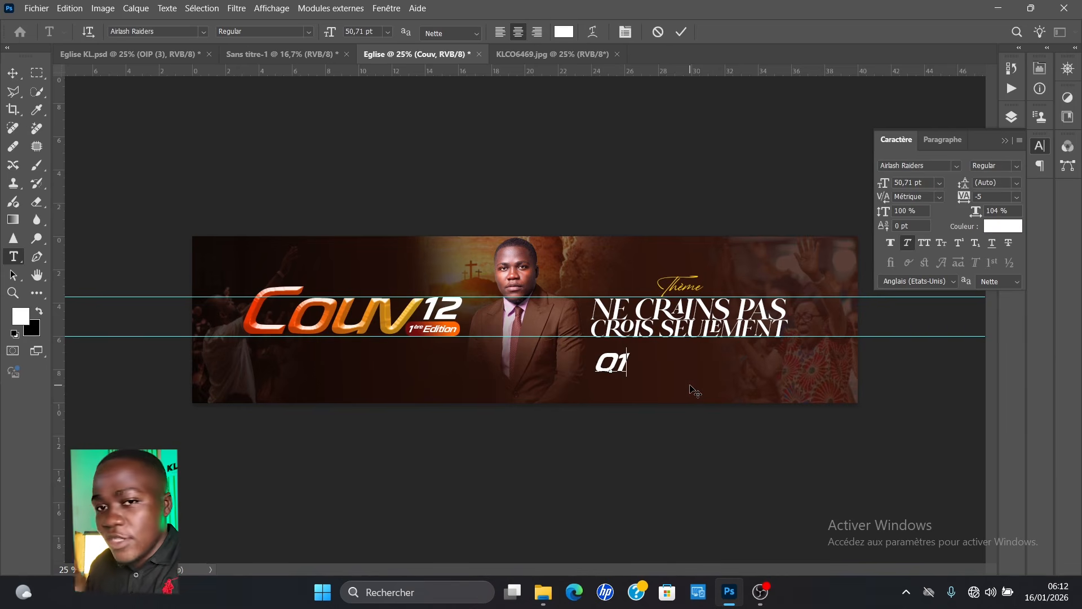
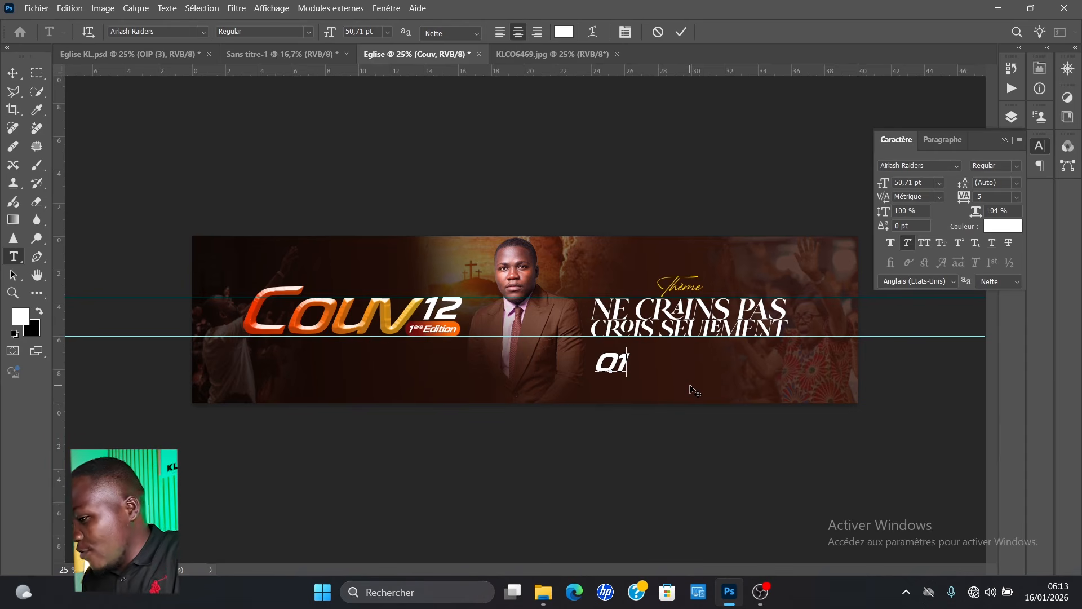
pyautogui.write('.   ')
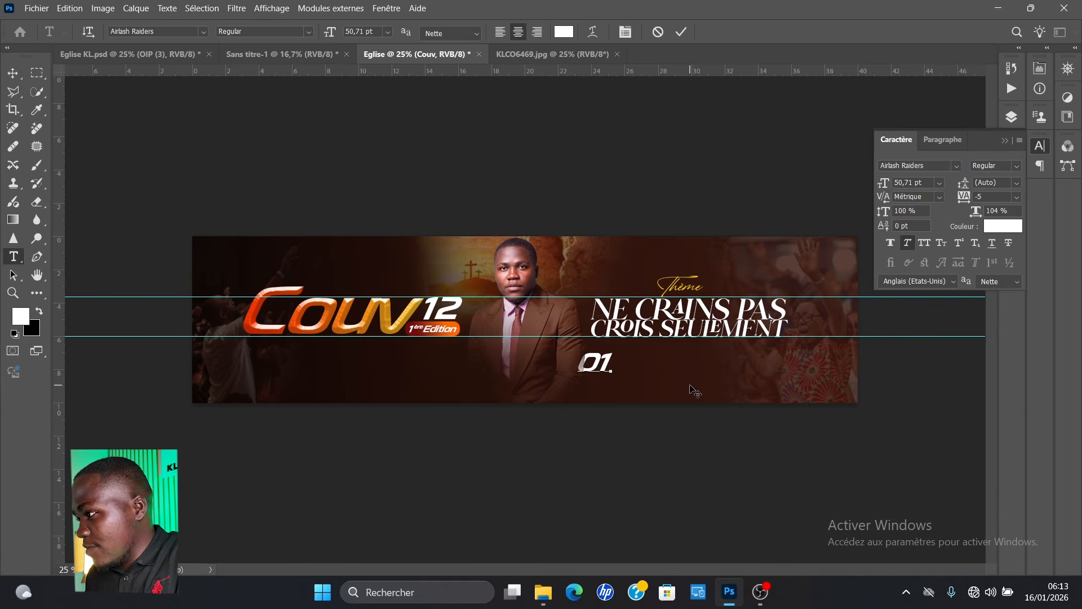
pyautogui.write('06')
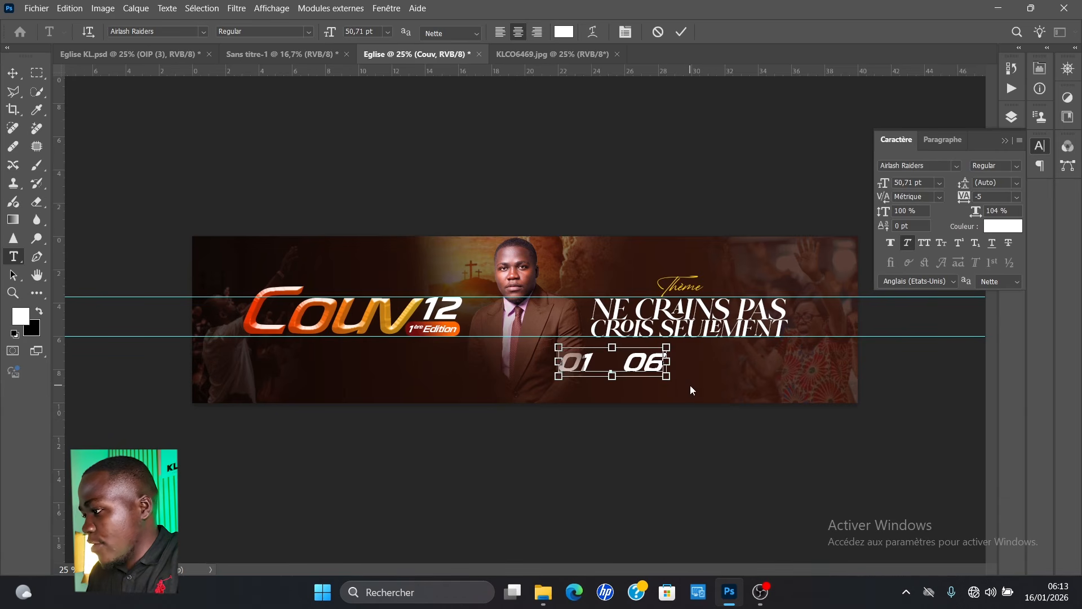
pyautogui.hotkey('ctrl', 'Return')
pyautogui.press('v')
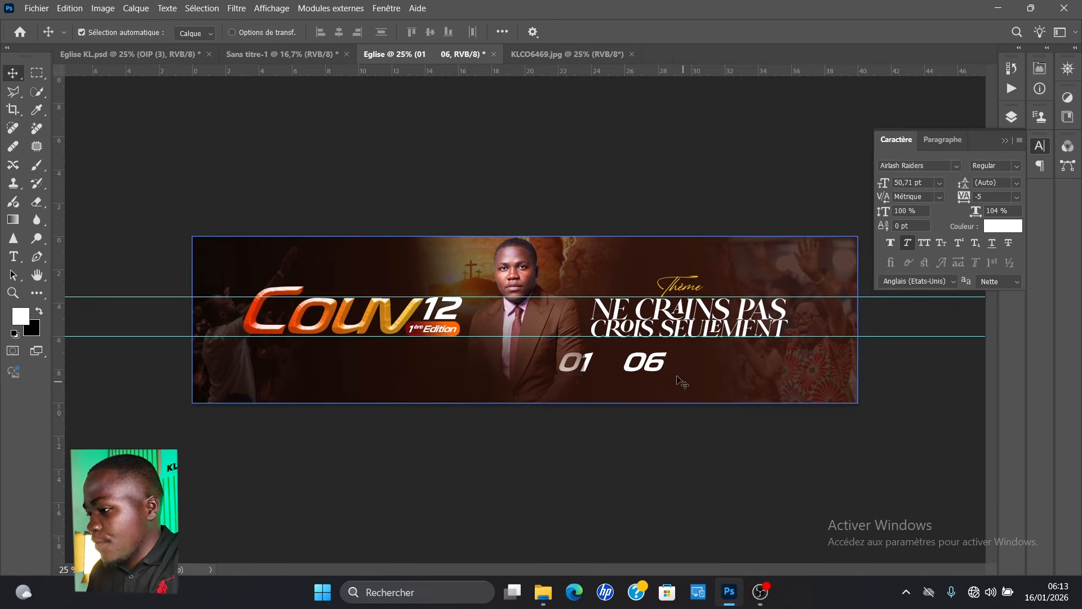
pyautogui.moveTo(667, 364); pyautogui.dragTo(703, 370)
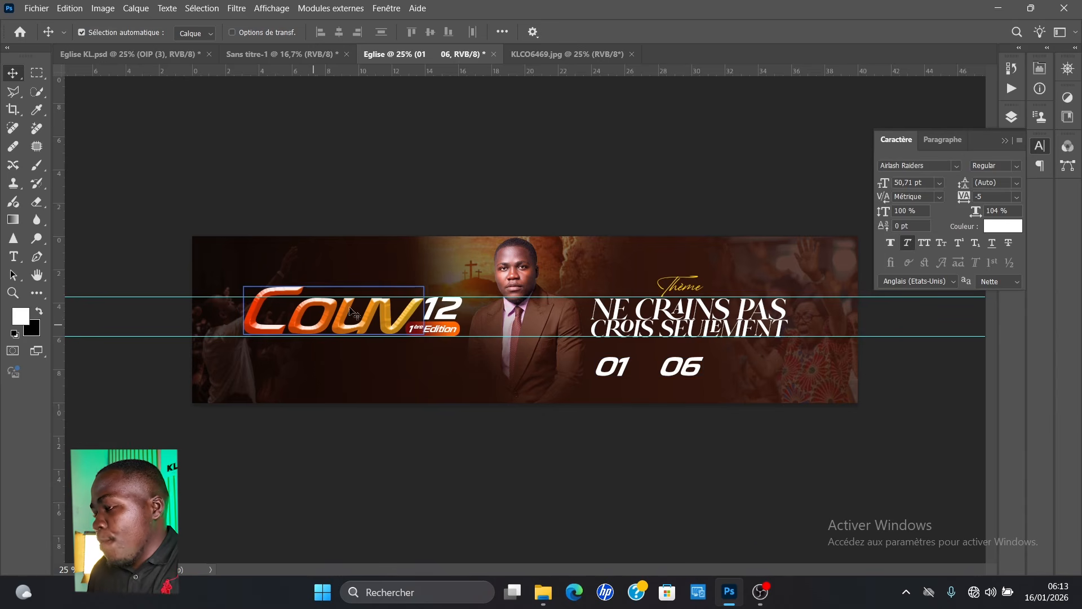
# - Apply a linear gradient overlay from red-orange to yellow to the "01 06" text layer, matching the "Couv" title's colors
pyautogui.click(1006, 141)
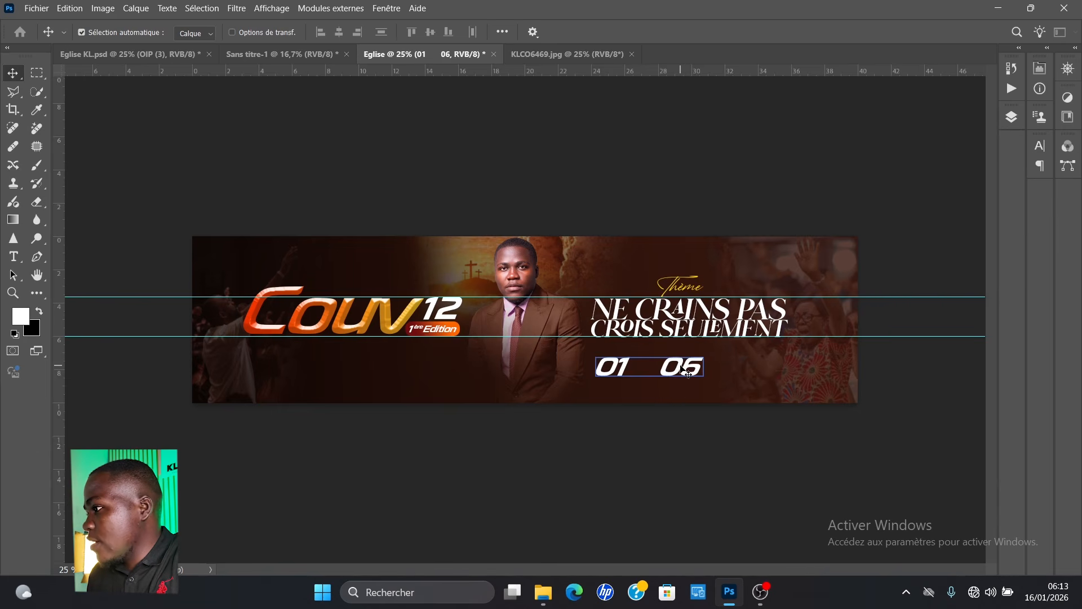
pyautogui.click(1013, 118)
pyautogui.click(952, 273)
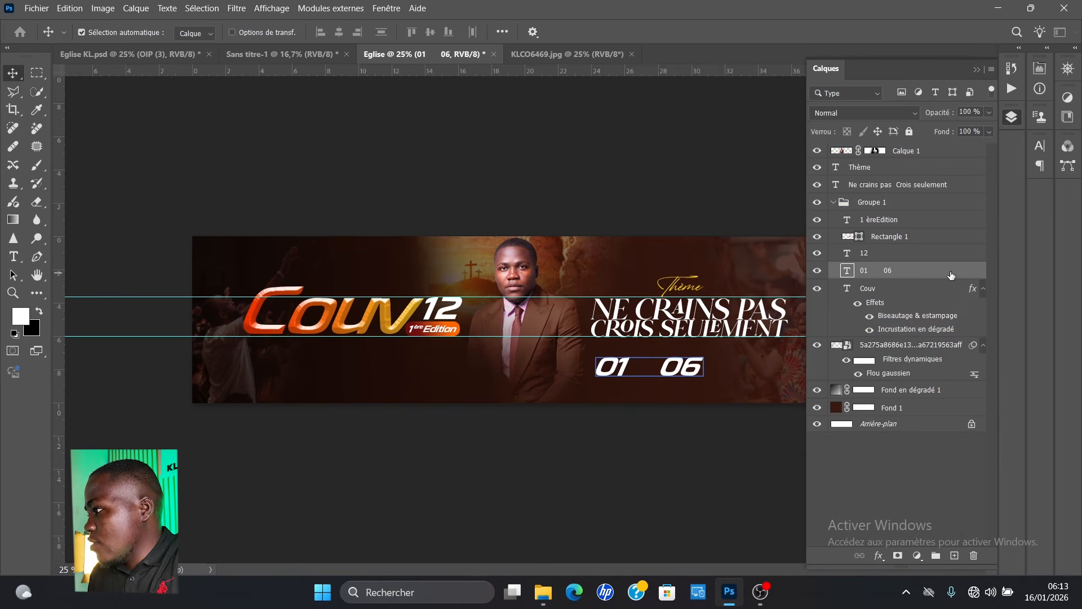
pyautogui.rightClick(951, 275)
pyautogui.click(955, 269)
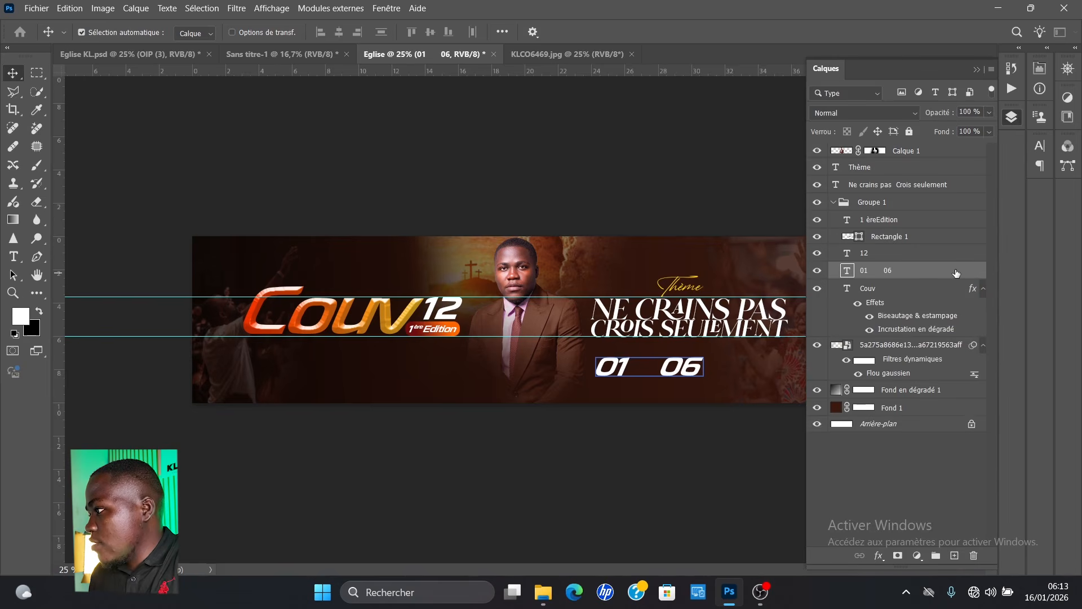
pyautogui.doubleClick(957, 273)
pyautogui.moveTo(770, 91); pyautogui.dragTo(301, 100)
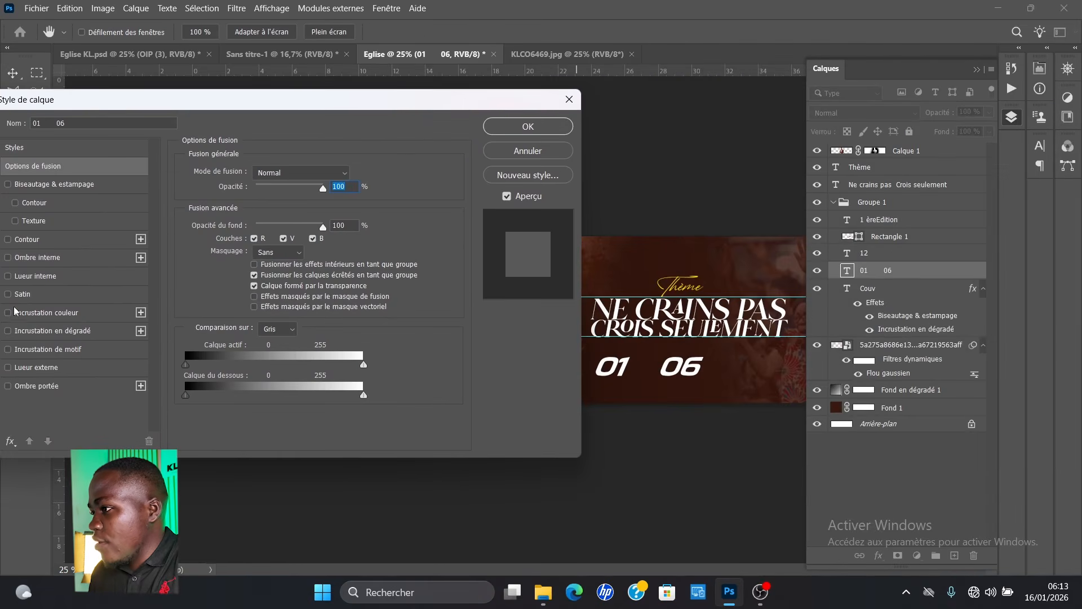
pyautogui.click(40, 331)
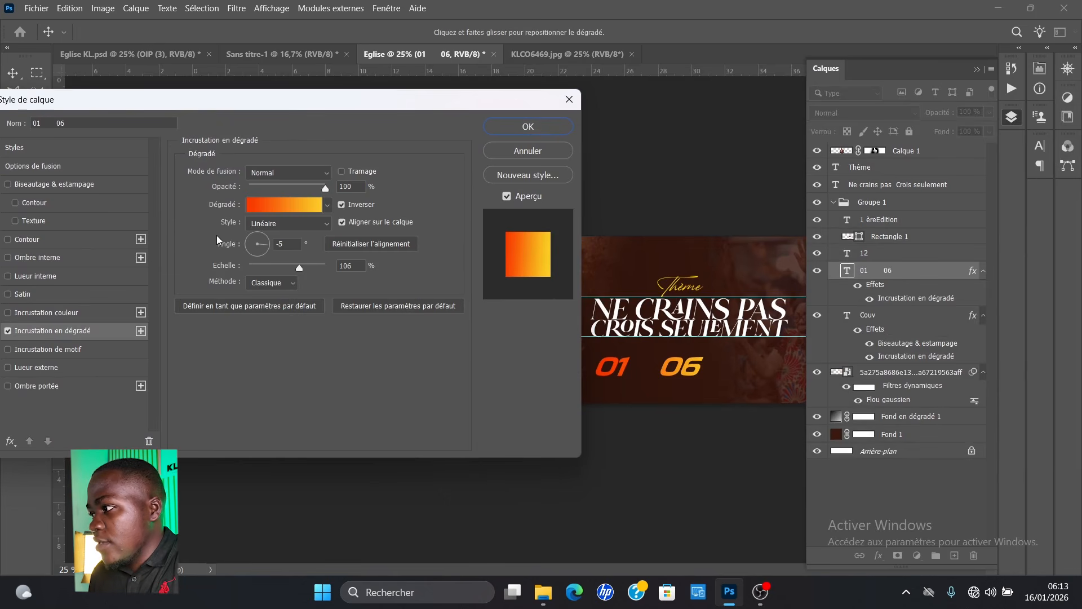
pyautogui.click(505, 127)
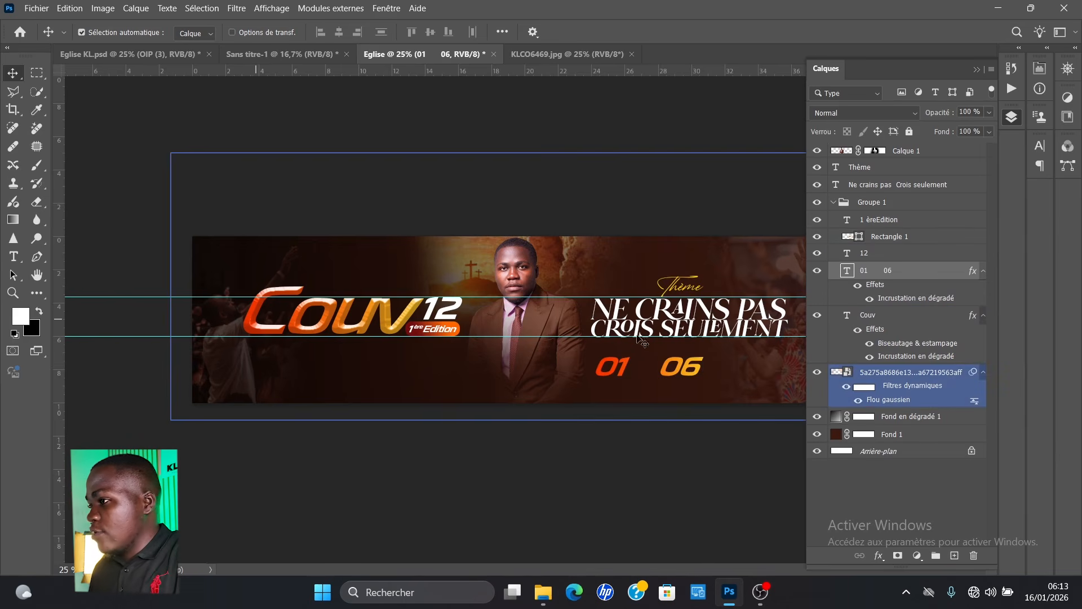
pyautogui.click(371, 322)
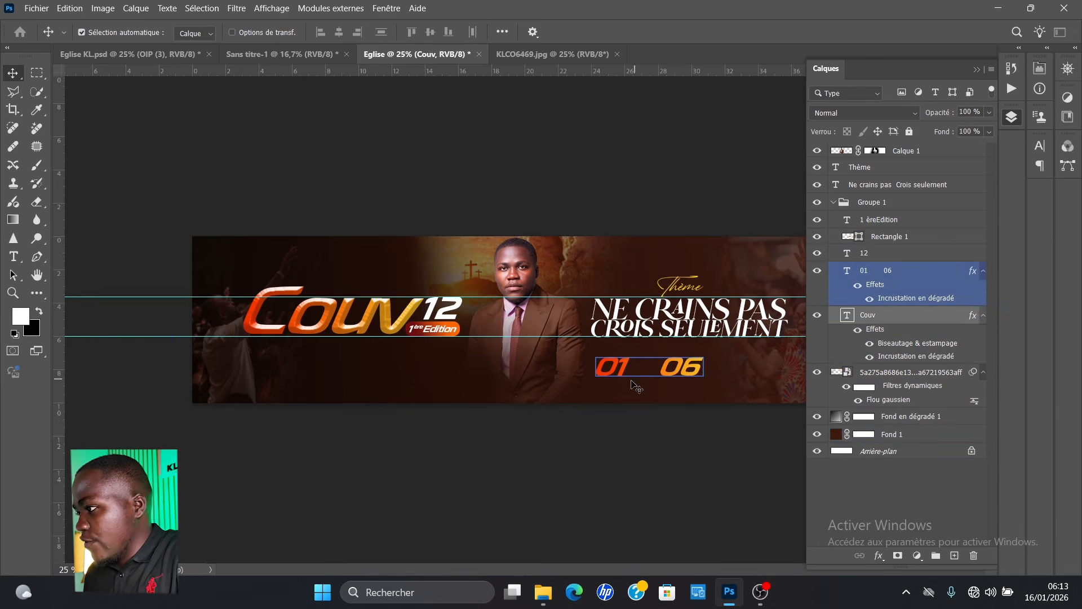
# - Add a new text line reading "au" over the lower part of the portrait
pyautogui.press('t')
pyautogui.click(491, 386)
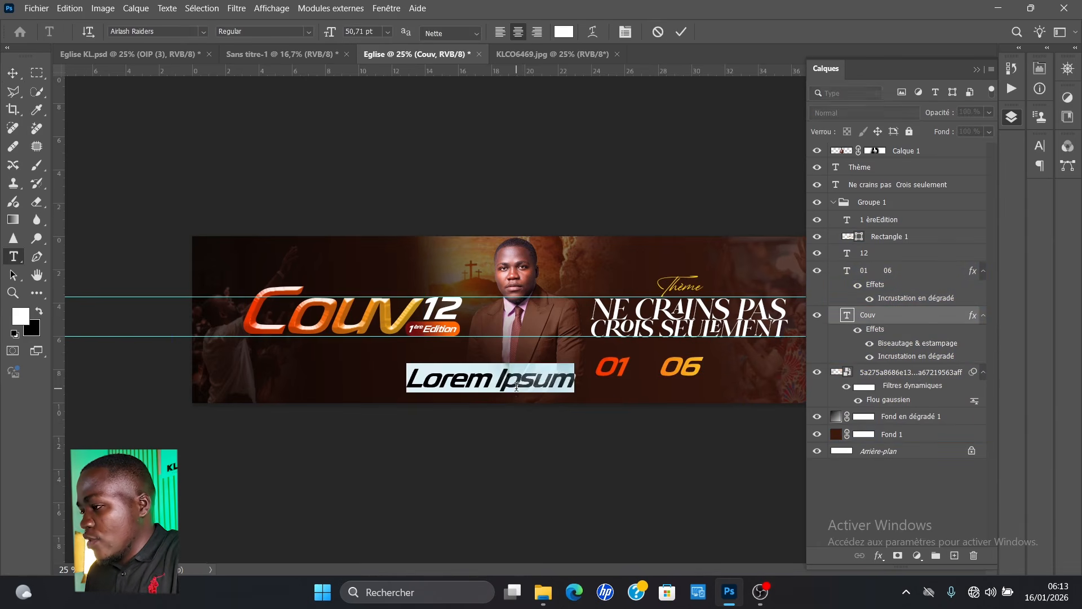
pyautogui.write('au')
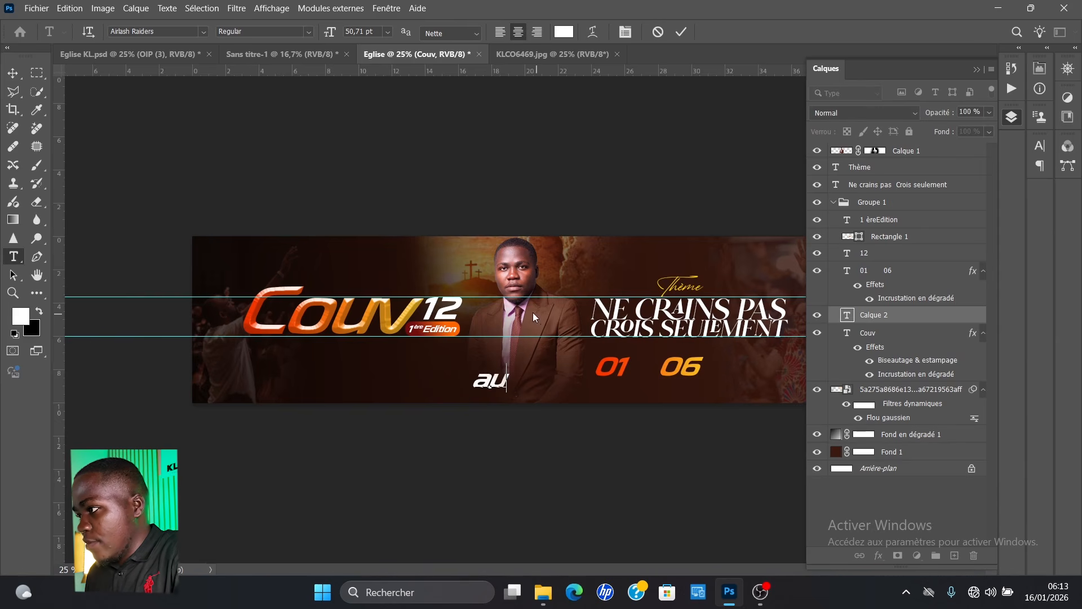
pyautogui.click(681, 32)
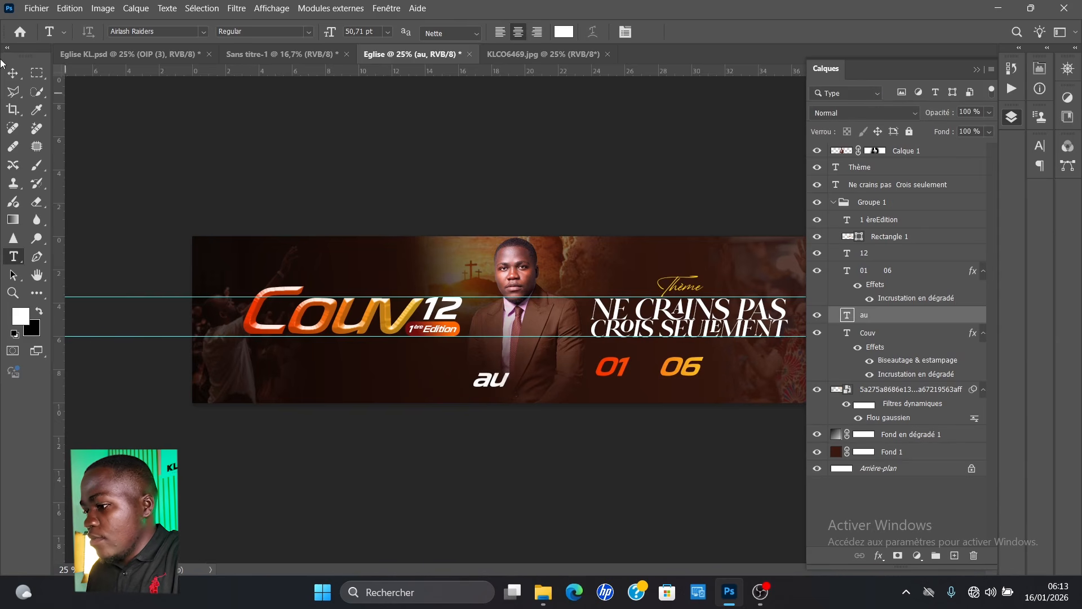
pyautogui.click(13, 74)
pyautogui.moveTo(476, 389); pyautogui.dragTo(643, 371)
pyautogui.doubleClick(645, 373)
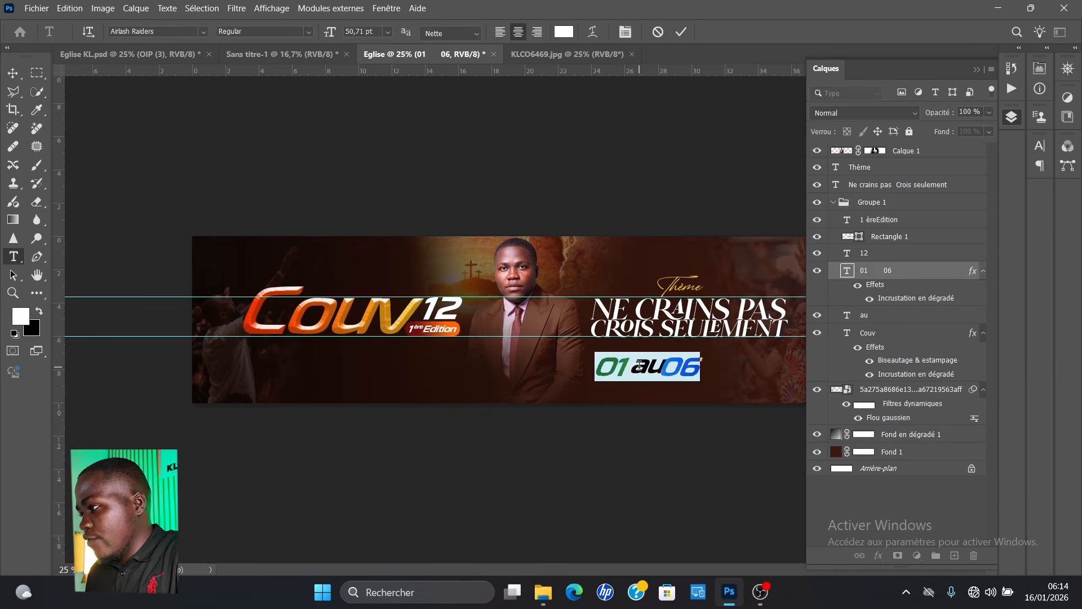
pyautogui.press('Escape')
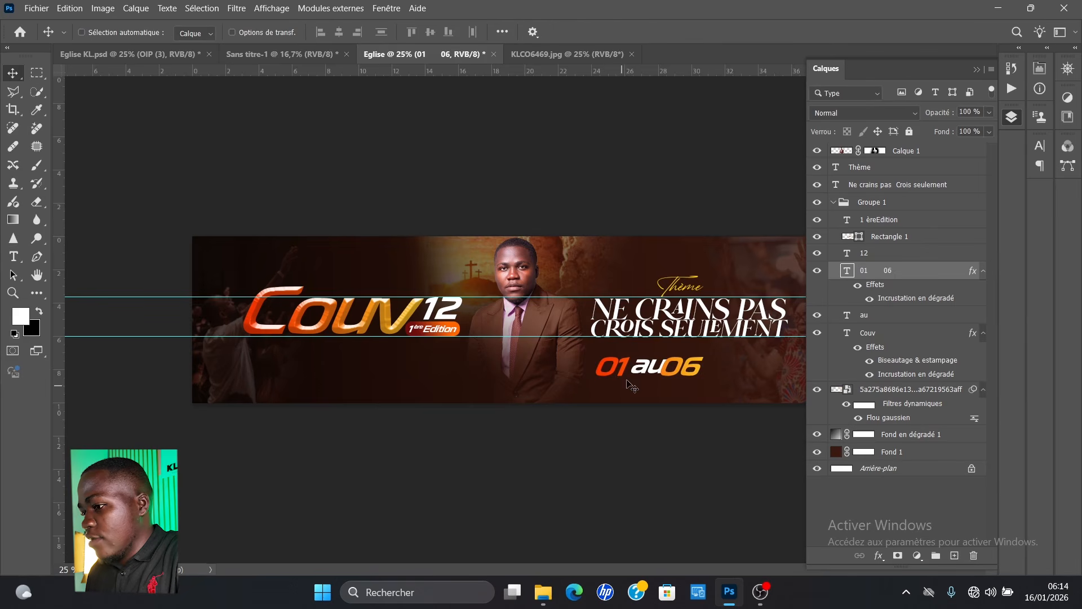
pyautogui.hotkey('ctrl', 'z')
# - Try smaller font sizes for the "au" text, from 30 pt and 36 pt up to 48 pt
pyautogui.doubleClick(479, 382)
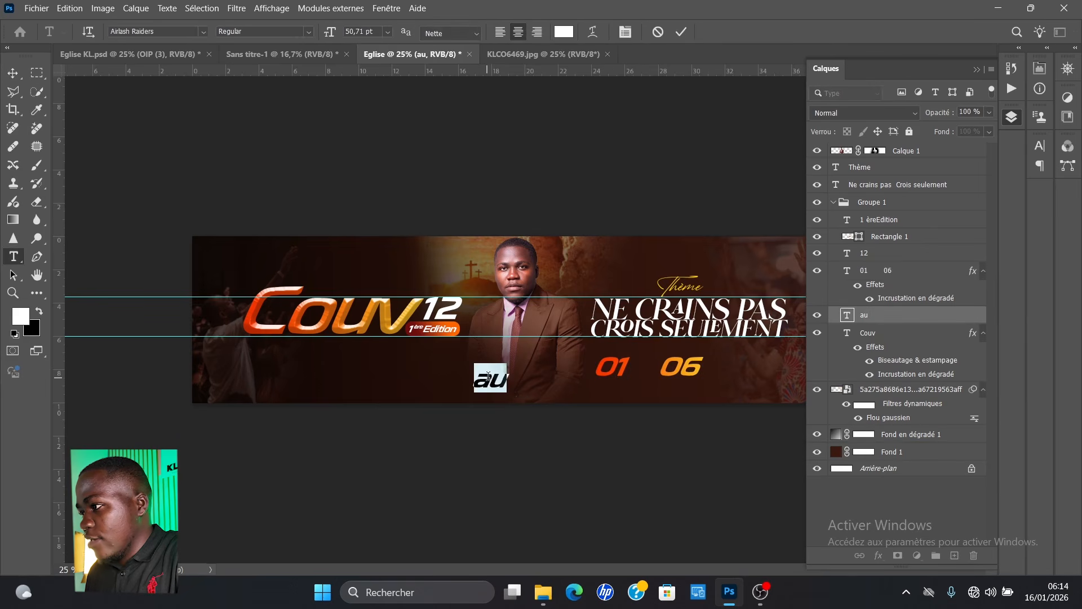
pyautogui.click(387, 32)
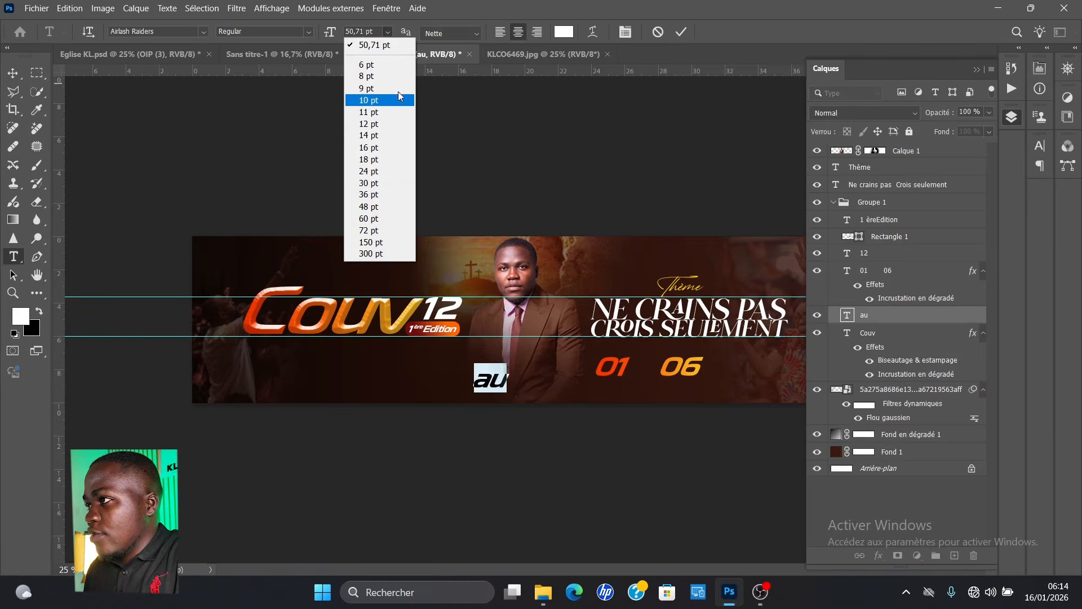
pyautogui.click(377, 178)
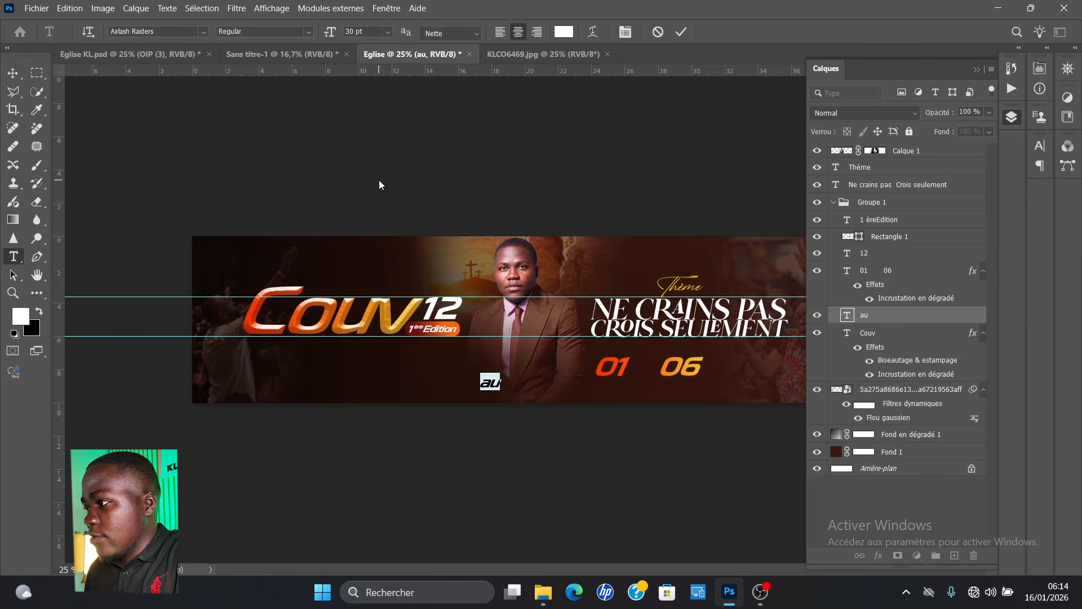
pyautogui.click(388, 32)
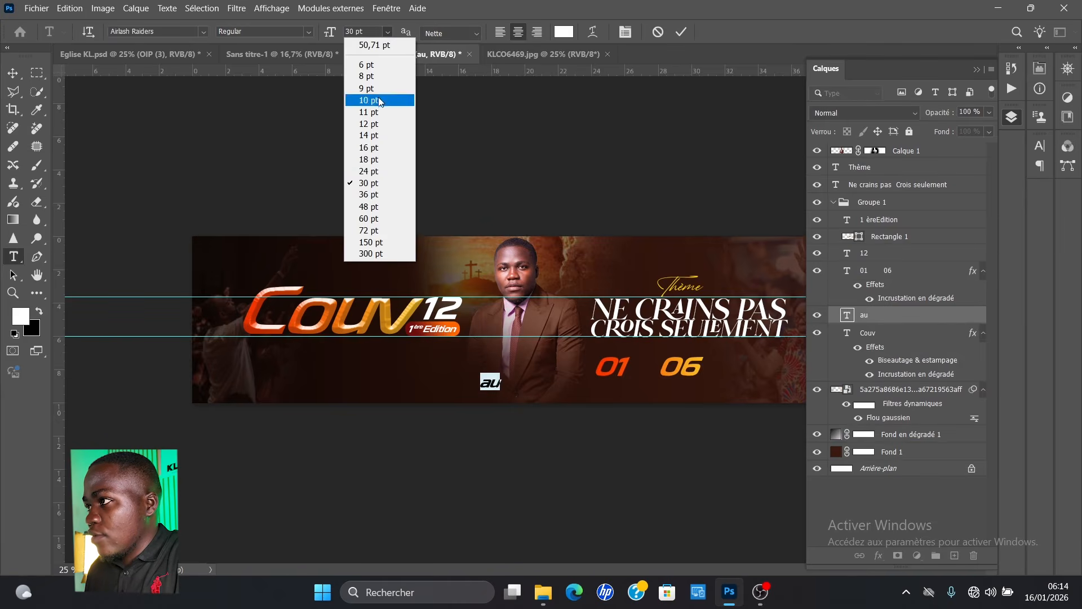
pyautogui.click(373, 199)
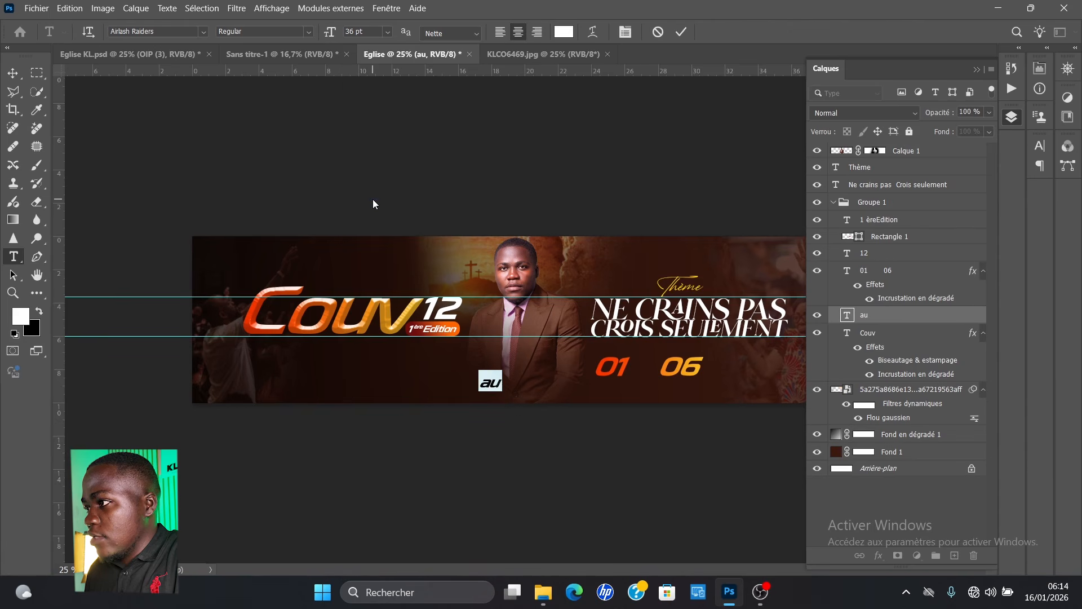
pyautogui.click(388, 32)
pyautogui.click(374, 207)
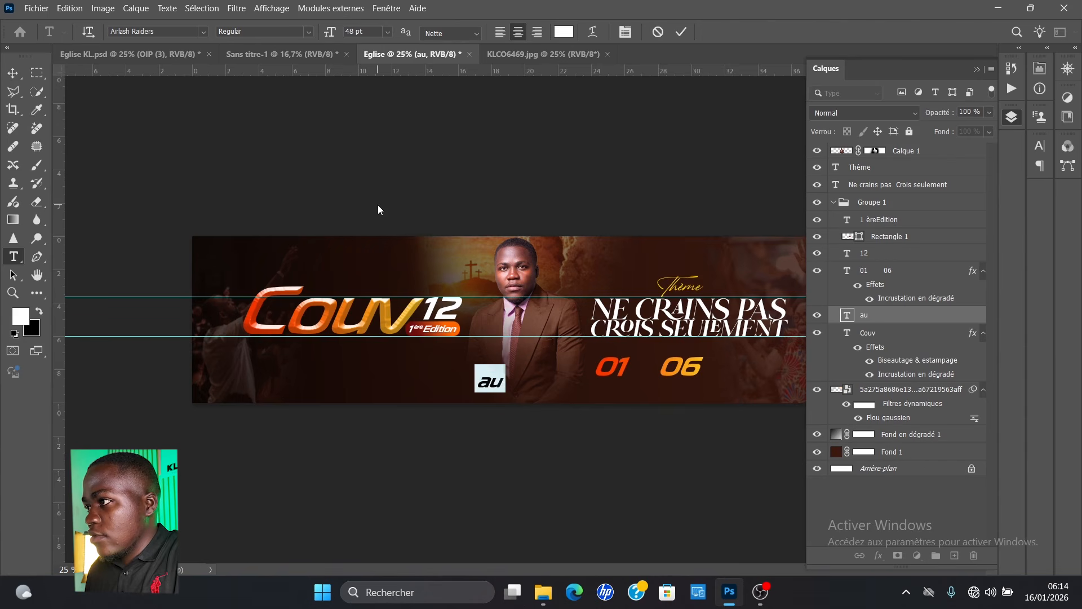
# - Place the "au" text between the dates 01 and 06 and set its font size to 36 pt
pyautogui.click(12, 73)
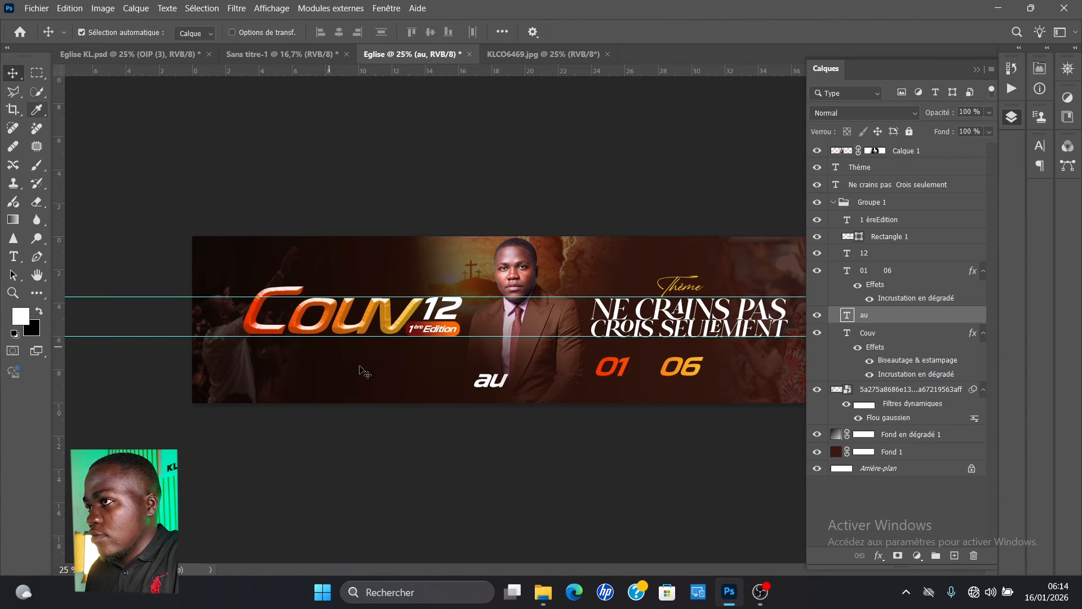
pyautogui.moveTo(489, 387); pyautogui.dragTo(640, 370)
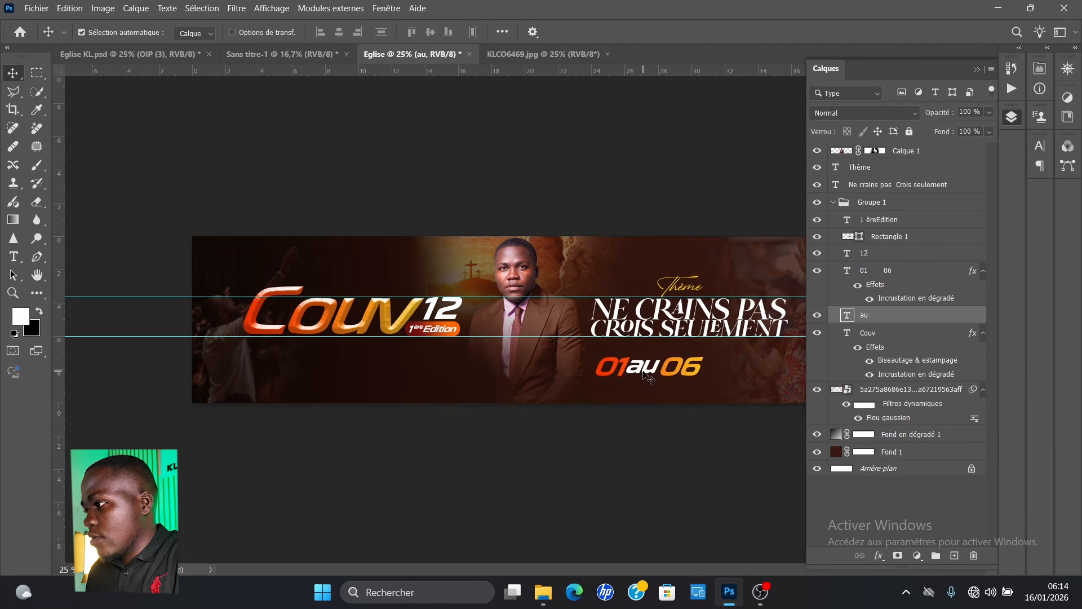
pyautogui.press('t')
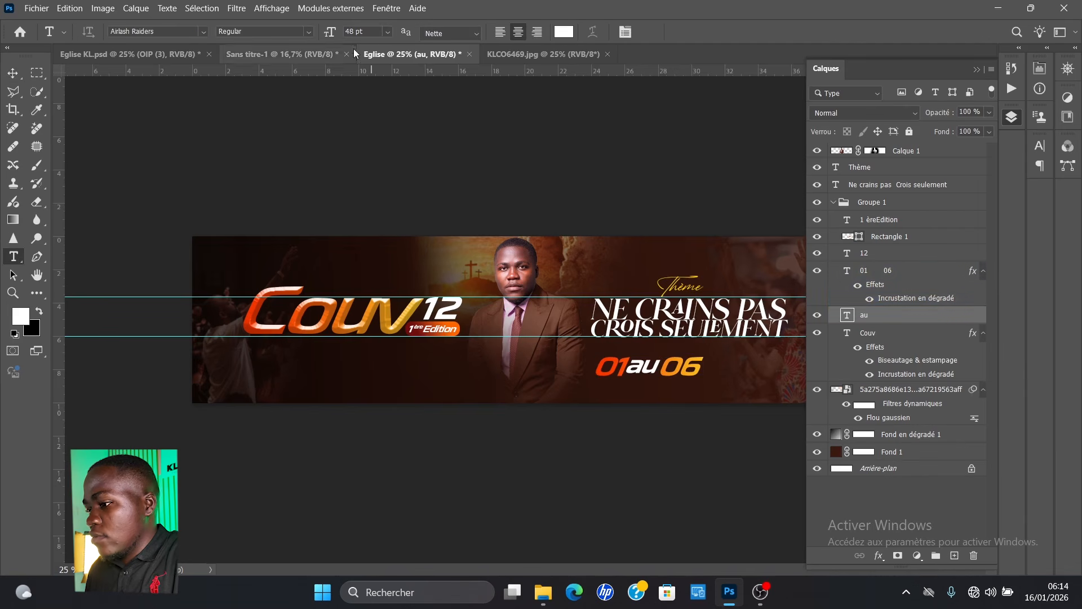
pyautogui.click(387, 31)
pyautogui.click(377, 196)
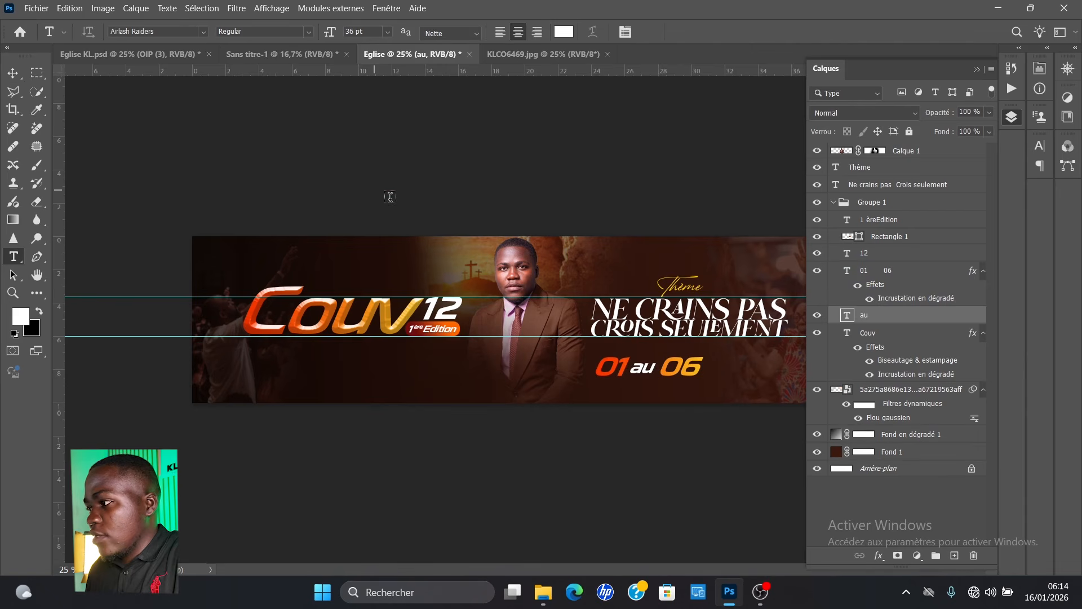
# - Shift the "01 06" date text very slightly so it lines up better around the "au" text
pyautogui.press('v')
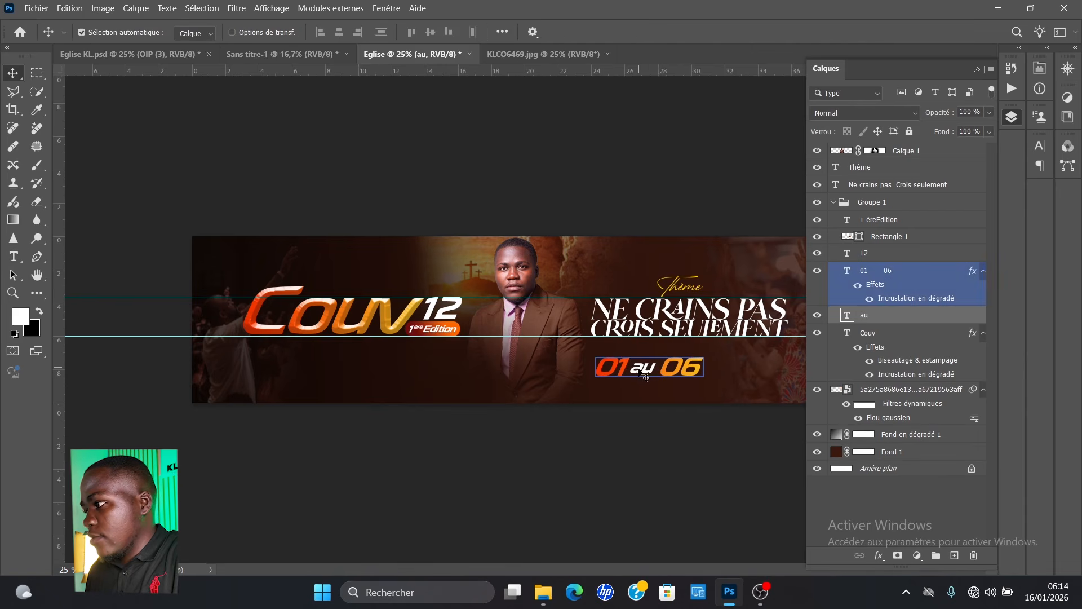
pyautogui.click(656, 370)
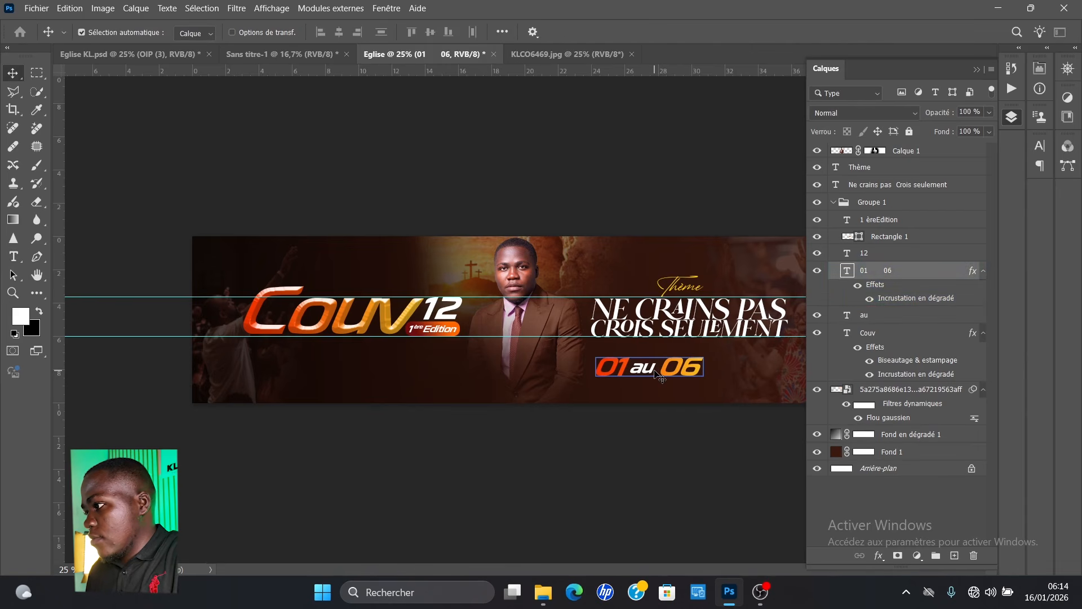
pyautogui.moveTo(655, 370); pyautogui.dragTo(655, 371)
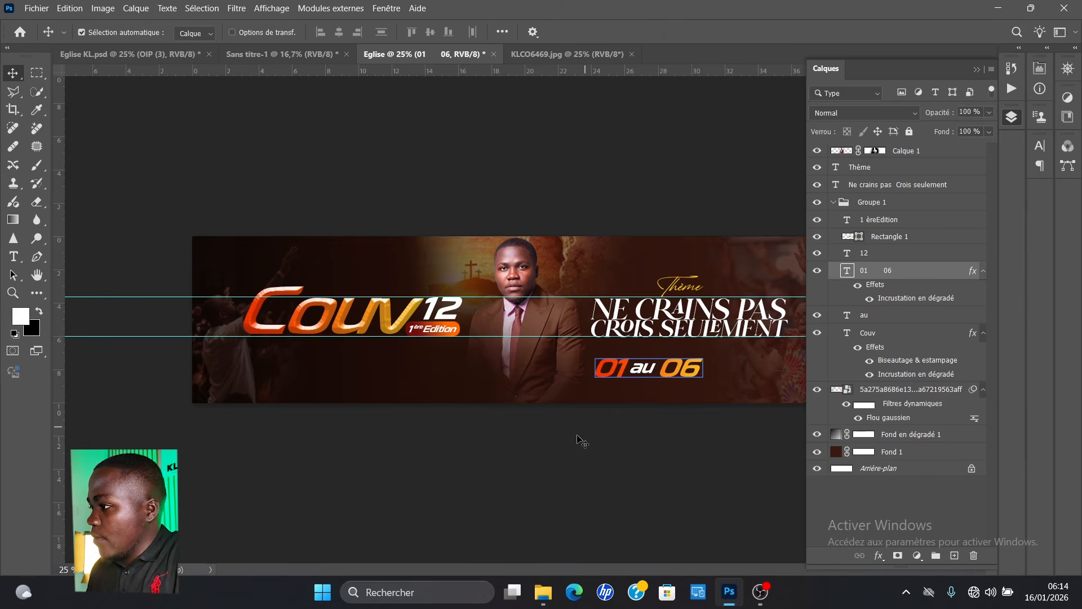
# - Add a new text line reading "Février 2026" over the lower part of the portrait
pyautogui.press('t')
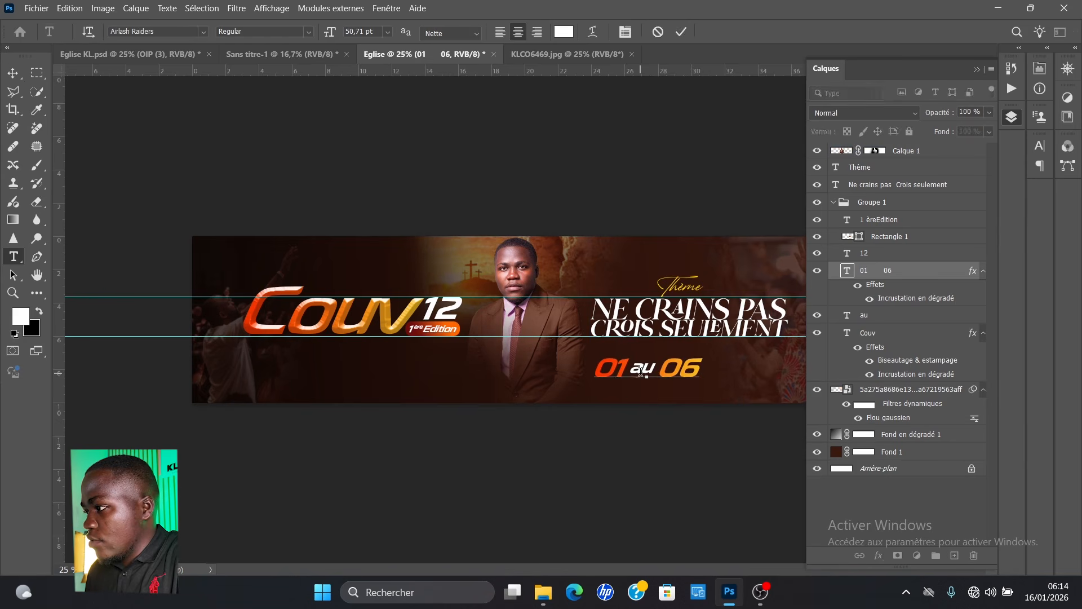
pyautogui.click(524, 383)
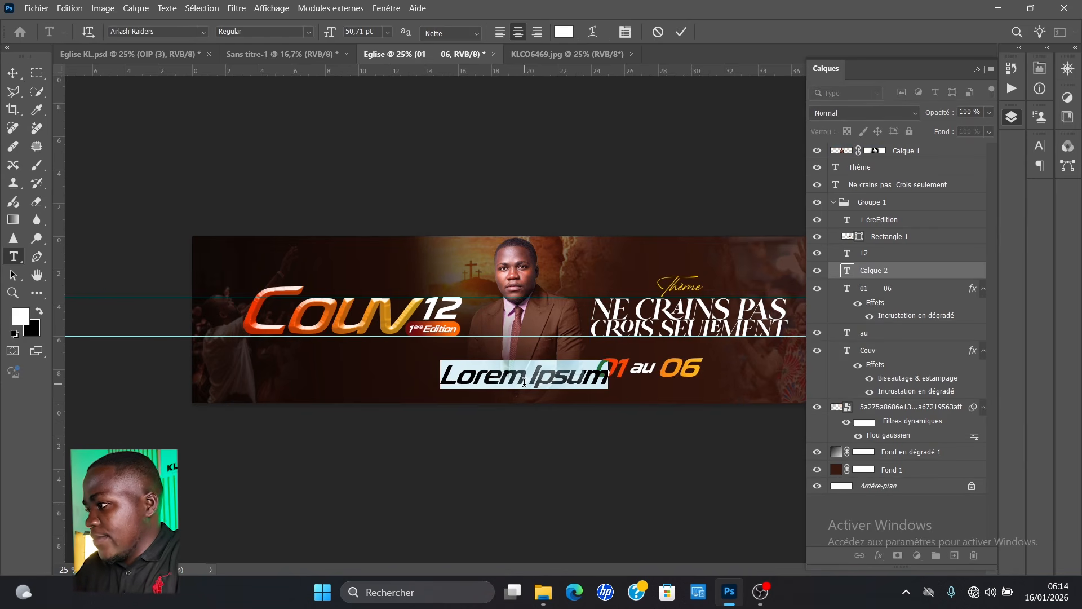
pyautogui.write('E')
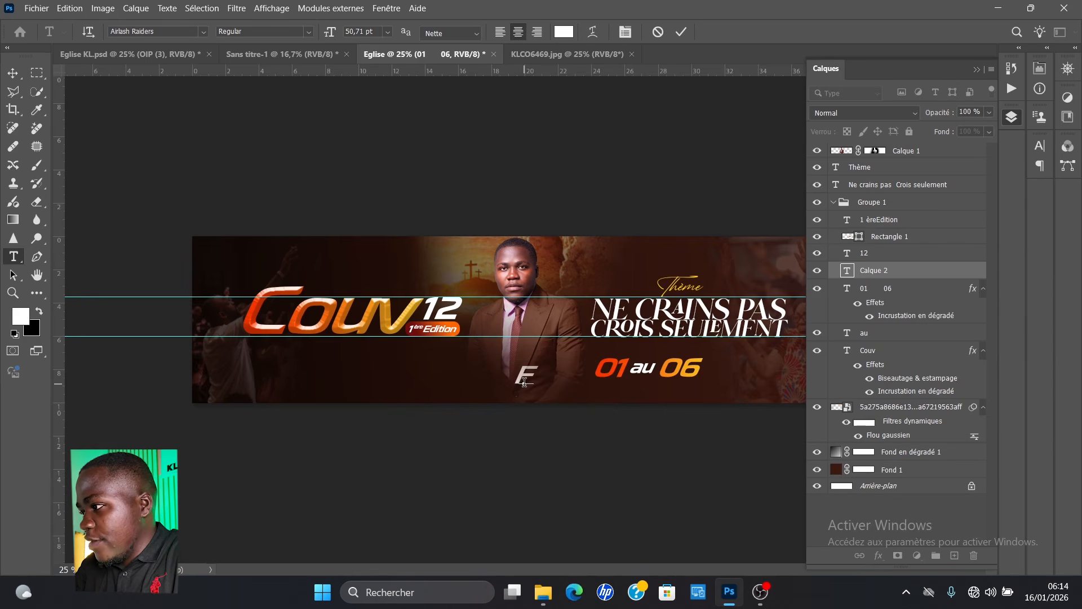
pyautogui.write('evr')
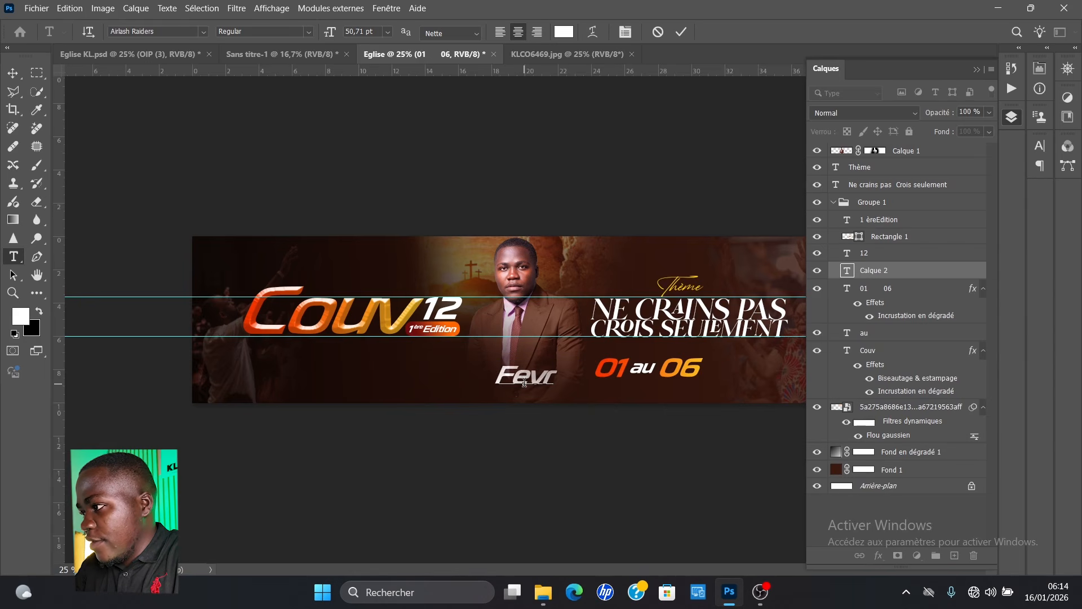
pyautogui.press('BackSpace')
pyautogui.press('BackSpace')
pyautogui.press('BackSpace')
pyautogui.press('BackSpace')
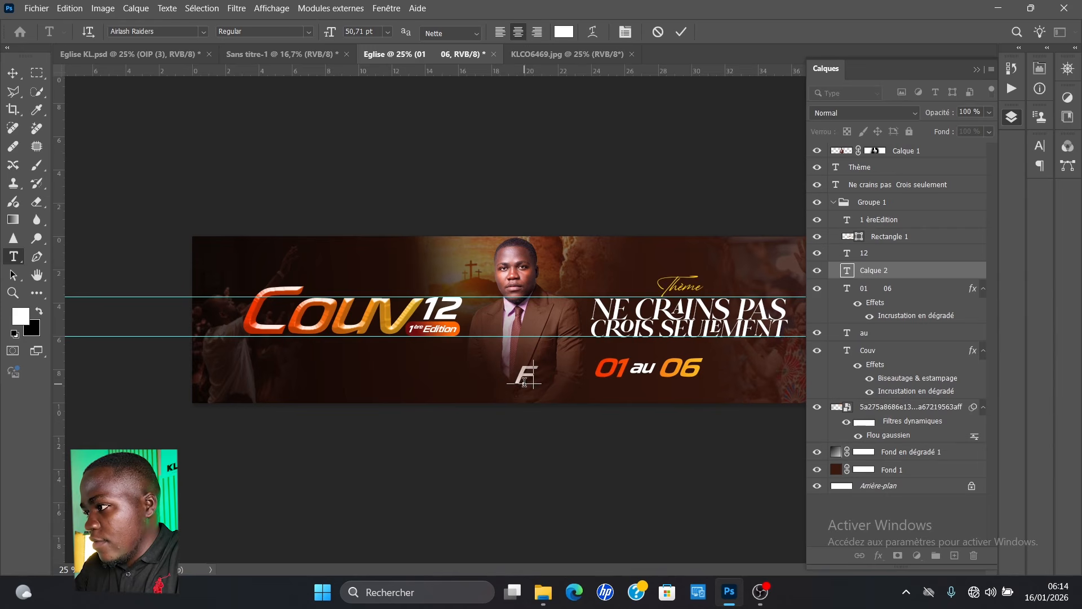
pyautogui.press('BackSpace')
pyautogui.write('Février 2026')
# - Set the whole "Février 2026" text to 36 pt and commit it
pyautogui.hotkey('ctrl', 'a')
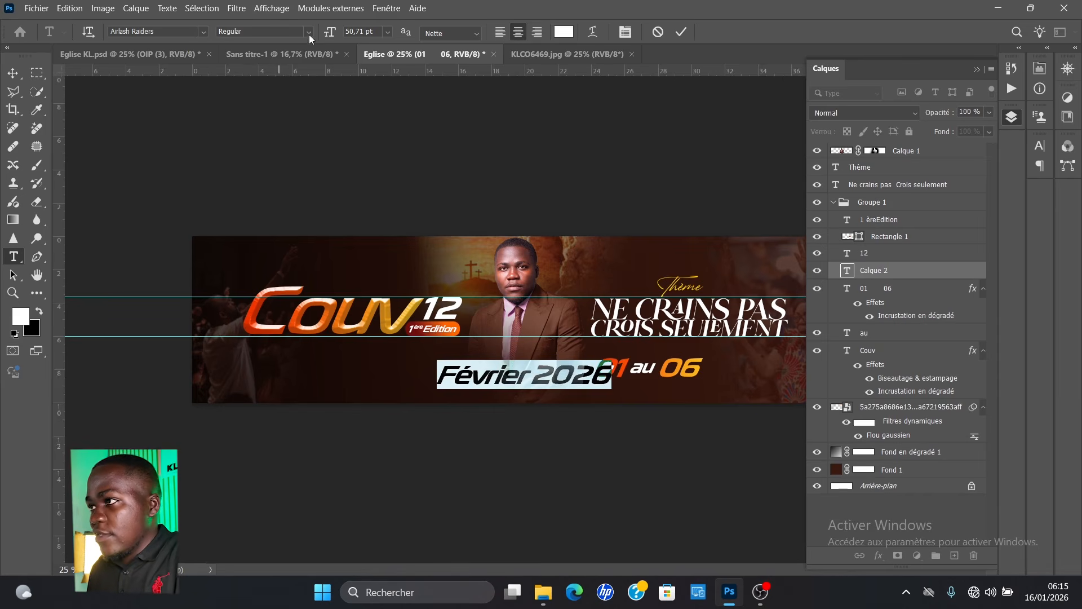
pyautogui.click(389, 32)
pyautogui.click(382, 195)
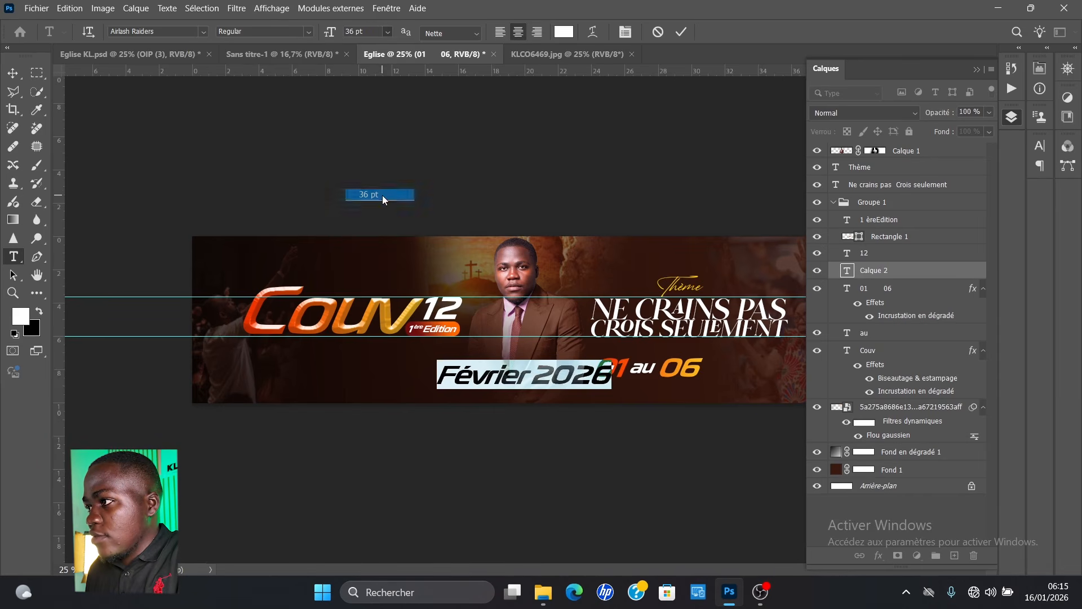
pyautogui.click(12, 72)
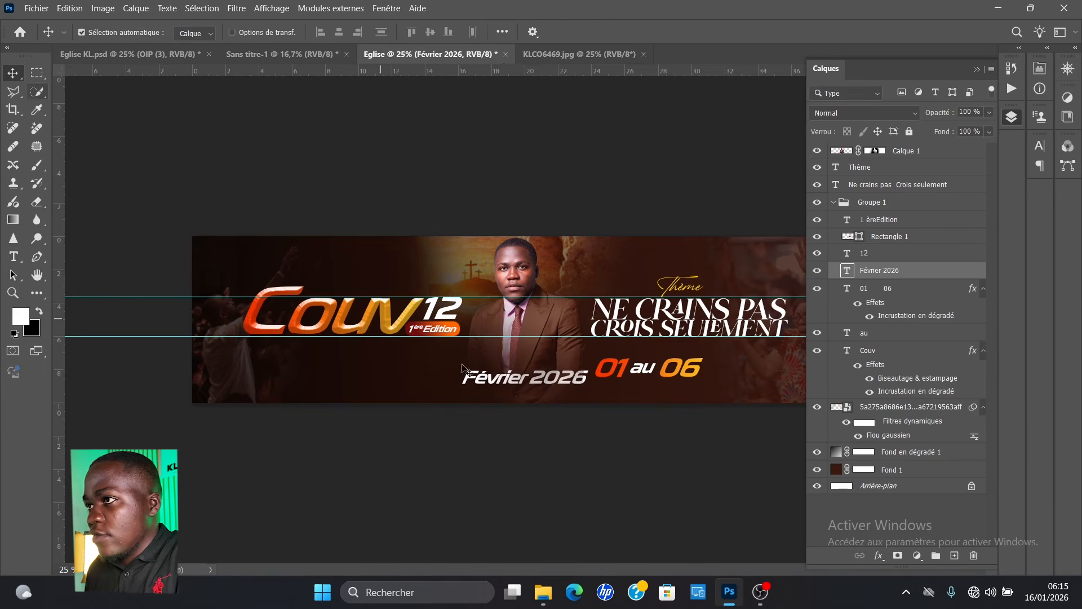
# - Bring the "Février 2026" layer to the top of the layer stack and place the text beneath the "01 au 06" dates
pyautogui.doubleClick(528, 380)
pyautogui.moveTo(935, 271); pyautogui.dragTo(924, 146)
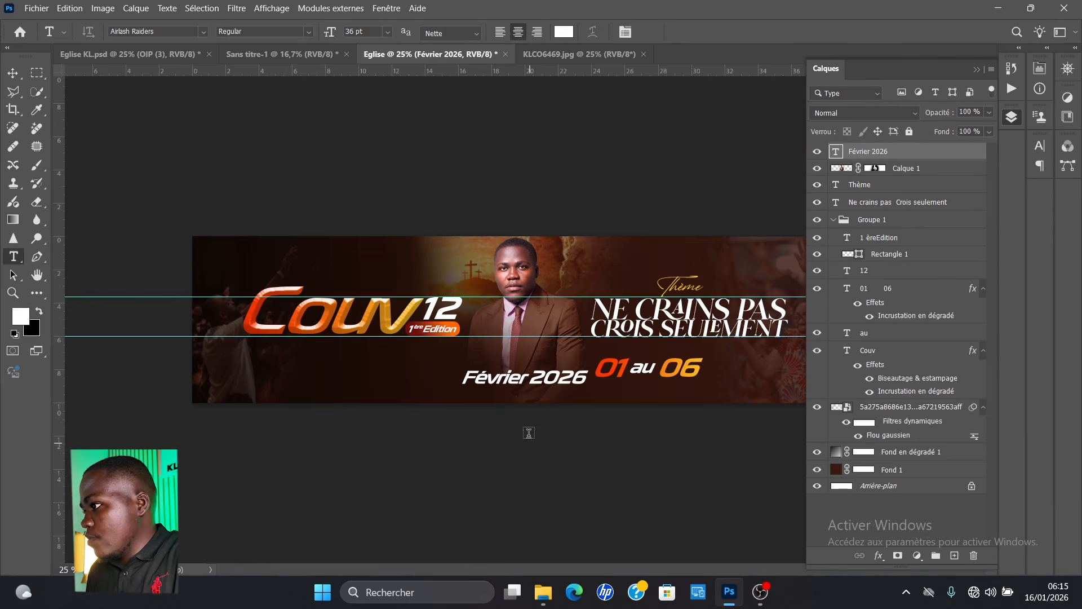
pyautogui.press('v')
pyautogui.moveTo(525, 381); pyautogui.dragTo(645, 387)
# - Reduce the "Février 2026" text to 30 pt
pyautogui.press('t')
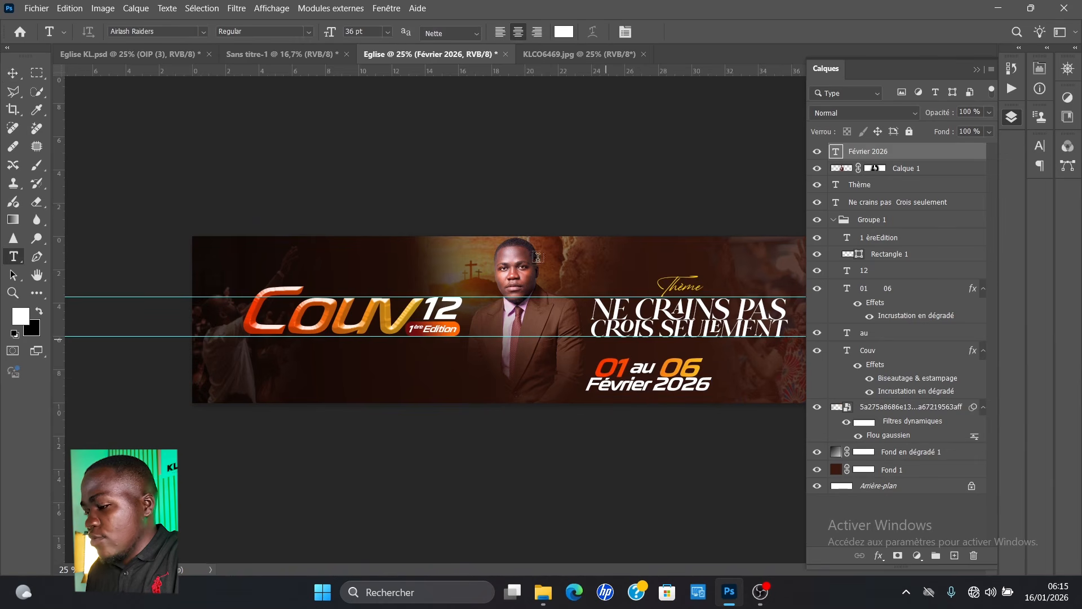
pyautogui.click(388, 32)
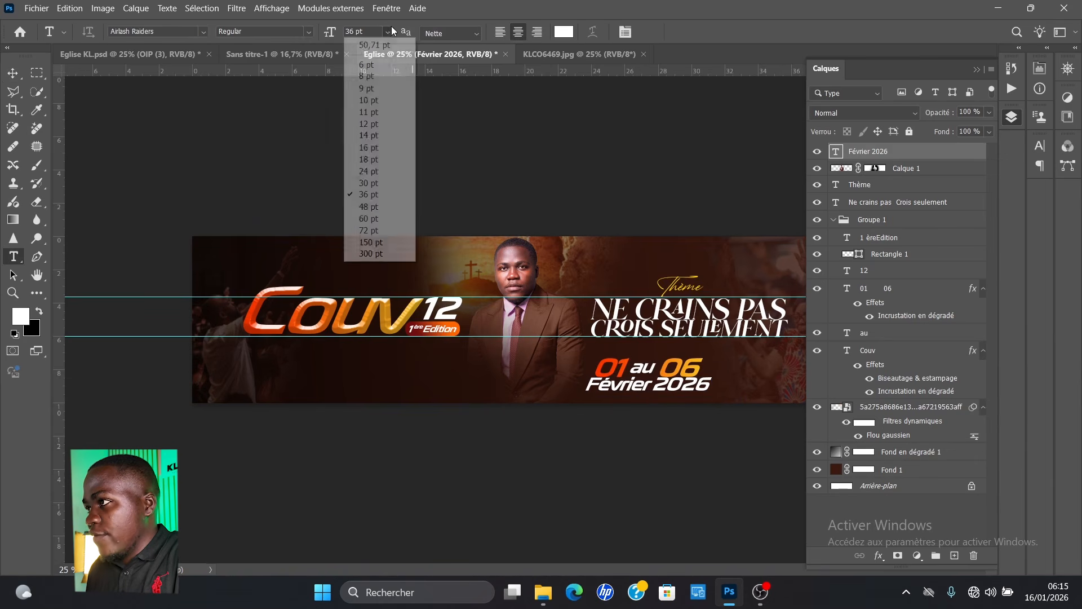
pyautogui.click(376, 183)
# - Fine-tune the position of the "Février 2026" text so it sits closely under the "01 au 06" dates
pyautogui.press('v')
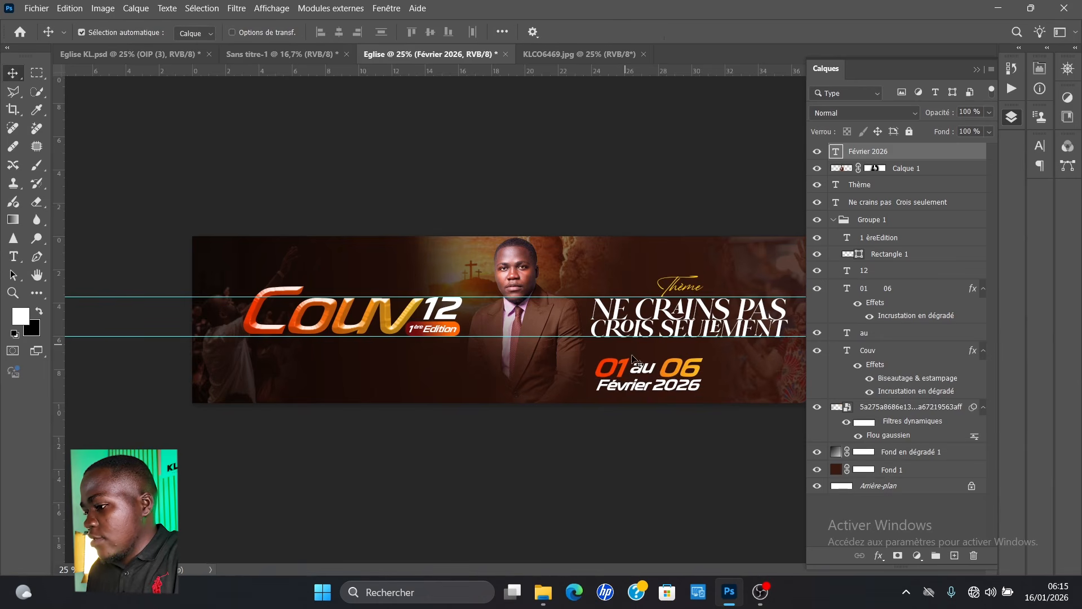
pyautogui.moveTo(660, 389); pyautogui.dragTo(661, 395)
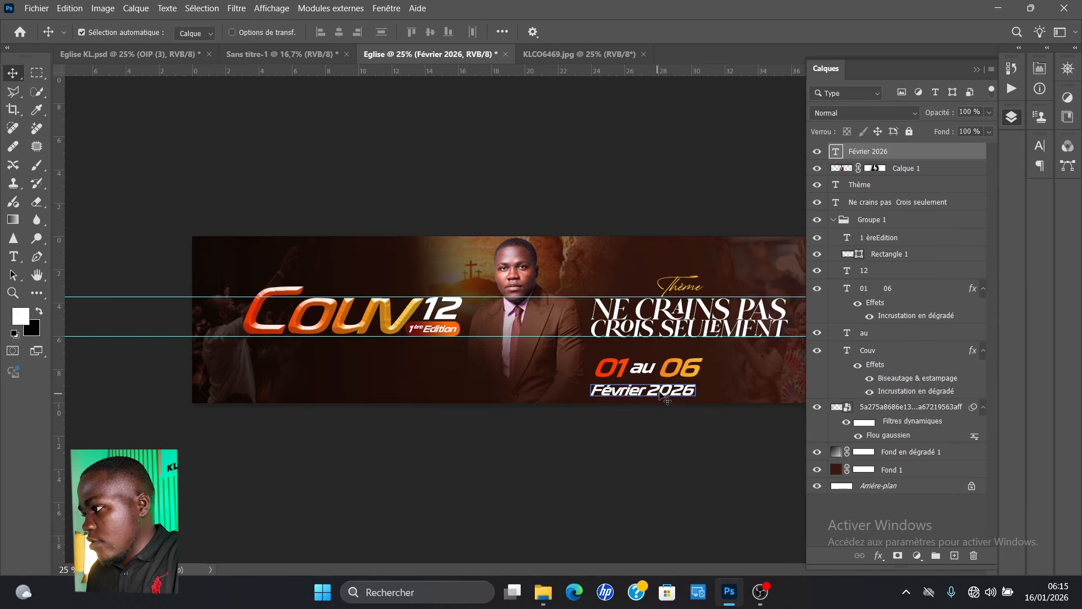
pyautogui.press('Up')
pyautogui.press('Up')
pyautogui.press('Up')
pyautogui.press('Up')
pyautogui.press('Up')
pyautogui.press('Up')
pyautogui.press('Up')
pyautogui.press('Up')
pyautogui.press('Up')
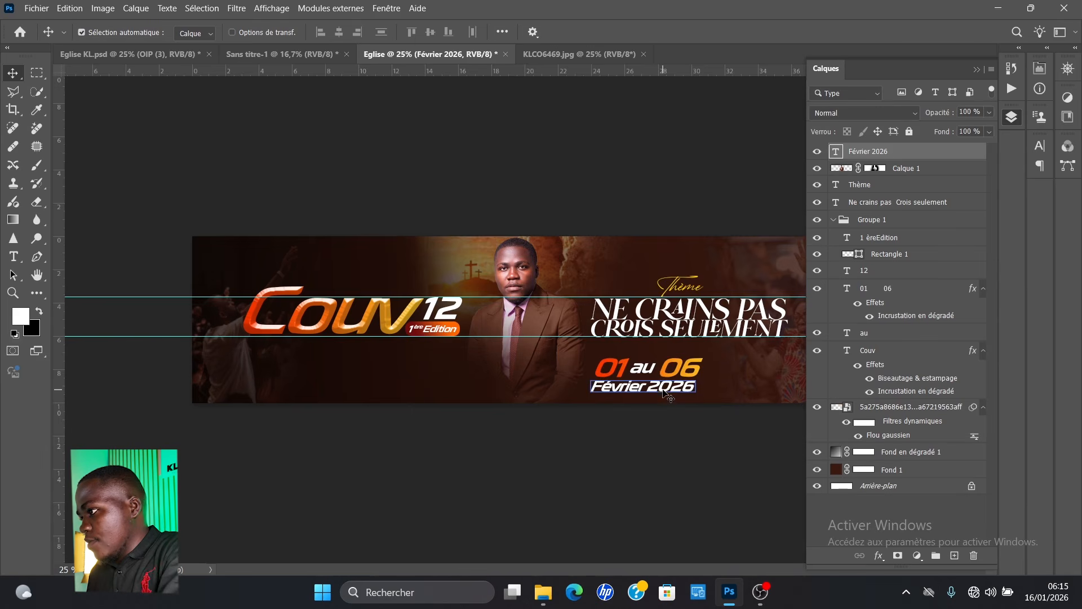
pyautogui.press('Right')
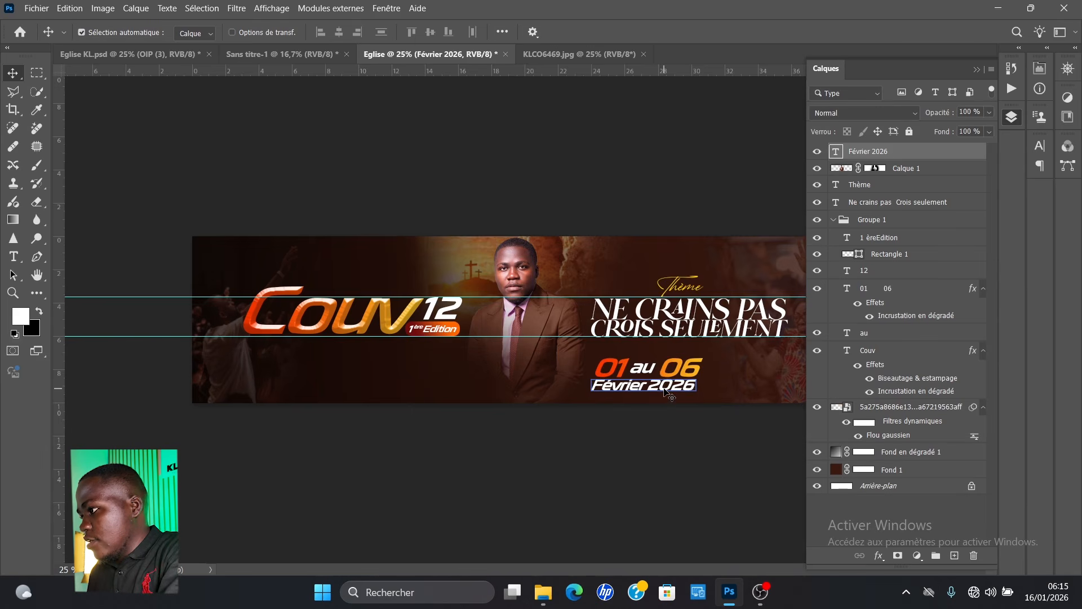
# - Move the "01 06" and "au" text layers out of Groupe 1, directly beneath the "Ne crains pas Crois seulement" layer
pyautogui.click(769, 354)
pyautogui.click(607, 375)
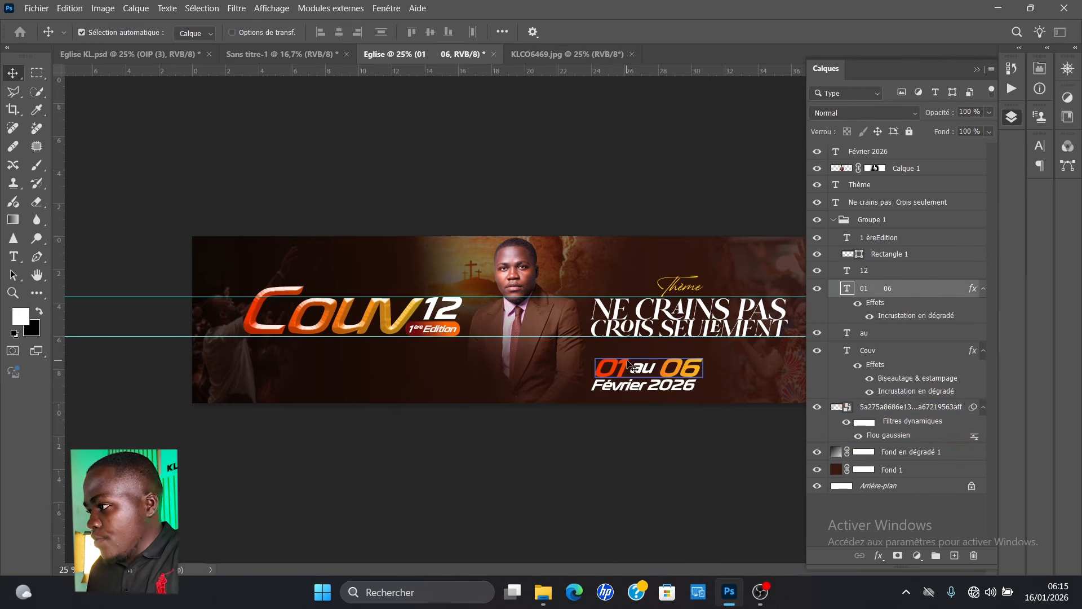
pyautogui.keyDown('ctrl'); pyautogui.click(891, 331); pyautogui.keyUp('ctrl')
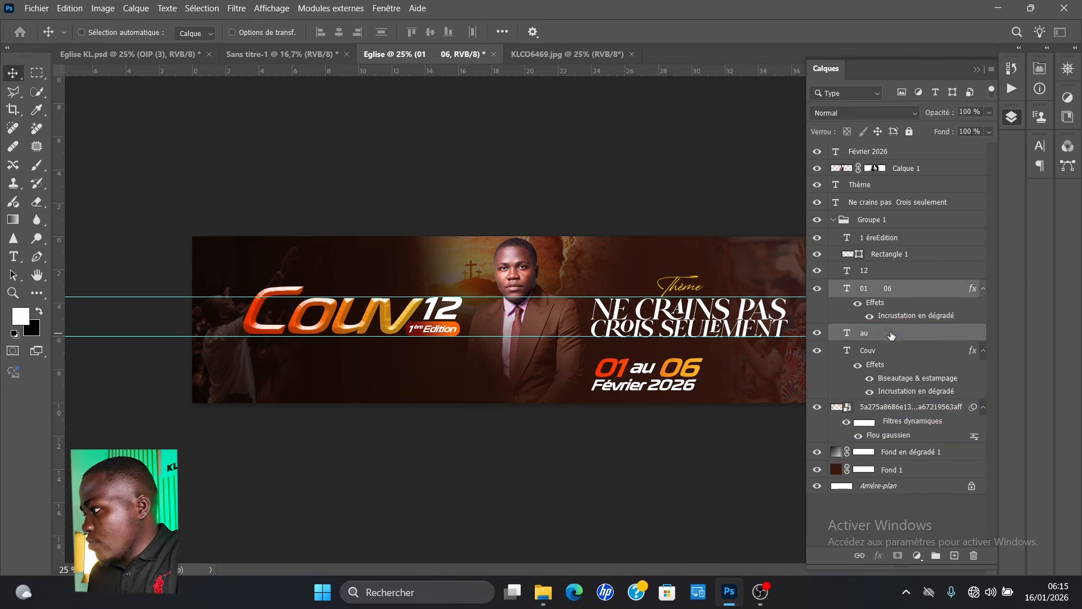
pyautogui.keyDown('ctrl'); pyautogui.click(902, 273); pyautogui.keyUp('ctrl')
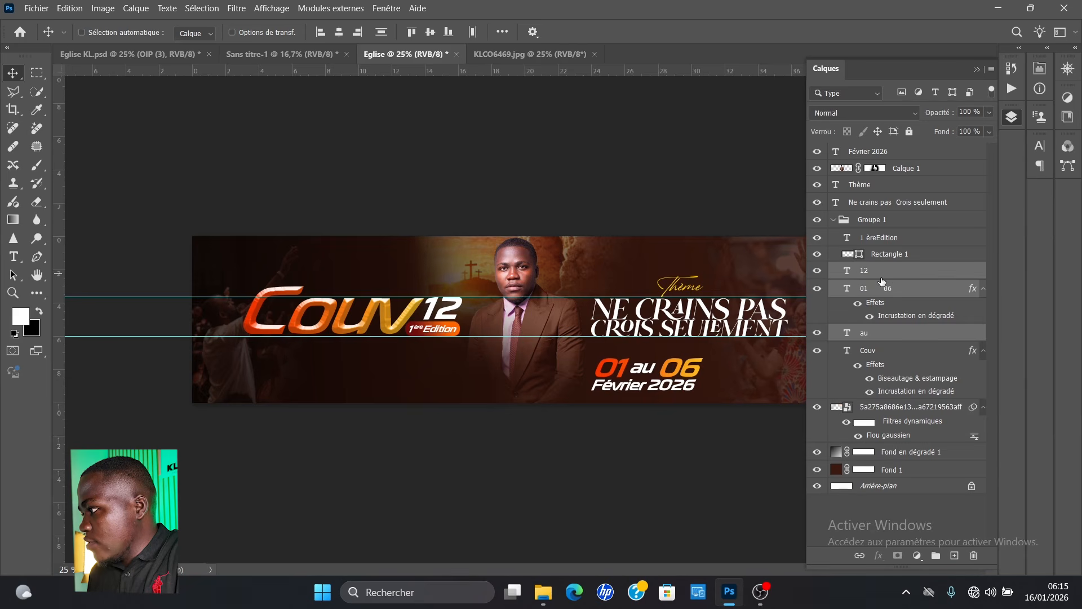
pyautogui.keyDown('ctrl'); pyautogui.click(878, 275); pyautogui.keyUp('ctrl')
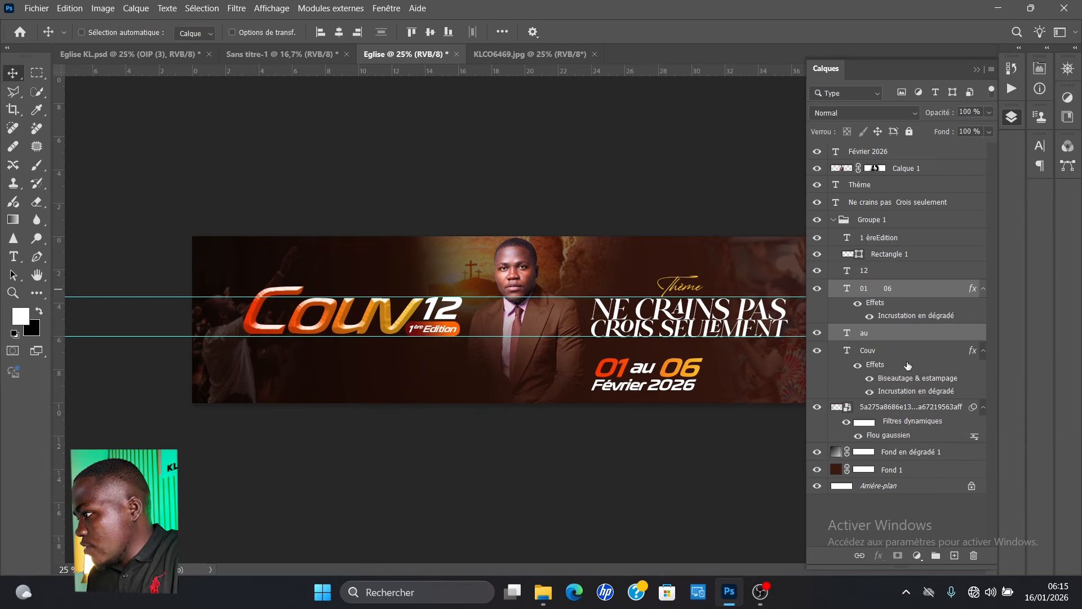
pyautogui.moveTo(885, 289); pyautogui.dragTo(871, 210)
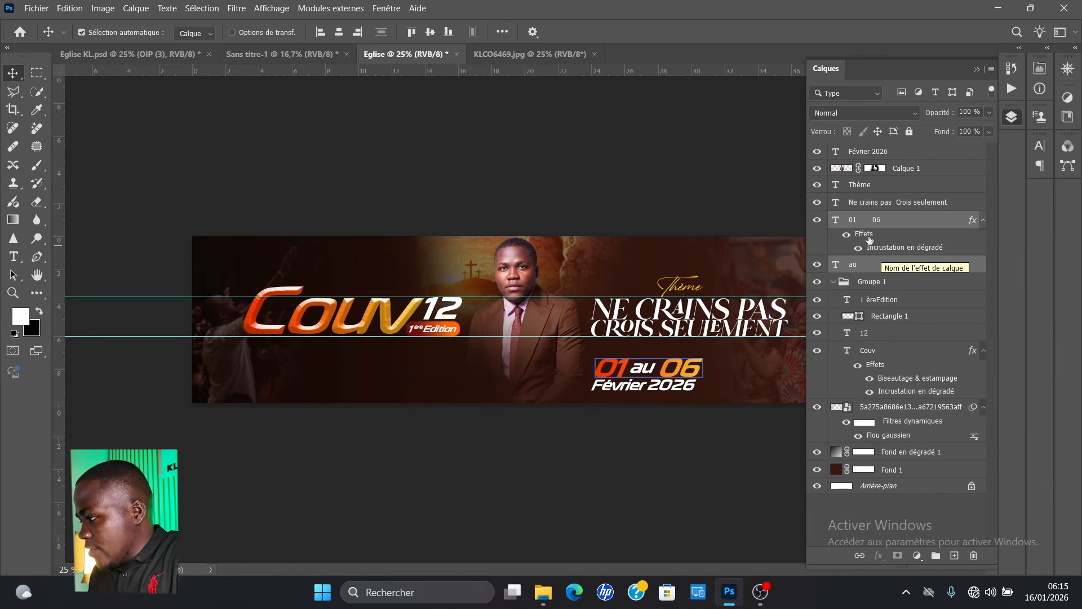
# - Group the "Février 2026", "01 06" and "au" layers and try scaling the group to about 90%
pyautogui.click(893, 265)
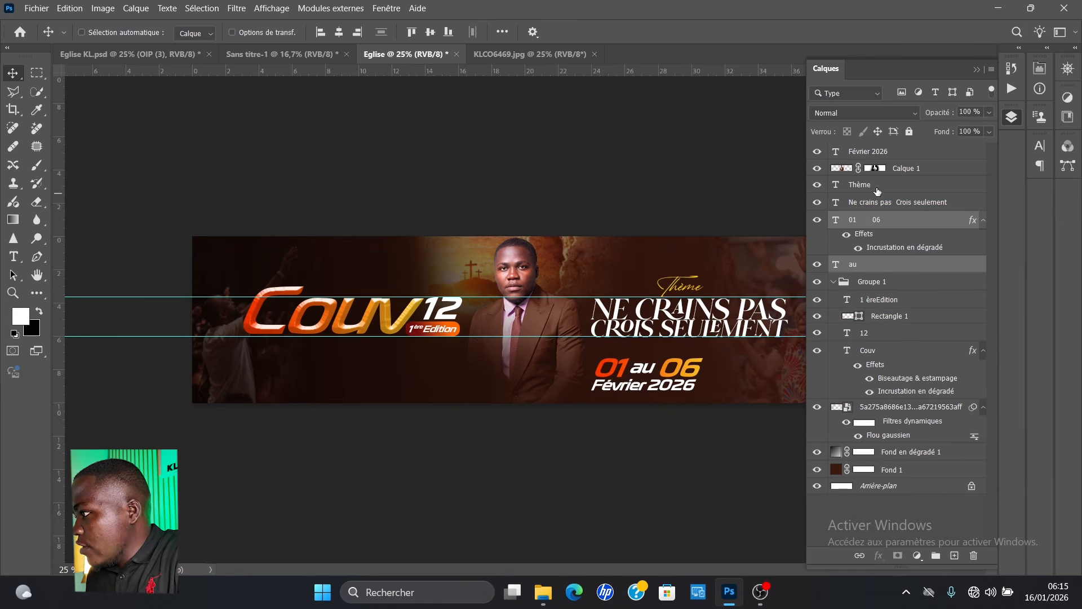
pyautogui.keyDown('ctrl'); pyautogui.click(883, 153); pyautogui.keyUp('ctrl')
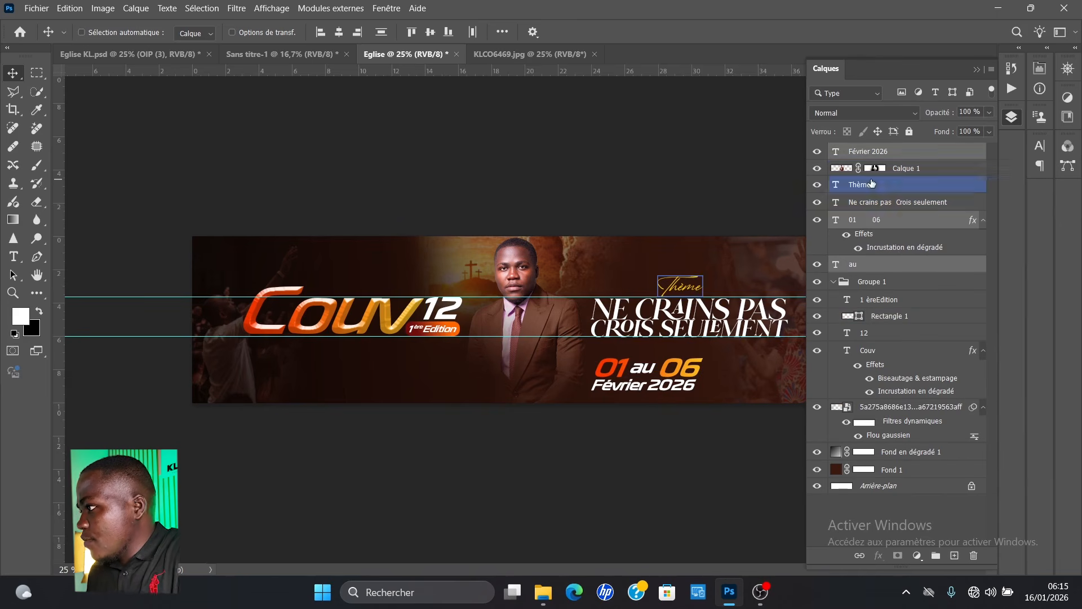
pyautogui.hotkey('ctrl', 'g')
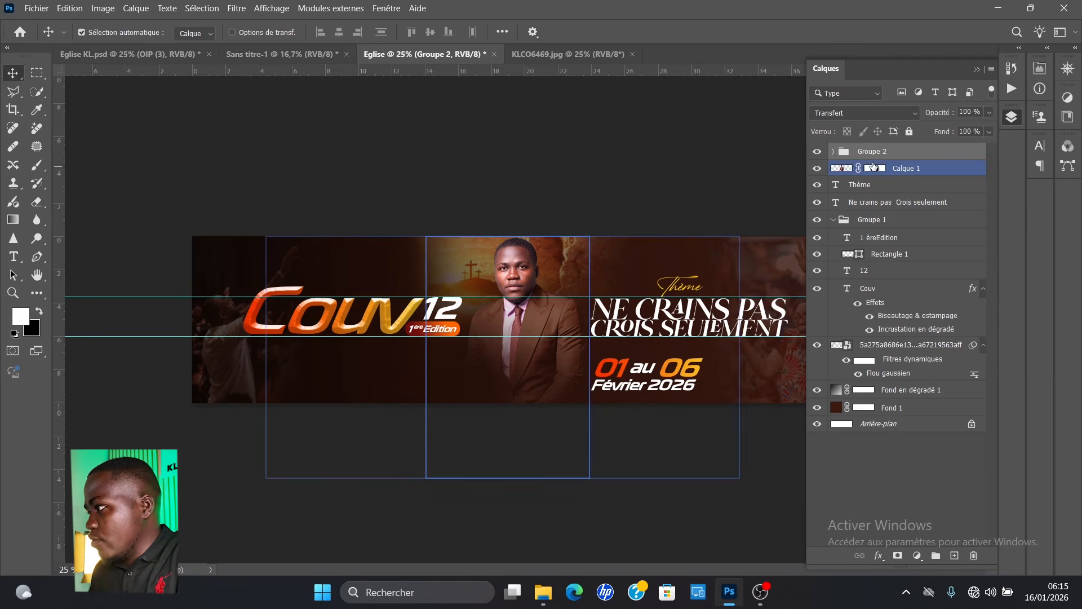
pyautogui.hotkey('ctrl', 't')
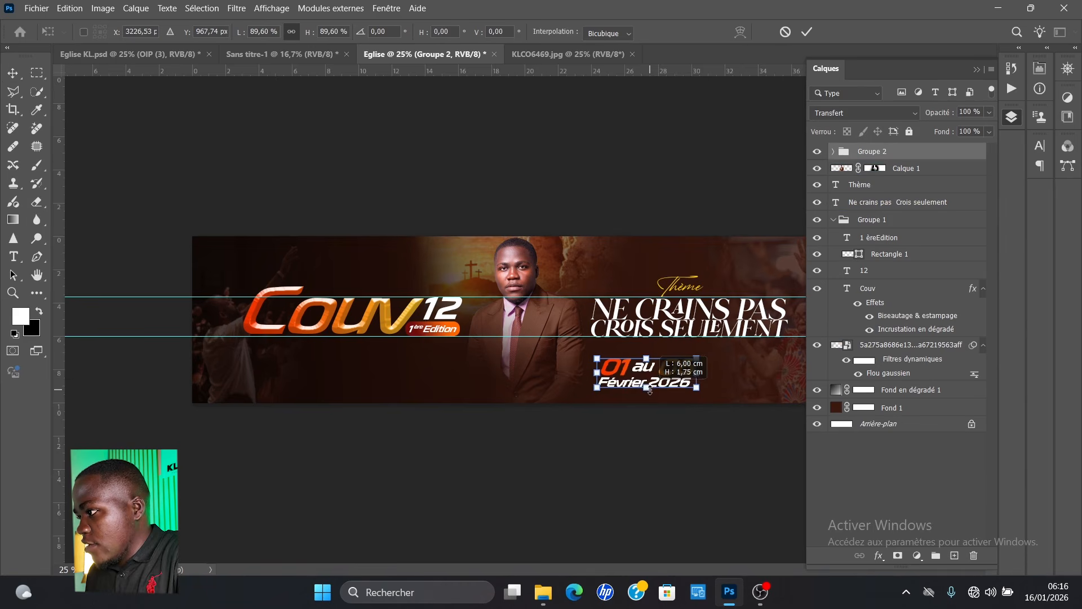
pyautogui.press('Return')
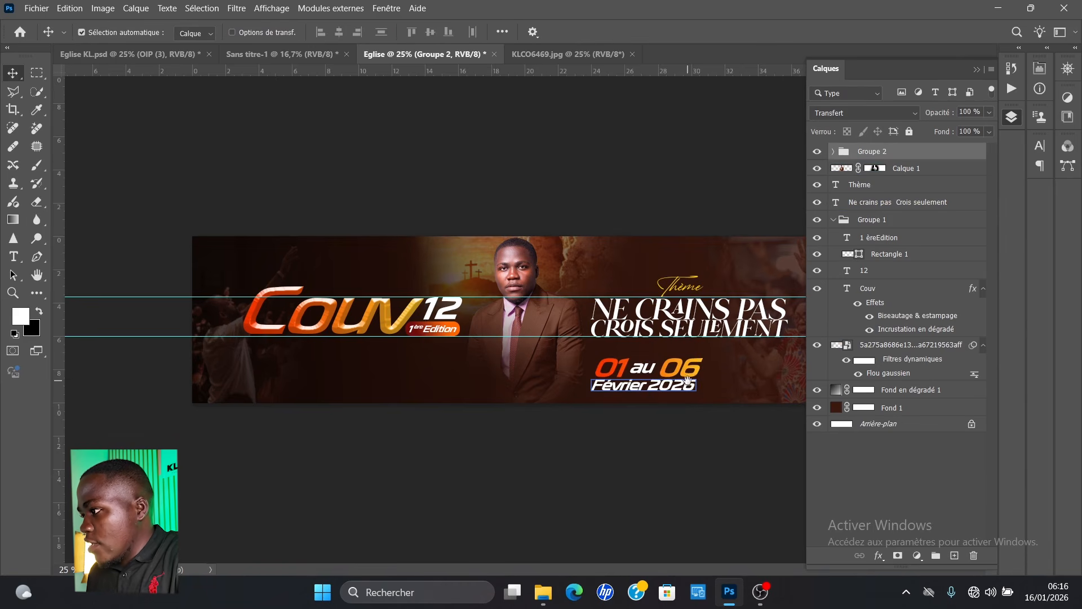
# - Add the text "10h" to the right of the "01 au 06" dates and commit it
pyautogui.scroll(-2, 697, 408)
pyautogui.scroll(4, 698, 408)
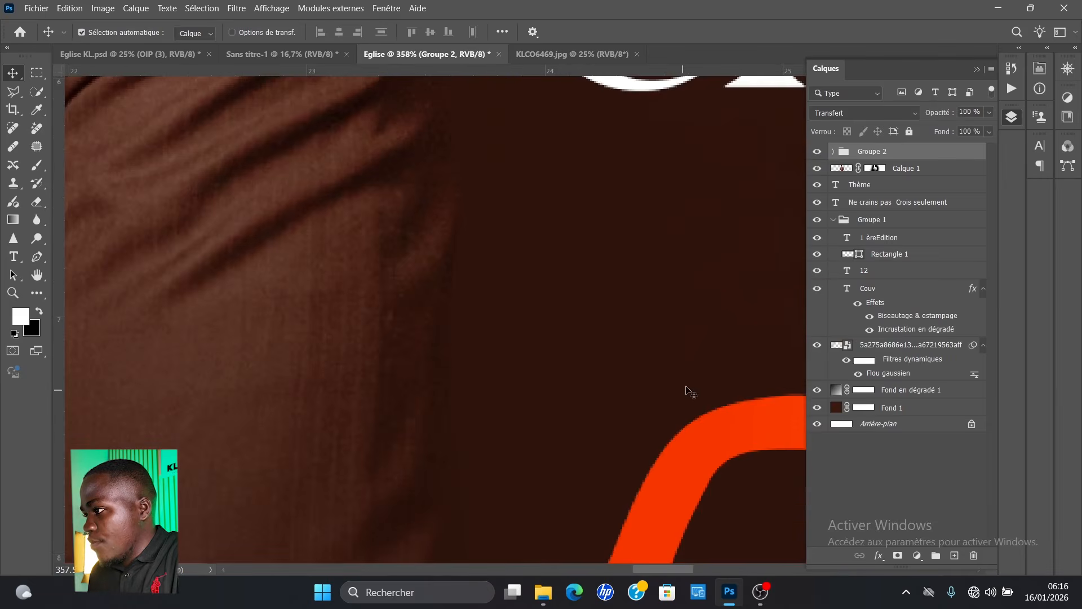
pyautogui.hotkey('ctrl', '0')
pyautogui.click(689, 392)
pyautogui.moveTo(397, 356); pyautogui.dragTo(338, 338)
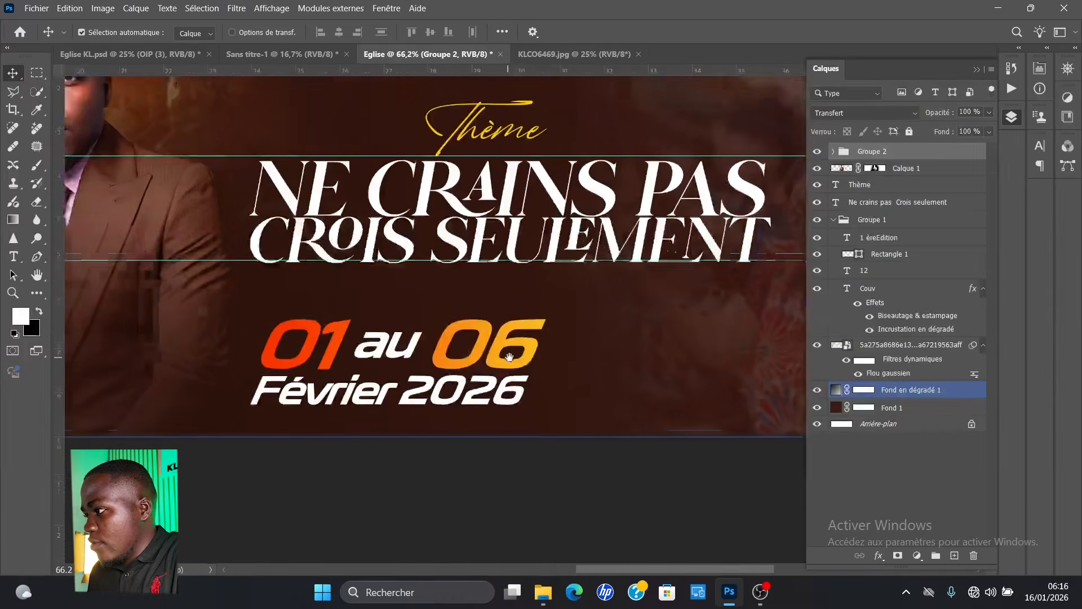
pyautogui.click(450, 338)
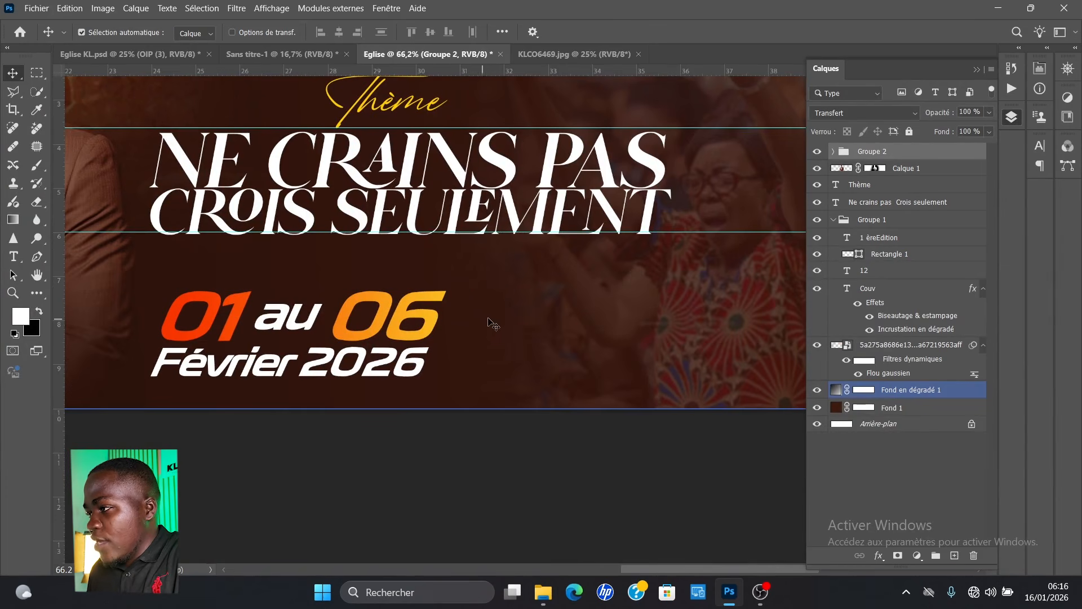
pyautogui.click(602, 374)
pyautogui.press('t')
pyautogui.click(591, 329)
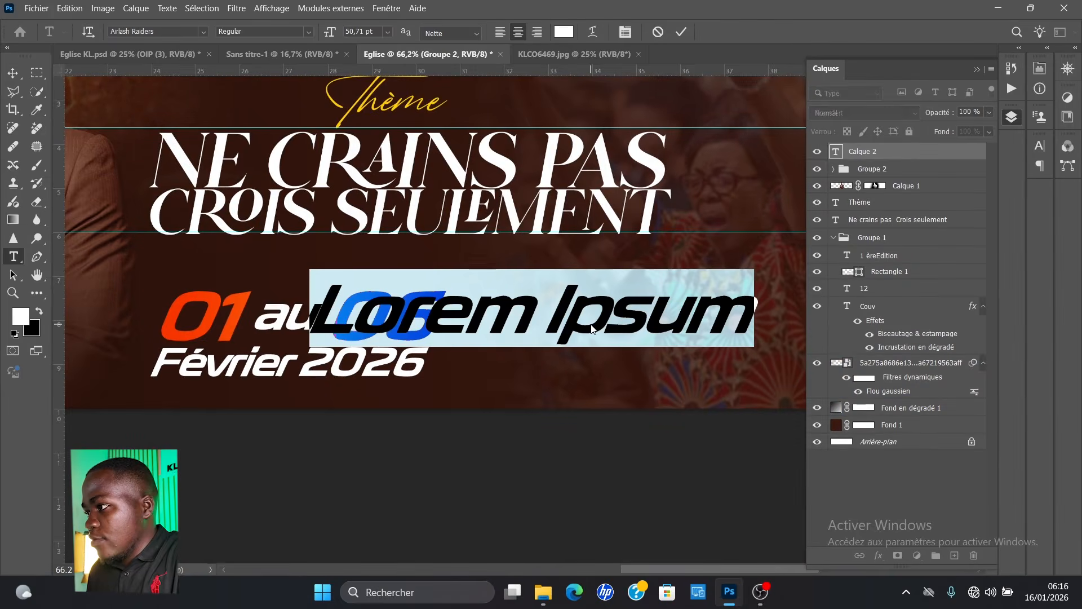
pyautogui.write('10h')
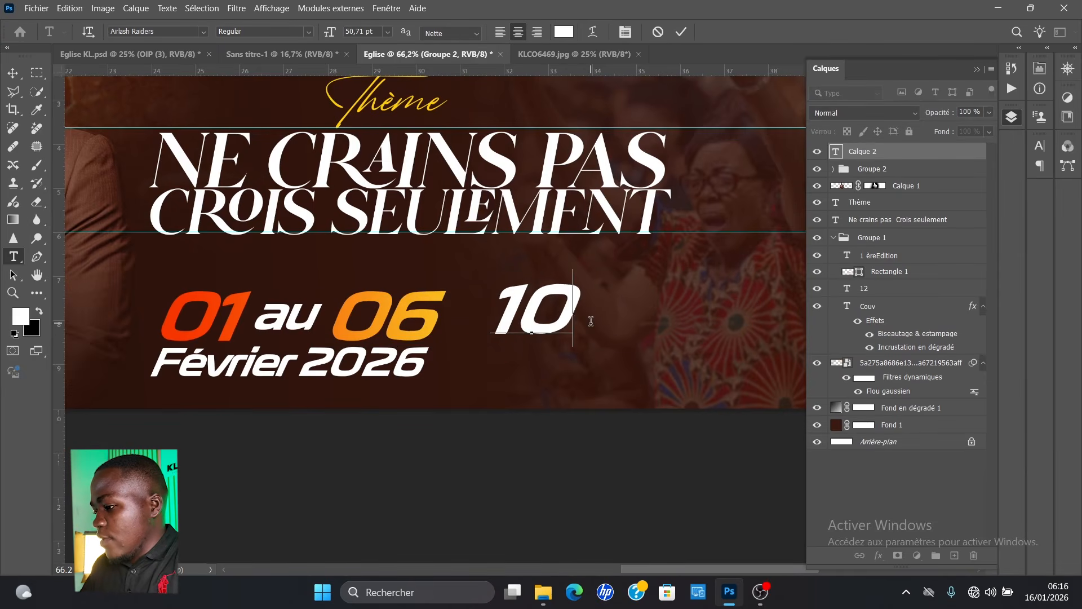
pyautogui.hotkey('ctrl', 'Return')
# - Enlarge the "10h" text to about 63 pt and center it vertically beside the two-line date block
pyautogui.hotkey('ctrl', 't')
pyautogui.moveTo(599, 345); pyautogui.dragTo(630, 364)
pyautogui.moveTo(590, 321); pyautogui.dragTo(612, 336)
pyautogui.press('Return')
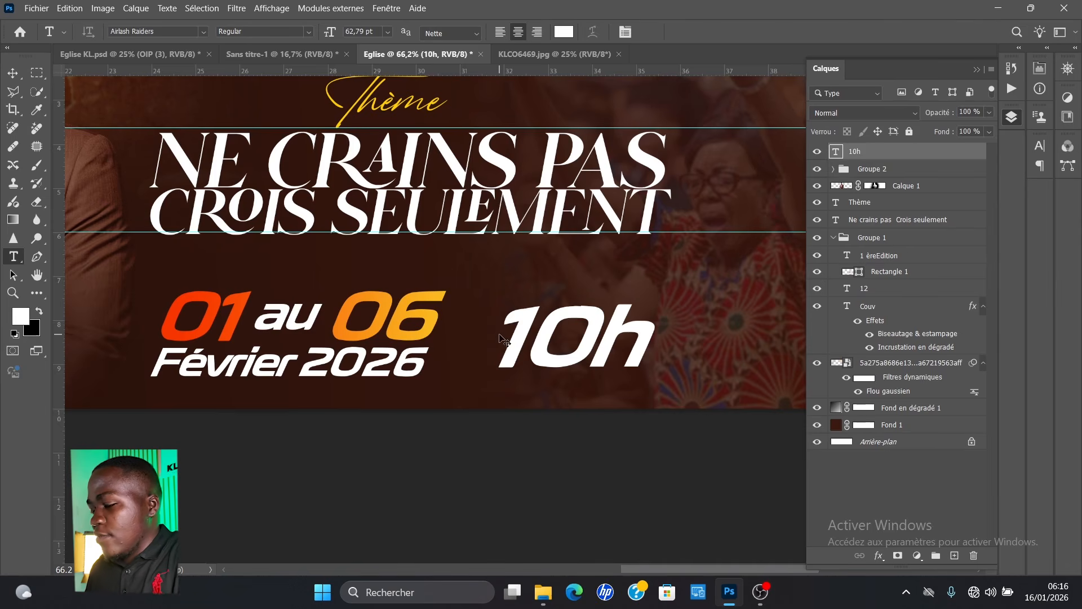
# - Draw a triangle shape about 2.3 × 2 cm in the empty area between the portrait and the "Thème" text
pyautogui.scroll(-1, 499, 338)
pyautogui.moveTo(473, 317); pyautogui.dragTo(494, 342)
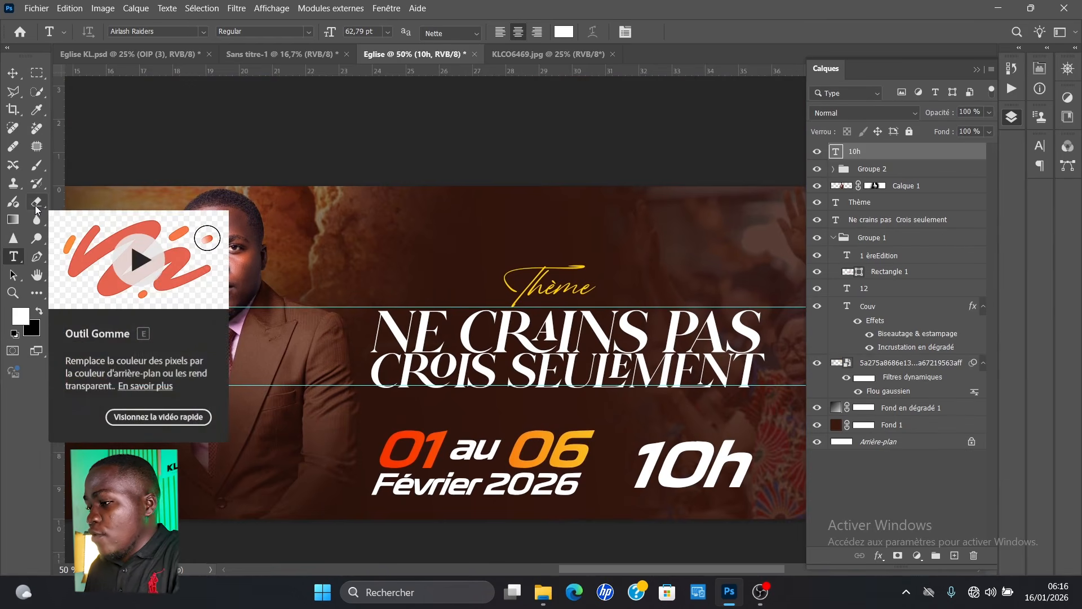
pyautogui.press('u')
pyautogui.click(39, 296)
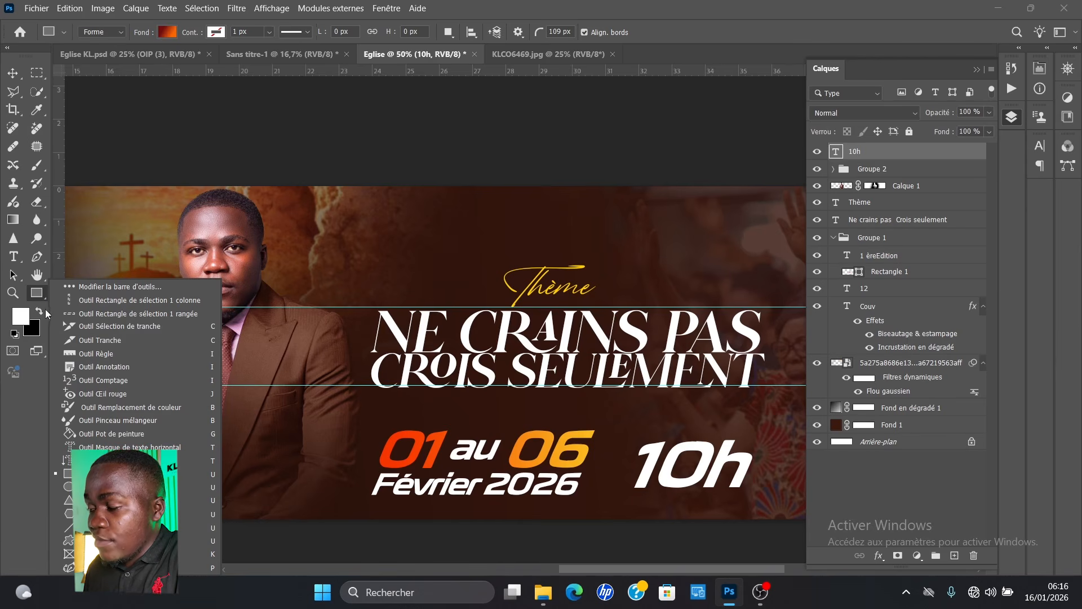
pyautogui.click(135, 500)
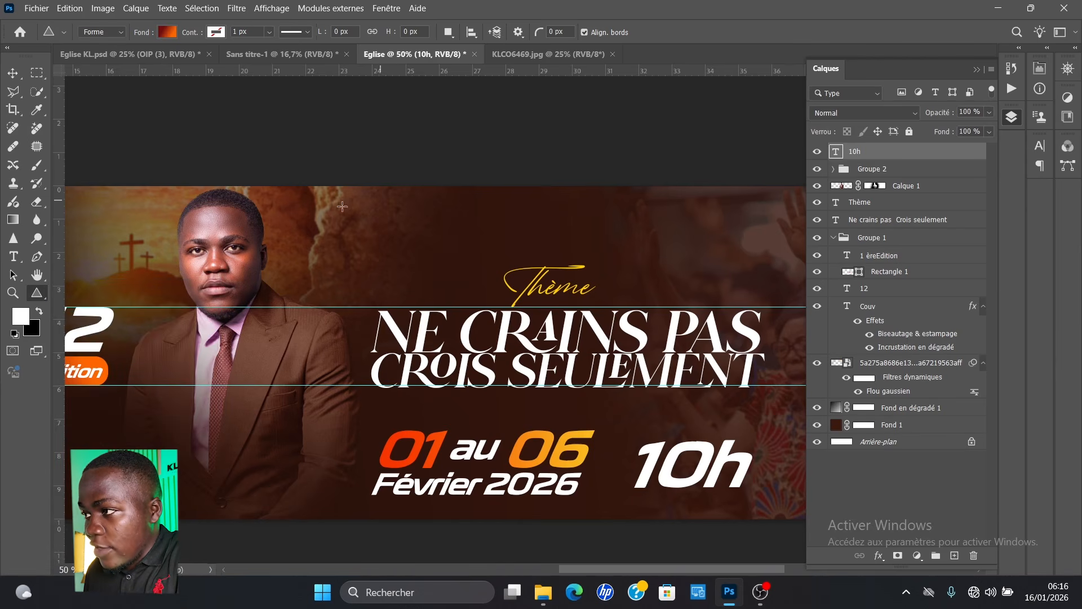
pyautogui.moveTo(332, 204); pyautogui.dragTo(422, 292)
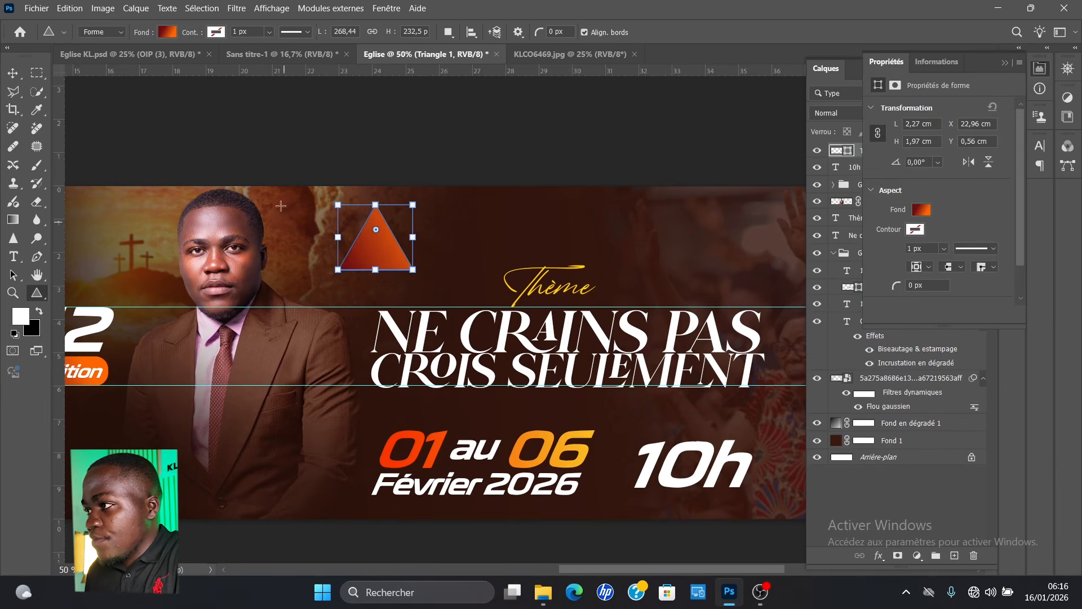
# - Replace the triangle's gradient fill with solid white
pyautogui.click(167, 32)
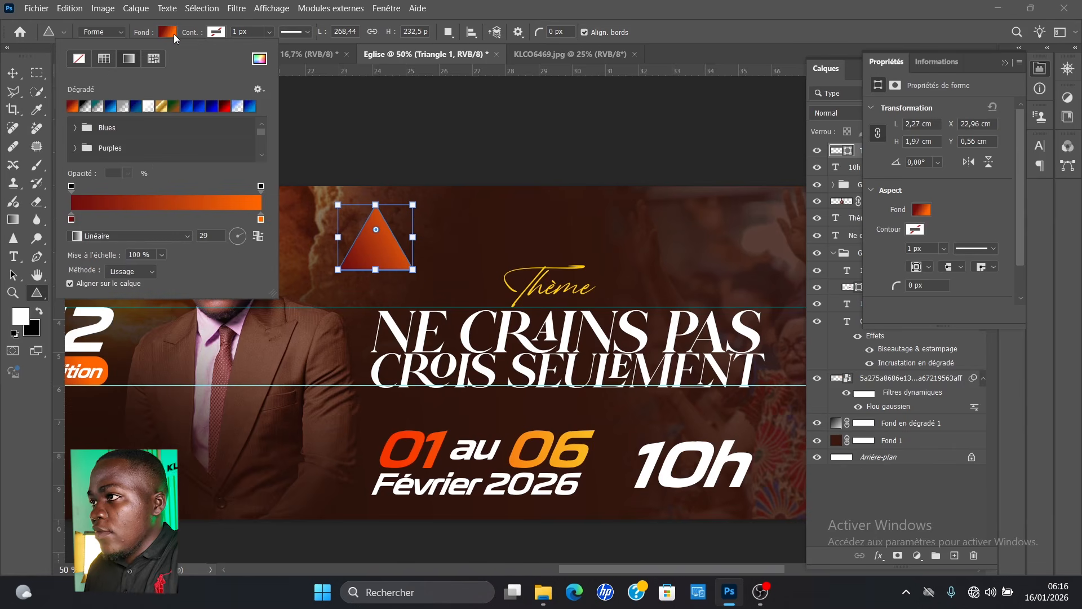
pyautogui.click(103, 59)
pyautogui.click(149, 107)
# - Rotate the white triangle 90° so it points to the right
pyautogui.click(12, 73)
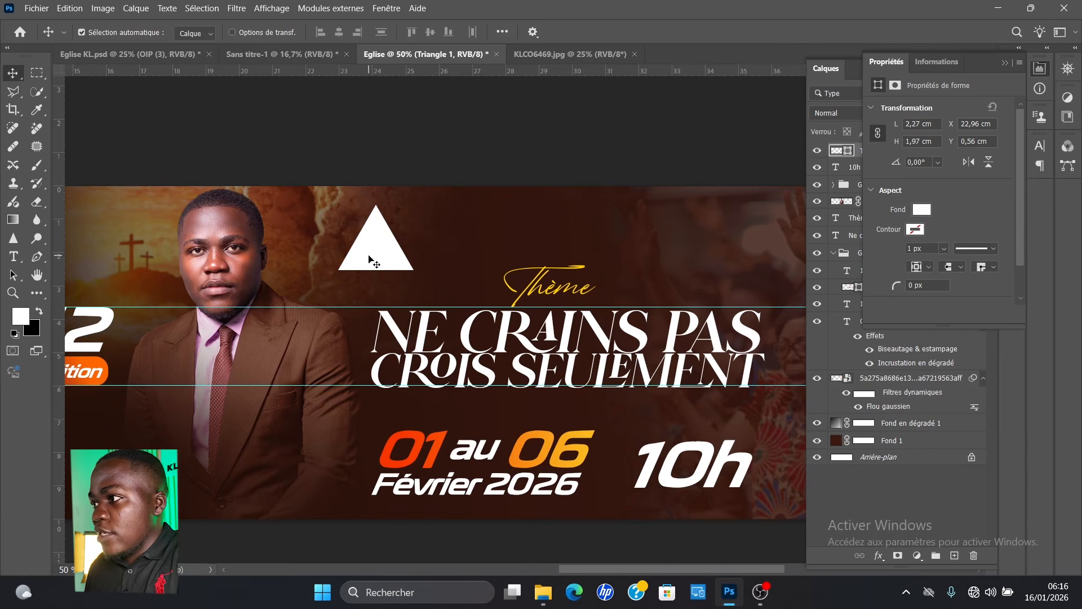
pyautogui.hotkey('ctrl', 't')
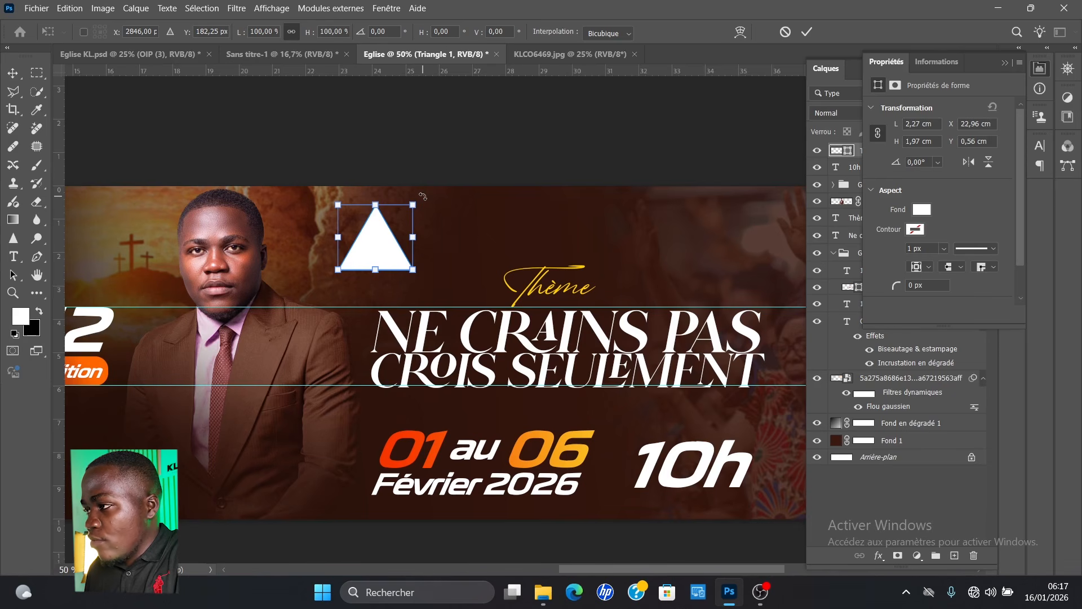
pyautogui.moveTo(422, 196); pyautogui.dragTo(416, 286)
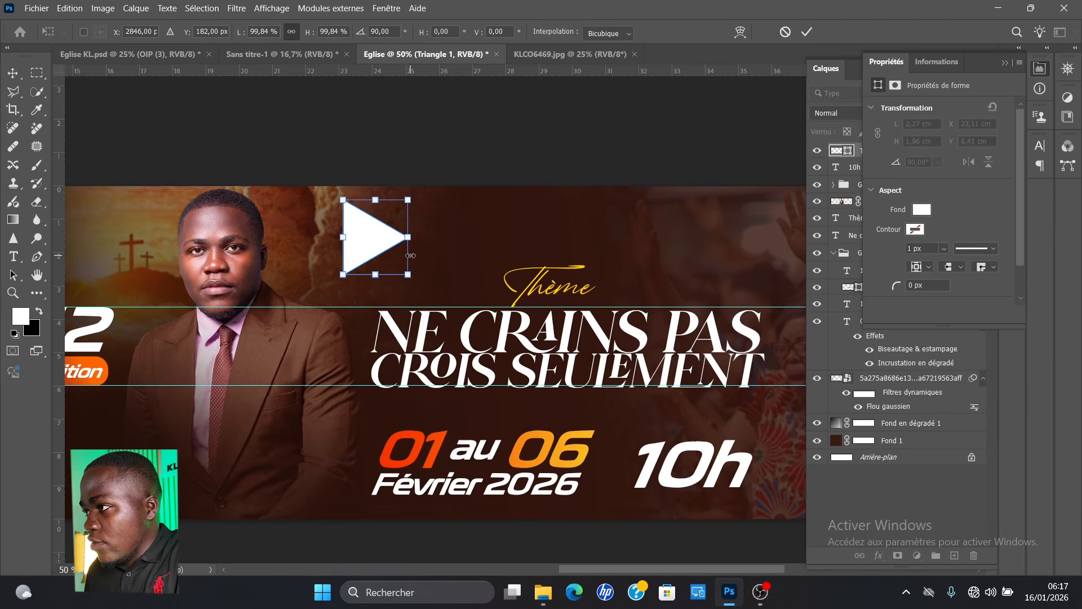
pyautogui.press('Return')
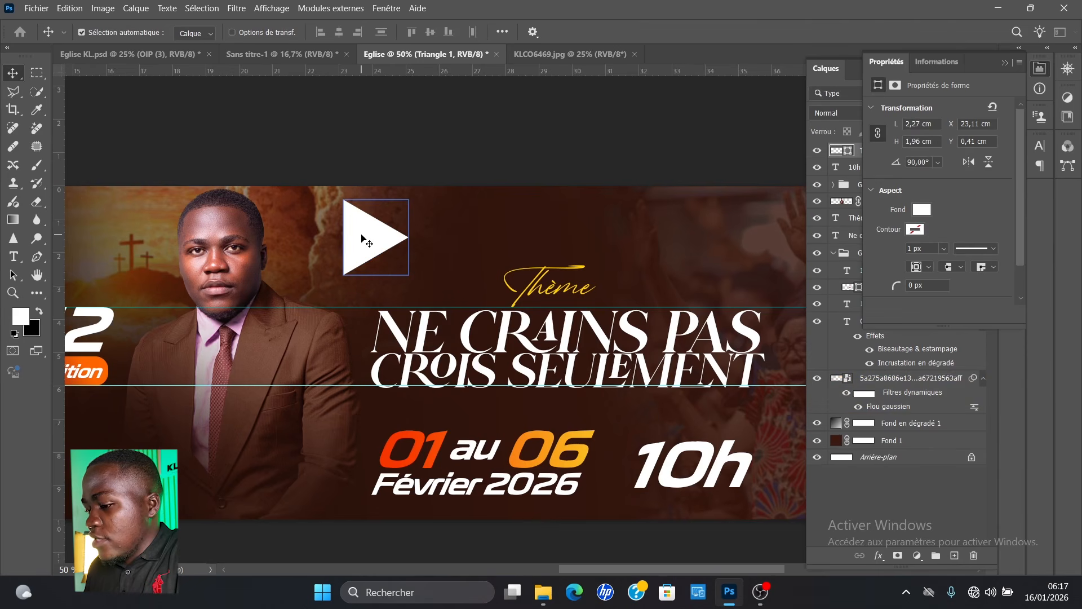
# - Shift the triangle slightly right and place a duplicate about 1 cm to its left, overlapping the original
pyautogui.moveTo(361, 235); pyautogui.dragTo(391, 241)
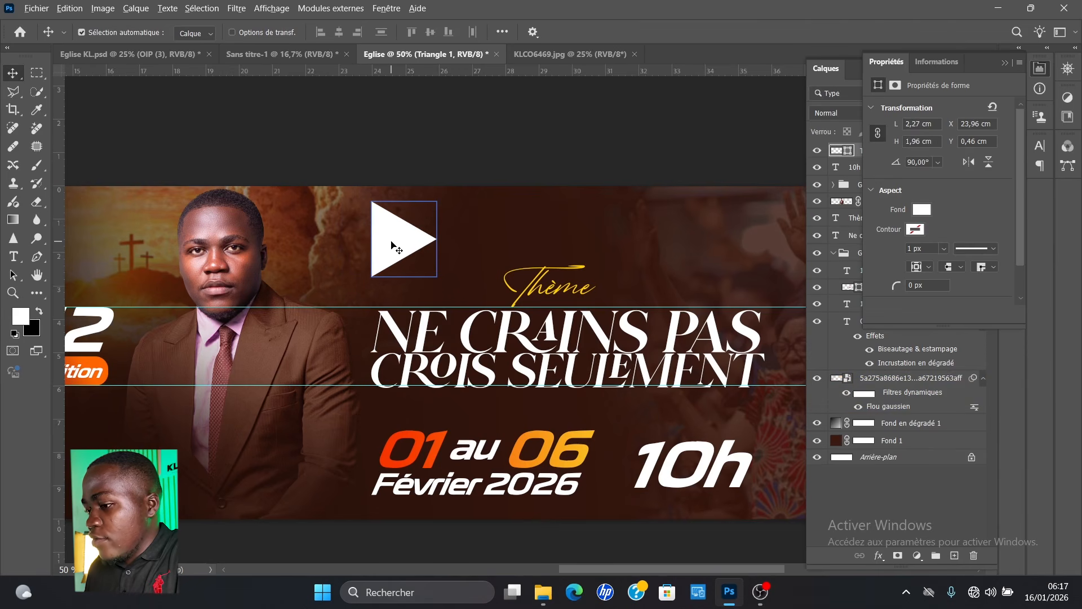
pyautogui.moveTo(391, 245); pyautogui.dragTo(362, 242)
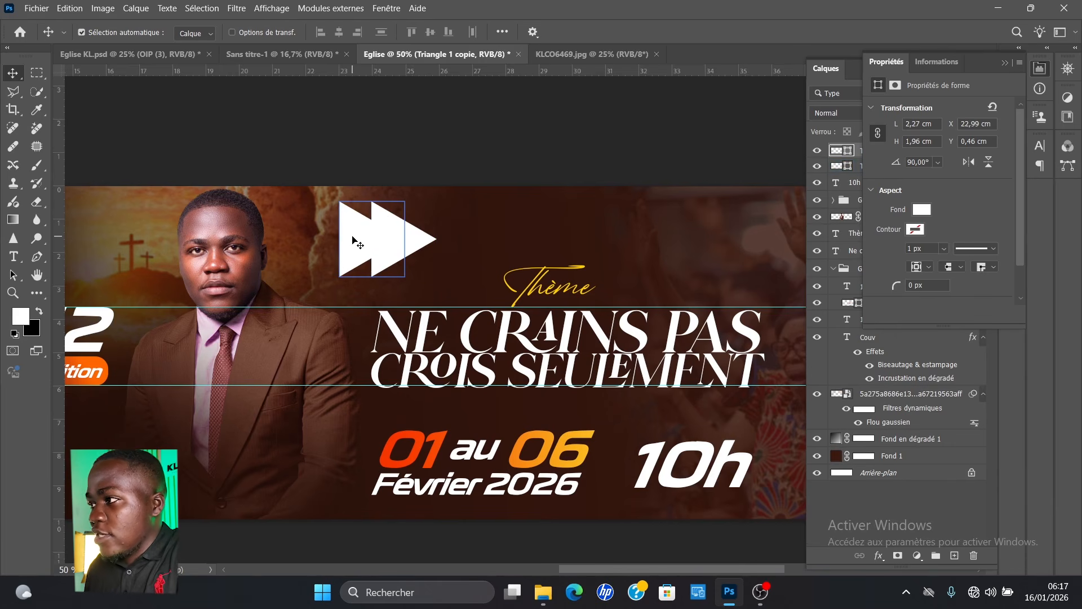
pyautogui.click(1006, 63)
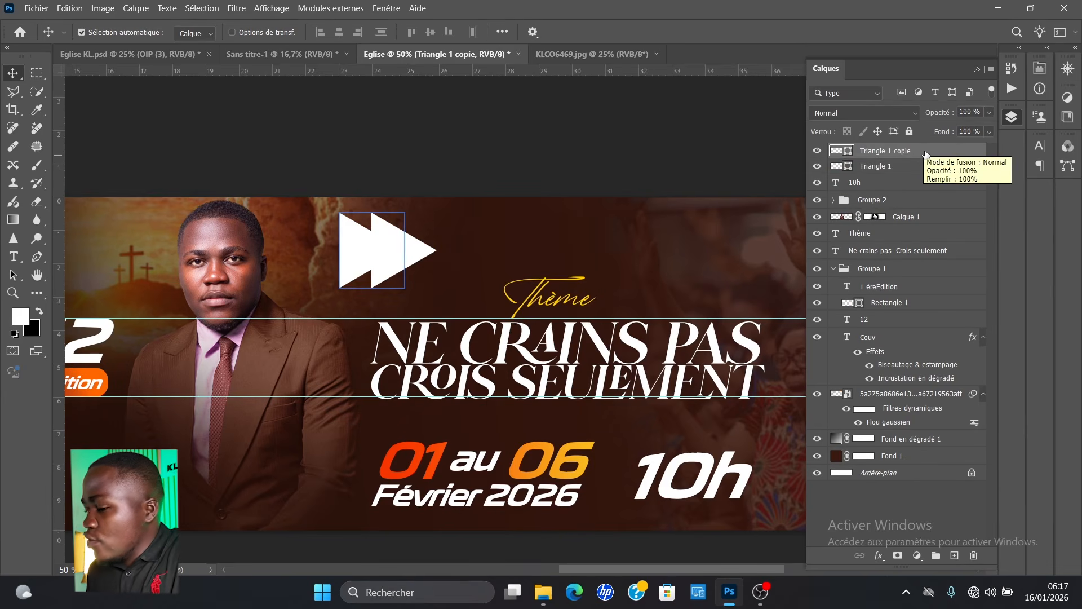
# - Load the duplicate triangle's outline as a selection, hide the duplicate and make the original triangle active
pyautogui.press('ctrl')
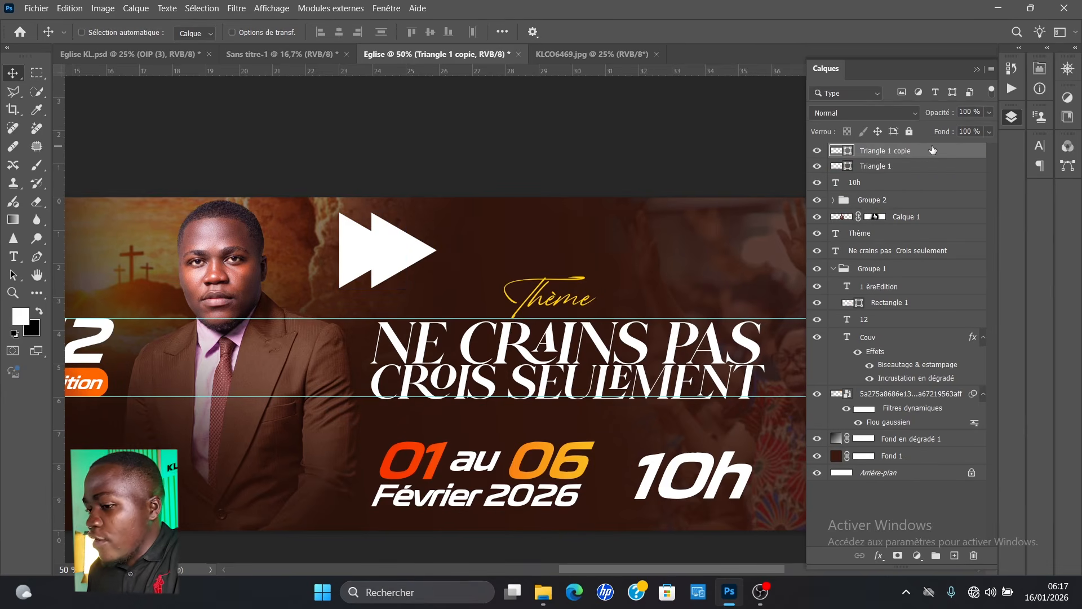
pyautogui.keyDown('ctrl'); pyautogui.click(838, 156); pyautogui.keyUp('ctrl')
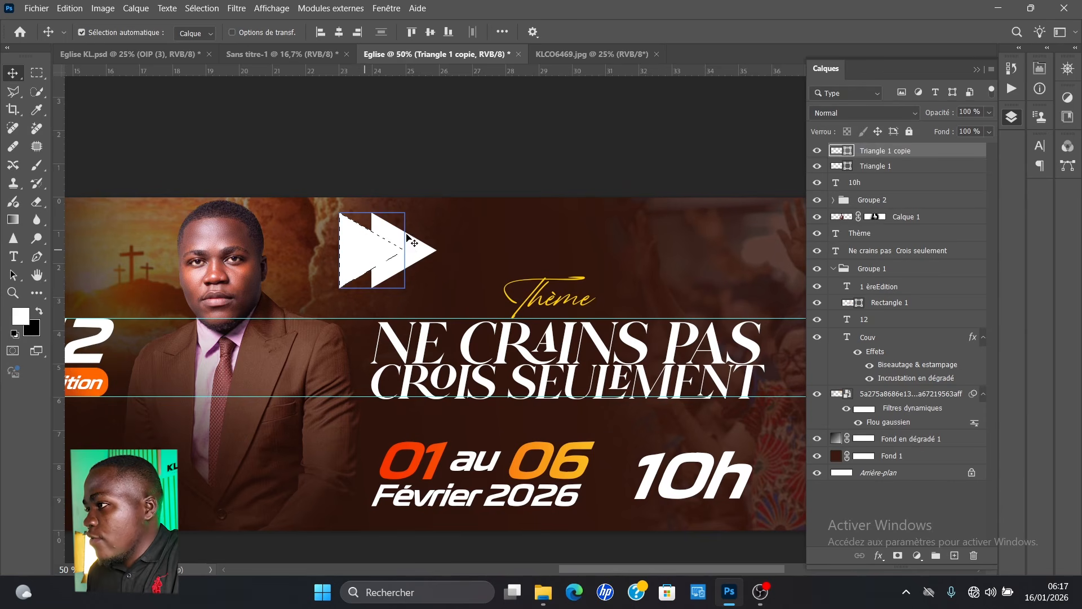
pyautogui.click(843, 164)
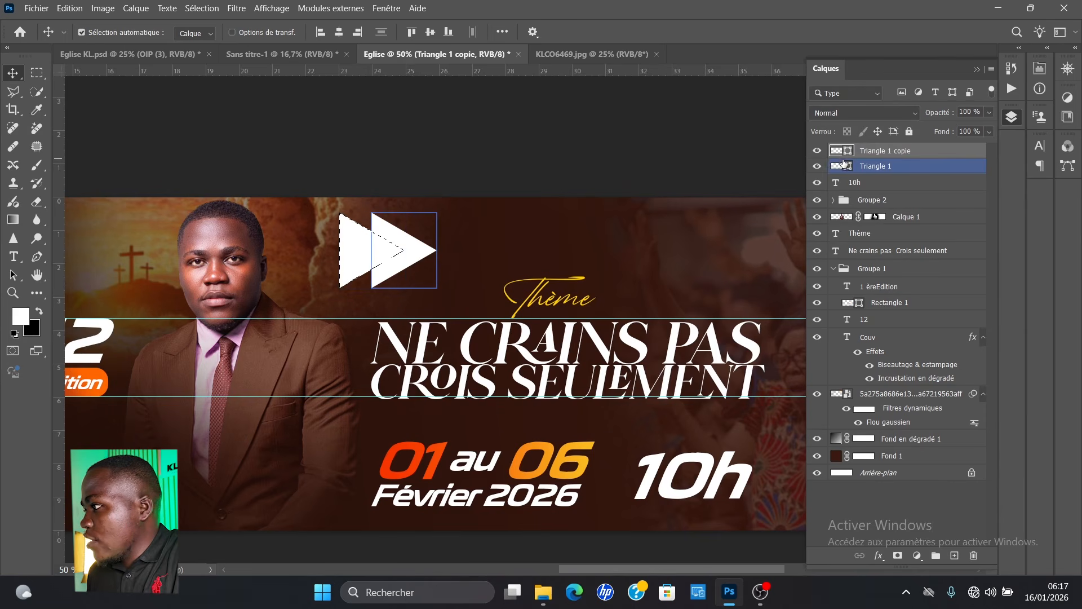
pyautogui.click(817, 150)
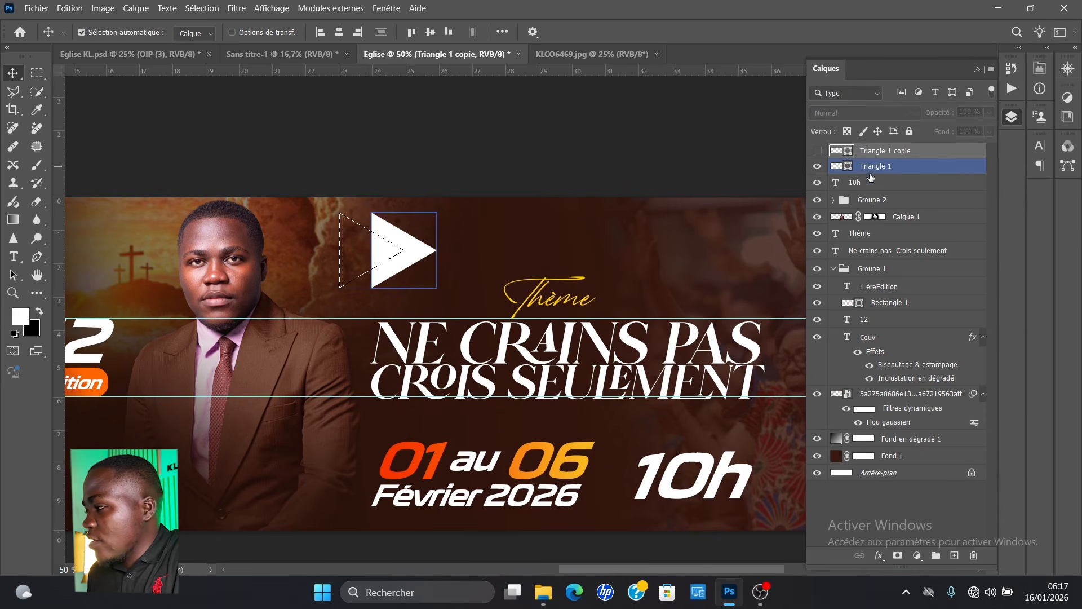
pyautogui.click(907, 167)
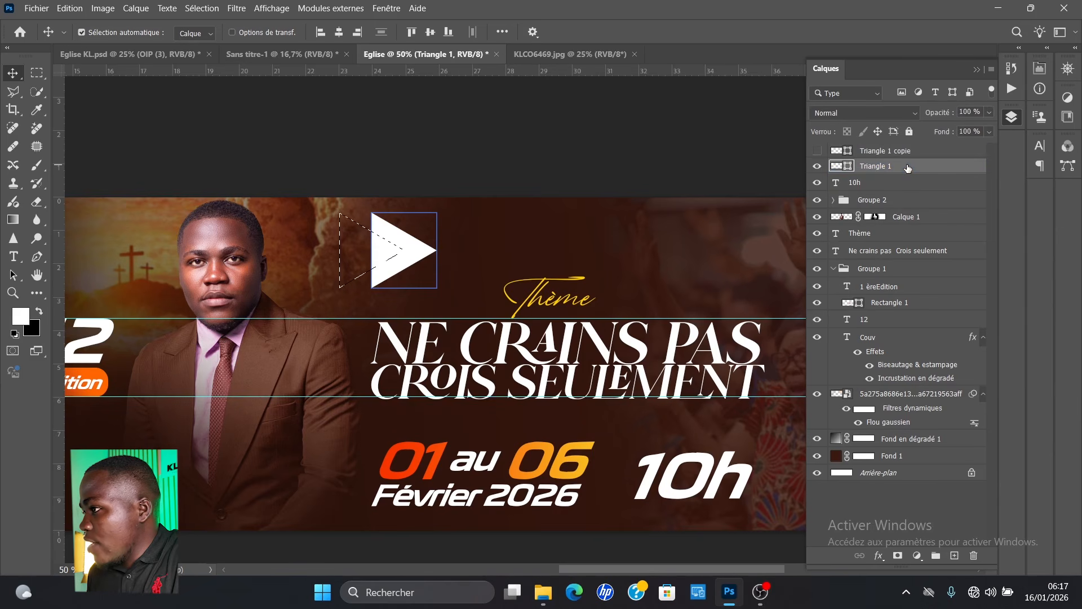
# - Mask the original triangle with the loaded selection and invert the mask to cut it into a chevron
pyautogui.click(897, 556)
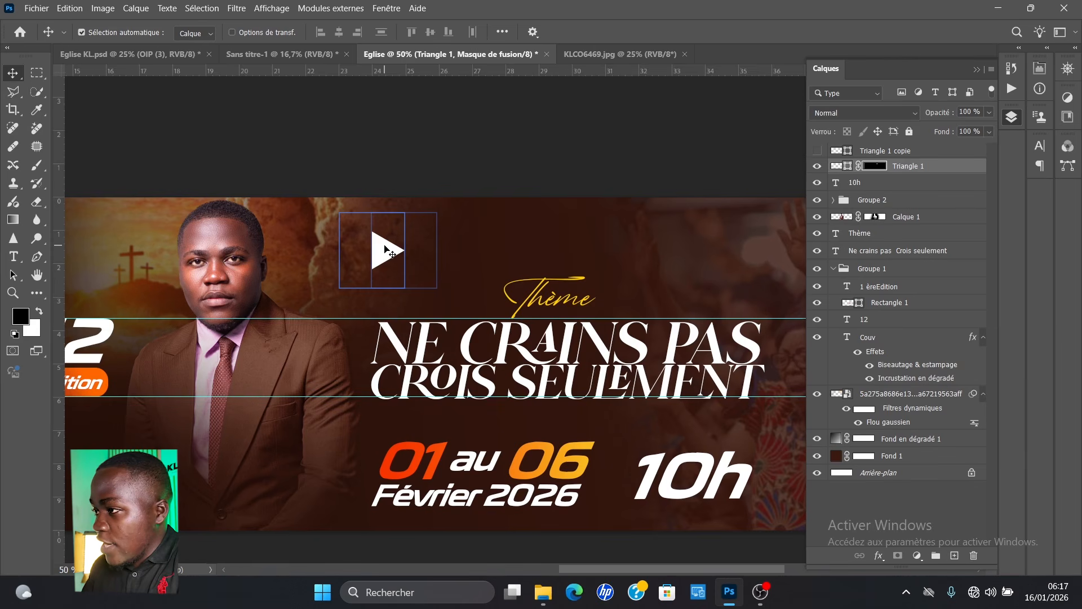
pyautogui.press('ctrl')
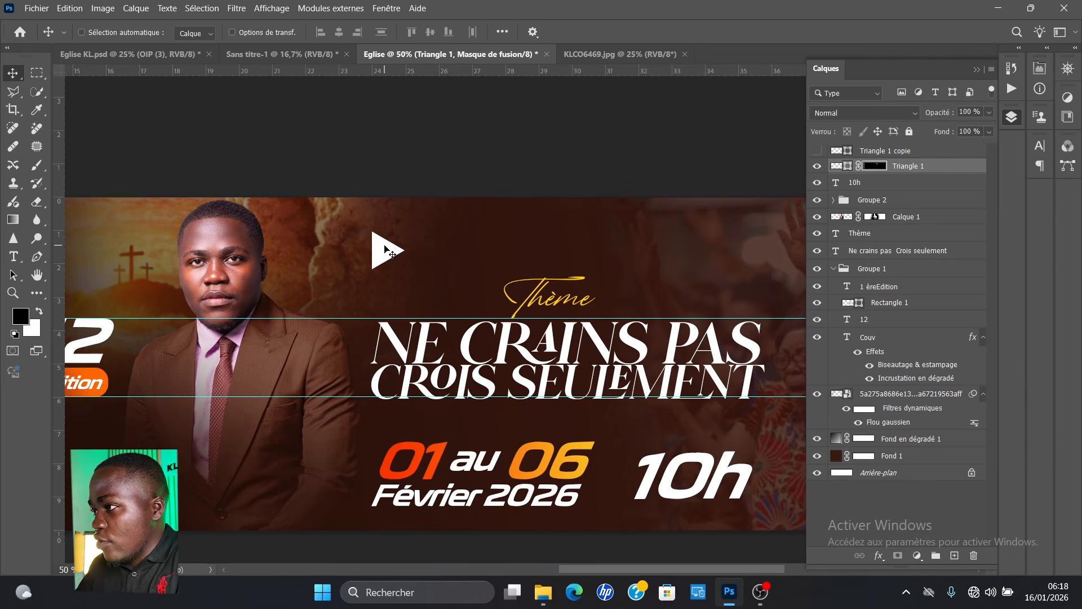
pyautogui.hotkey('ctrl', 'BackSpace')
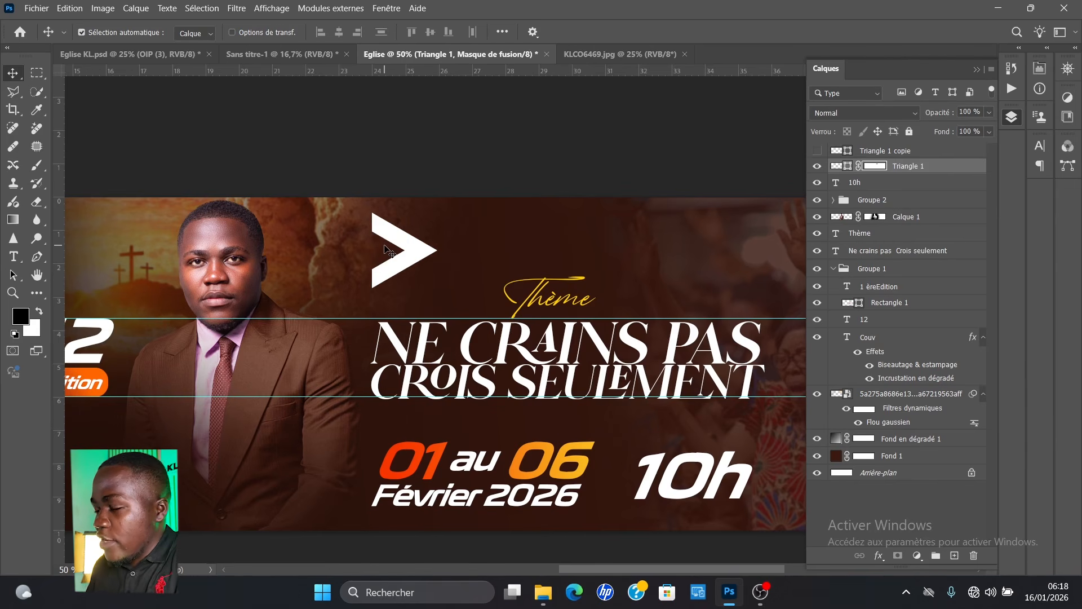
# - Nudge the chevron up and reshape it slightly narrower and taller, about 1.7 × 2.6 cm
pyautogui.moveTo(402, 249); pyautogui.dragTo(414, 246)
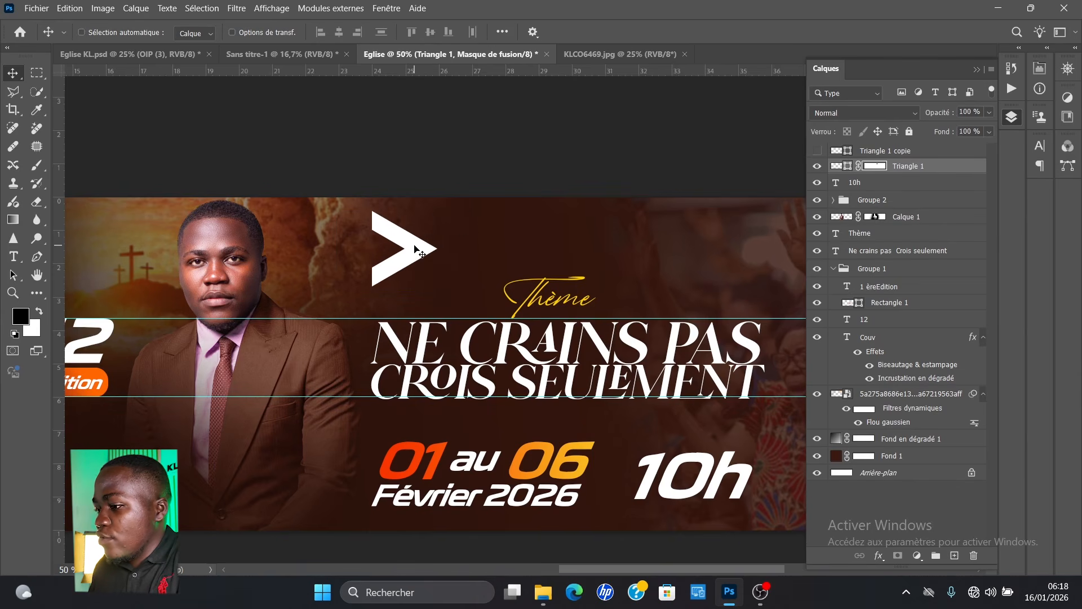
pyautogui.hotkey('ctrl', 't')
pyautogui.moveTo(404, 288); pyautogui.dragTo(403, 289)
pyautogui.moveTo(404, 280); pyautogui.dragTo(407, 303)
pyautogui.press('Return')
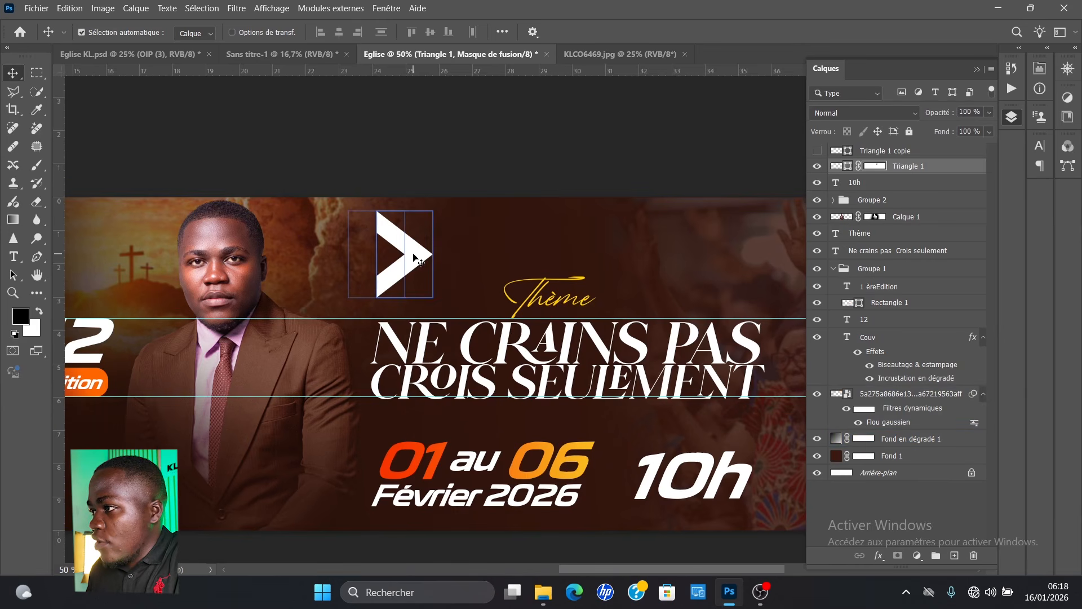
# - Duplicate the chevron about 1.2 cm to its left and convert both chevrons into one smart object
pyautogui.moveTo(401, 255); pyautogui.dragTo(371, 257)
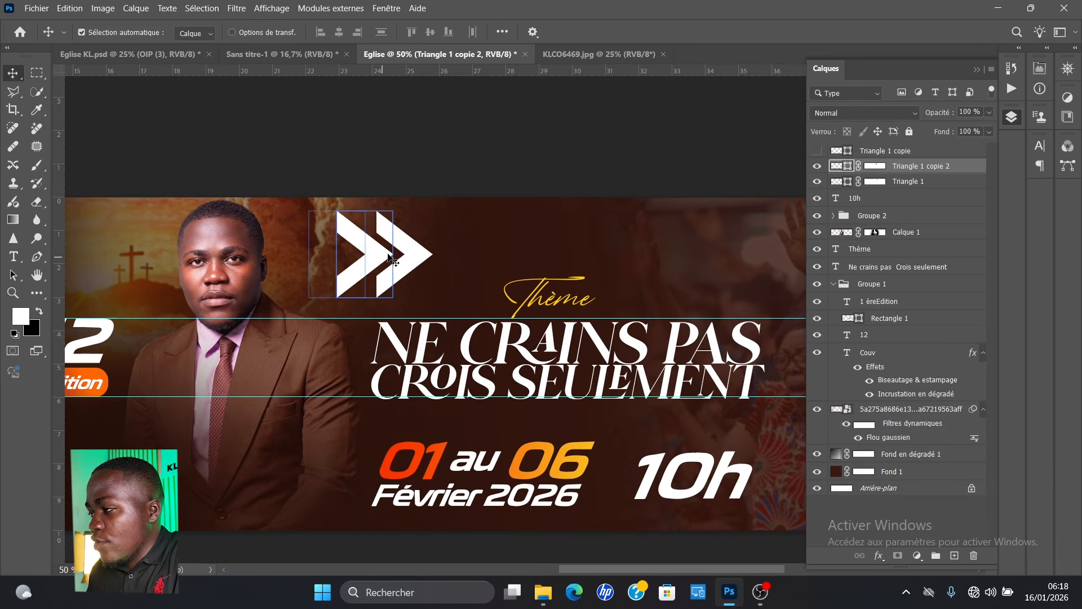
pyautogui.press('x')
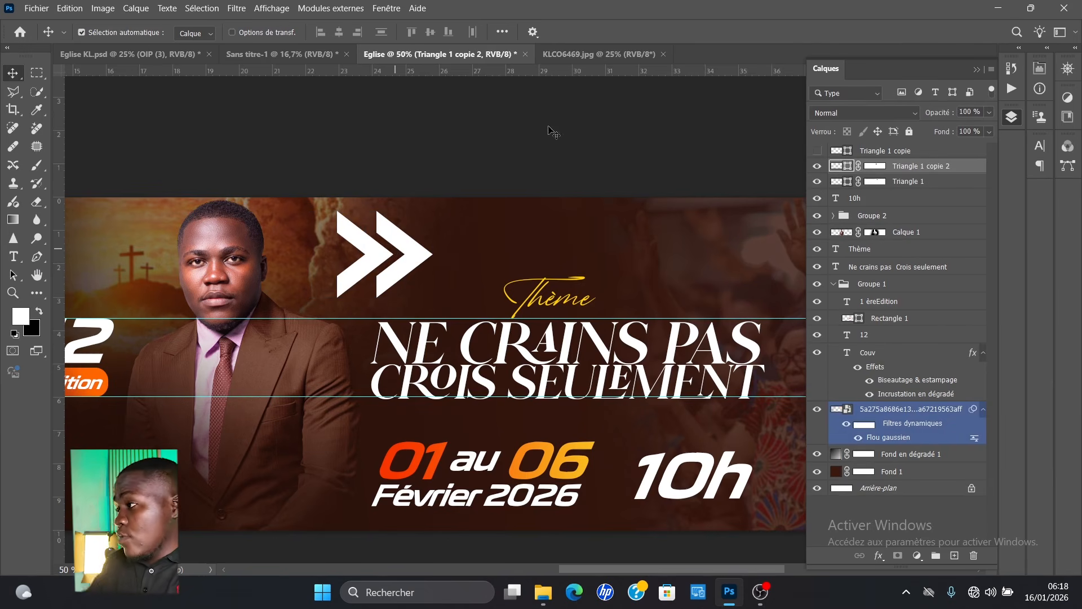
pyautogui.keyDown('ctrl'); pyautogui.click(905, 182); pyautogui.keyUp('ctrl')
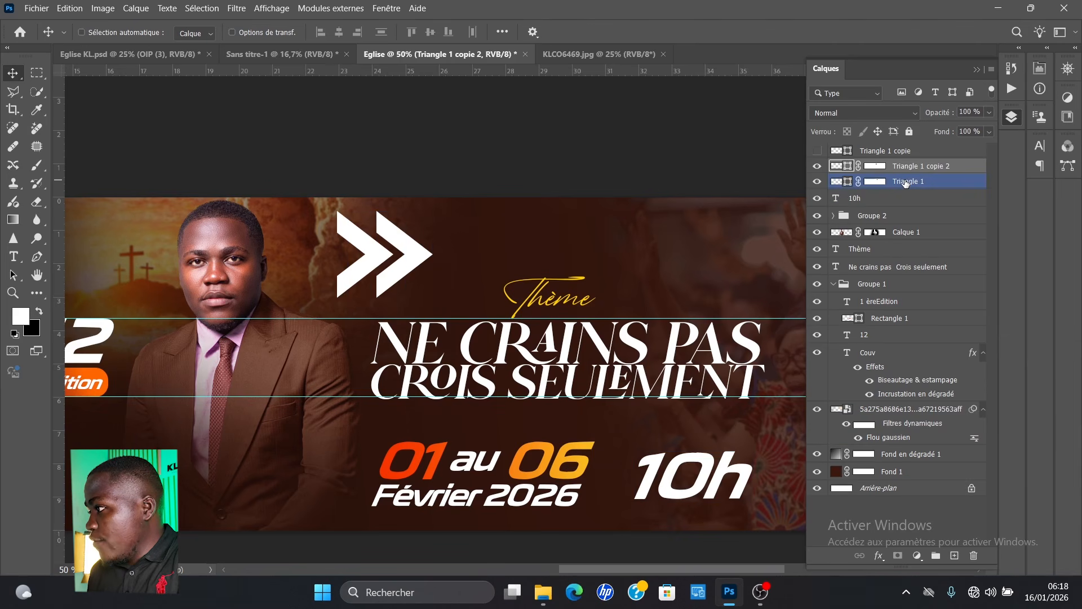
pyautogui.keyDown('ctrl'); pyautogui.click(920, 184); pyautogui.keyUp('ctrl')
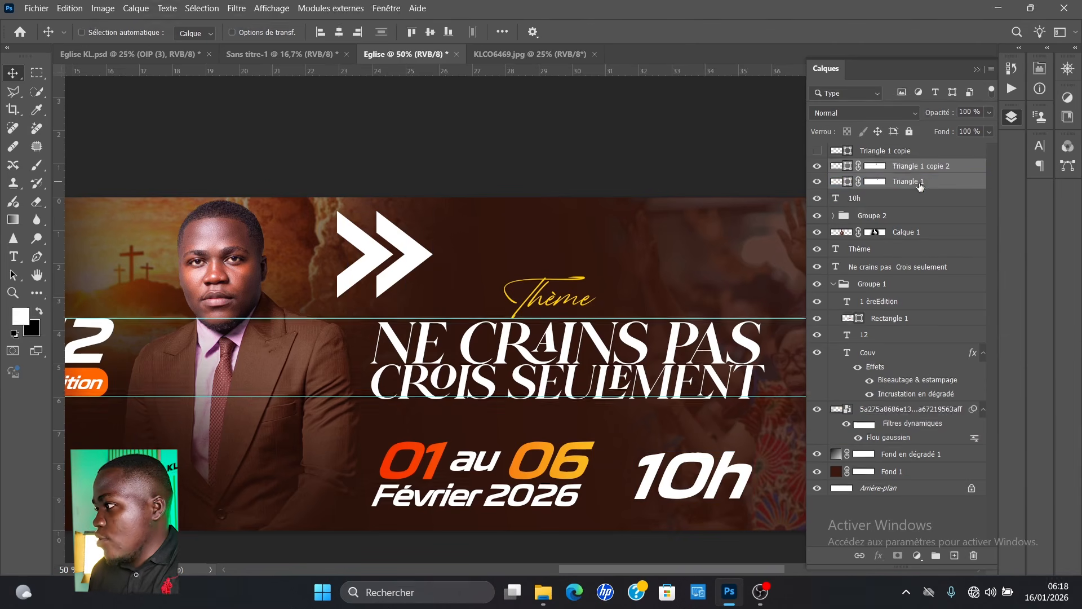
pyautogui.rightClick(913, 180)
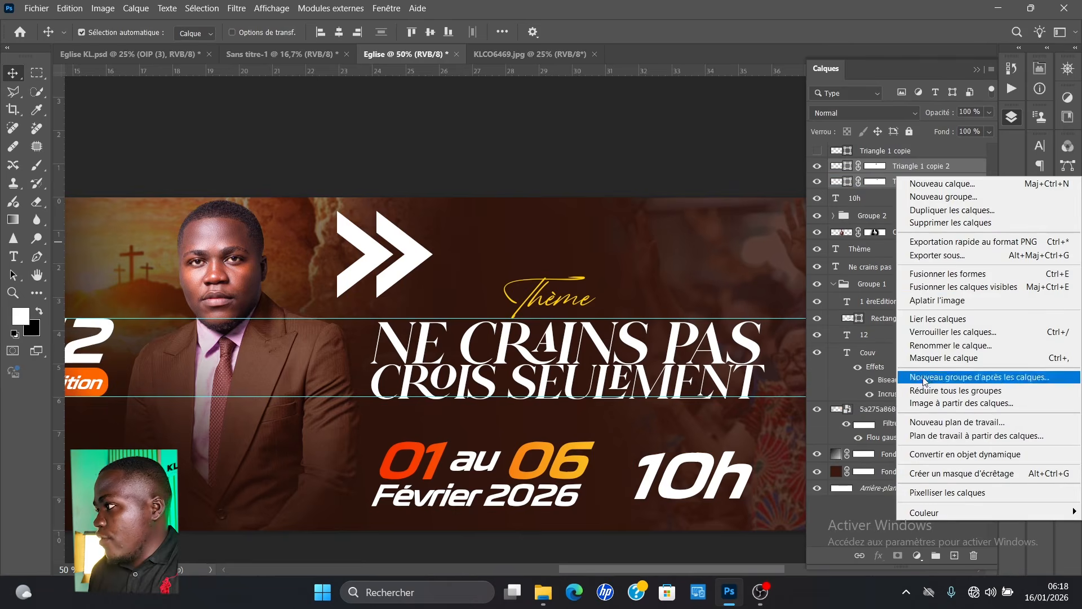
pyautogui.click(933, 457)
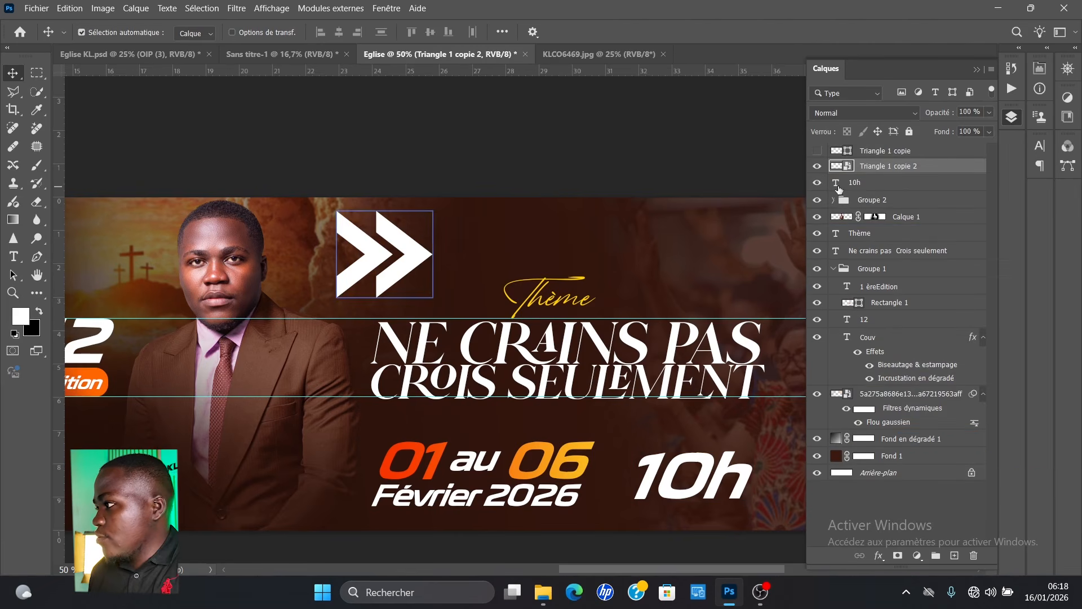
# - Mask the double chevron down to its central band using a rectangular selection about 3.5 × 1.4 cm
pyautogui.click(39, 78)
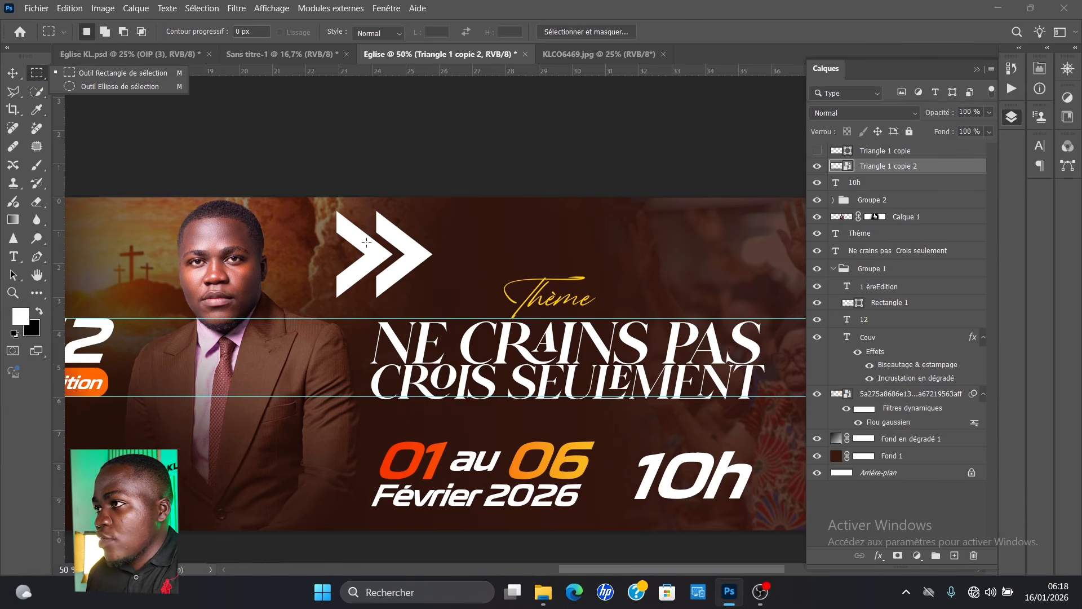
pyautogui.moveTo(335, 230); pyautogui.dragTo(452, 276)
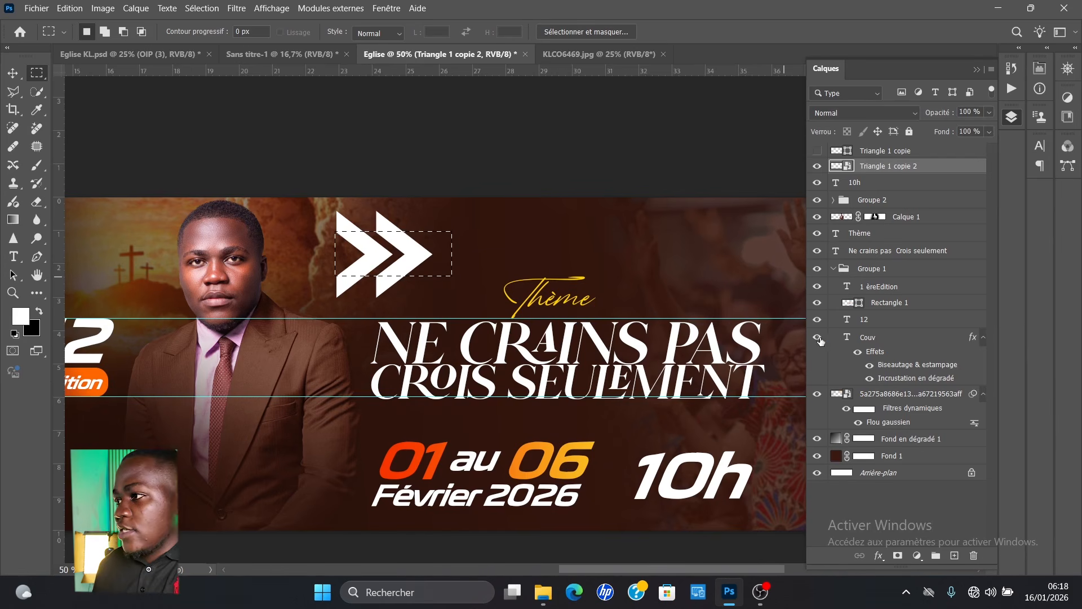
pyautogui.click(897, 555)
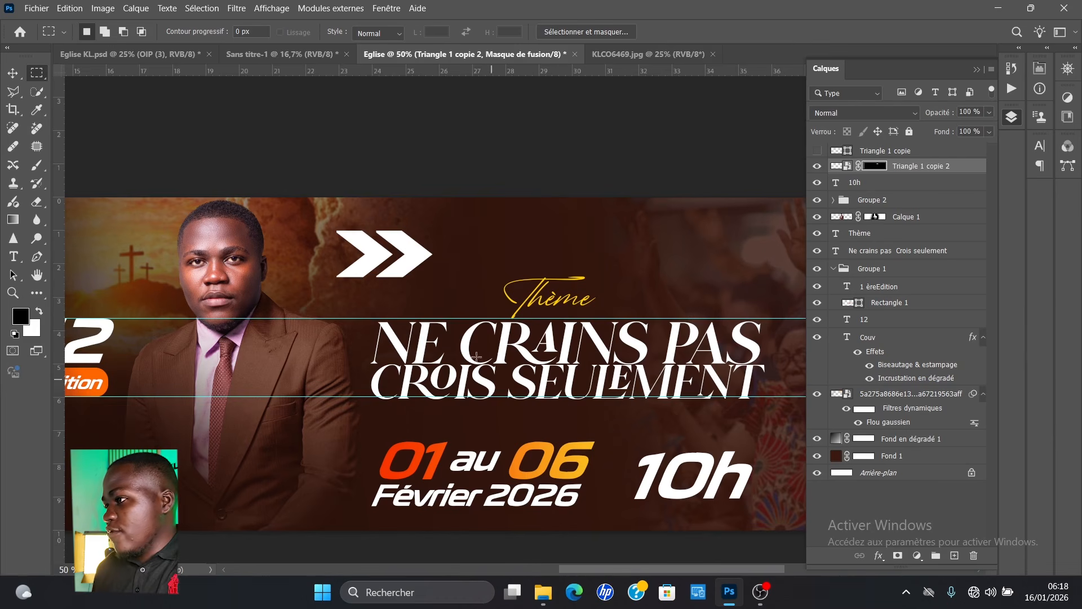
# - Compress the double arrow horizontally to about 1.7 cm wide, keeping its height
pyautogui.click(14, 77)
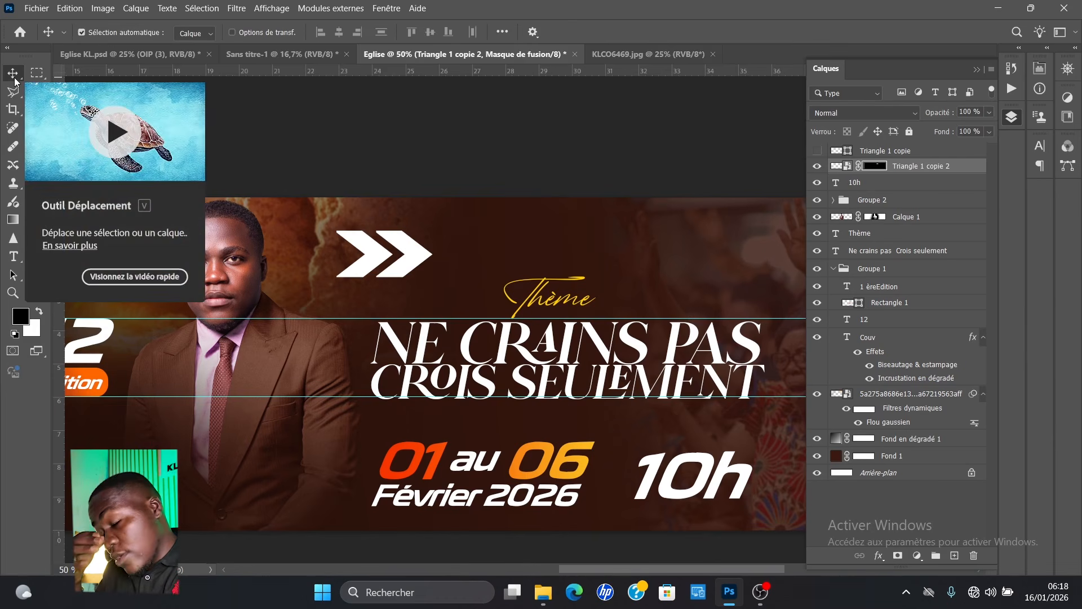
pyautogui.hotkey('ctrl', 't')
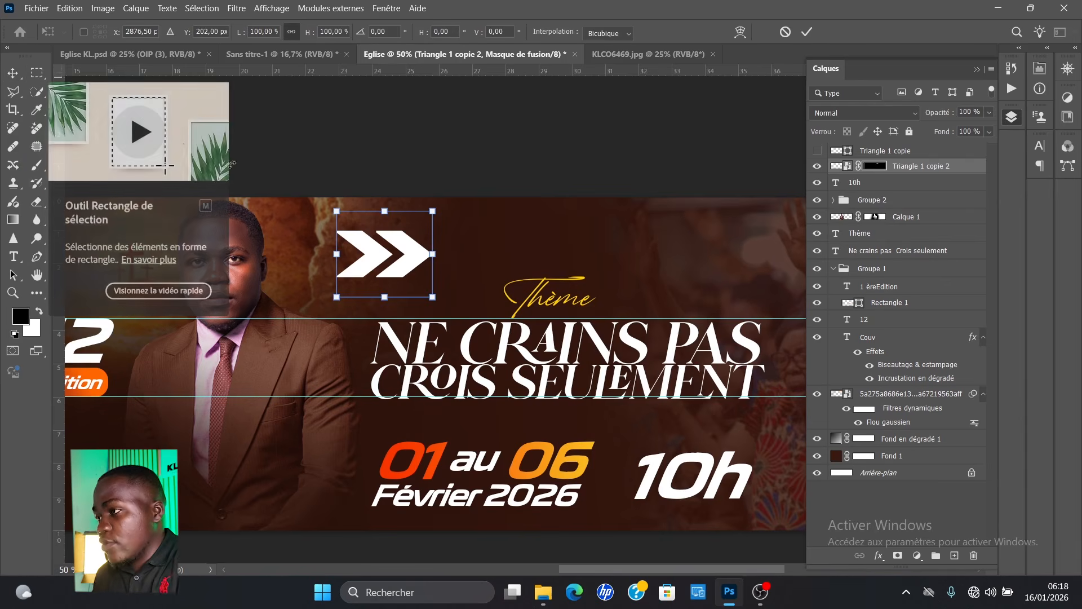
pyautogui.moveTo(432, 253); pyautogui.dragTo(393, 248)
pyautogui.press('Return')
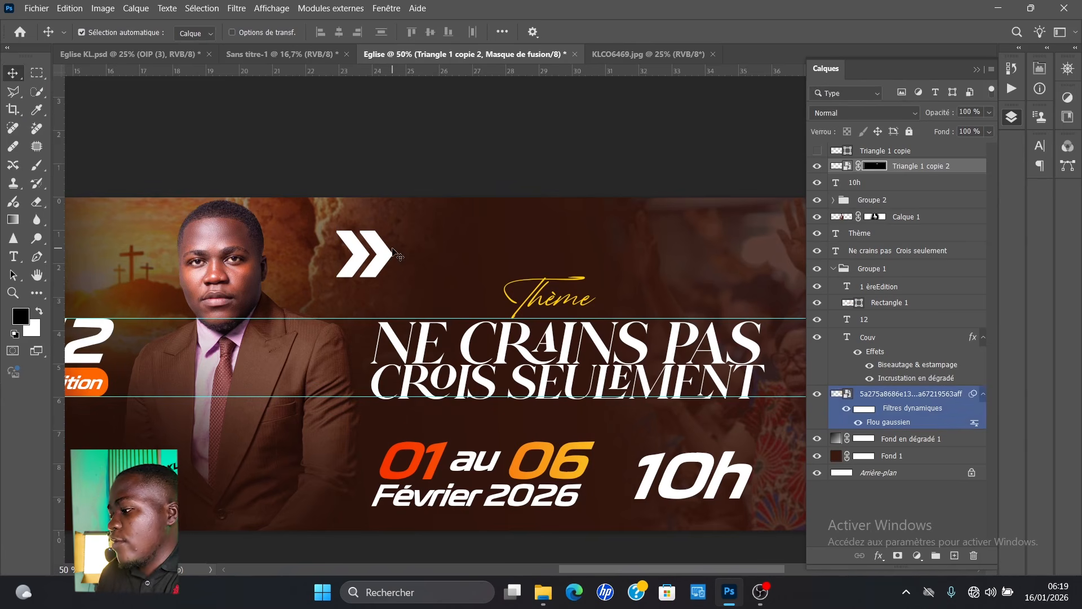
# - Move the double arrow between the date and "10h" and scale it down to fit the gap
pyautogui.moveTo(398, 257); pyautogui.dragTo(479, 318)
pyautogui.moveTo(517, 356); pyautogui.dragTo(638, 484)
pyautogui.hotkey('ctrl', 't')
pyautogui.moveTo(644, 527); pyautogui.dragTo(623, 484)
pyautogui.press('Return')
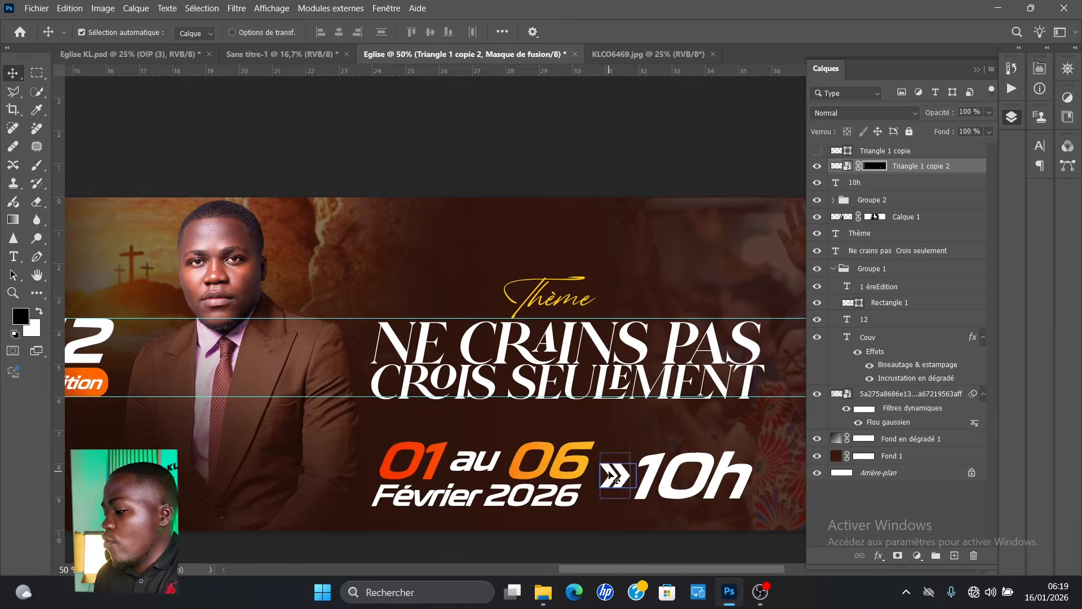
# - Shrink the double arrow a little more so it sits with space between the date and "10h"
pyautogui.hotkey('ctrl', '-')
pyautogui.hotkey('ctrl', '-')
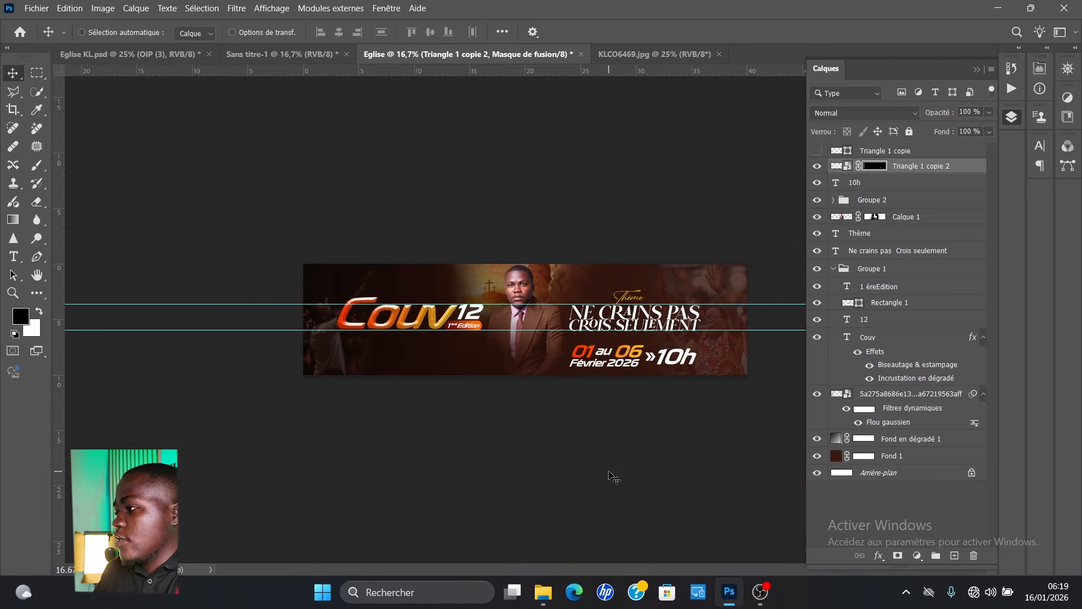
pyautogui.hotkey('ctrl', 't')
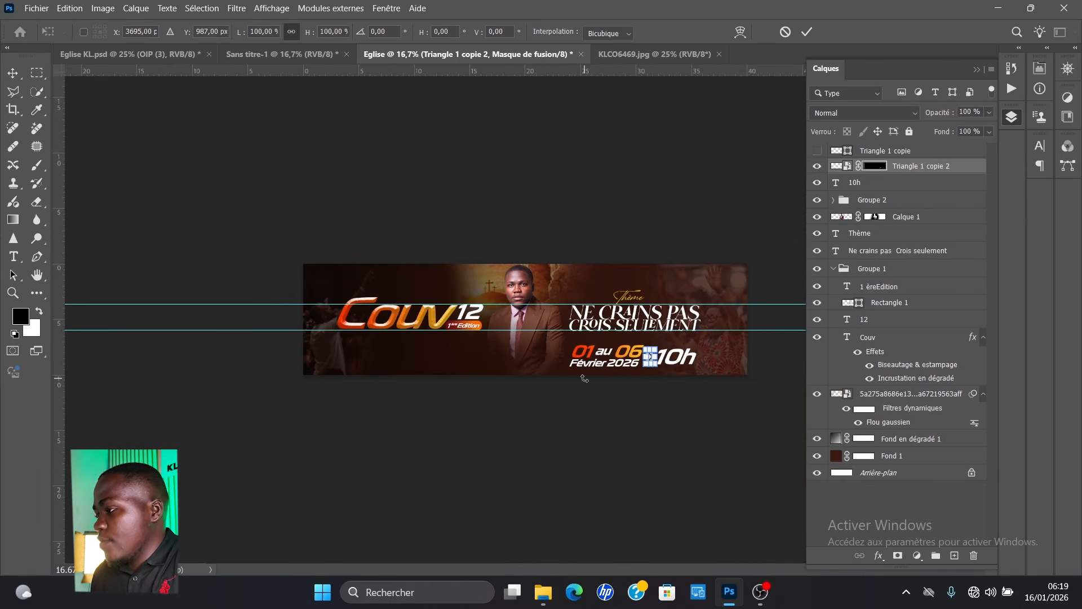
pyautogui.moveTo(655, 362); pyautogui.dragTo(657, 368)
pyautogui.press('Return')
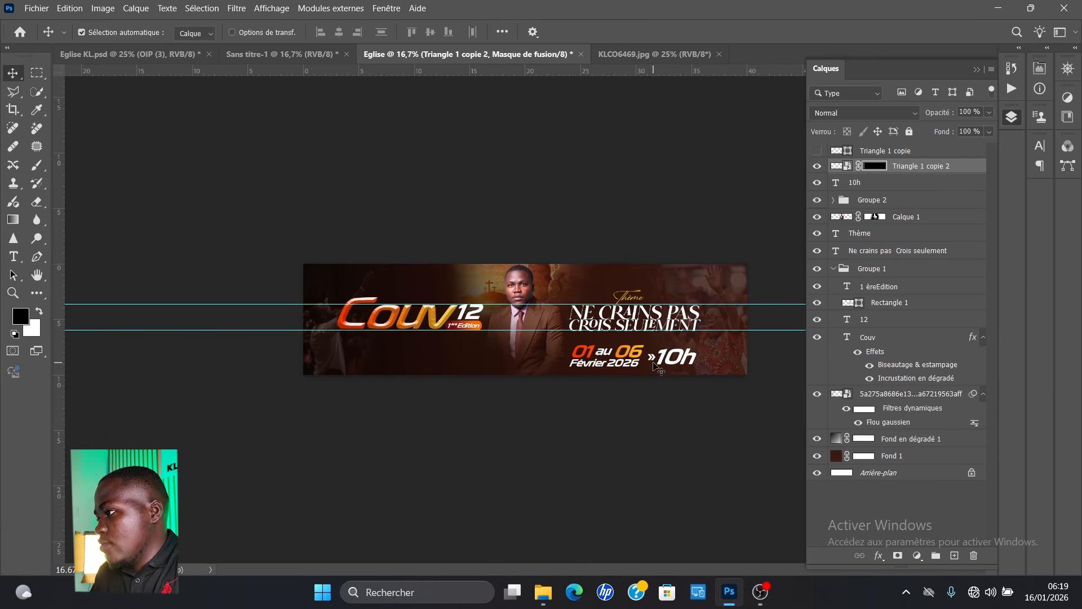
pyautogui.click(664, 359)
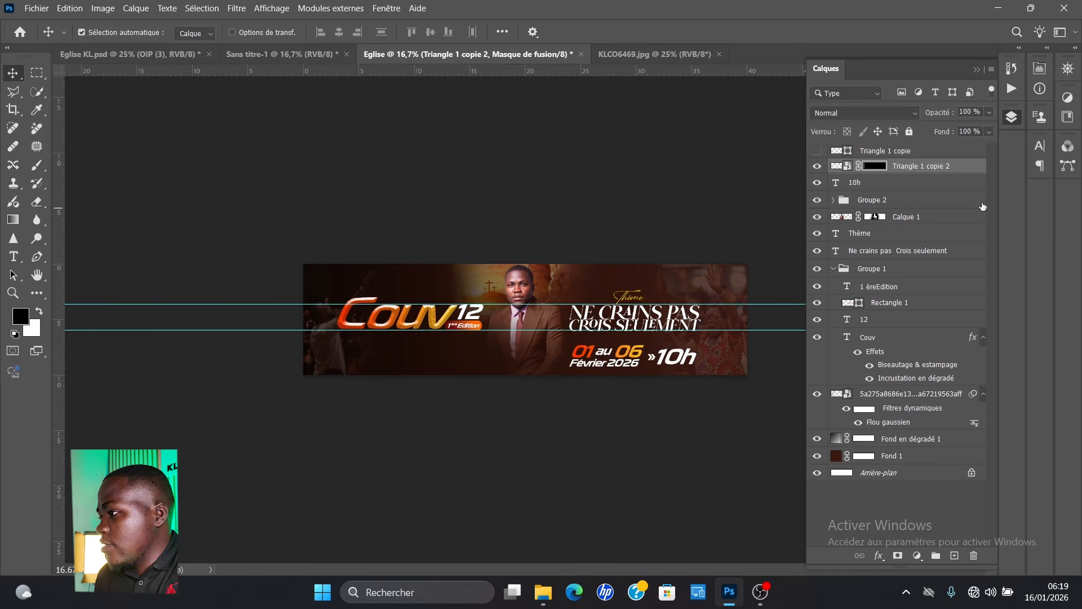
# - Group the date group, the "10h" text and both triangle layers, and check the group by toggling its visibility
pyautogui.click(856, 199)
pyautogui.click(826, 205)
pyautogui.keyDown('shift'); pyautogui.click(885, 156); pyautogui.keyUp('shift')
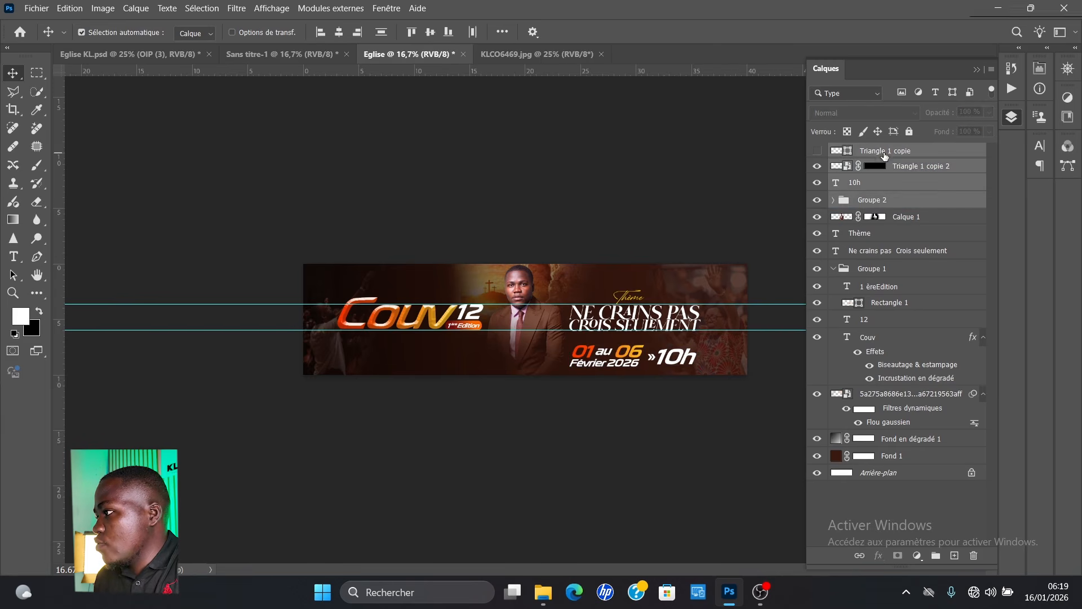
pyautogui.hotkey('ctrl', 'g')
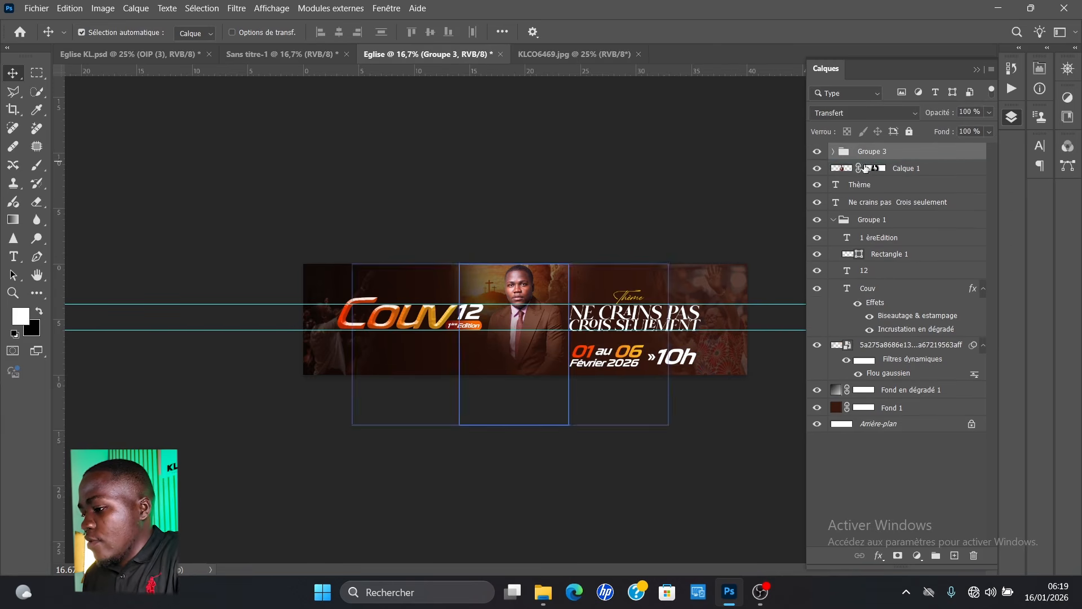
pyautogui.click(818, 151)
pyautogui.click(817, 152)
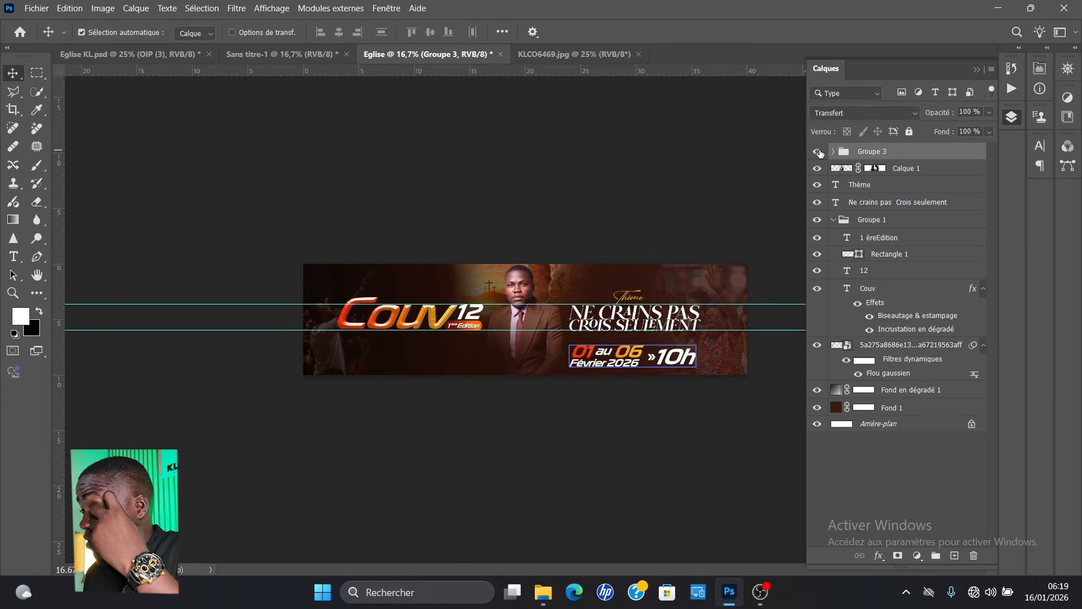
# - Scale down the new date-and-time group and position it beneath the theme title
pyautogui.hotkey('ctrl', 't')
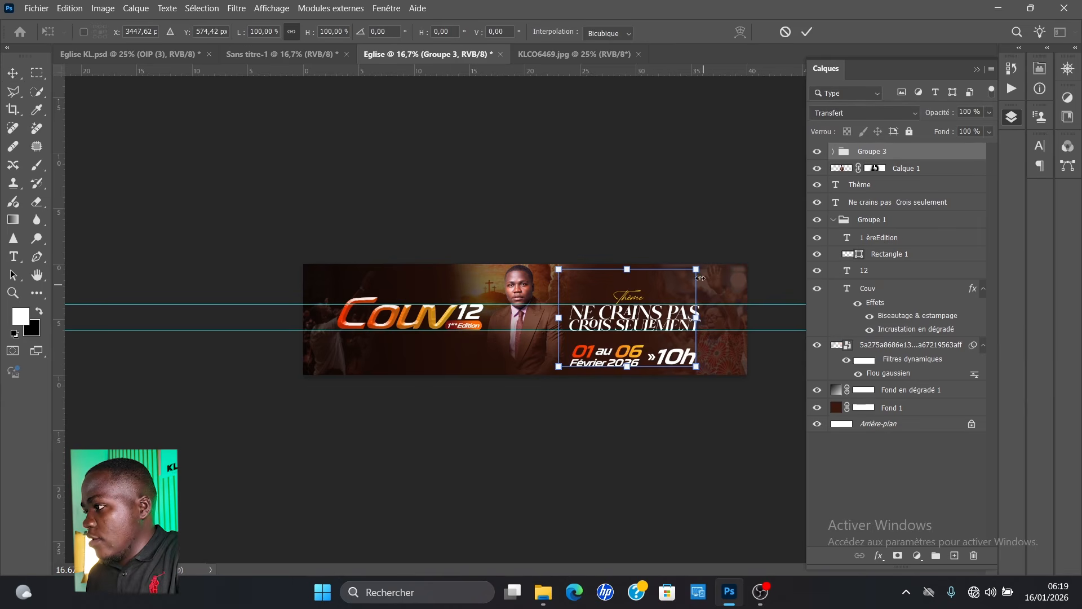
pyautogui.moveTo(700, 278); pyautogui.dragTo(658, 353)
pyautogui.press('Return')
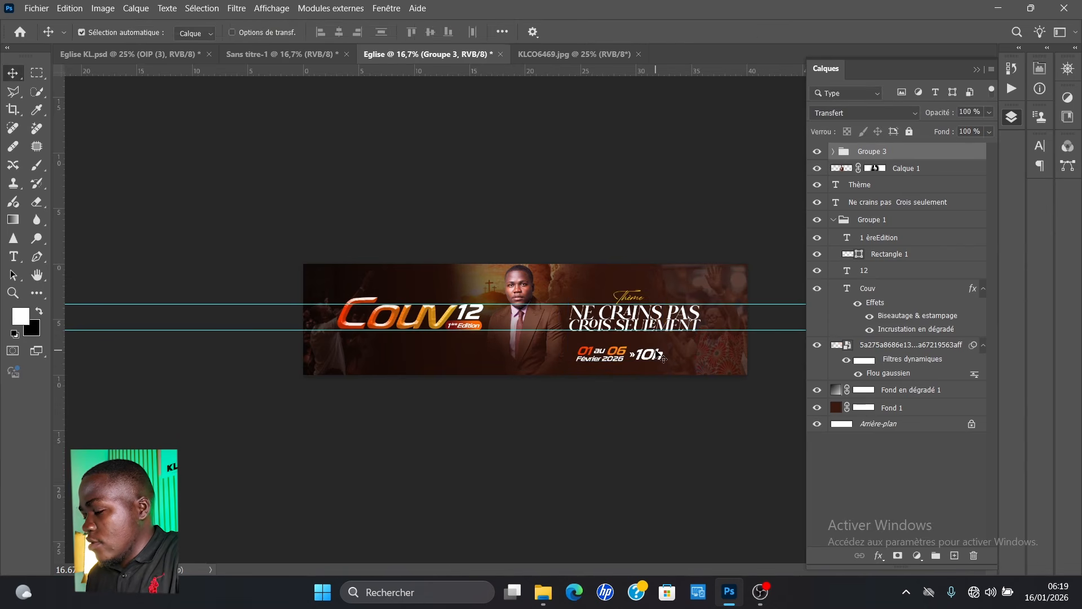
# - Examine up close the placement of the date and time line beneath the theme title
pyautogui.hotkey('ctrl', '+')
pyautogui.hotkey('ctrl', '+')
pyautogui.click(655, 366)
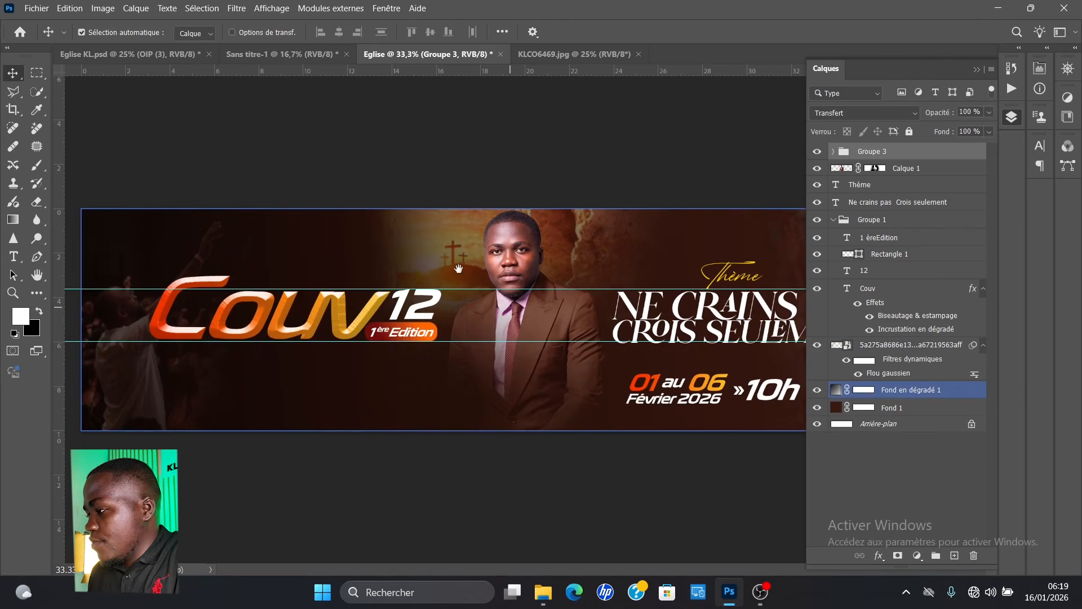
pyautogui.click(570, 367)
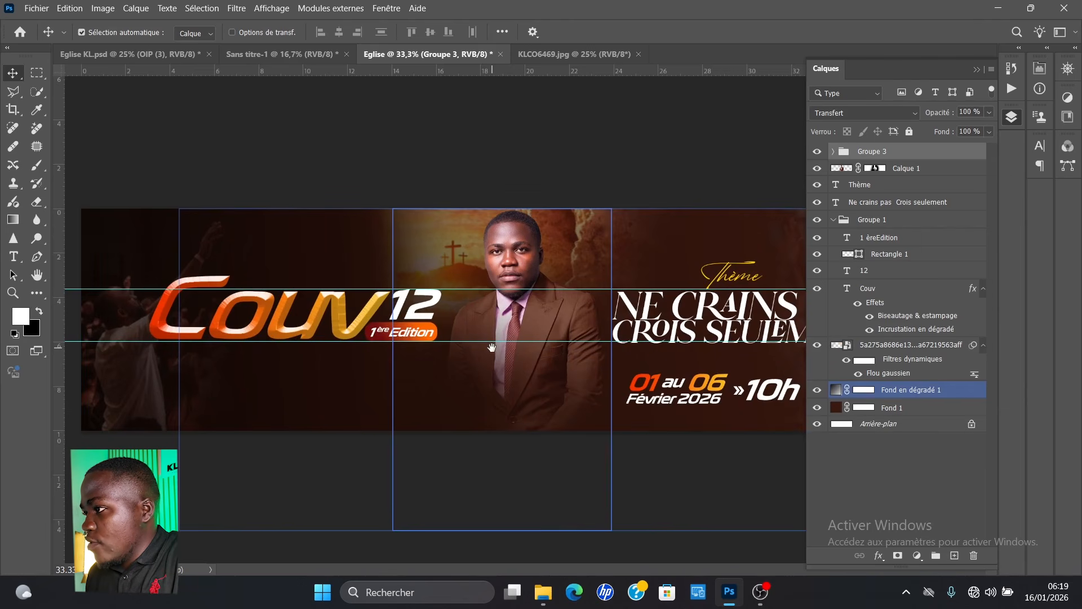
pyautogui.scroll(1, 587, 371)
pyautogui.moveTo(609, 347); pyautogui.dragTo(375, 289)
pyautogui.click(375, 288)
pyautogui.click(342, 288)
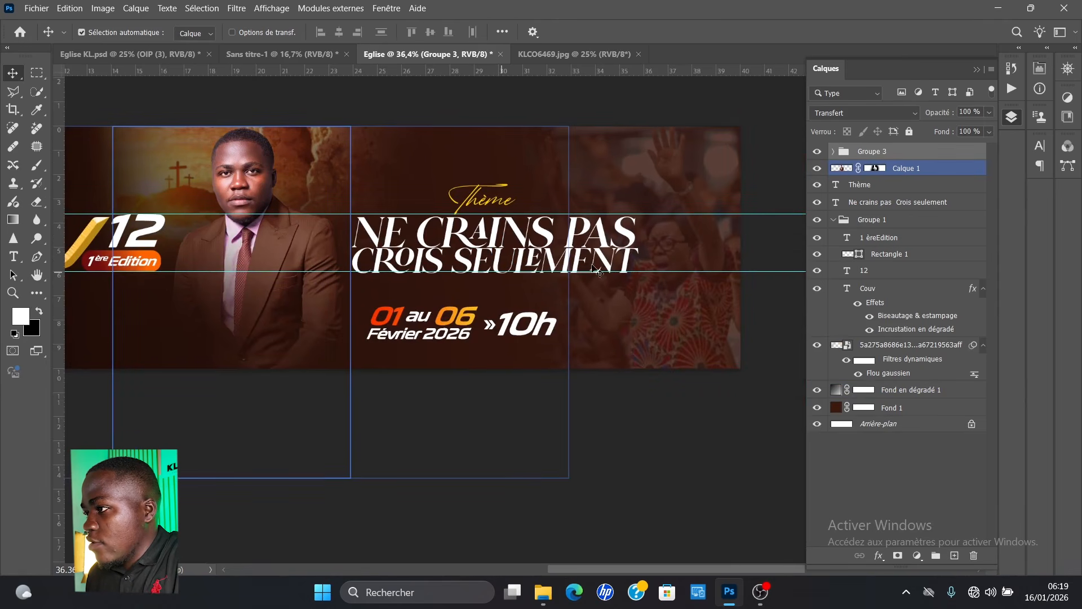
# - Switch from the Triangle tool to the Rectangle tool for drawing a frame around the date-and-time line
pyautogui.click(240, 129)
pyautogui.click(237, 124)
pyautogui.press('u')
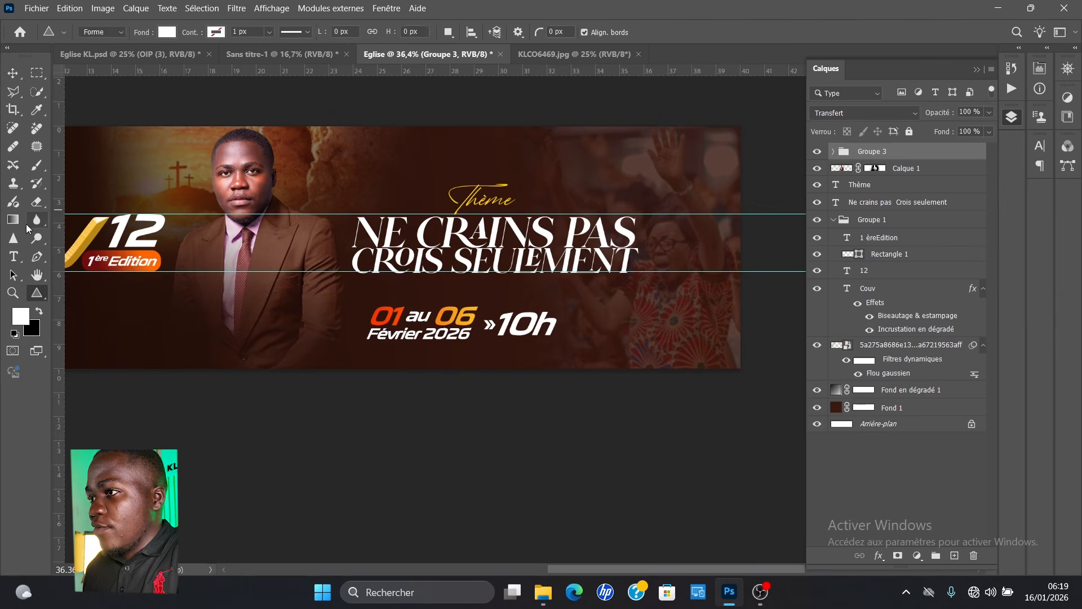
pyautogui.rightClick(37, 293)
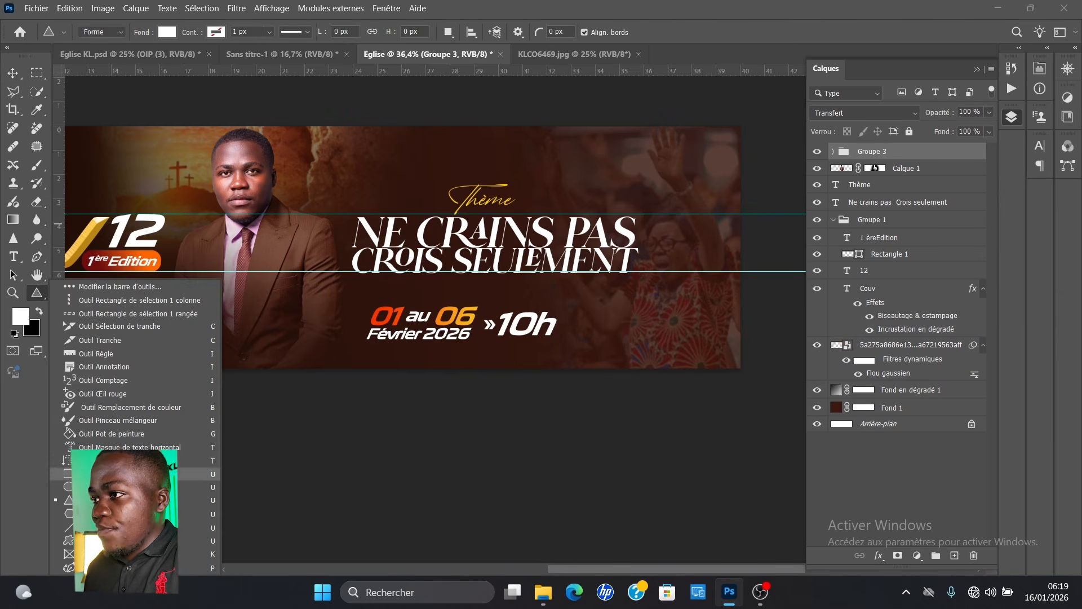
pyautogui.click(112, 474)
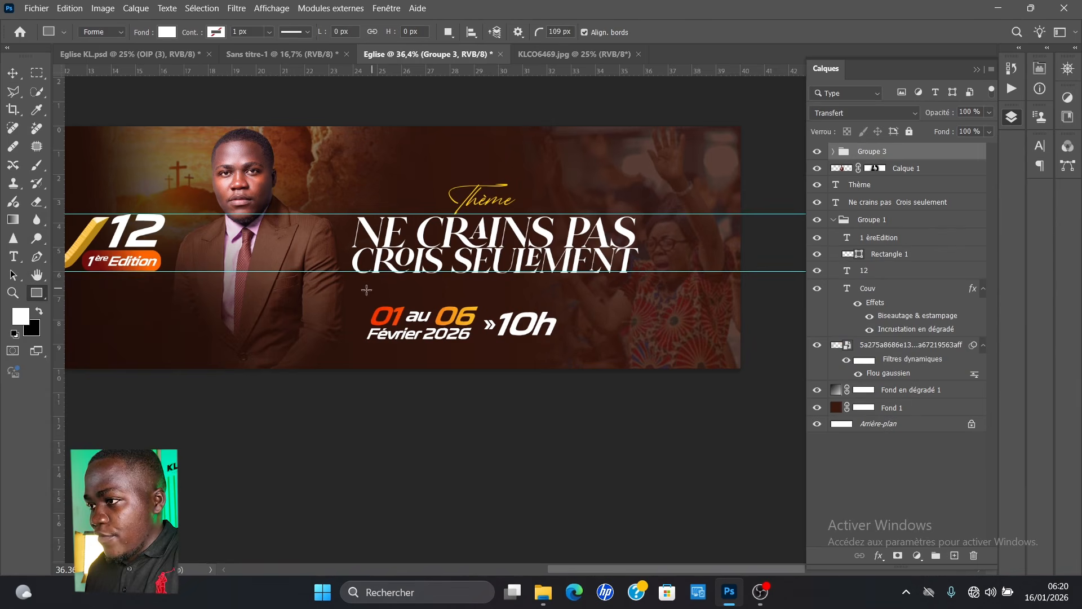
pyautogui.moveTo(356, 292); pyautogui.dragTo(578, 355)
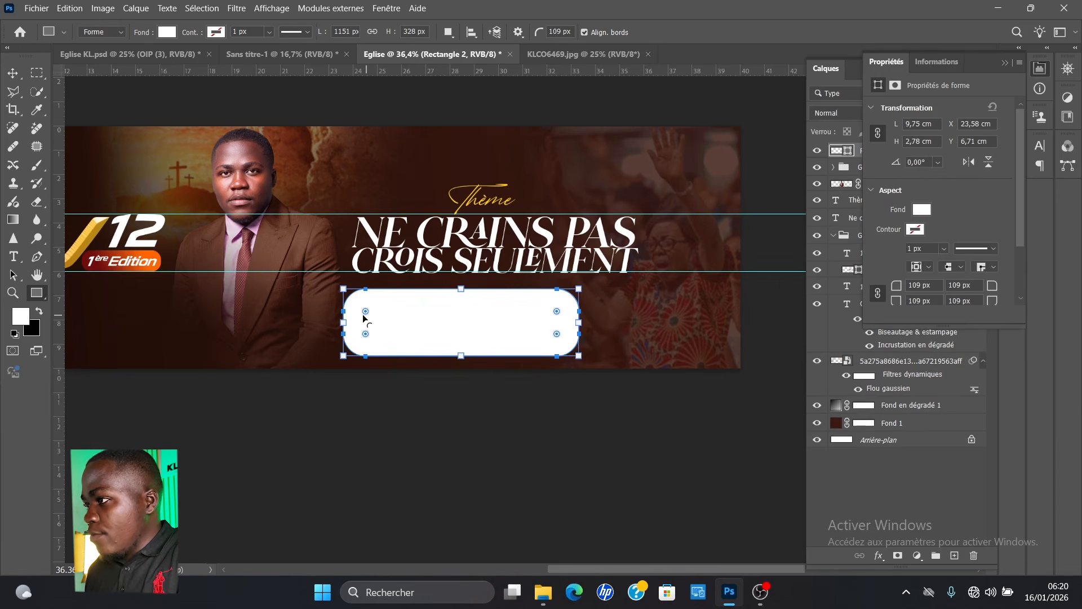
pyautogui.moveTo(365, 313); pyautogui.dragTo(356, 305)
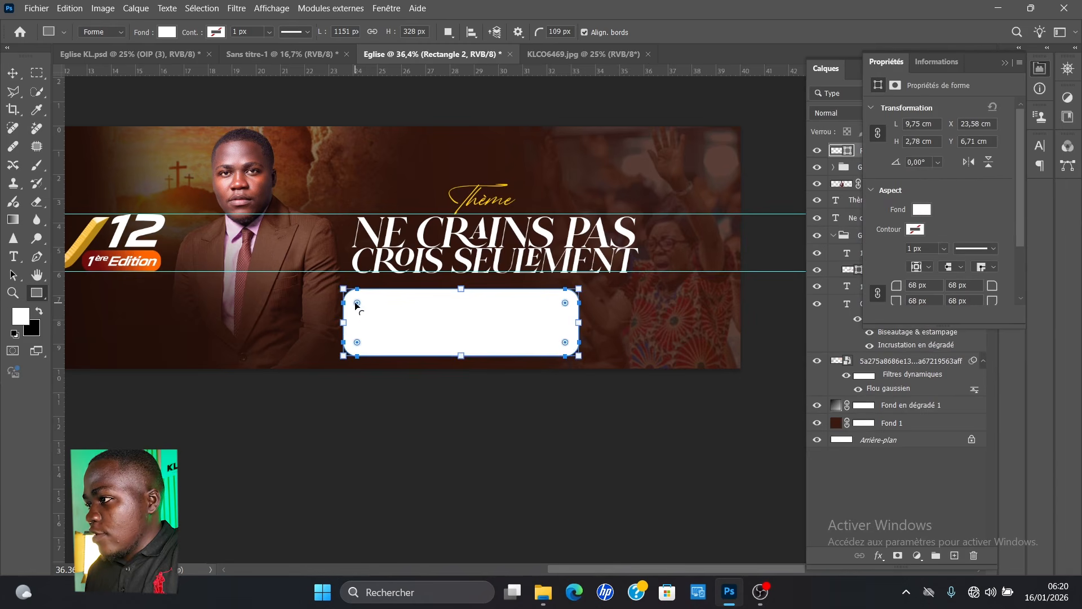
pyautogui.press('Delete')
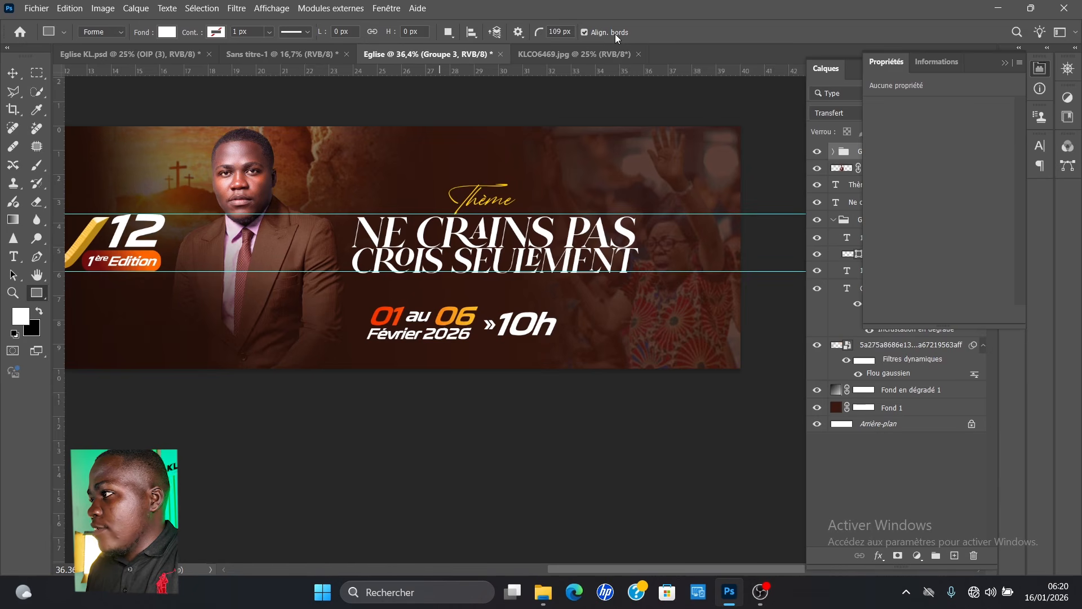
# - Draw a rounded rectangle with a 100 px corner radius, about 9.25 × 2.64 cm, over the date-and-time line
pyautogui.click(561, 31)
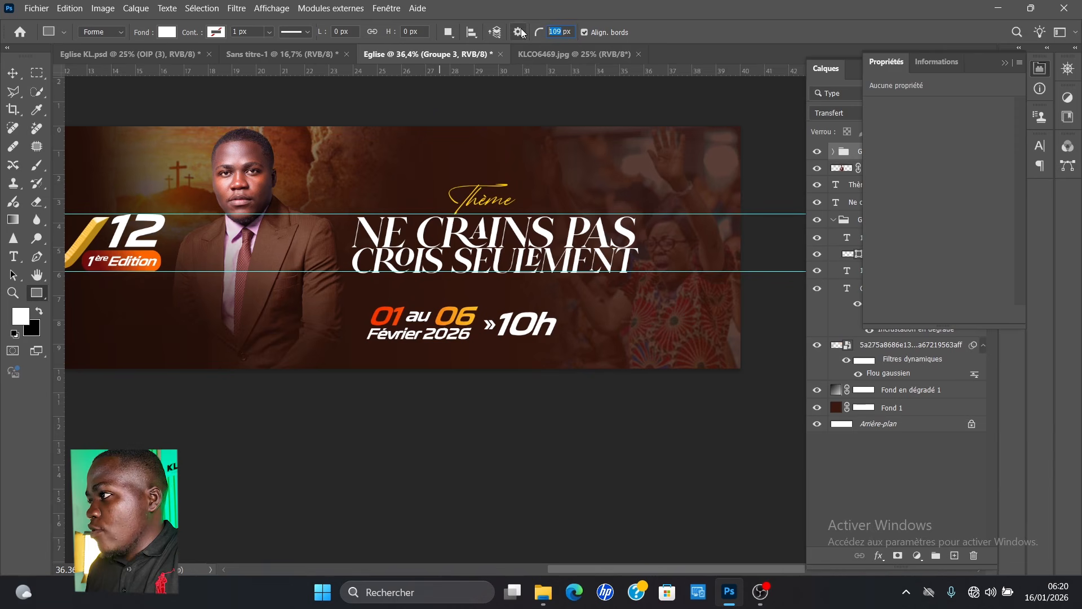
pyautogui.write('100')
pyautogui.press('Return')
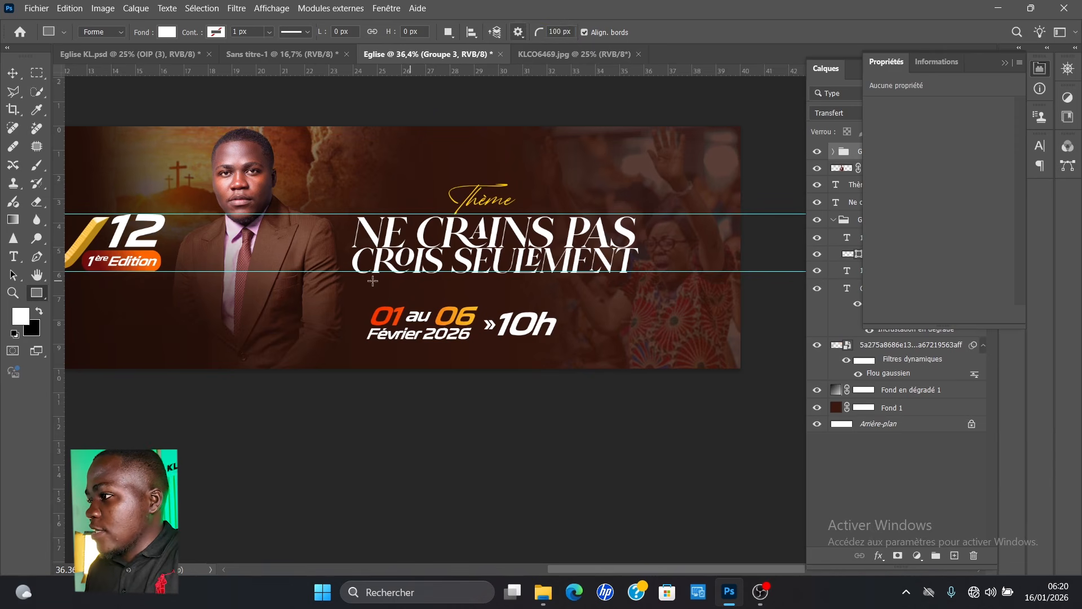
pyautogui.moveTo(355, 292); pyautogui.dragTo(578, 355)
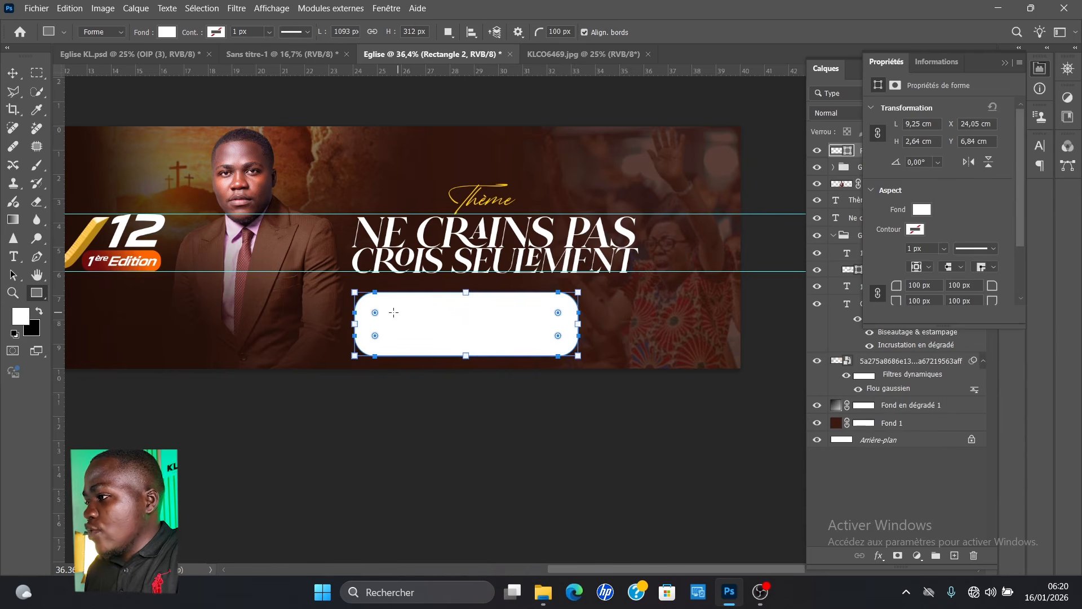
# - Adjust the rounded rectangle's corner radius to about 74 px on all corners
pyautogui.moveTo(900, 286); pyautogui.dragTo(727, 287)
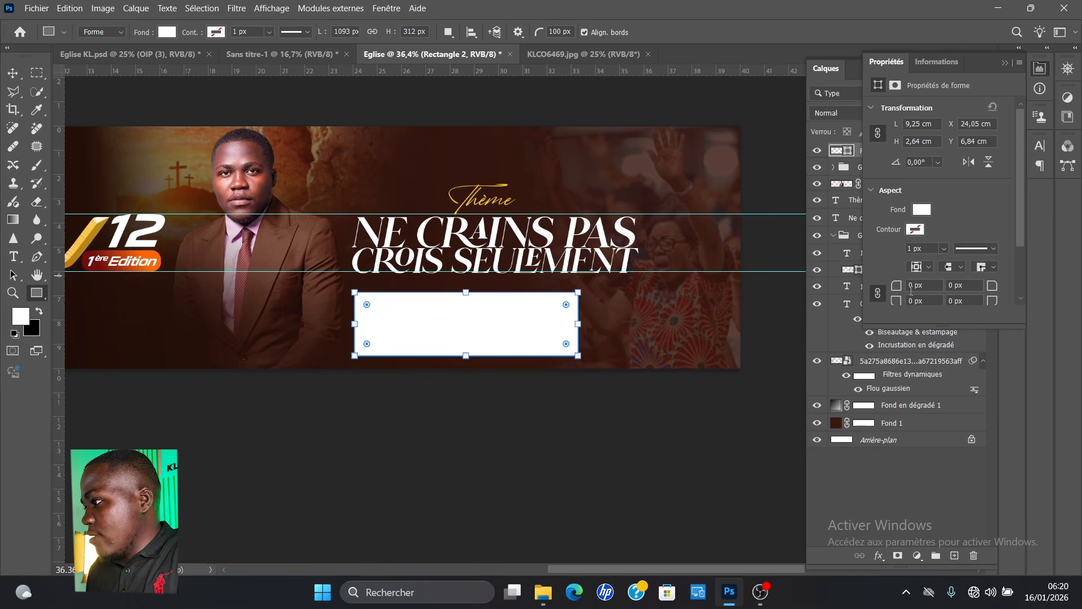
pyautogui.moveTo(898, 290); pyautogui.dragTo(906, 291)
pyautogui.moveTo(366, 308); pyautogui.dragTo(366, 306)
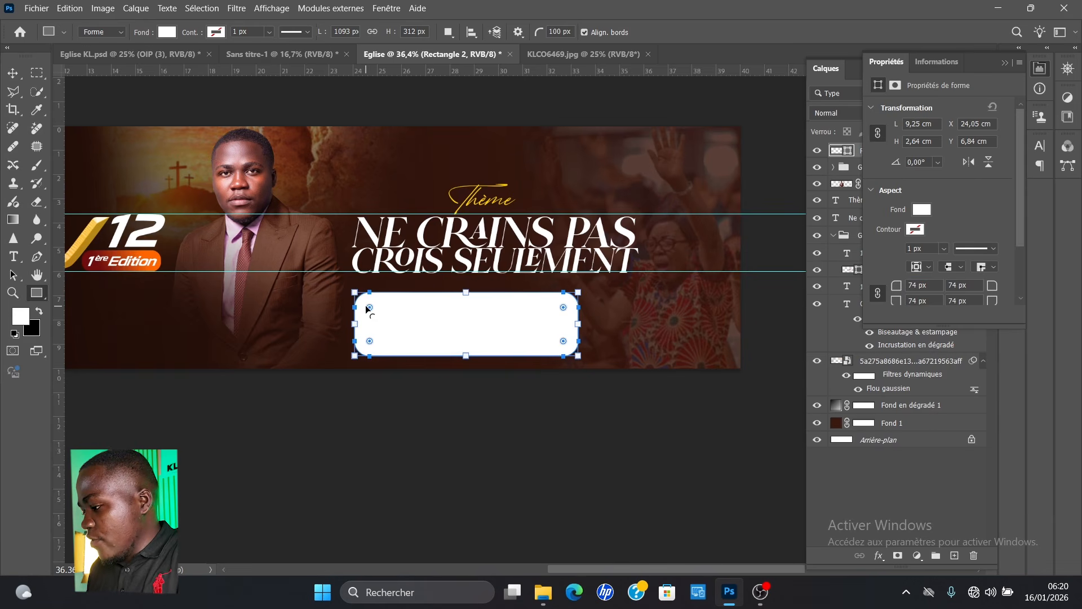
# - Remove the rounded rectangle's fill and give it a white 3 px outline
pyautogui.click(923, 209)
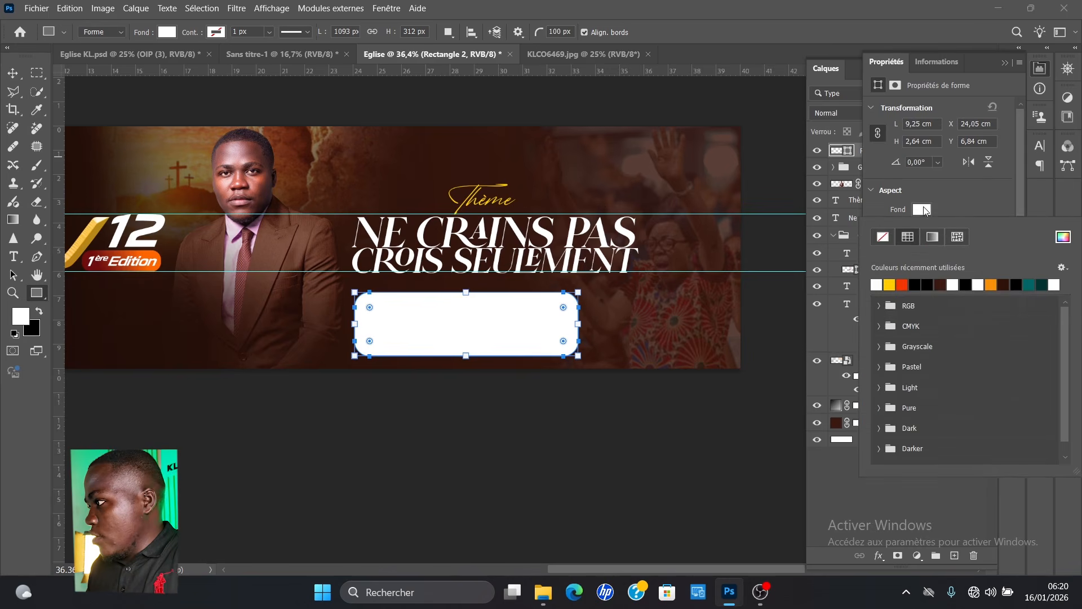
pyautogui.click(883, 238)
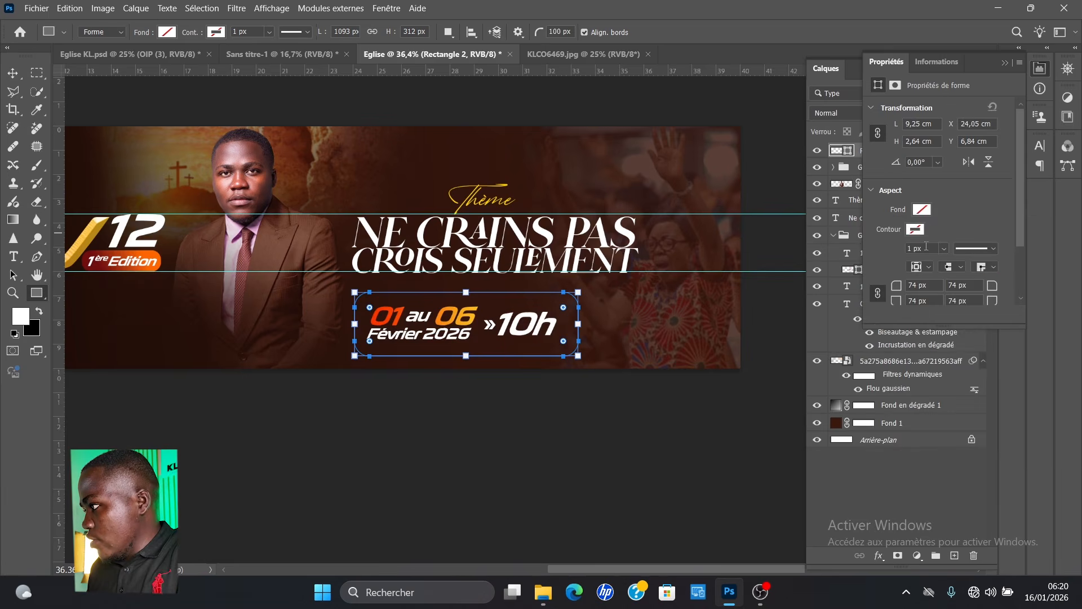
pyautogui.click(916, 230)
pyautogui.click(878, 300)
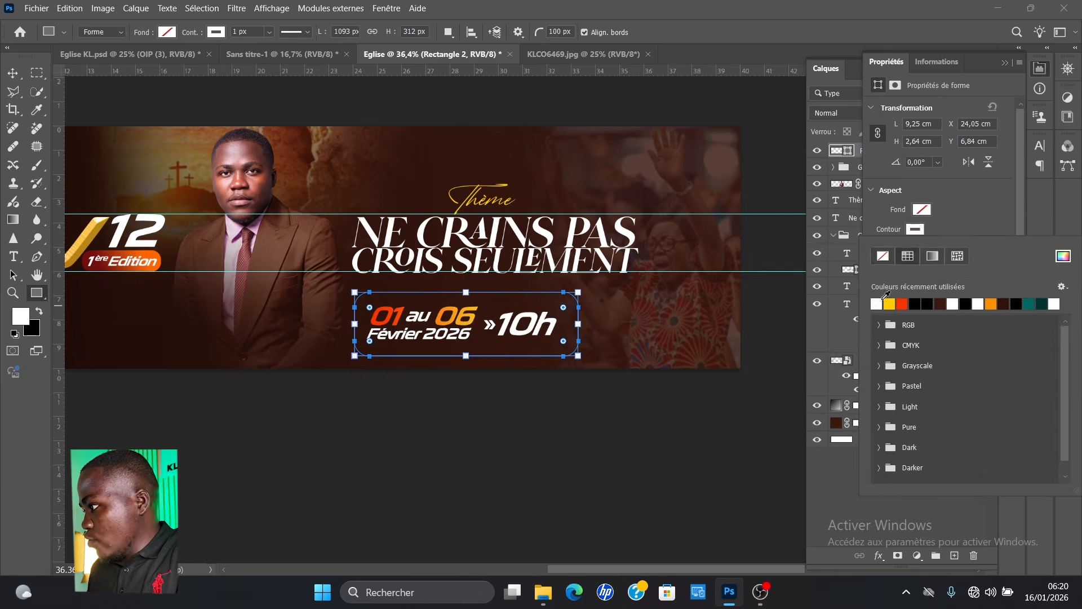
pyautogui.click(970, 218)
pyautogui.click(936, 251)
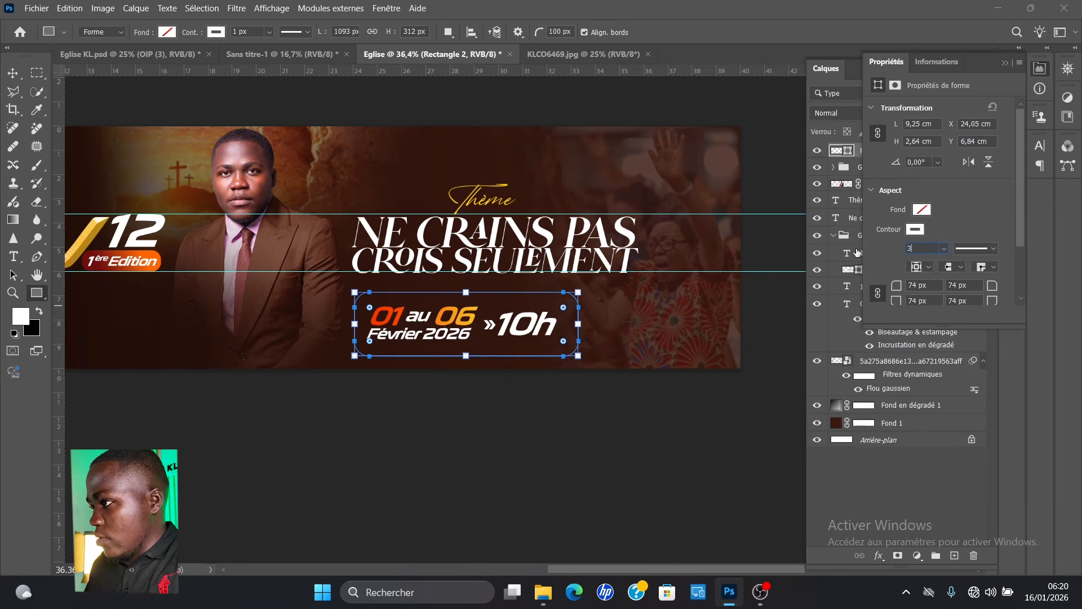
pyautogui.click(12, 72)
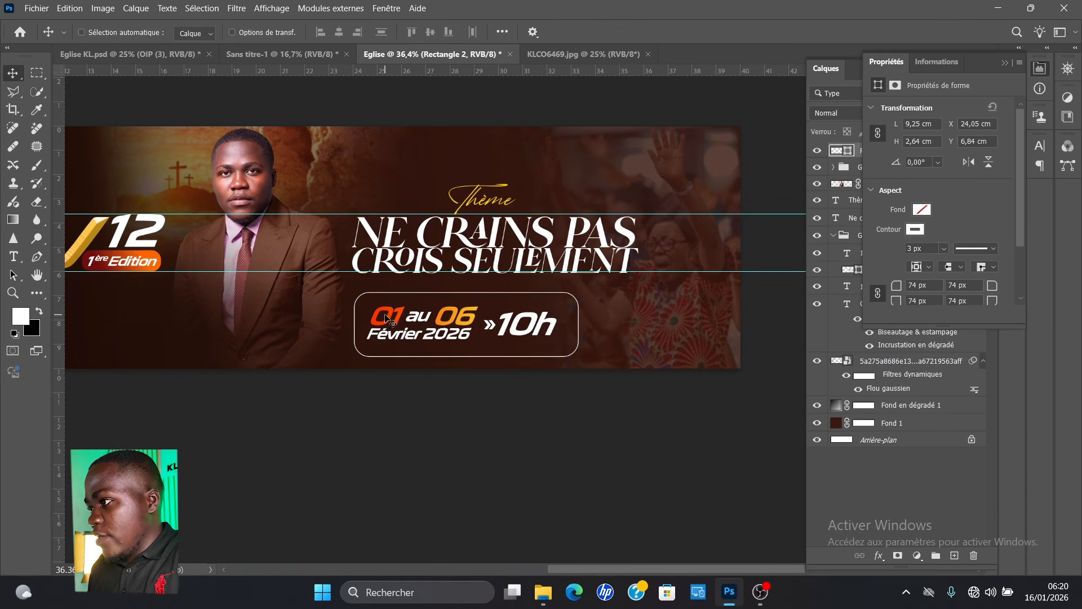
# - Skew the outlined frame horizontally by about -12.8° and scale it to about 90.5% width and 85.3% height around the date and time
pyautogui.hotkey('ctrl', 't')
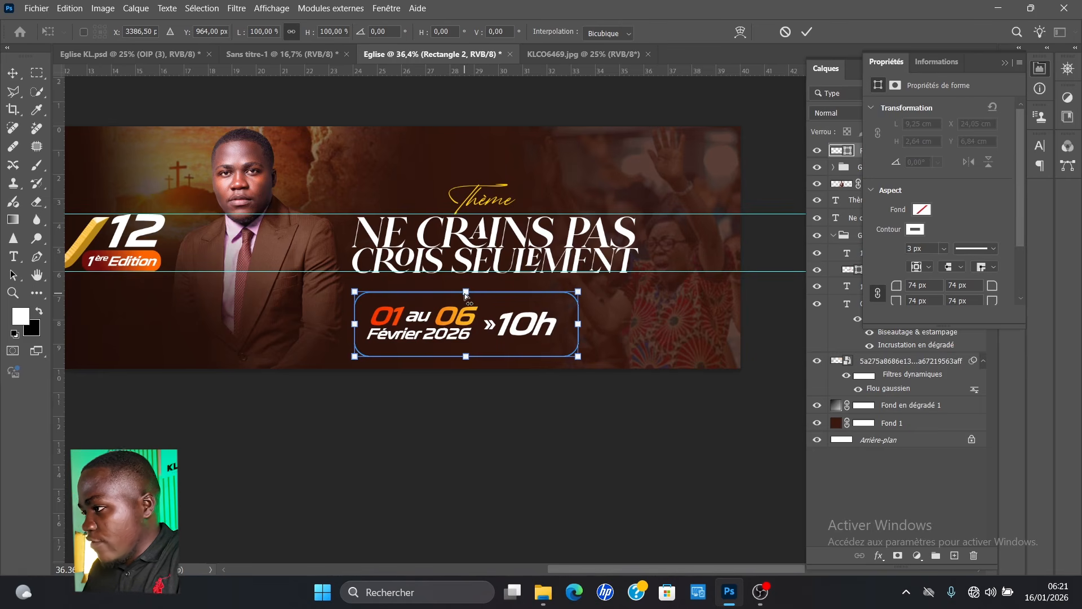
pyautogui.moveTo(465, 293); pyautogui.dragTo(479, 300)
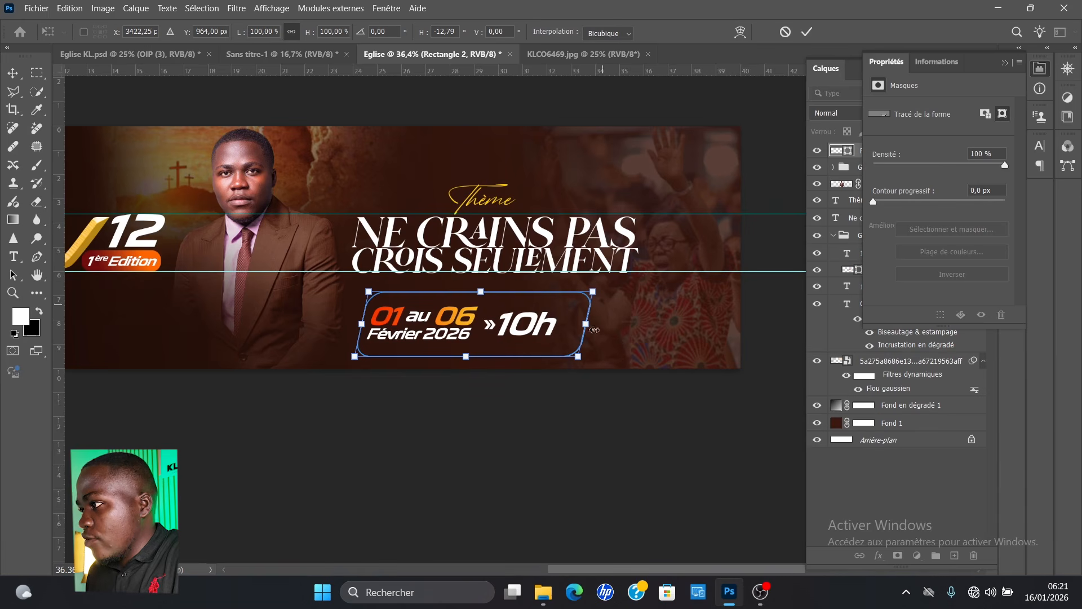
pyautogui.moveTo(576, 358); pyautogui.dragTo(558, 345)
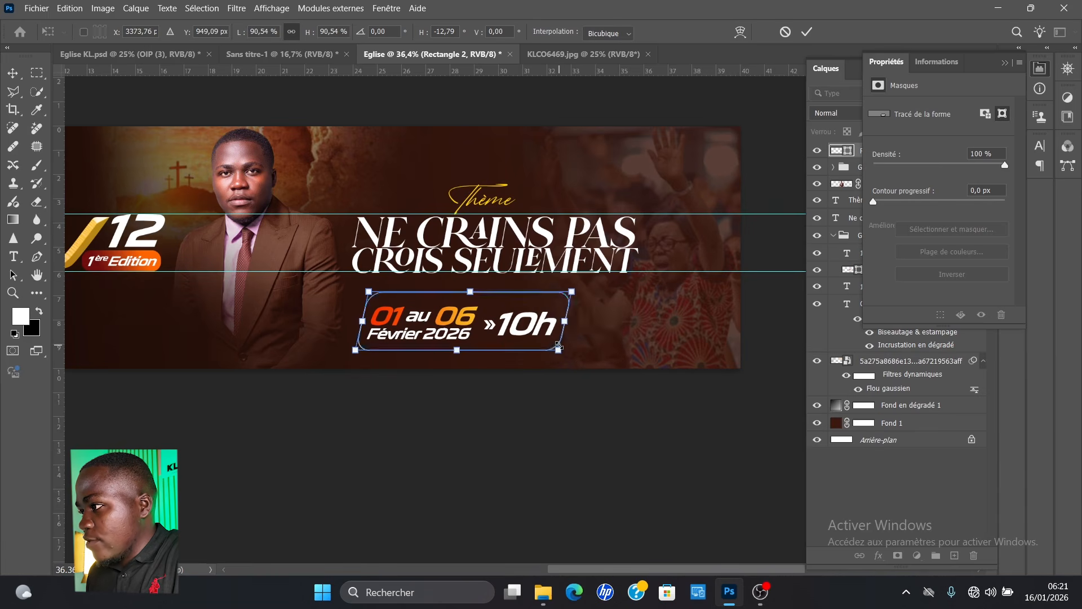
pyautogui.moveTo(471, 290); pyautogui.dragTo(469, 293)
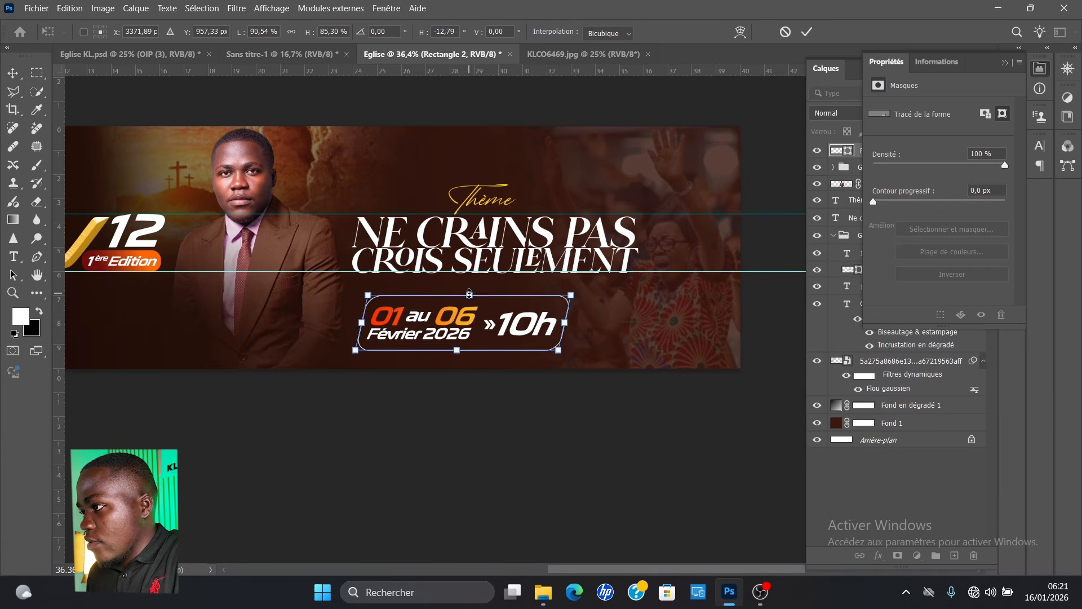
pyautogui.click(806, 32)
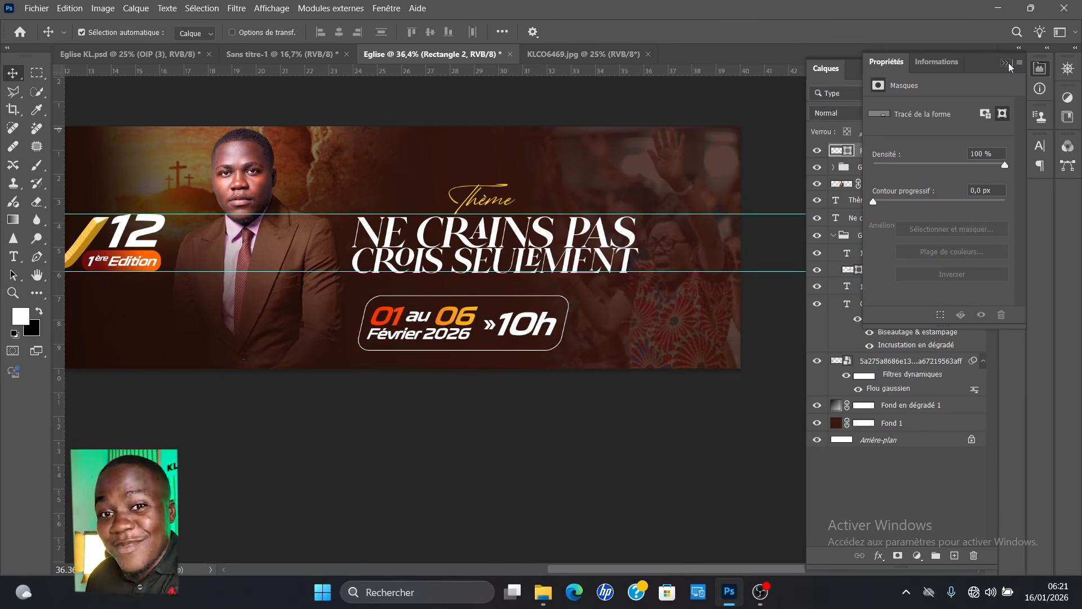
# - Move the outlined frame layer into Groupe 3 with the date and time
pyautogui.click(1007, 63)
pyautogui.click(881, 183)
pyautogui.moveTo(888, 151)
pyautogui.mouseDown()
pyautogui.moveTo(890, 165)
pyautogui.moveTo(887, 149)
pyautogui.mouseUp()
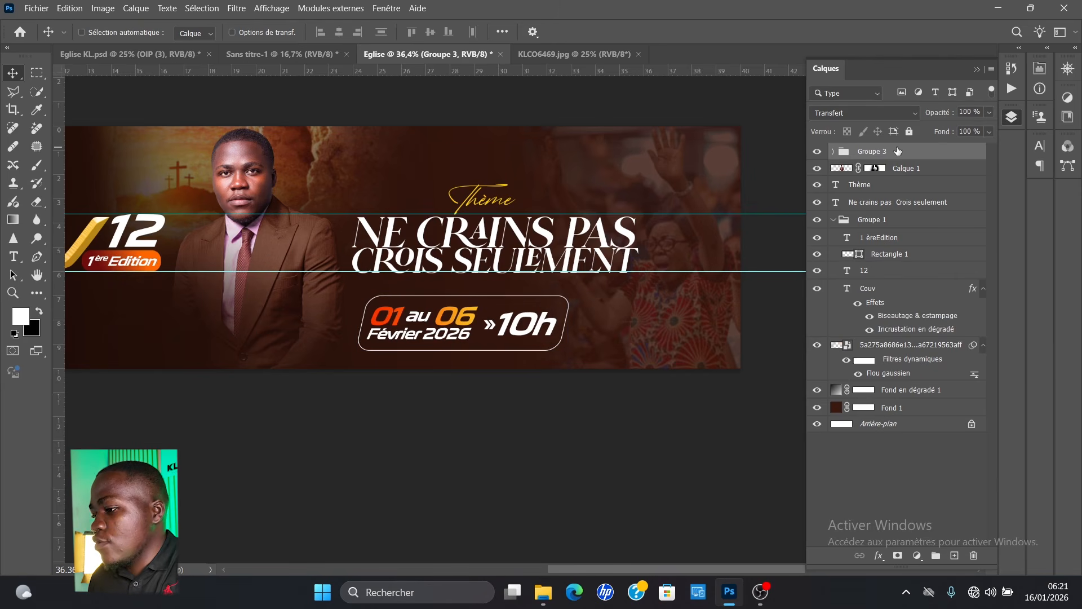
# - Scale Groupe 3 down to about 71% and place it closer beneath the theme title
pyautogui.hotkey('ctrl', 't')
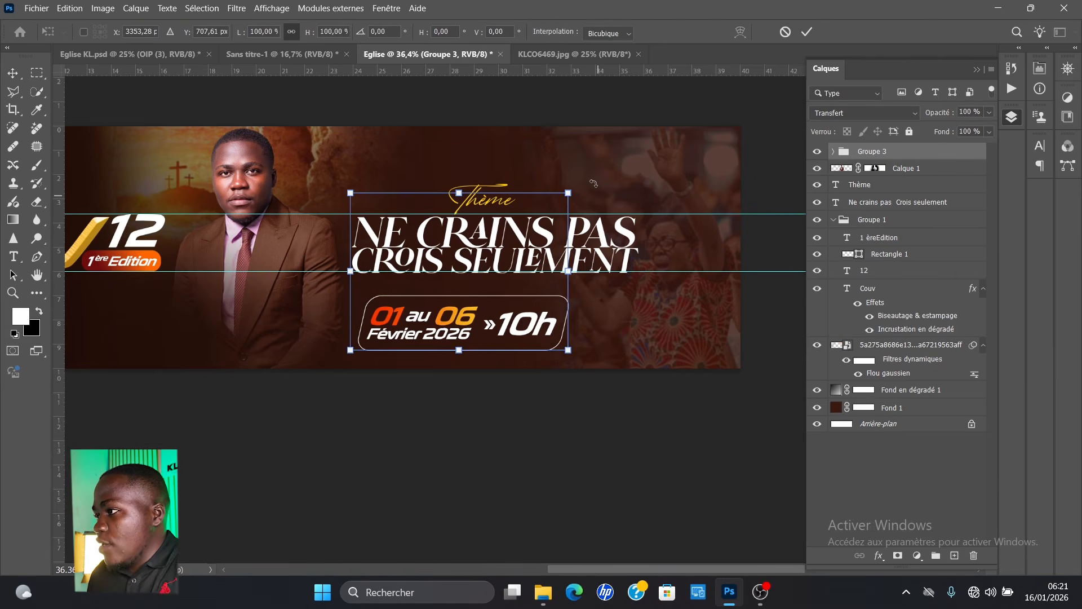
pyautogui.moveTo(568, 194); pyautogui.dragTo(506, 238)
pyautogui.moveTo(486, 335); pyautogui.dragTo(528, 311)
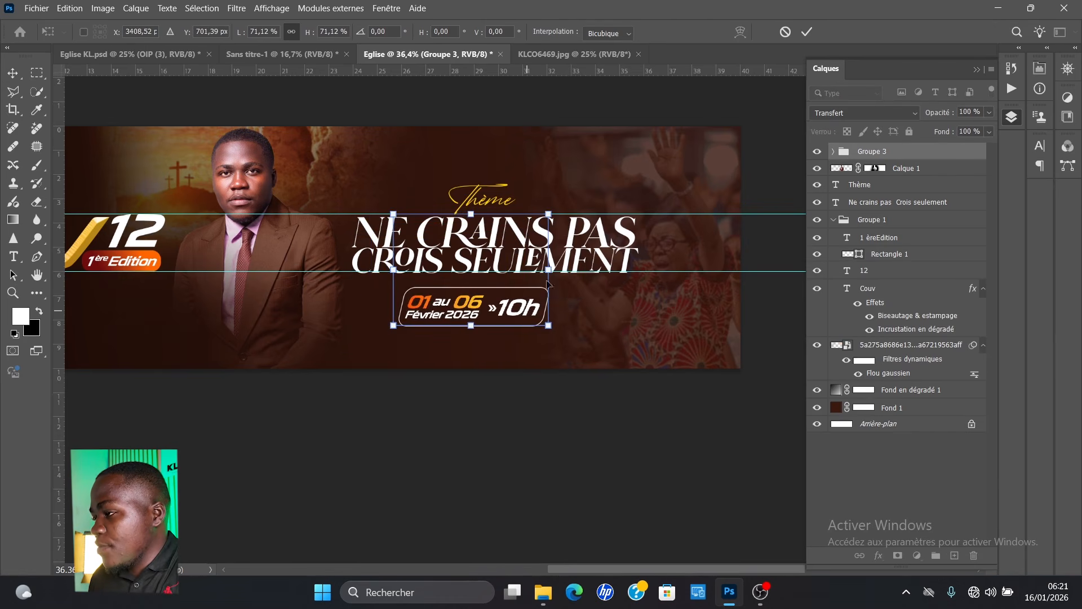
pyautogui.click(806, 33)
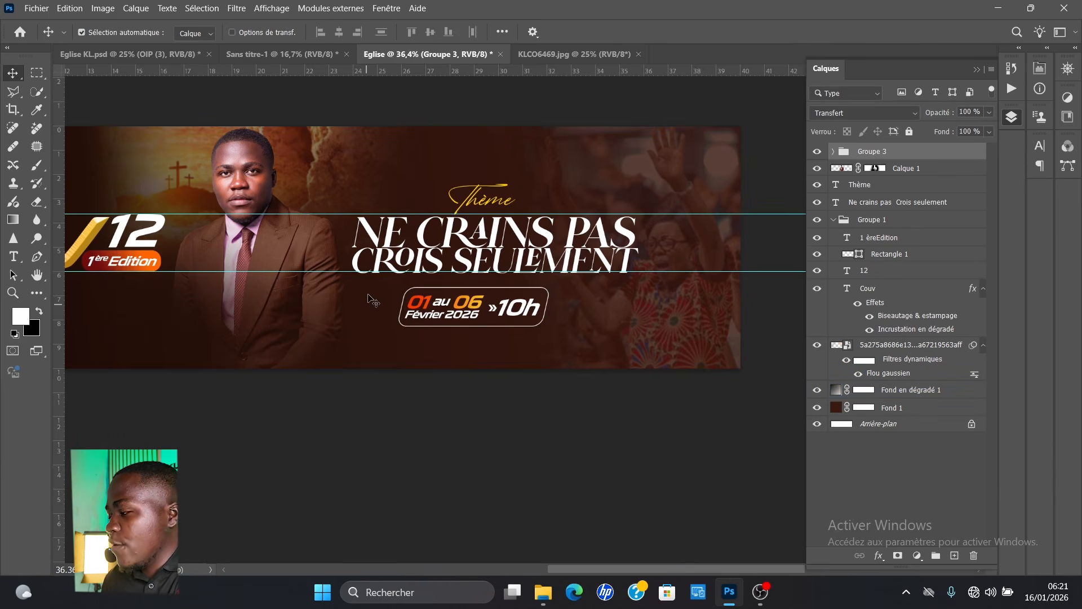
# - Switch to File Explorer, go from the PINS folder back to the NEW folder and look for a location pin image
pyautogui.click(539, 604)
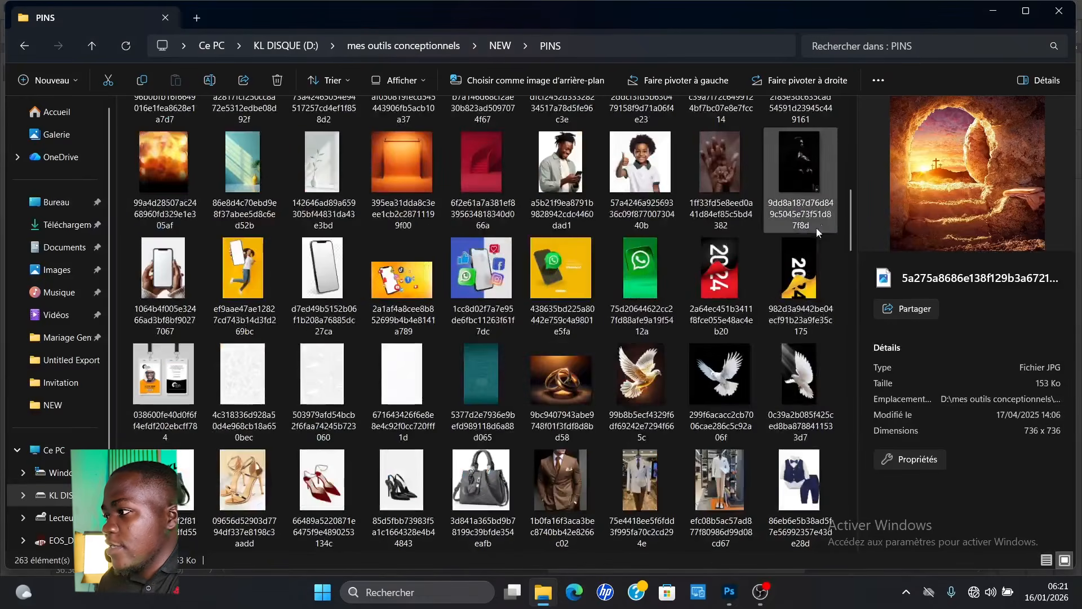
pyautogui.moveTo(851, 217); pyautogui.dragTo(837, 113)
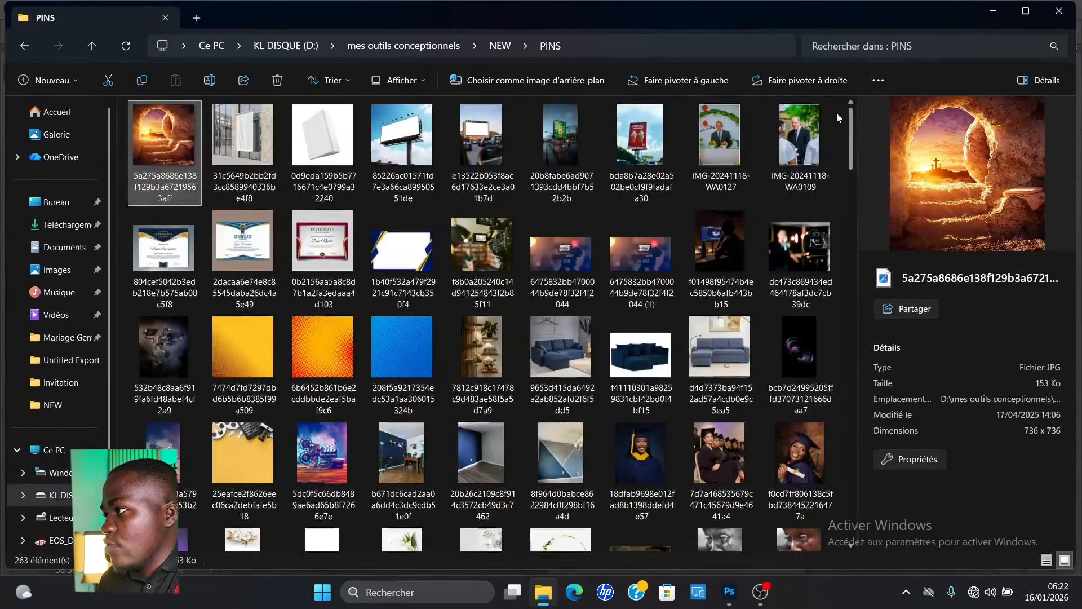
pyautogui.click(24, 48)
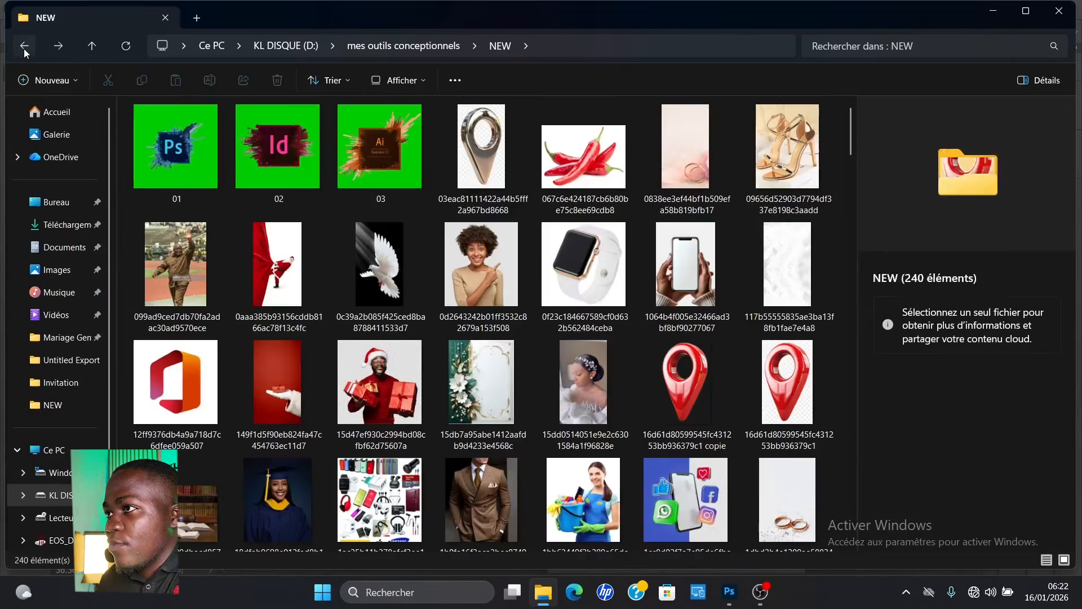
pyautogui.moveTo(852, 129); pyautogui.dragTo(882, 151)
# - Place the red location pin "copie" image in the banner and move it just beneath the start of the framed date line
pyautogui.moveTo(162, 426); pyautogui.dragTo(395, 361)
pyautogui.moveTo(475, 126); pyautogui.dragTo(336, 340)
pyautogui.press('Return')
pyautogui.click(337, 366)
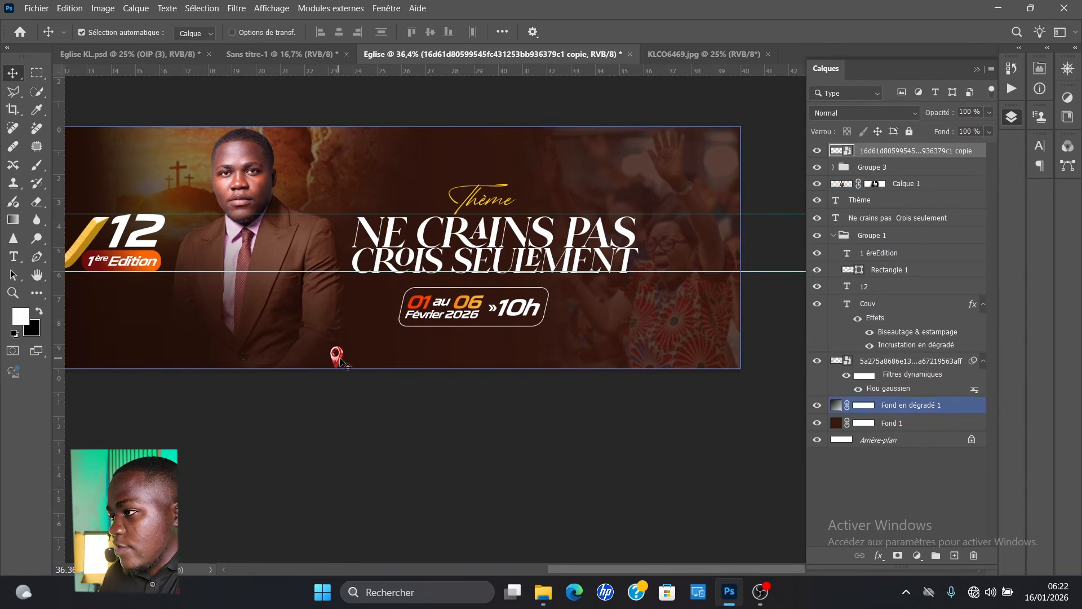
pyautogui.moveTo(332, 360); pyautogui.dragTo(402, 349)
# - Start a new text line beside the location pin
pyautogui.press('t')
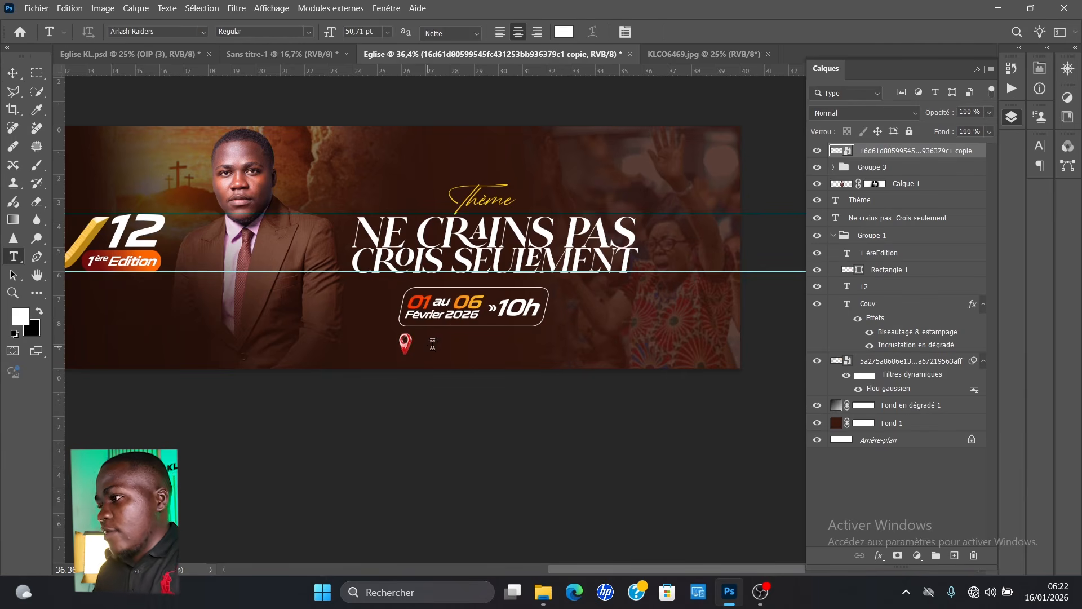
pyautogui.click(433, 349)
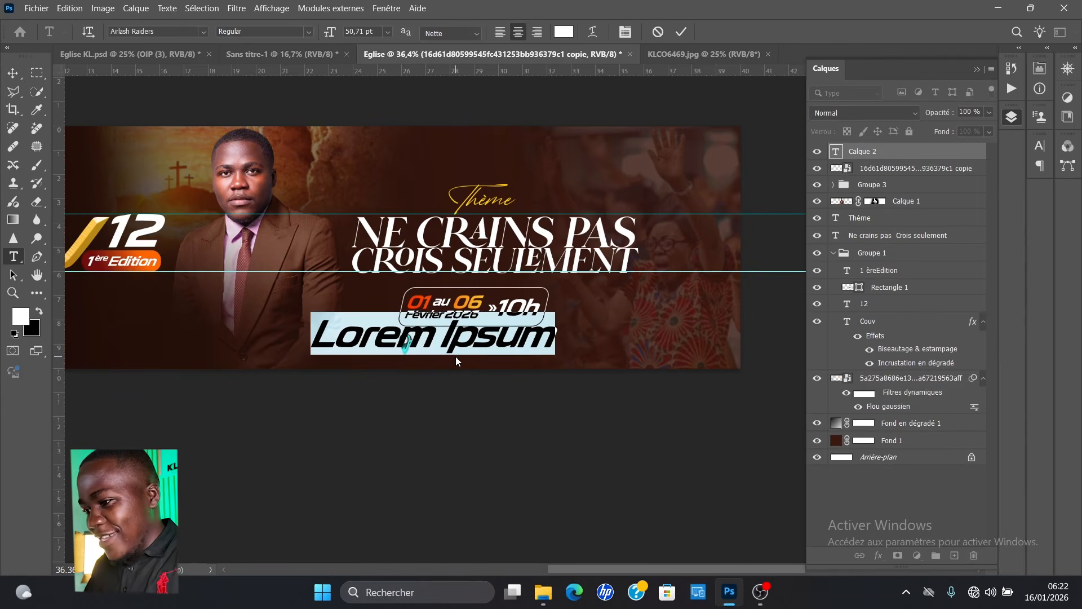
pyautogui.write('Cité')
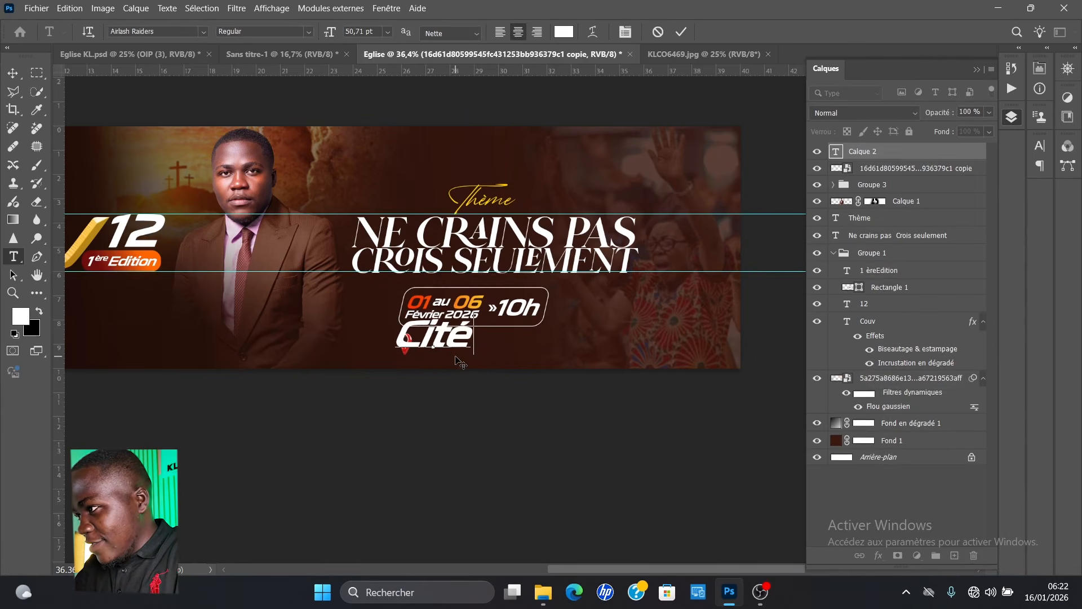
pyautogui.write(' de')
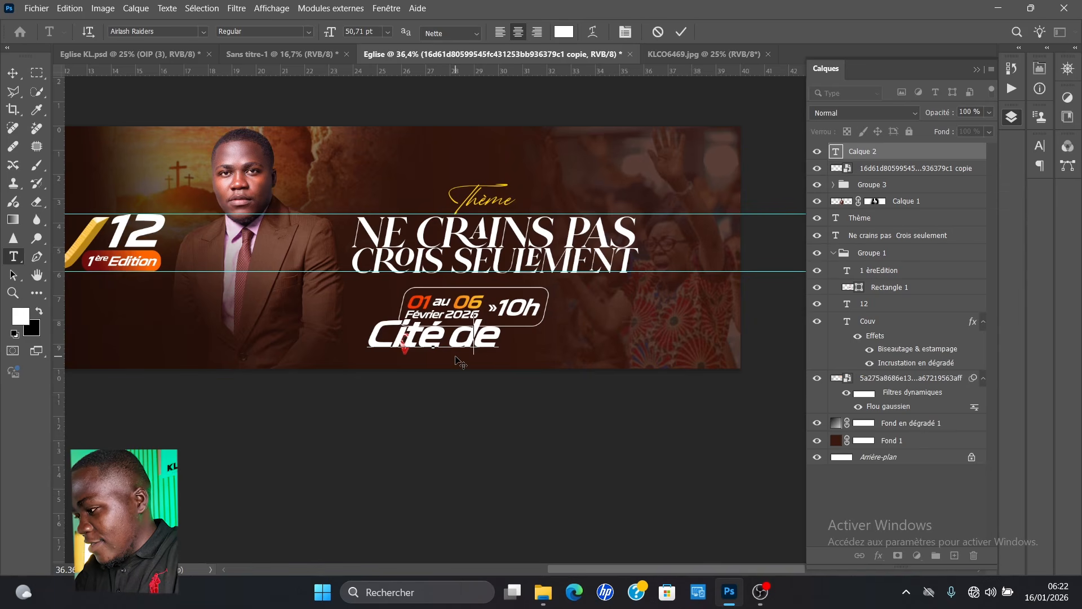
pyautogui.press('BackSpace')
pyautogui.press('BackSpace')
pyautogui.press('BackSpace')
pyautogui.press('BackSpace')
pyautogui.press('BackSpace')
pyautogui.press('BackSpace')
pyautogui.press('BackSpace')
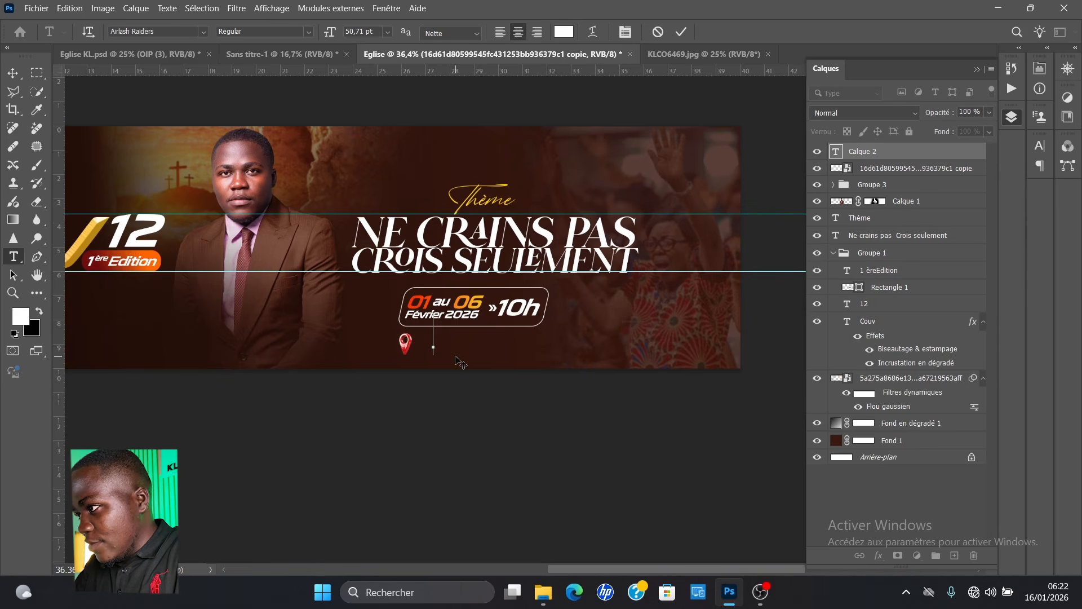
# - Enter the venue name "Temple cité d'exaucement" as the new text line
pyautogui.write('Tem')
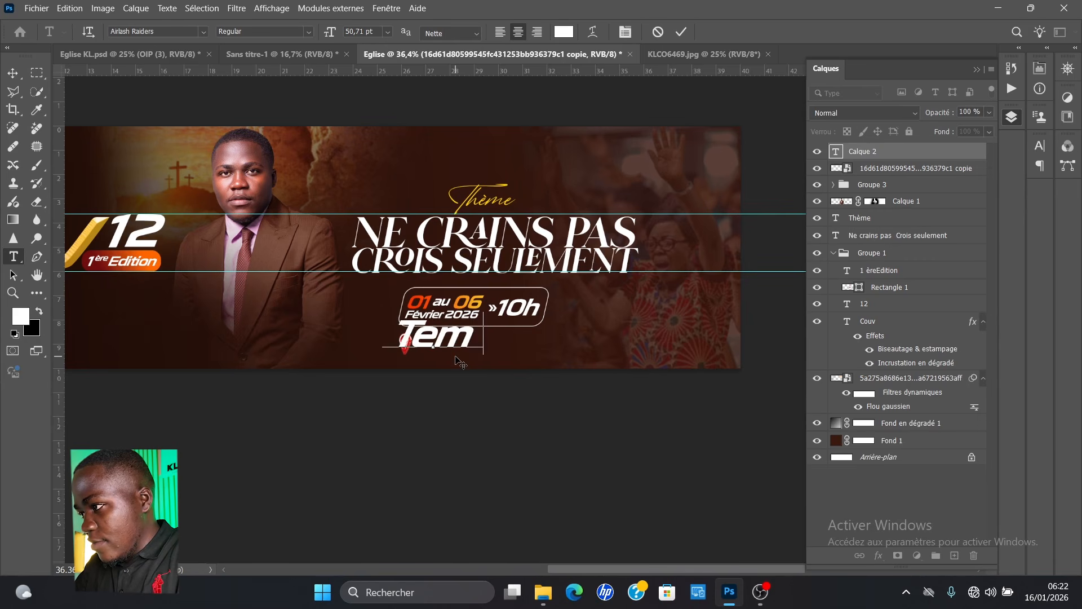
pyautogui.write('ple')
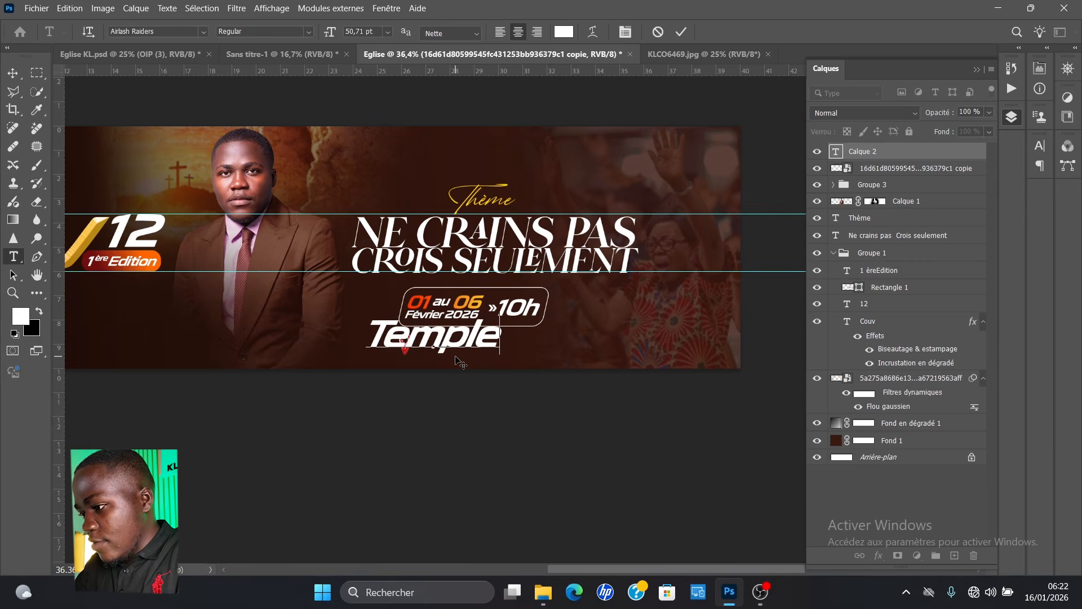
pyautogui.write(' cit d')
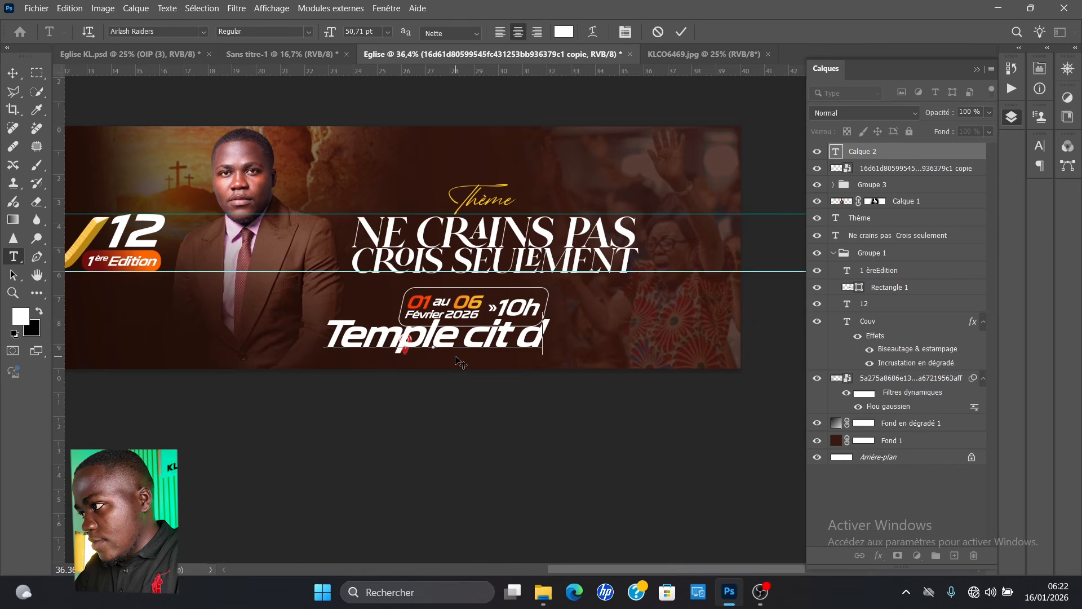
pyautogui.press('BackSpace')
pyautogui.press('BackSpace')
pyautogui.write('é')
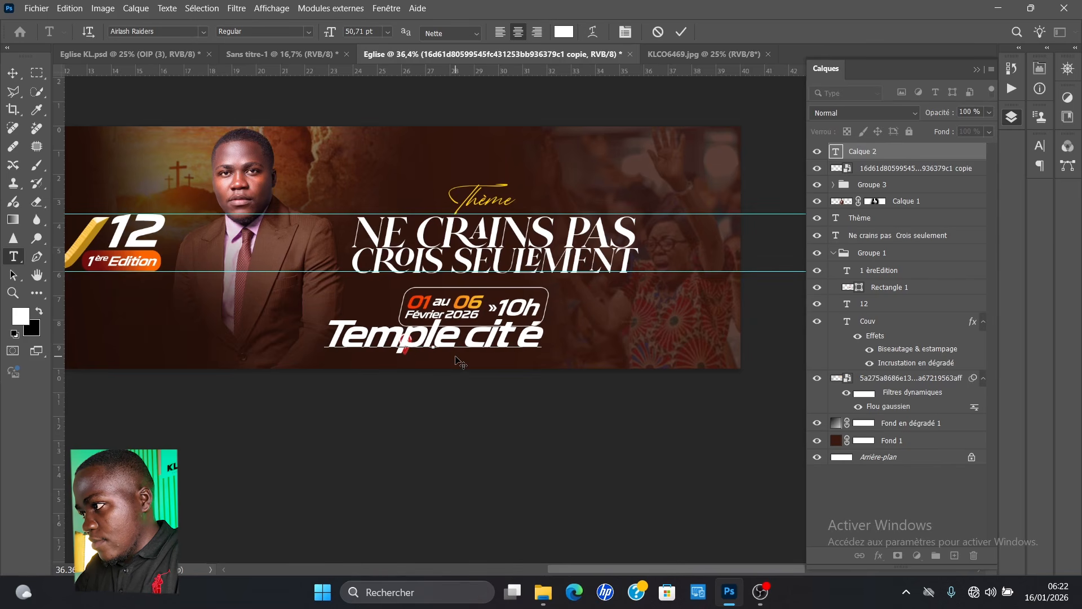
pyautogui.press('BackSpace')
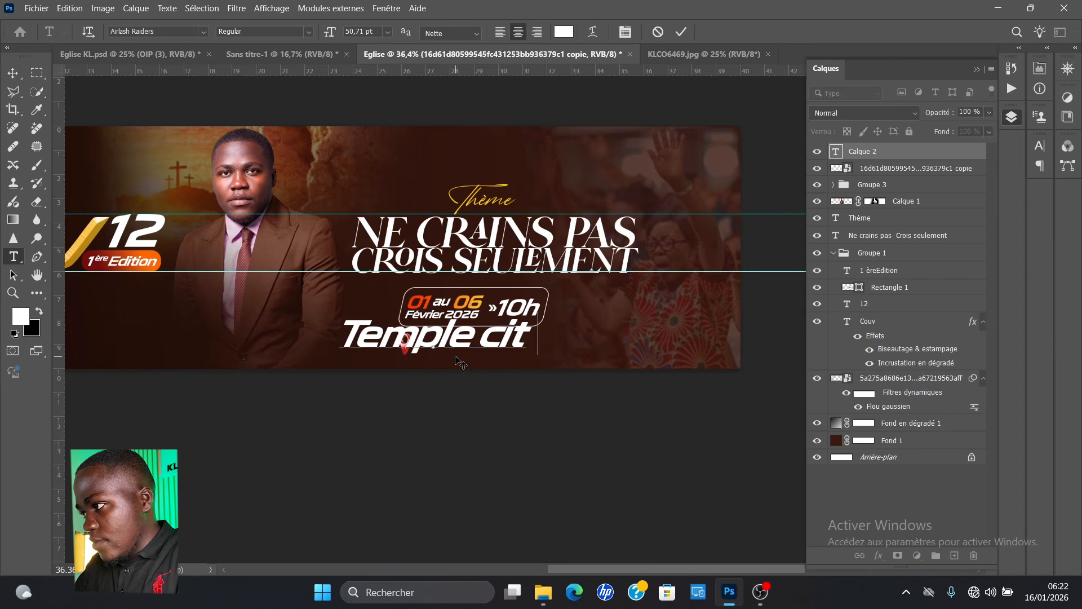
pyautogui.write("é d'e")
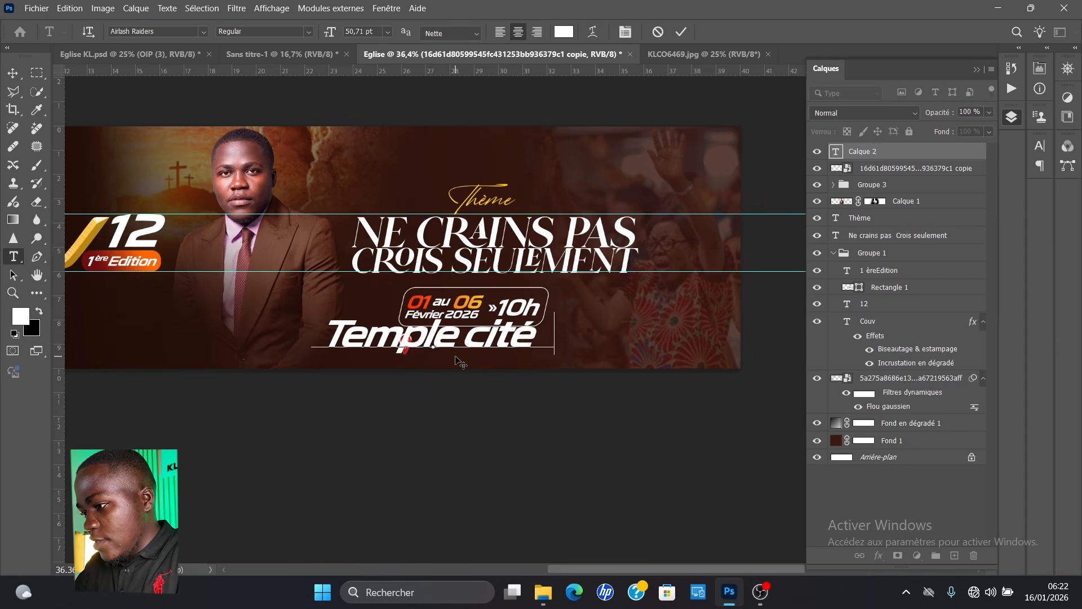
pyautogui.write('xa')
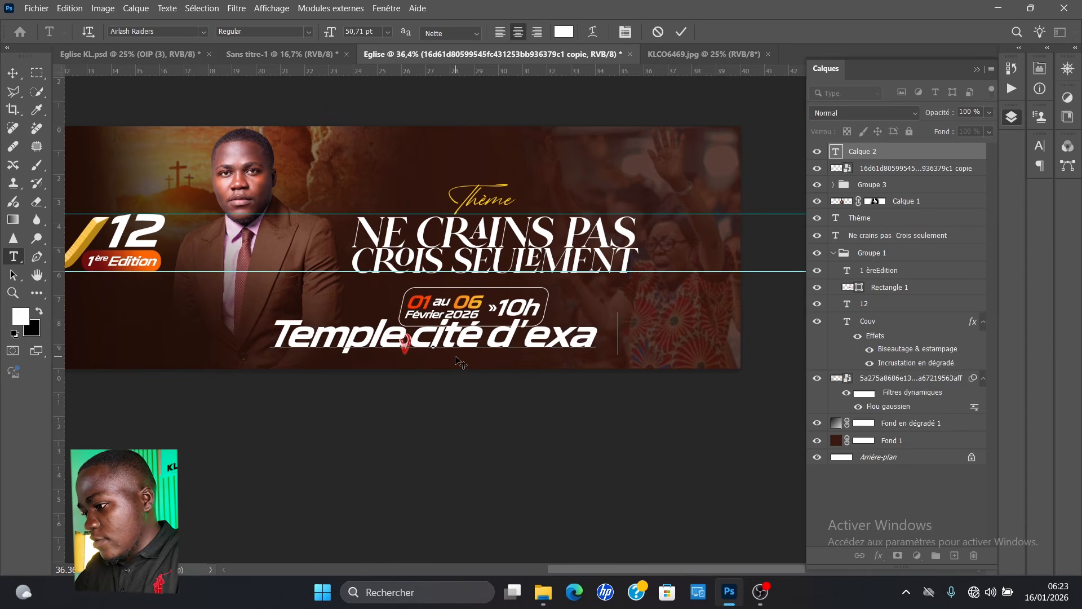
pyautogui.write('ucement')
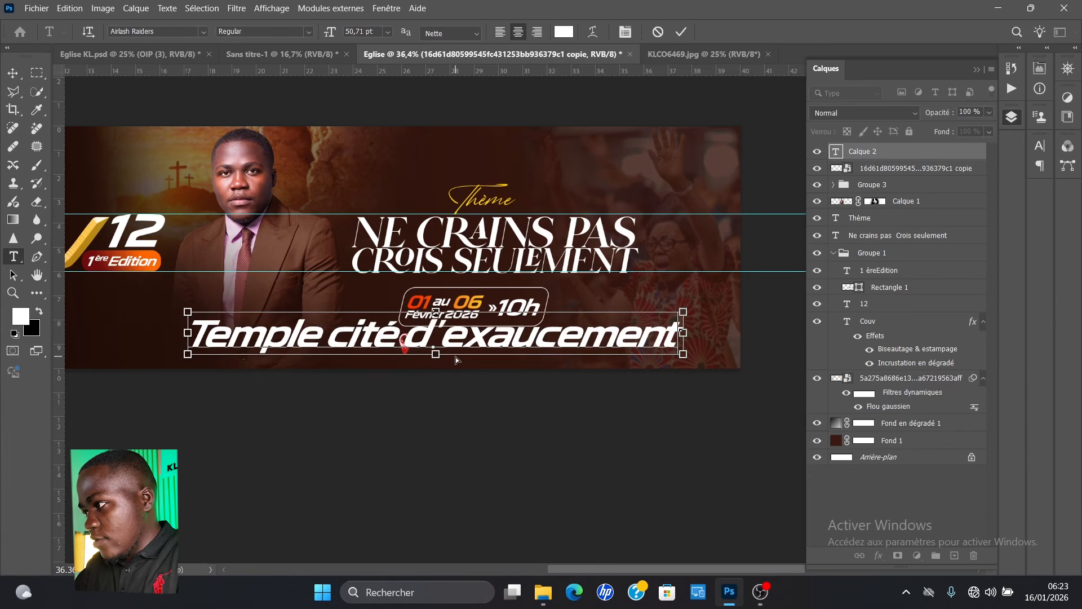
# - Reduce the whole venue name text to a font size of 21 pt and commit it
pyautogui.hotkey('ctrl', 'a')
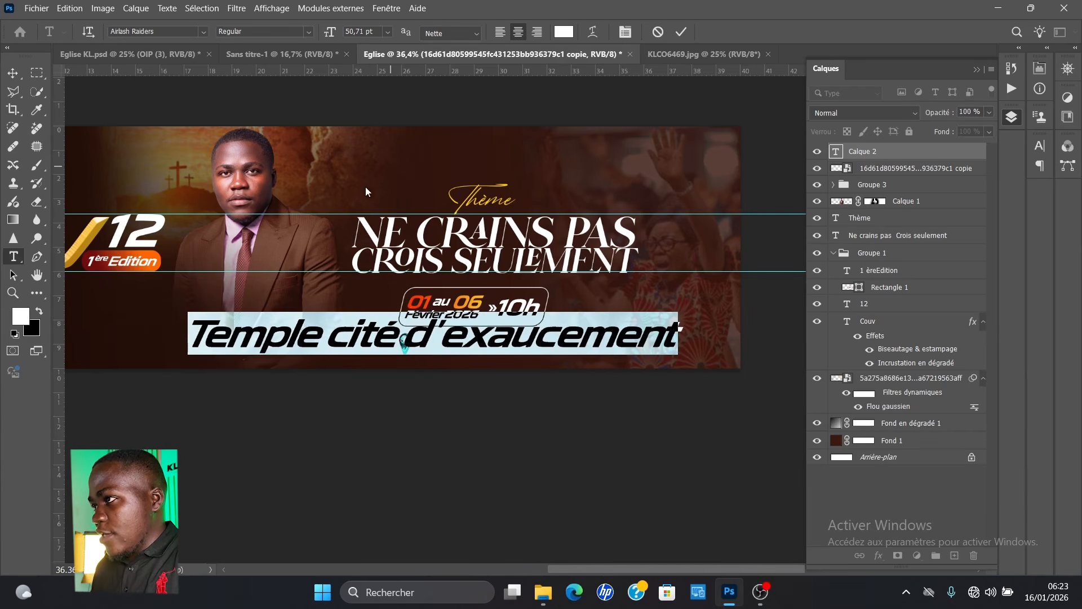
pyautogui.moveTo(332, 32); pyautogui.dragTo(312, 34)
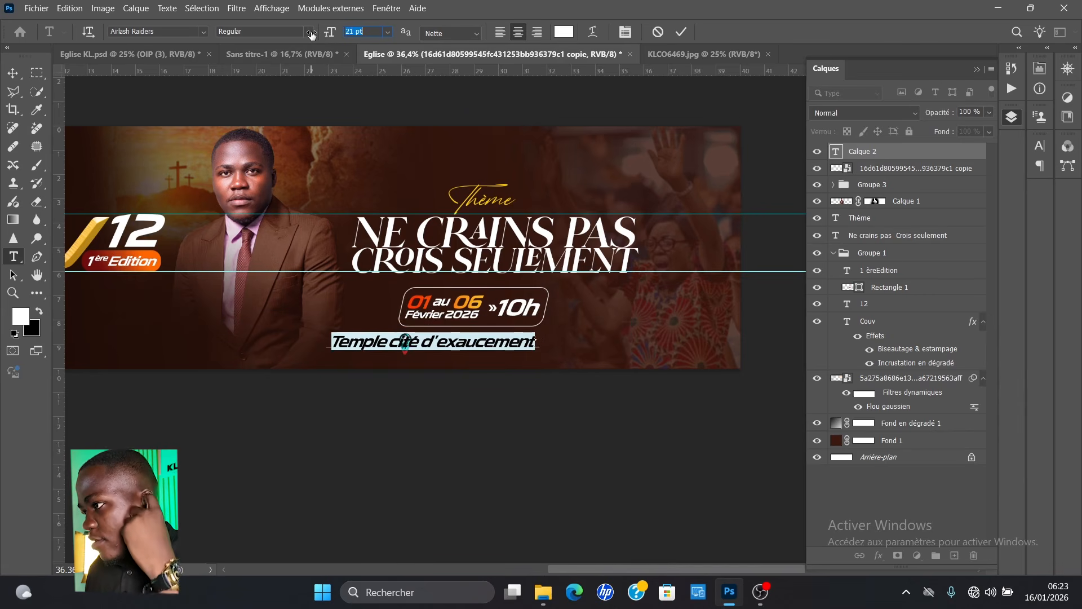
pyautogui.click(685, 32)
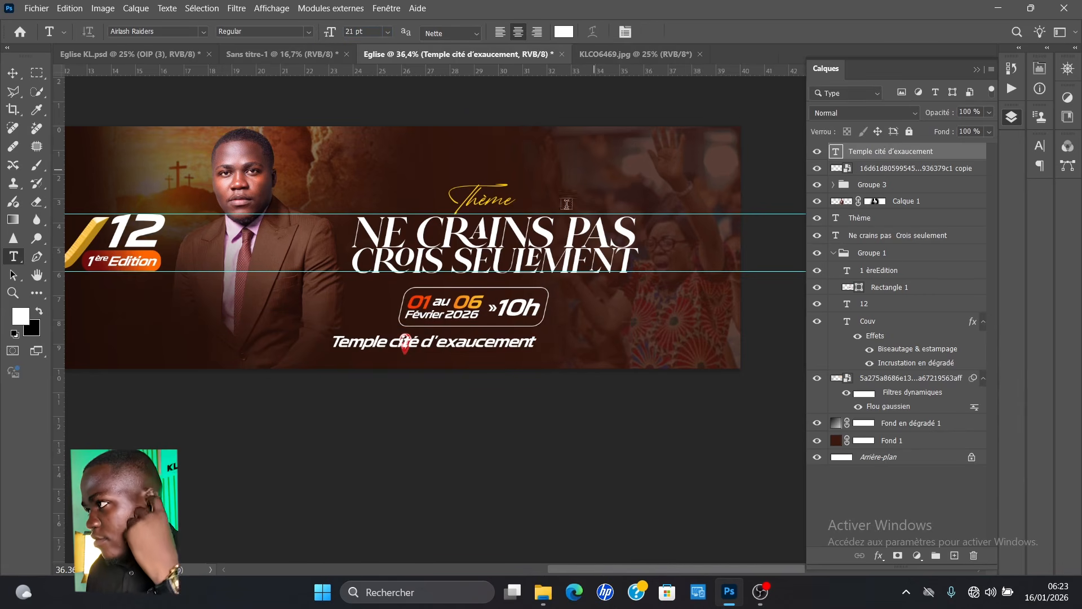
# - Place the venue name just after the location pin and shift both leftward beneath the date frame
pyautogui.press('v')
pyautogui.moveTo(497, 341); pyautogui.dragTo(569, 342)
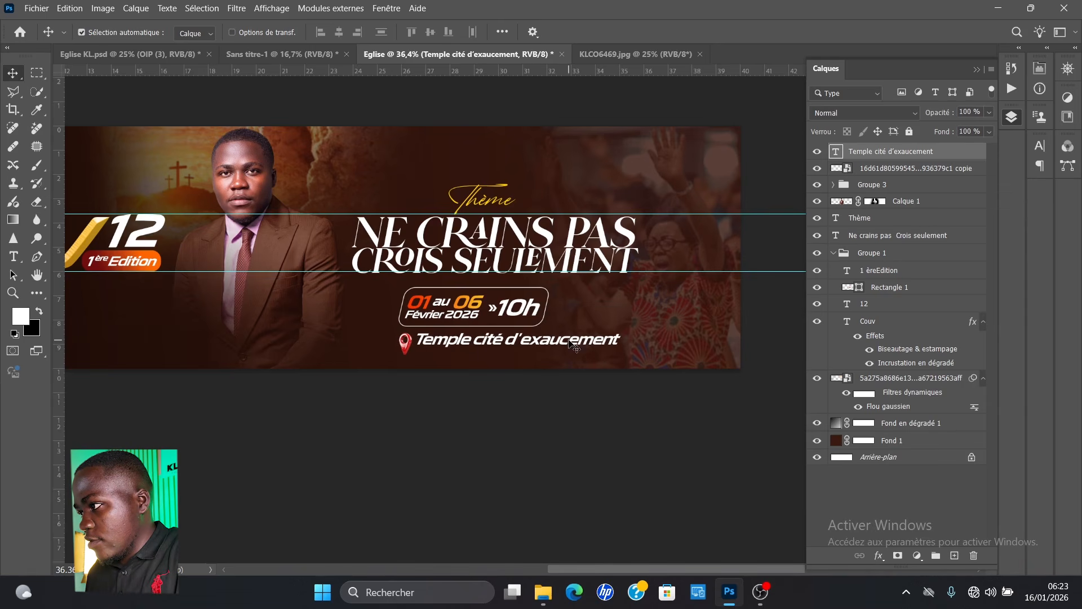
pyautogui.hotkey('ctrl', '+')
pyautogui.hotkey('ctrl', '+')
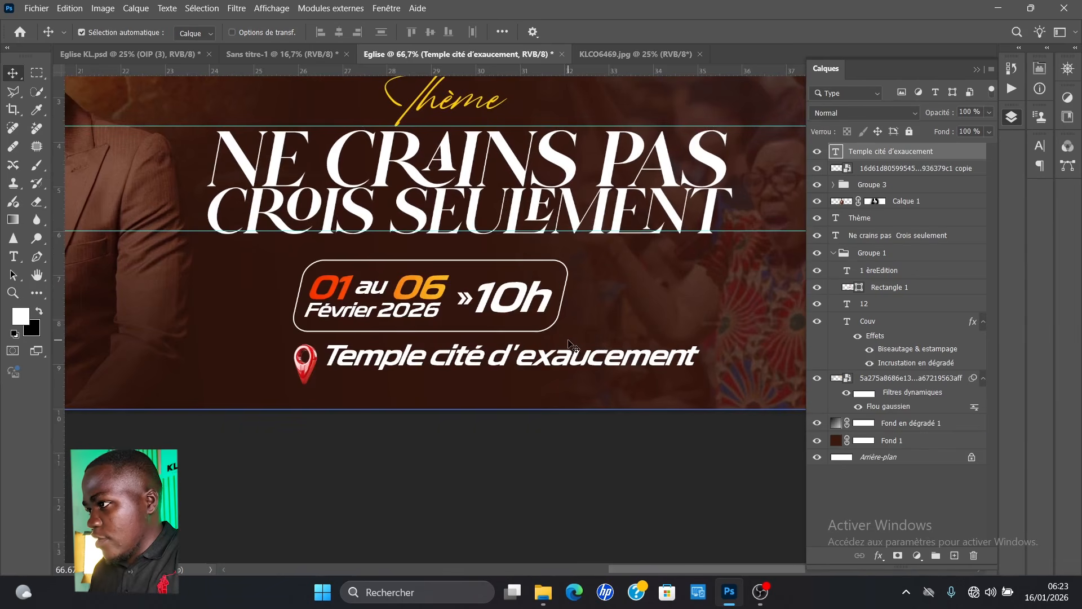
pyautogui.moveTo(310, 369); pyautogui.dragTo(229, 353)
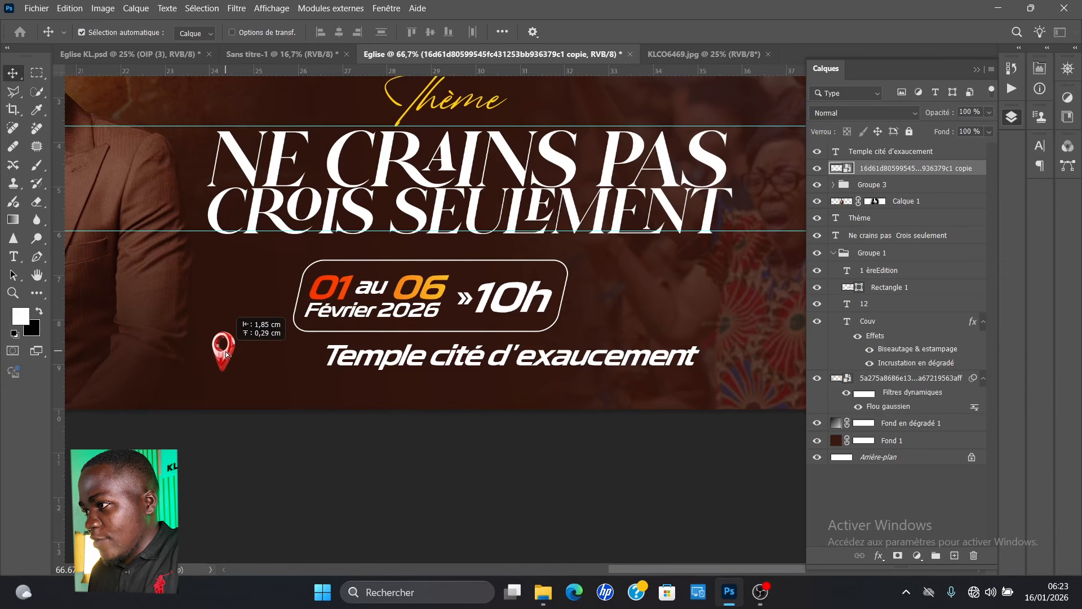
pyautogui.click(388, 361)
pyautogui.moveTo(389, 360); pyautogui.dragTo(306, 355)
# - Hide the rulers and scale the venue name down proportionally so it is about as wide as the date frame
pyautogui.press('t')
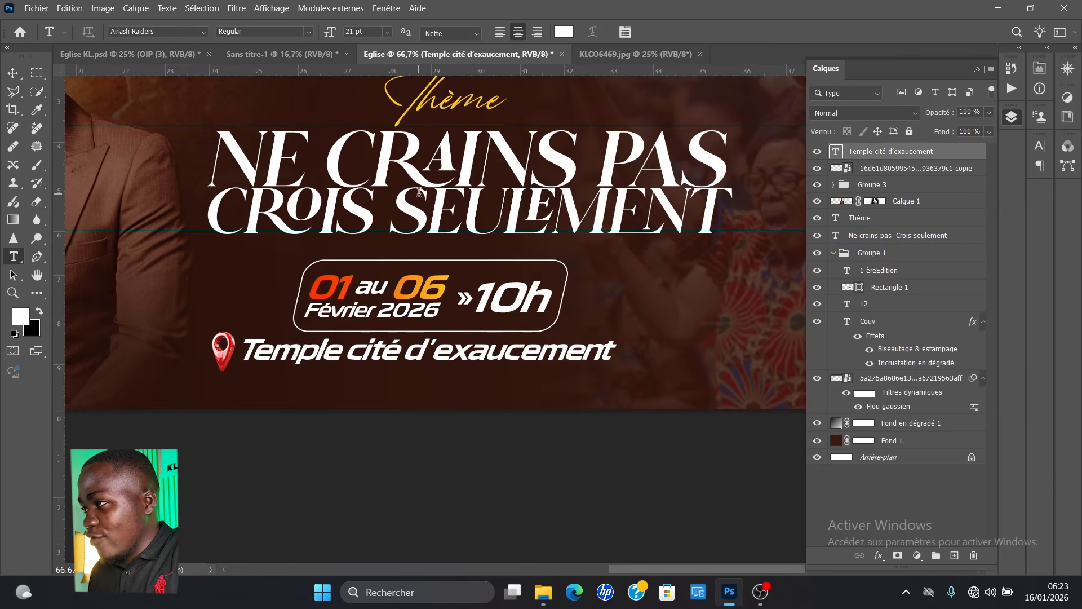
pyautogui.hotkey('ctrl', 'r')
pyautogui.scroll(3, 610, 370)
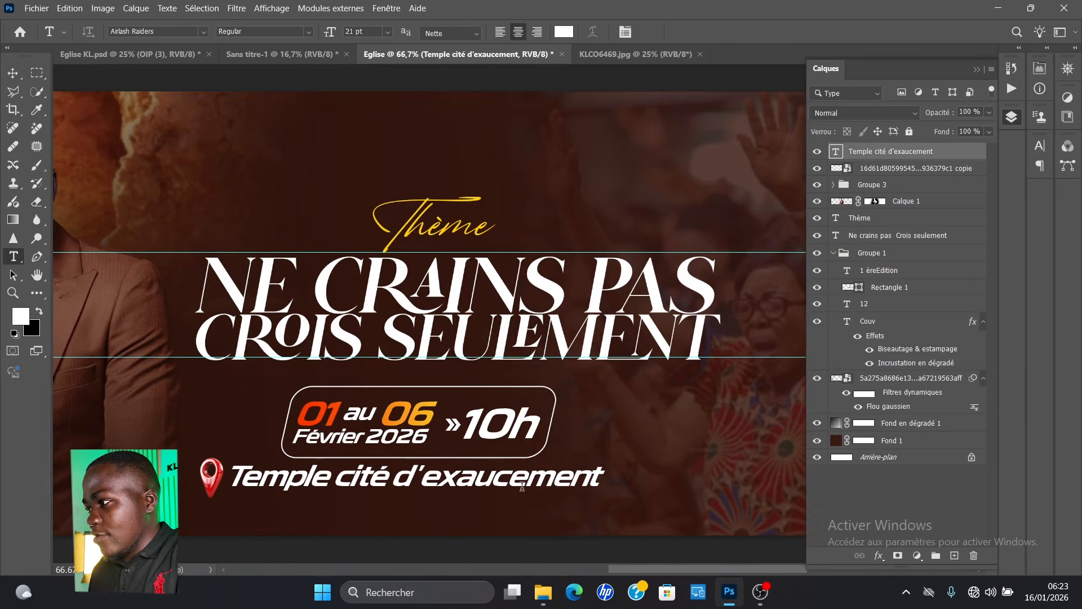
pyautogui.hotkey('ctrl', 't')
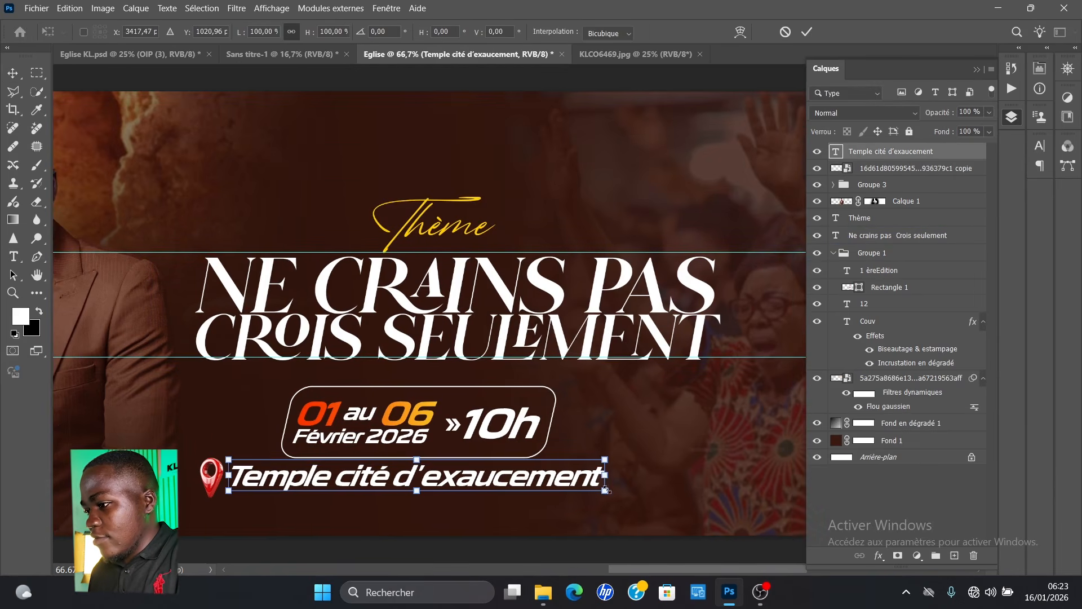
pyautogui.moveTo(604, 492); pyautogui.dragTo(525, 477)
pyautogui.press('Return')
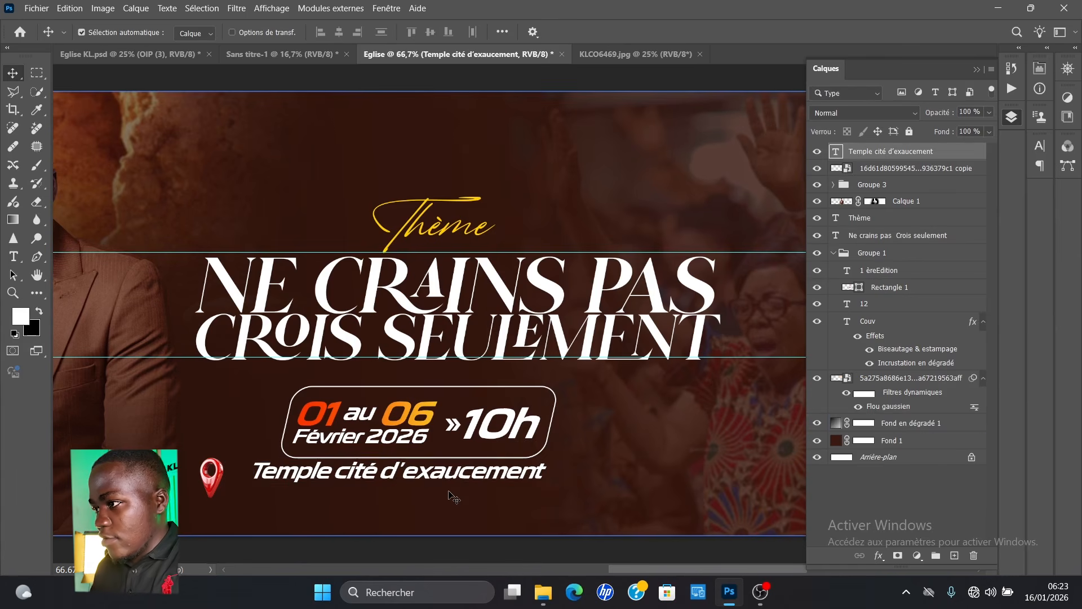
# - Nudge the venue name slightly down from the date frame and move the location pin close against its start
pyautogui.click(454, 497)
pyautogui.press('Down')
pyautogui.press('Down')
pyautogui.press('Down')
pyautogui.press('Down')
pyautogui.press('Down')
pyautogui.press('Down')
pyautogui.press('Down')
pyautogui.press('Down')
pyautogui.press('Down')
pyautogui.press('Down')
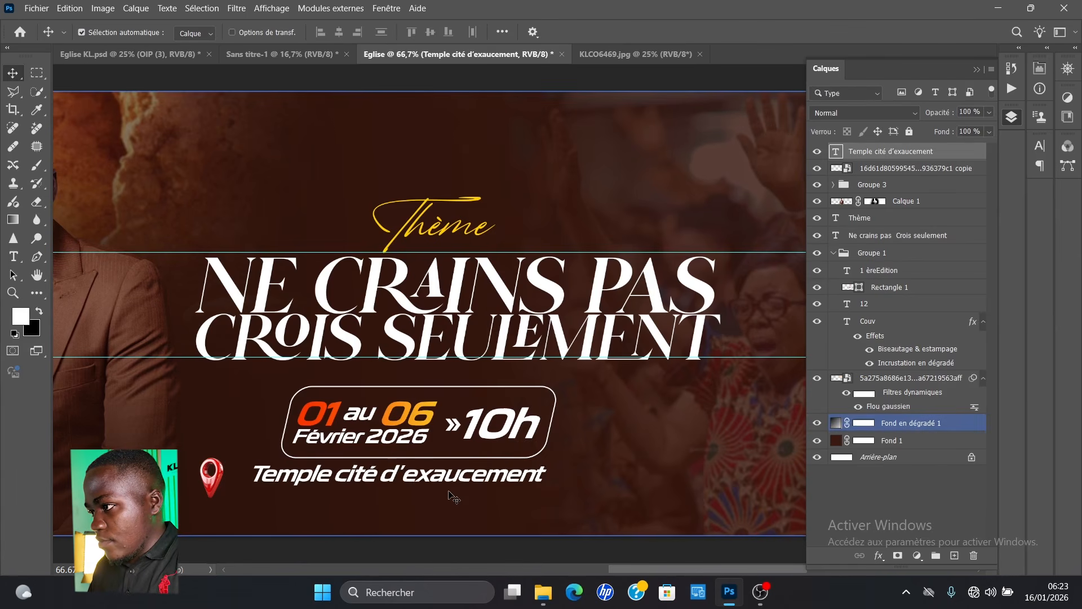
pyautogui.click(222, 490)
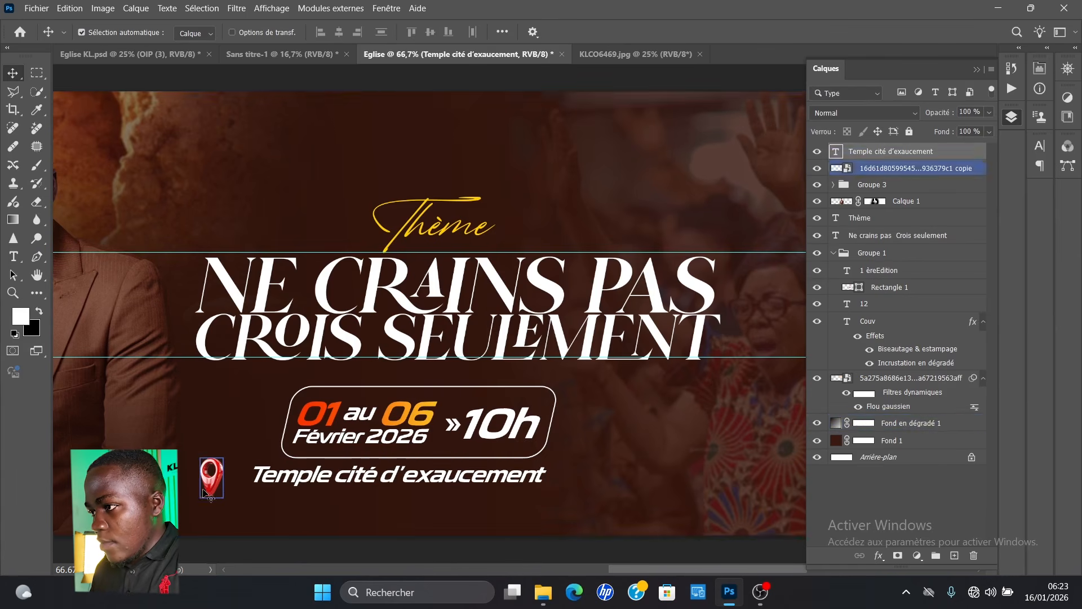
pyautogui.moveTo(222, 490); pyautogui.dragTo(238, 493)
# - Add a text line beneath the venue name with the venue's street address, including avenue, number, quarter and commune
pyautogui.press('t')
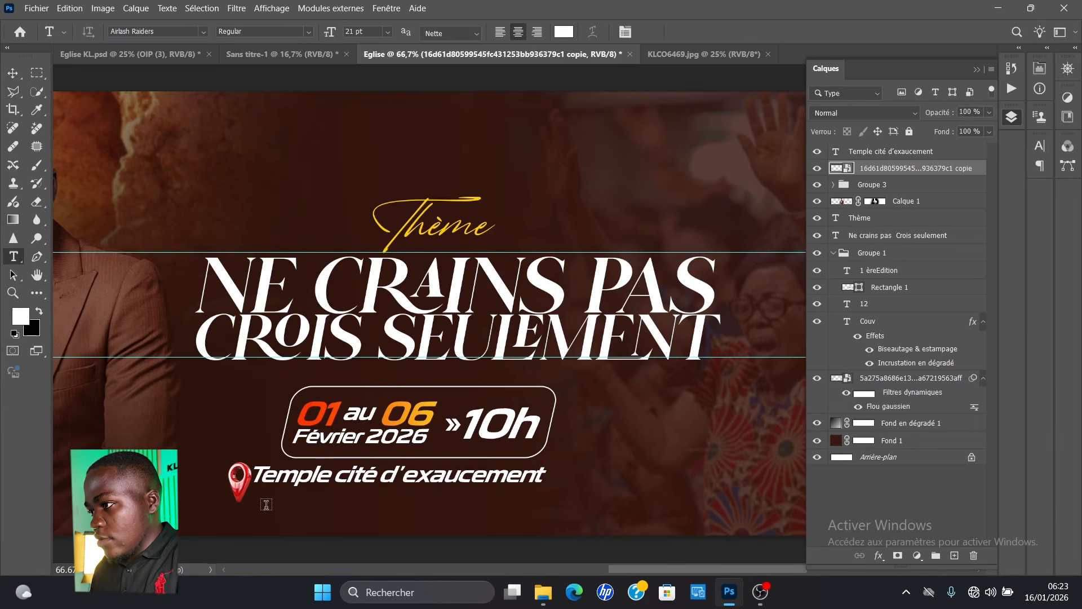
pyautogui.click(269, 506)
pyautogui.write('S')
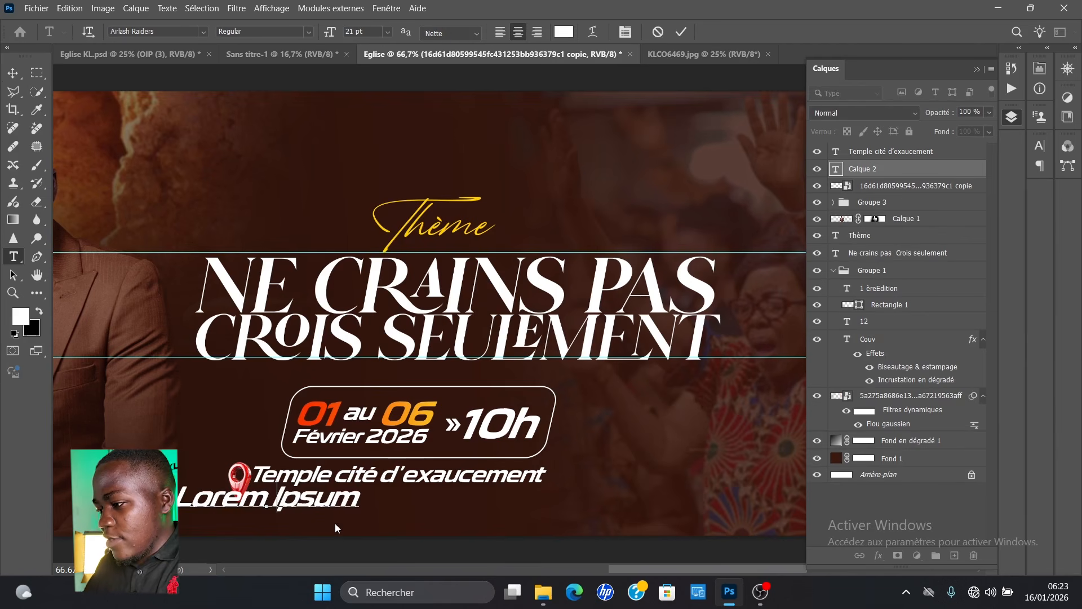
pyautogui.press('BackSpace')
pyautogui.write('ave')
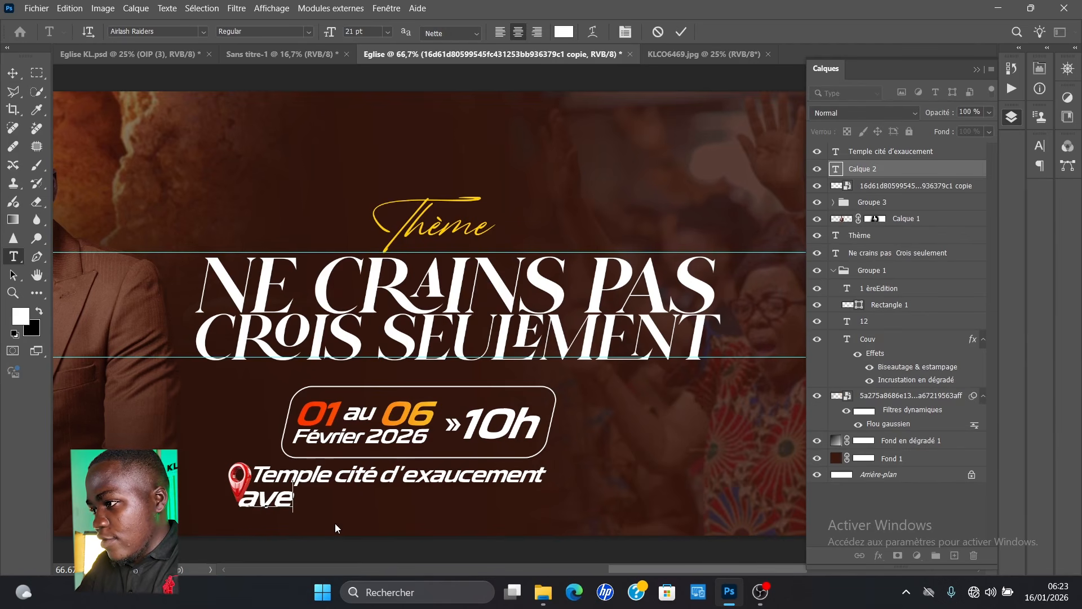
pyautogui.press('BackSpace')
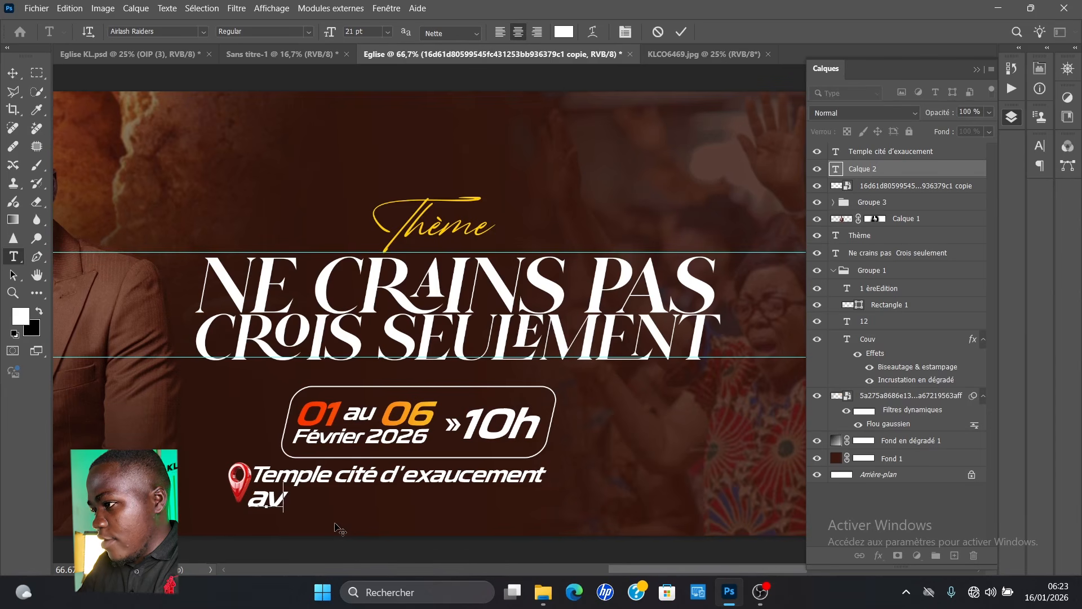
pyautogui.write('.')
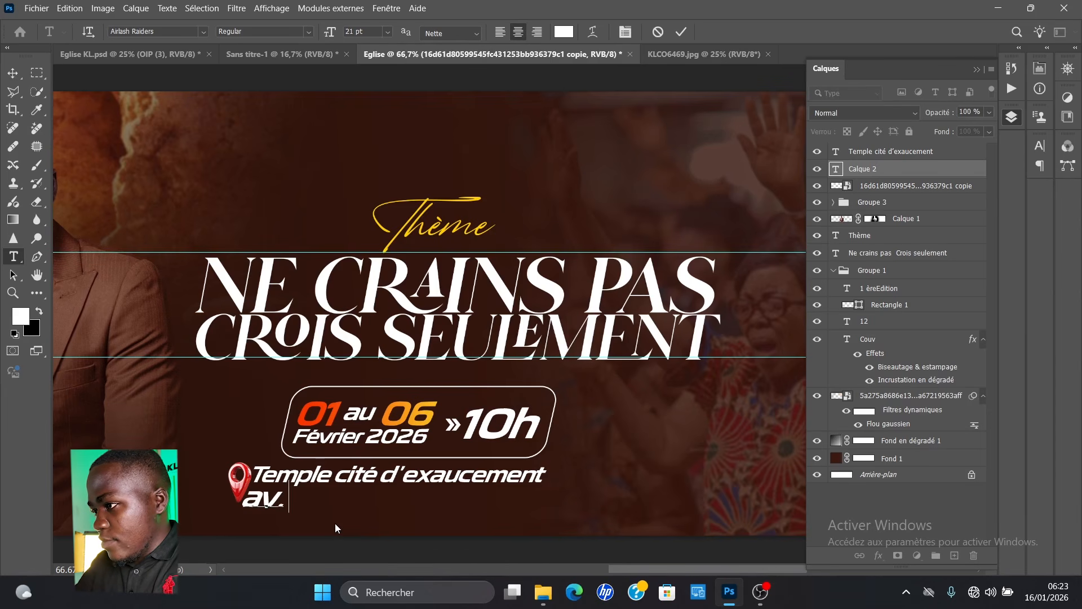
pyautogui.write(' Klmuen')
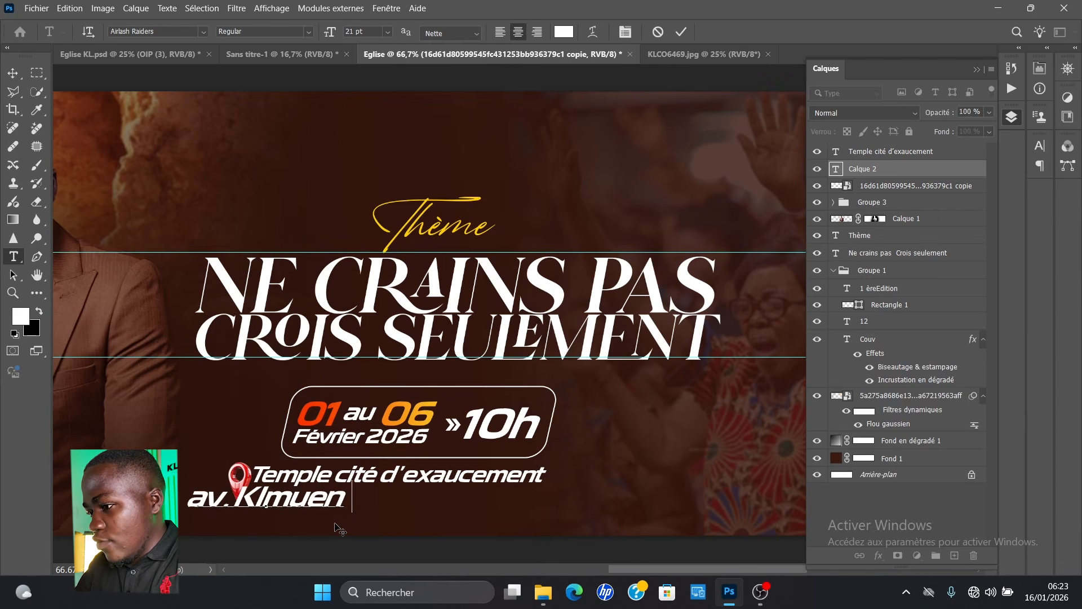
pyautogui.press('BackSpace')
pyautogui.write('za')
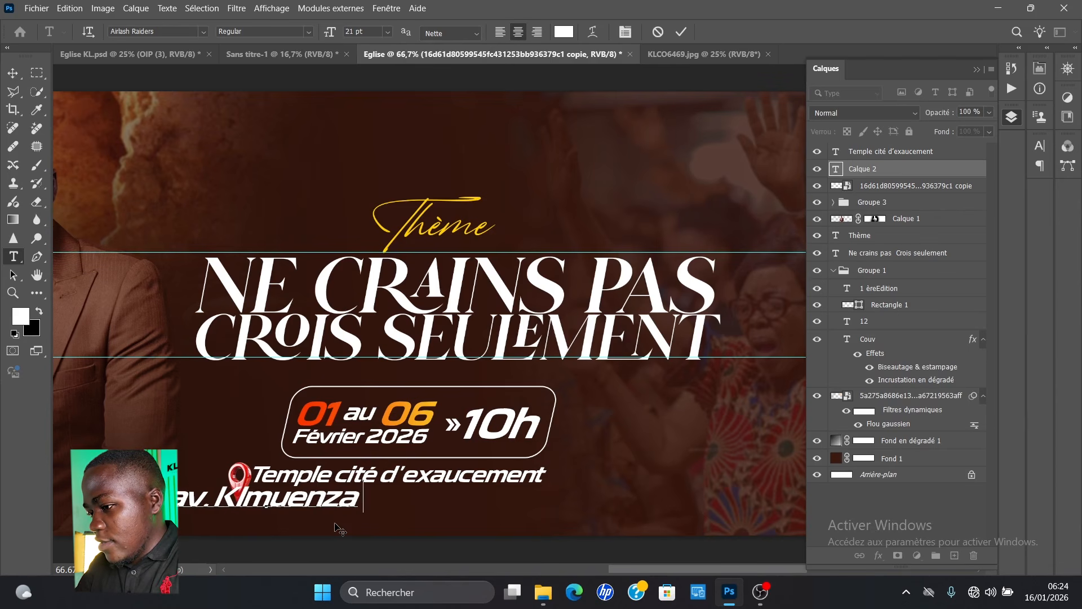
pyautogui.write(' n')
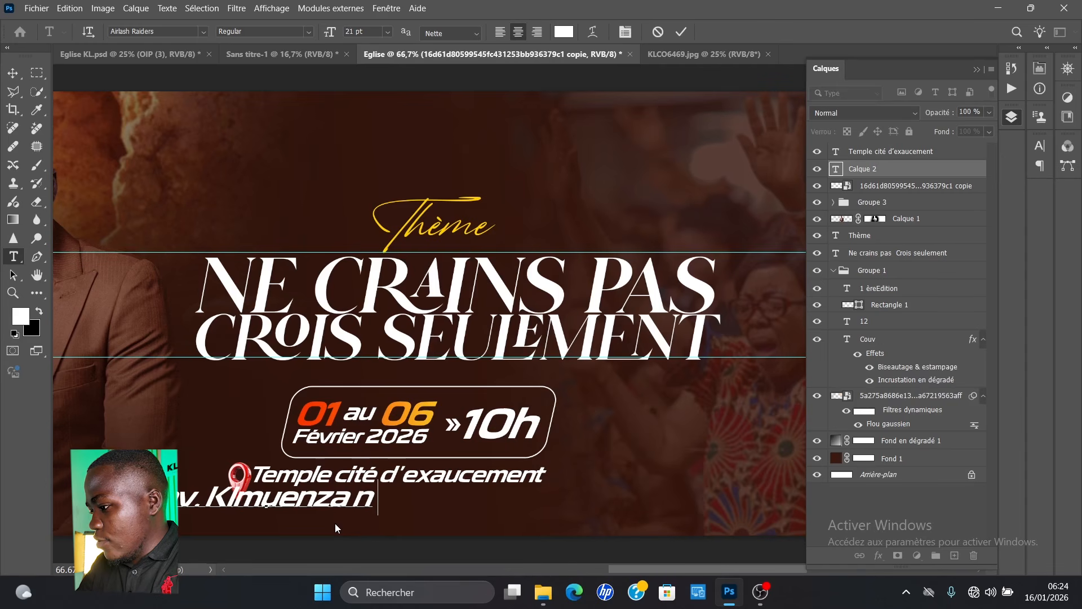
pyautogui.write('°08 ')
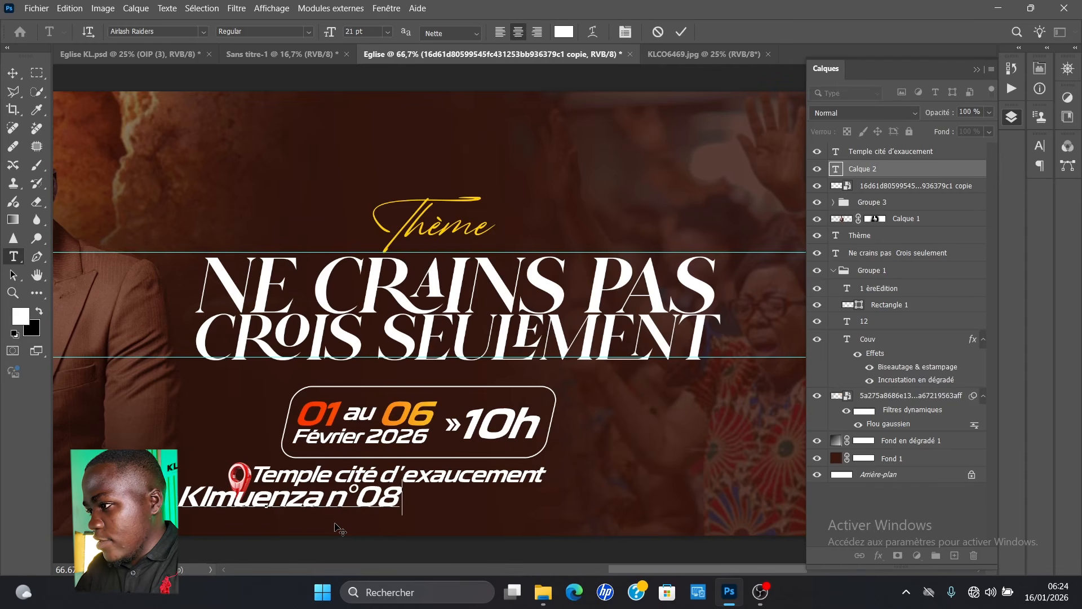
pyautogui.write('Qu')
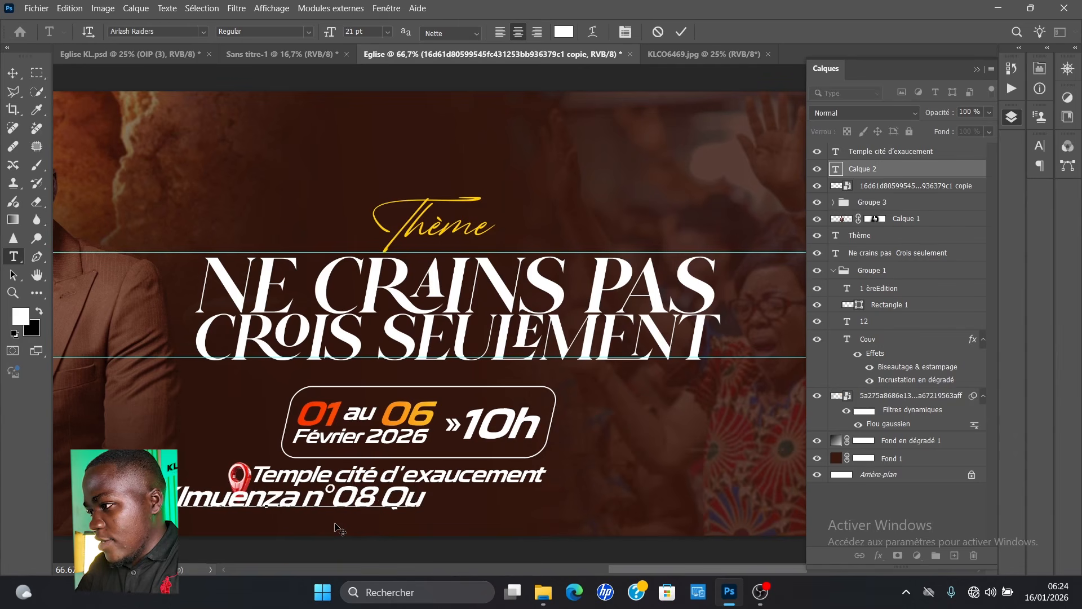
pyautogui.press('BackSpace')
pyautogui.write('/ Mato')
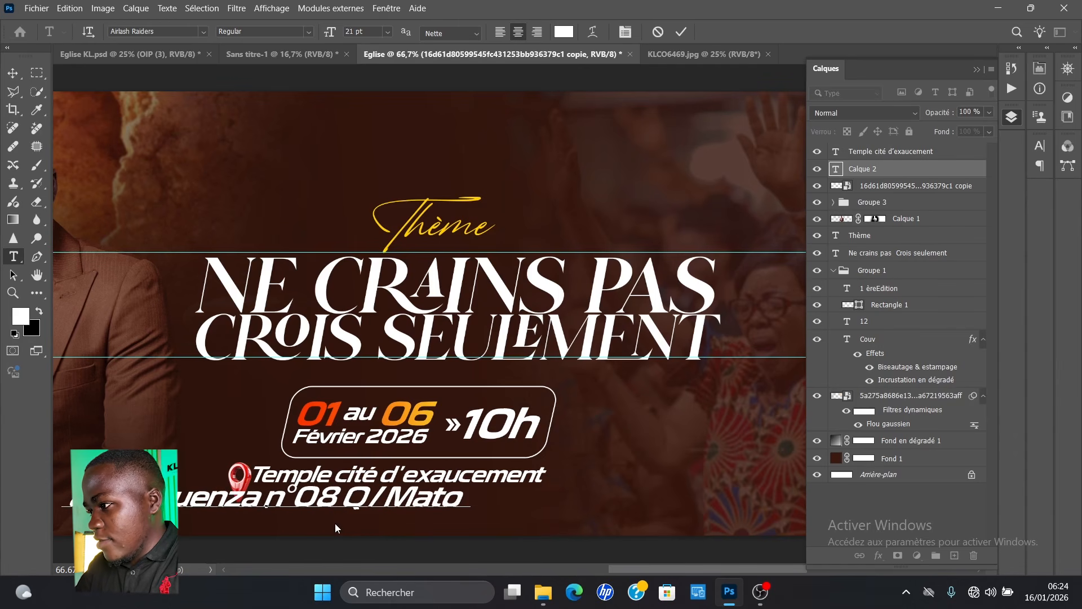
pyautogui.write('nge')
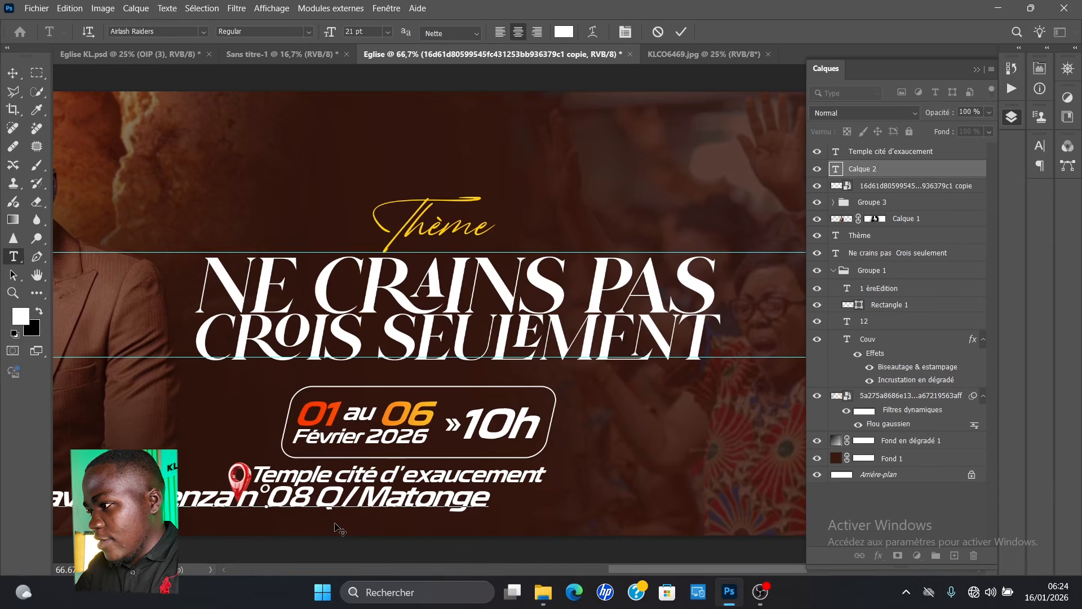
pyautogui.write(' c')
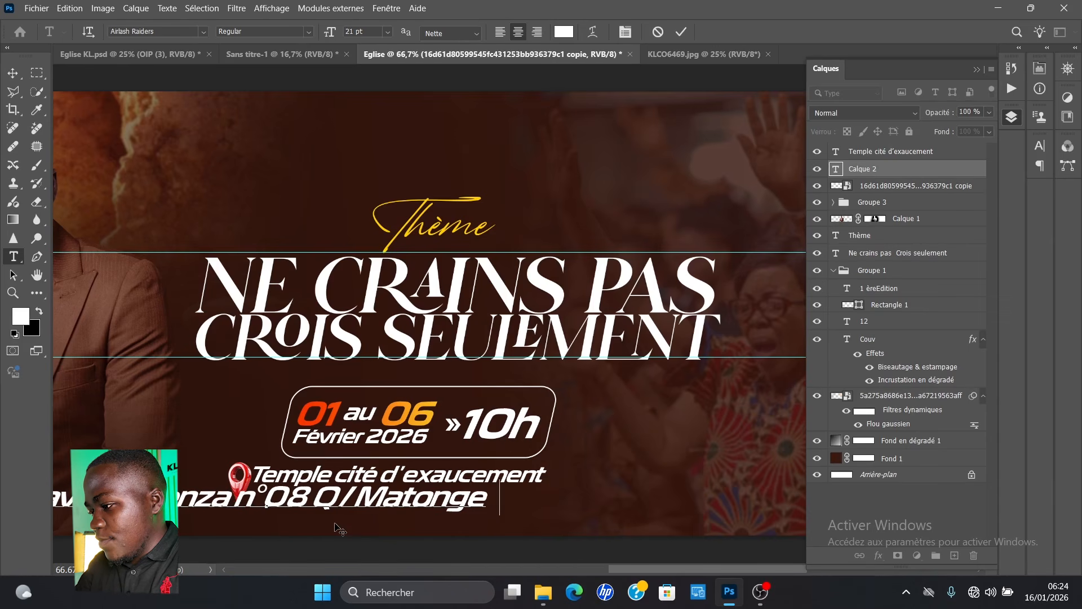
pyautogui.write('/Kalam')
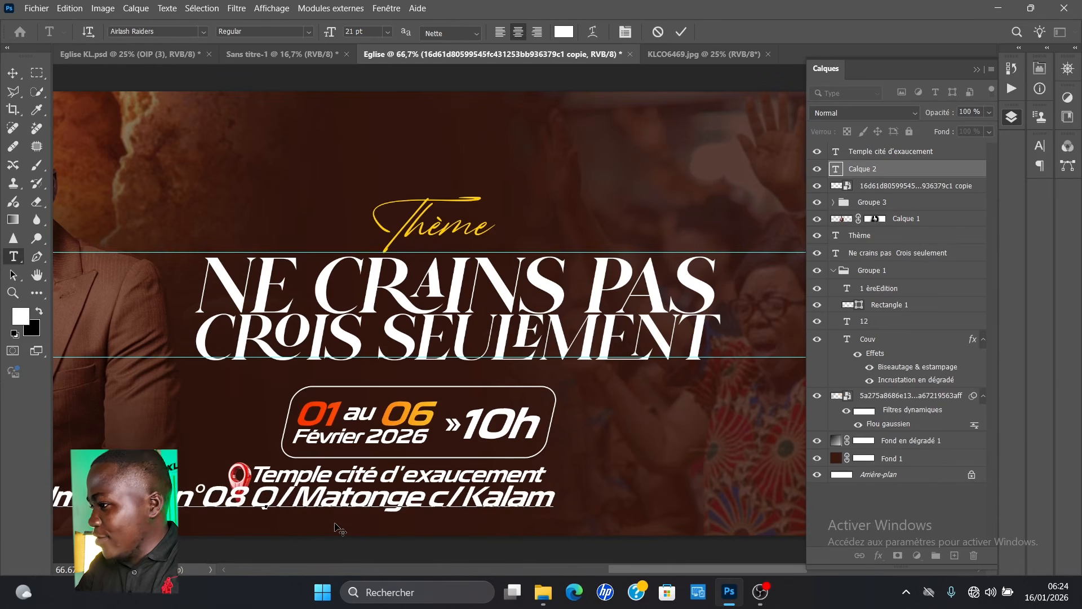
pyautogui.write('u')
pyautogui.hotkey('ctrl', 'Return')
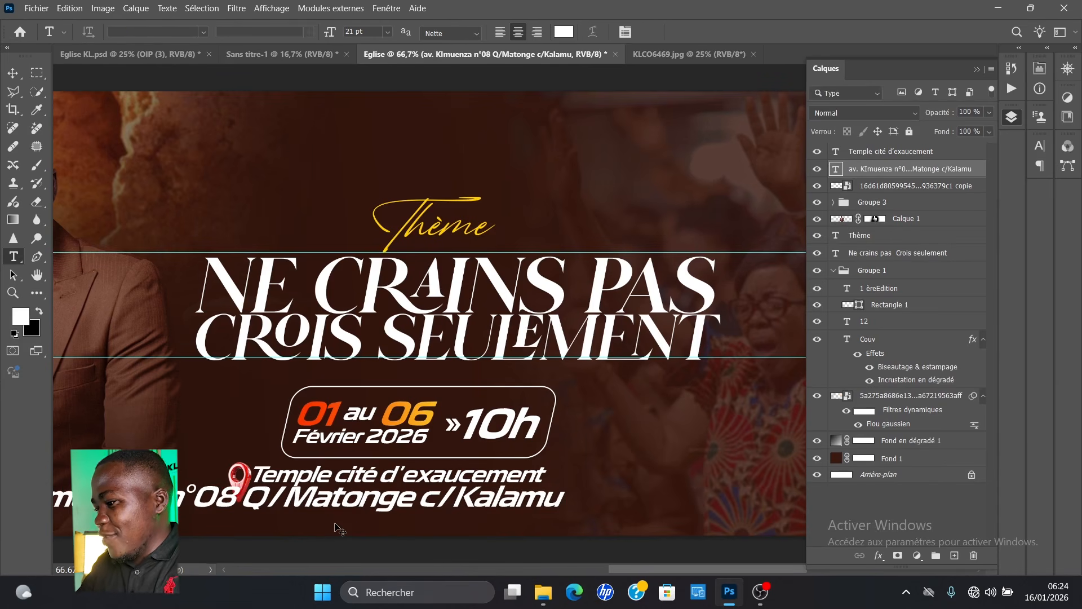
# - Scale the address line down proportionally and fit it beneath the venue name at about the same width
pyautogui.hotkey('ctrl', 't')
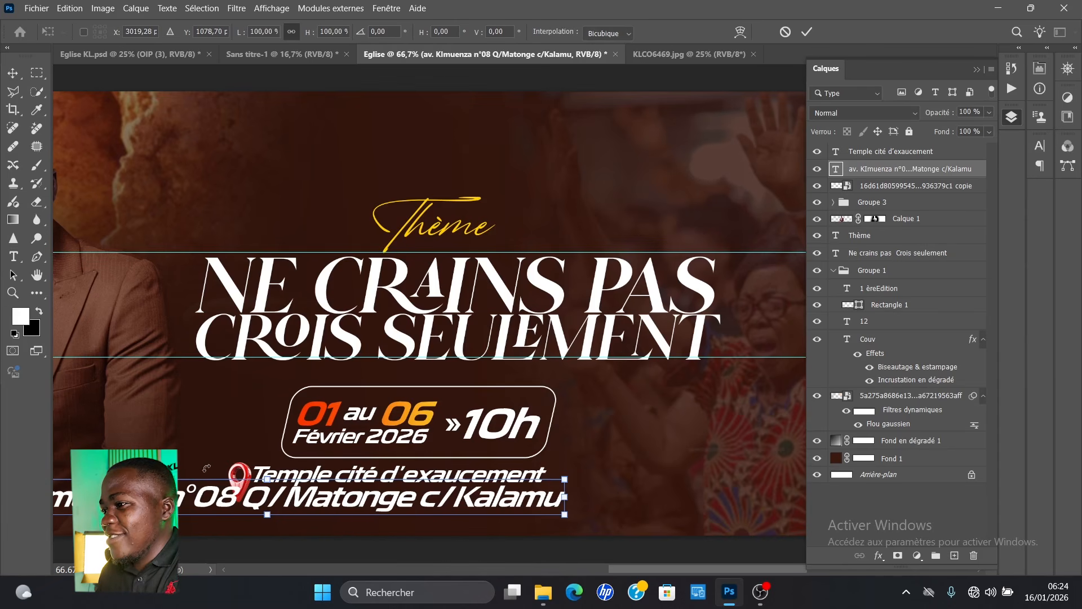
pyautogui.moveTo(270, 485); pyautogui.dragTo(403, 495)
pyautogui.press('Return')
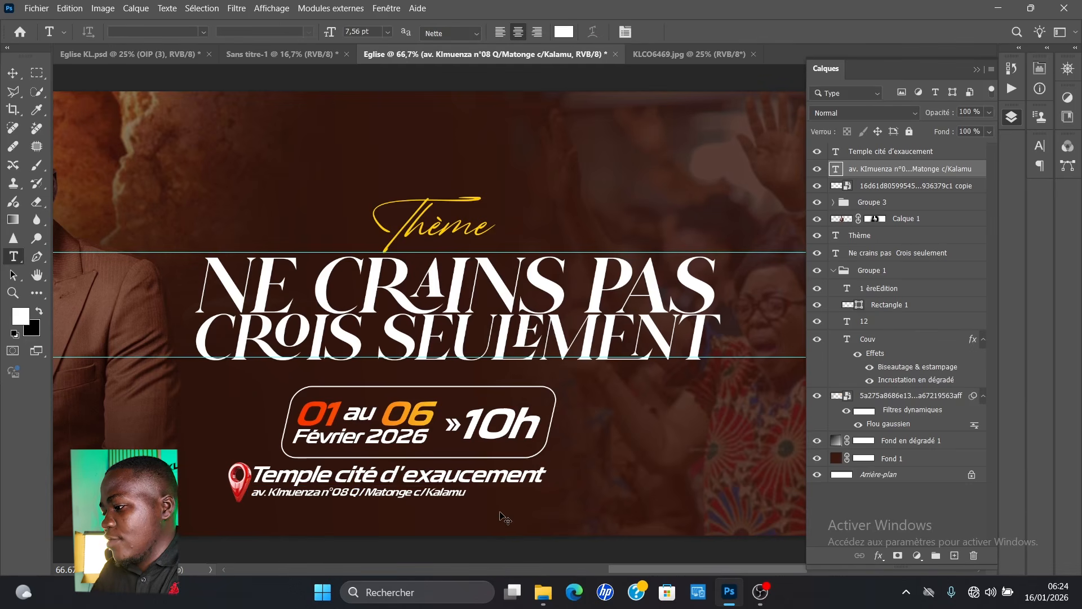
pyautogui.hotkey('ctrl', 't')
pyautogui.moveTo(466, 498); pyautogui.dragTo(543, 513)
pyautogui.press('Return')
# - Copy the gradient layer style from the "01 06" date numbers and paste it onto the "Temple cité d'exaucement" text
pyautogui.press('t')
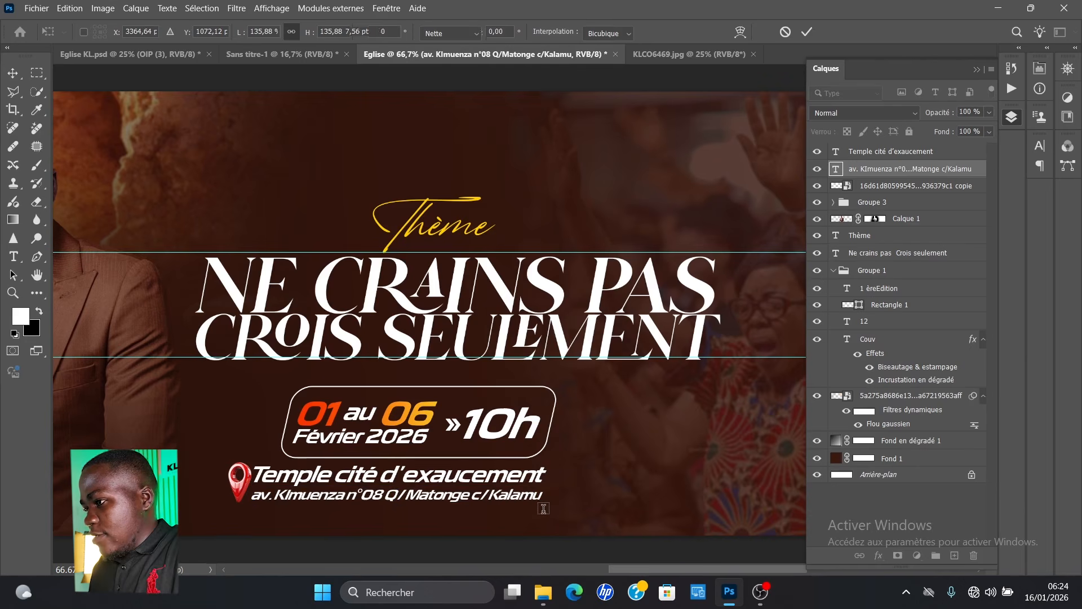
pyautogui.click(507, 479)
pyautogui.press('Escape')
pyautogui.press('v')
pyautogui.press('t')
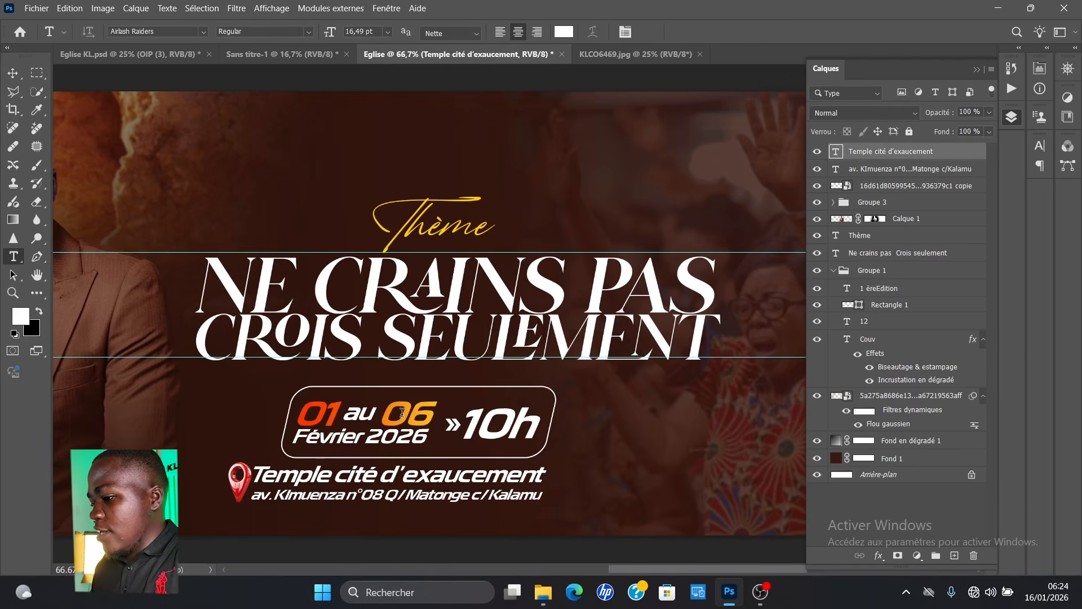
pyautogui.click(403, 412)
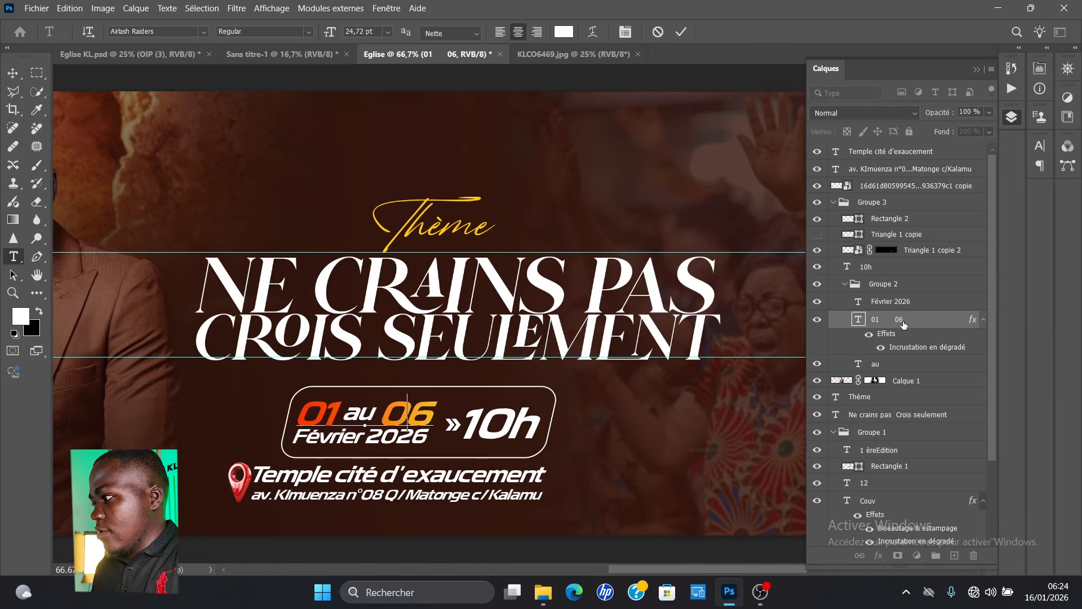
pyautogui.press('Escape')
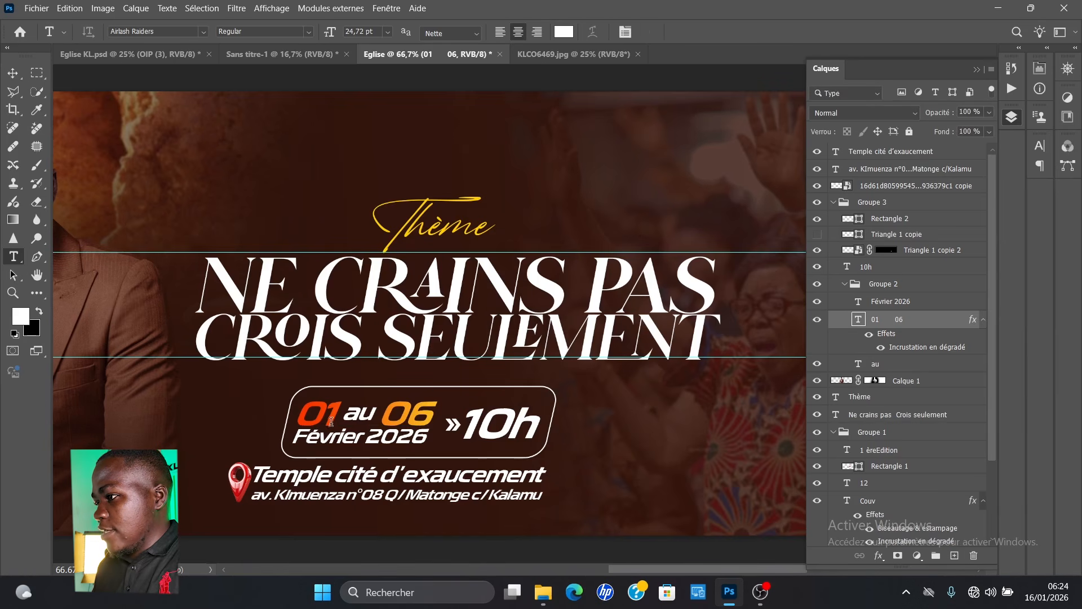
pyautogui.rightClick(941, 322)
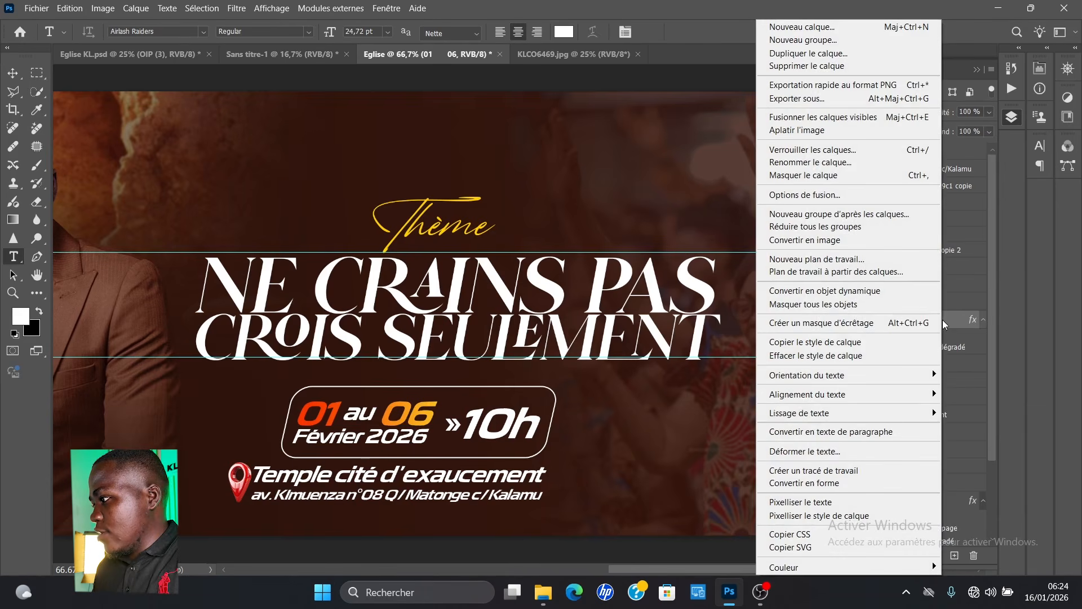
pyautogui.click(830, 342)
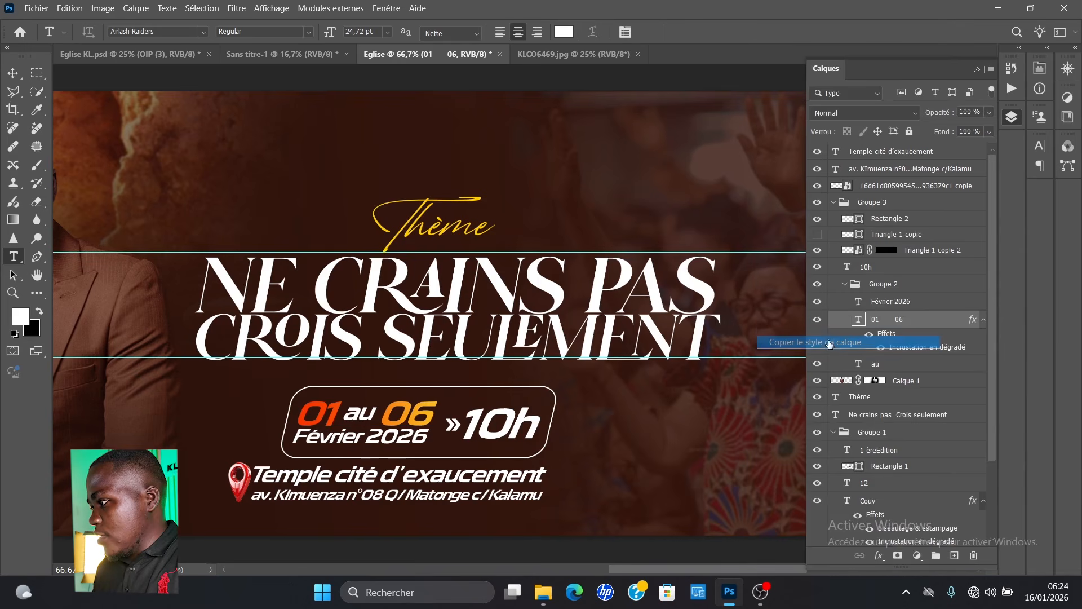
pyautogui.click(462, 473)
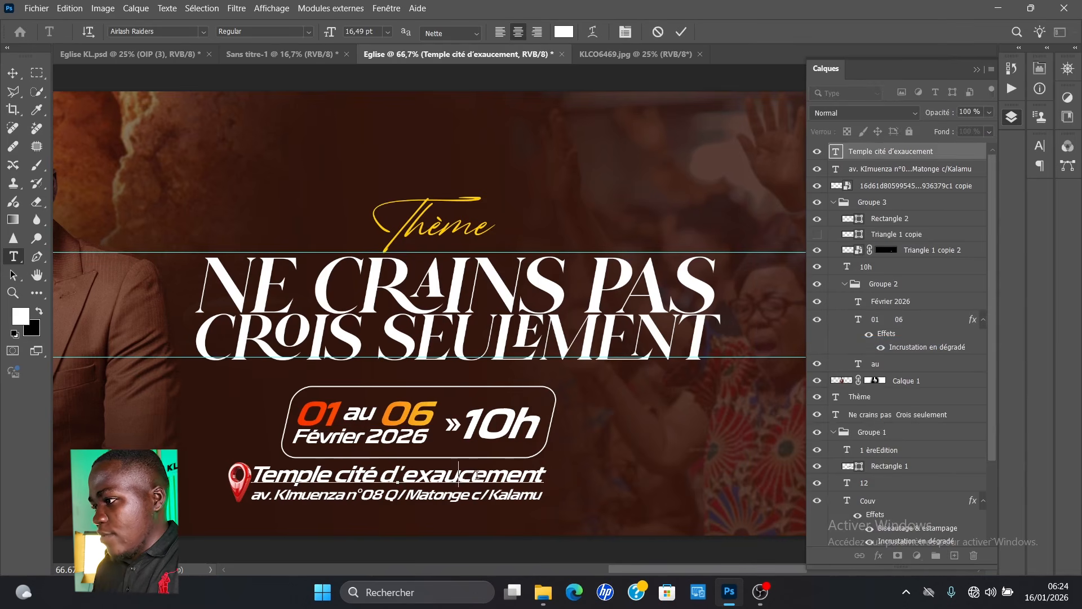
pyautogui.rightClick(975, 154)
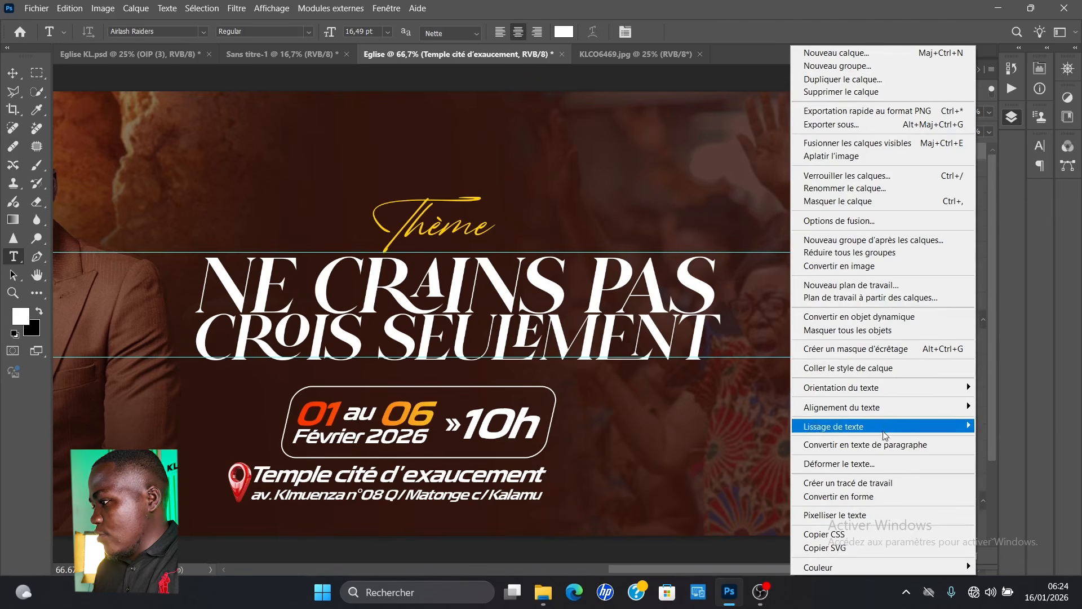
pyautogui.click(830, 367)
# - Lower the opacity of the venue name's gradient overlay to 78%
pyautogui.hotkey('ctrl', '-')
pyautogui.hotkey('ctrl', '-')
pyautogui.hotkey('ctrl', '-')
pyautogui.hotkey('ctrl', '-')
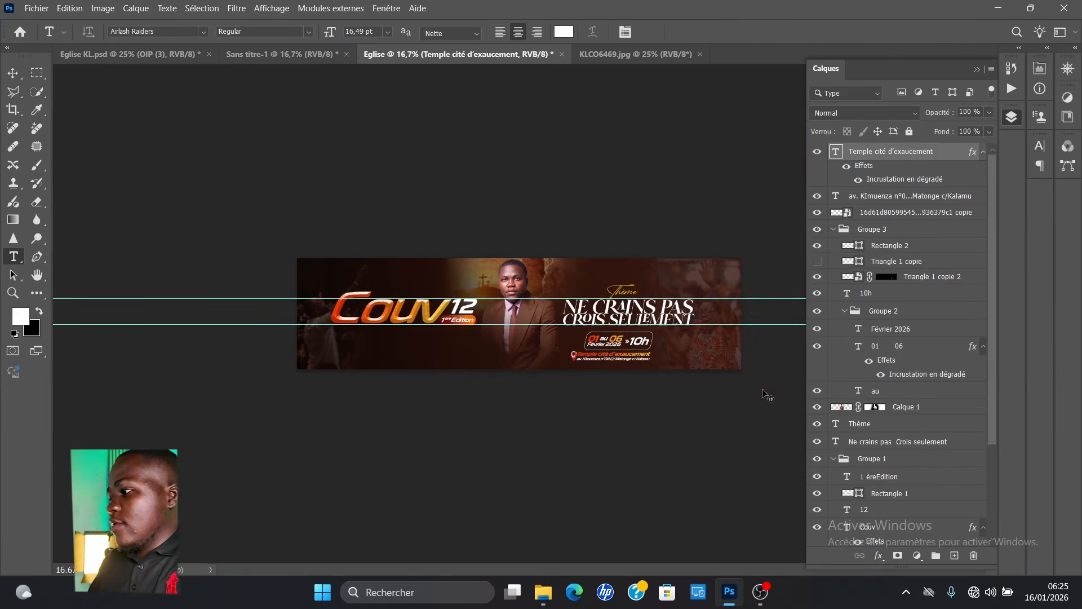
pyautogui.hotkey('ctrl', '+')
pyautogui.hotkey('ctrl', '+')
pyautogui.hotkey('ctrl', '+')
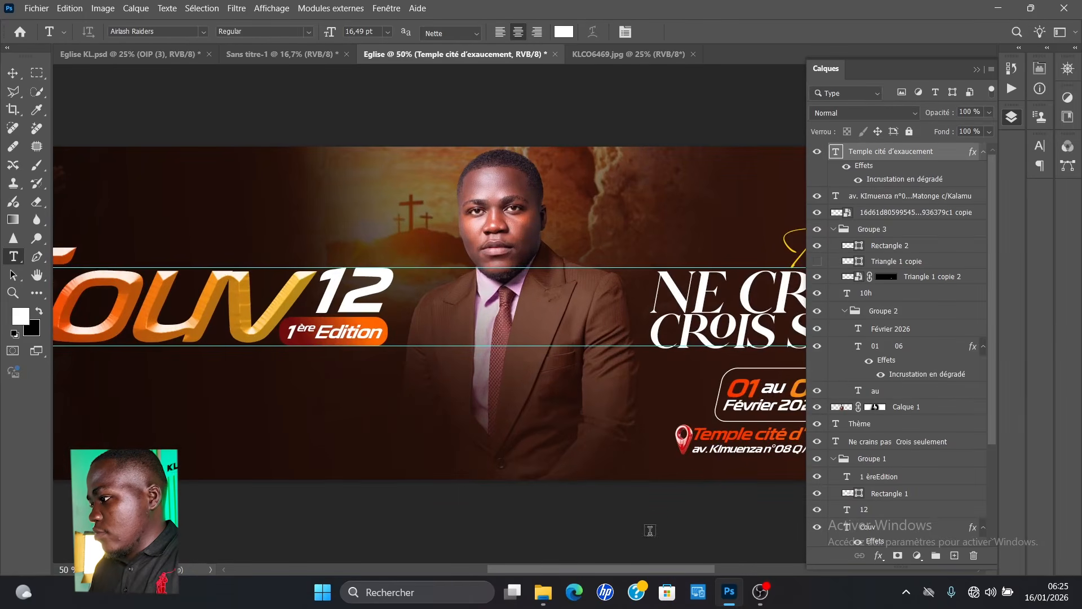
pyautogui.moveTo(633, 571); pyautogui.dragTo(677, 571)
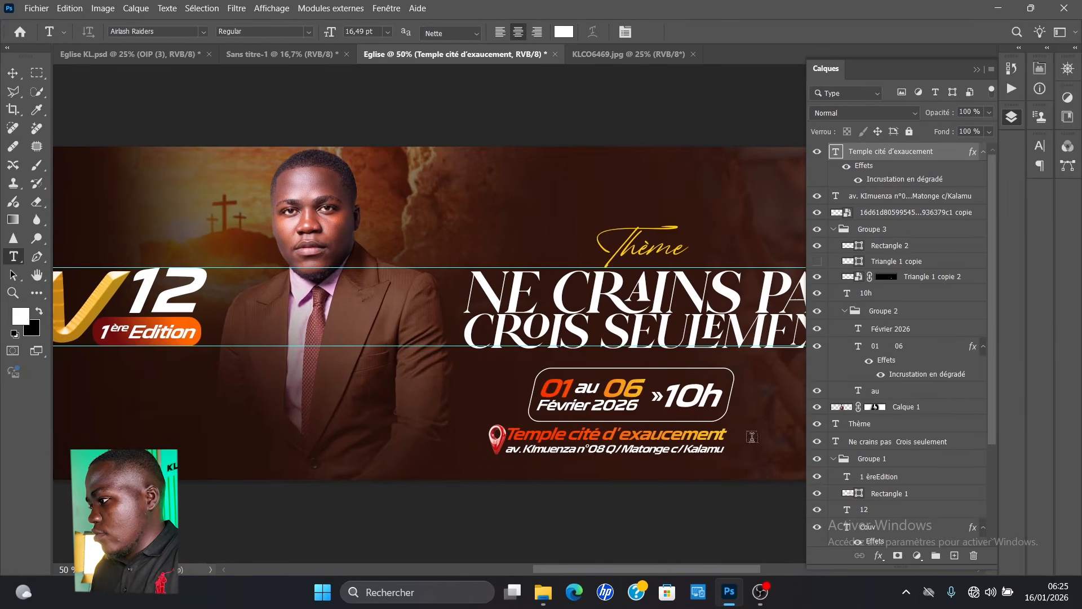
pyautogui.doubleClick(905, 179)
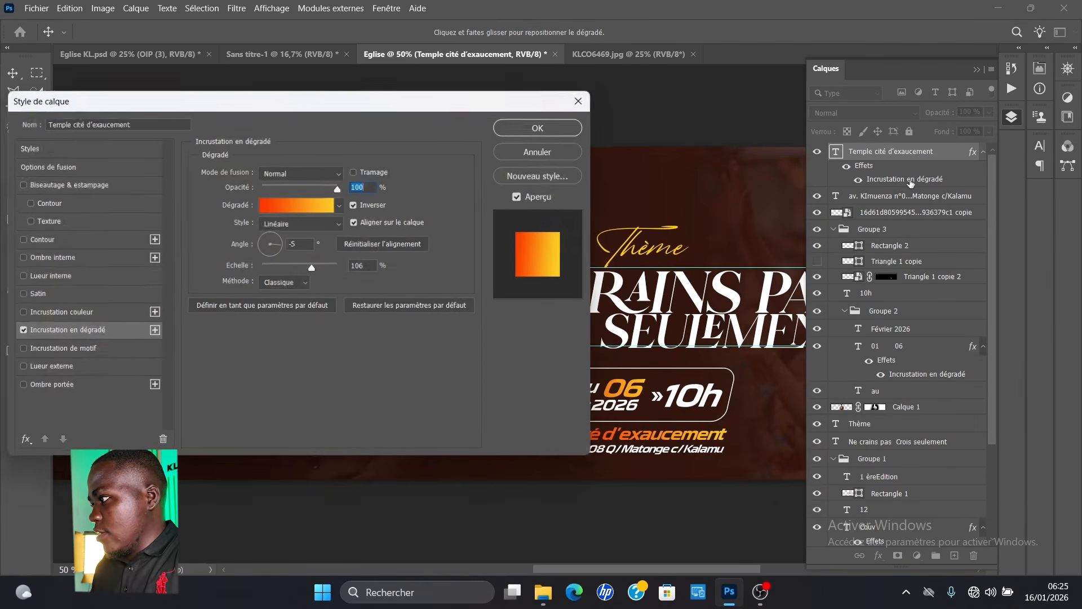
pyautogui.click(316, 187)
pyautogui.moveTo(322, 188); pyautogui.dragTo(321, 188)
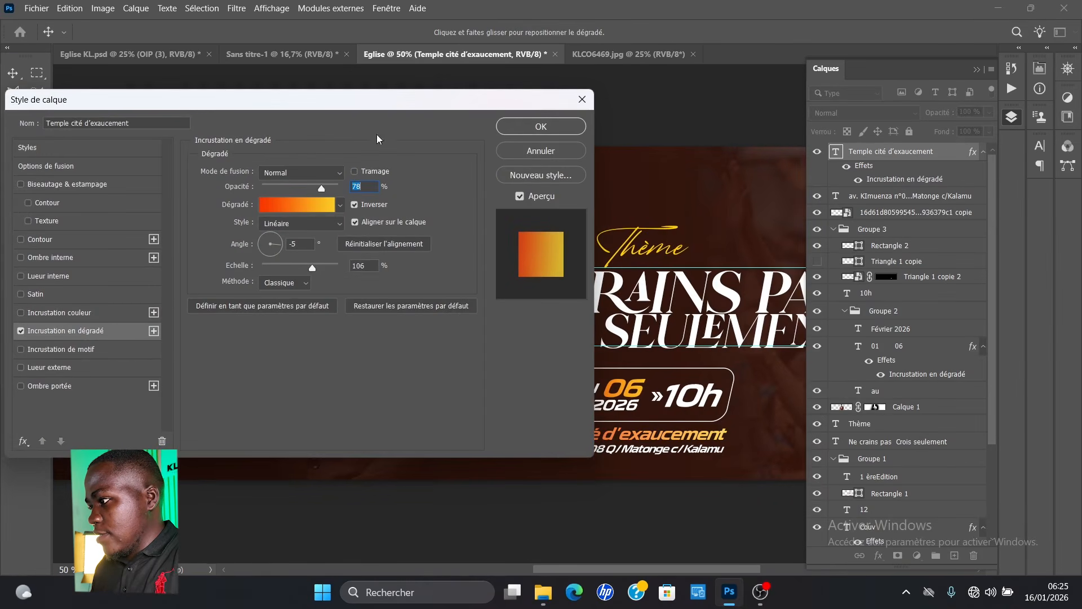
pyautogui.click(564, 126)
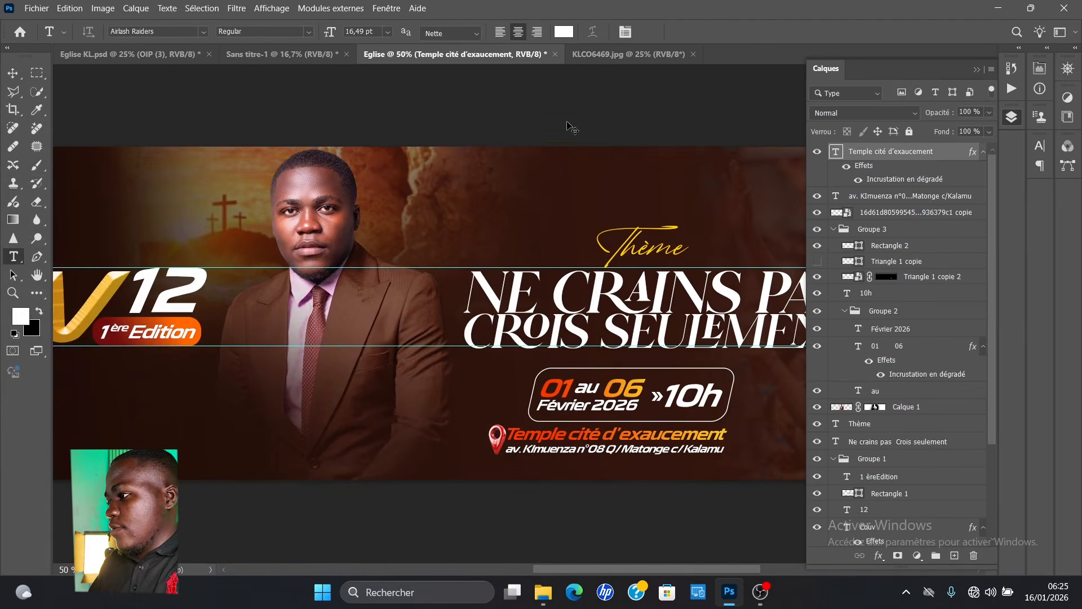
# - Select the location pin, venue name and address line together and shift them slightly rightward beneath the date frame
pyautogui.hotkey('ctrl', '-')
pyautogui.hotkey('ctrl', '-')
pyautogui.hotkey('ctrl', '-')
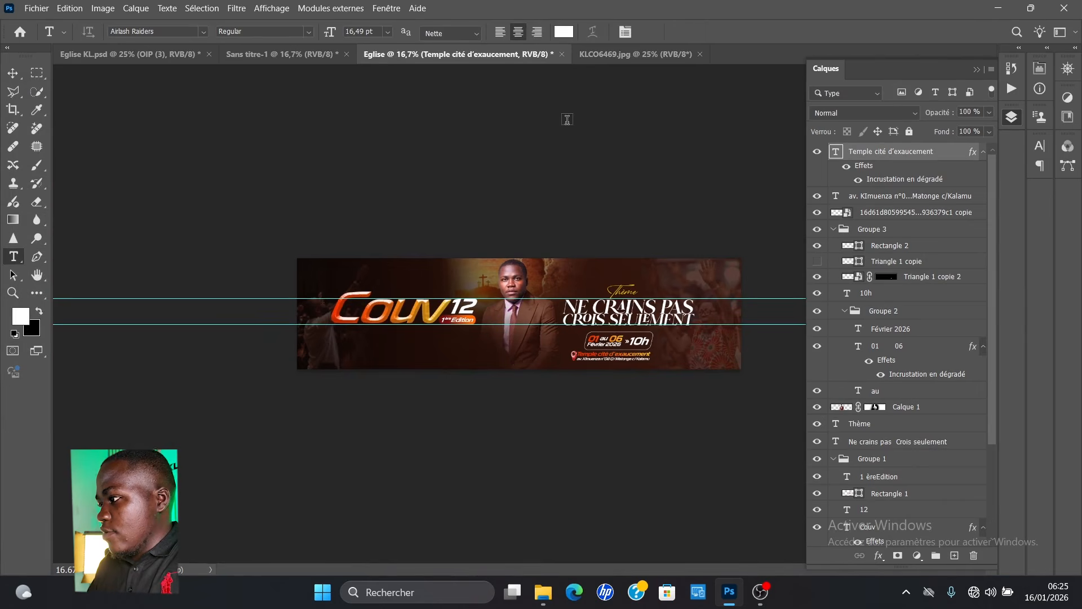
pyautogui.press('v')
pyautogui.click(601, 364)
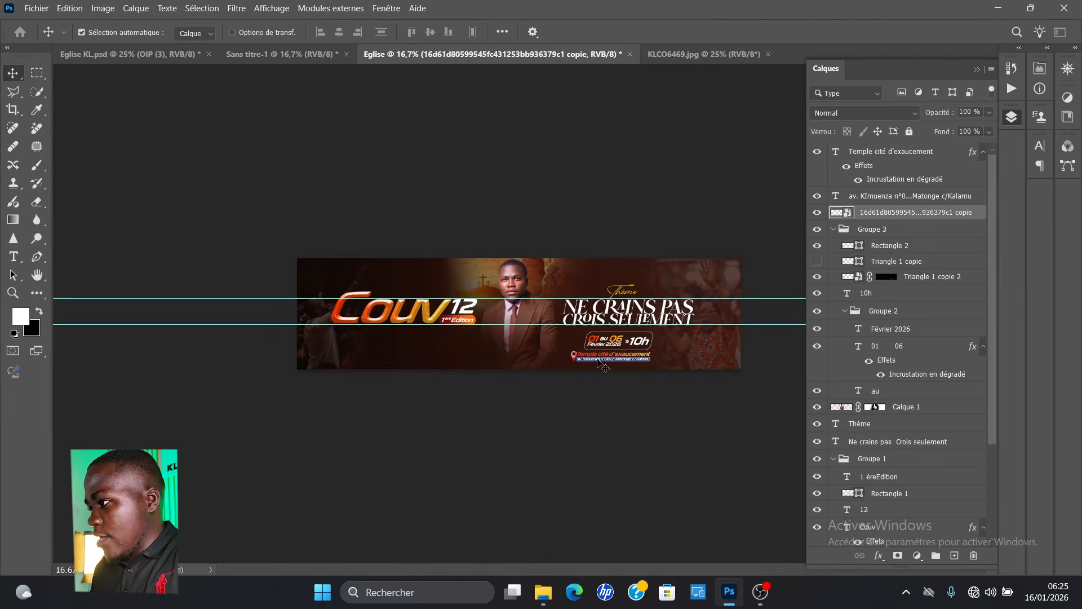
pyautogui.keyDown('shift'); pyautogui.click(601, 363); pyautogui.keyUp('shift')
pyautogui.keyDown('shift'); pyautogui.click(601, 359); pyautogui.keyUp('shift')
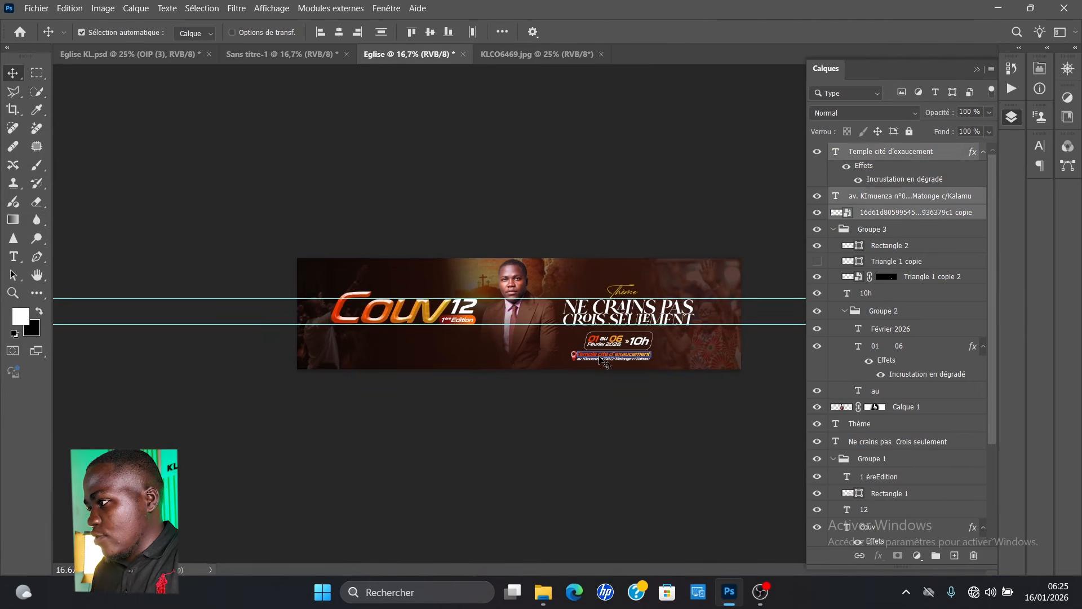
pyautogui.moveTo(604, 357); pyautogui.dragTo(613, 358)
# - Add the text "Eglise" above the Couv title and start a second line below it
pyautogui.hotkey('ctrl', '+')
pyautogui.hotkey('ctrl', '+')
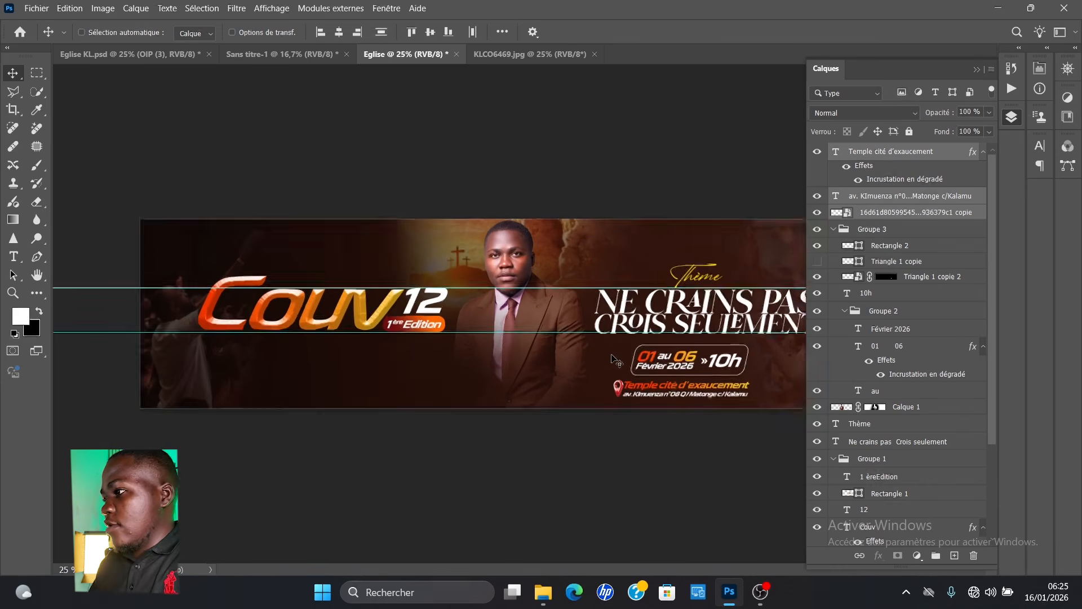
pyautogui.click(451, 230)
pyautogui.press('t')
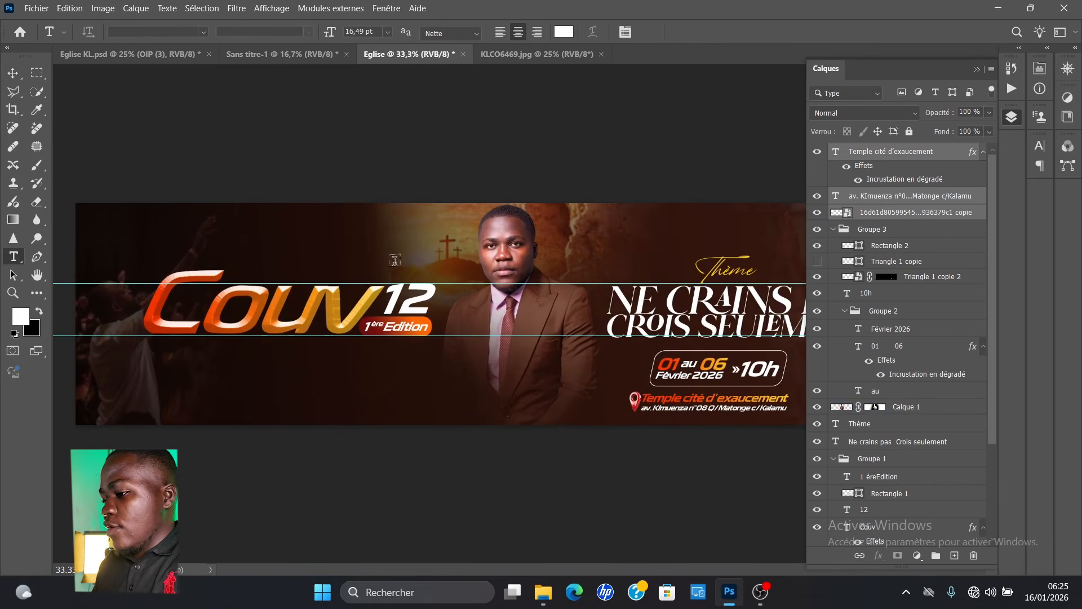
pyautogui.click(258, 228)
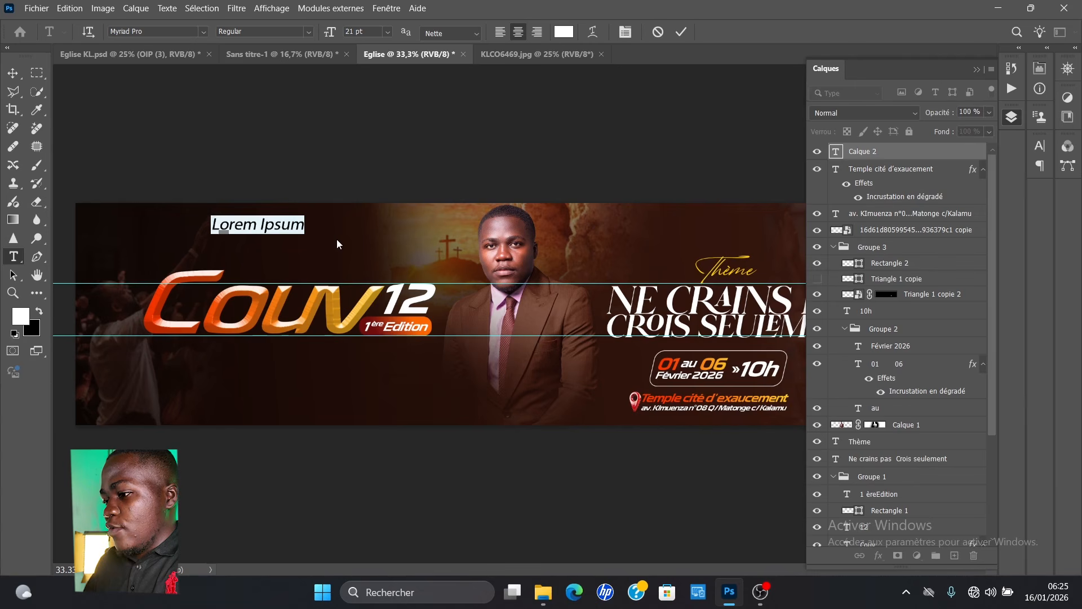
pyautogui.write('Eglise')
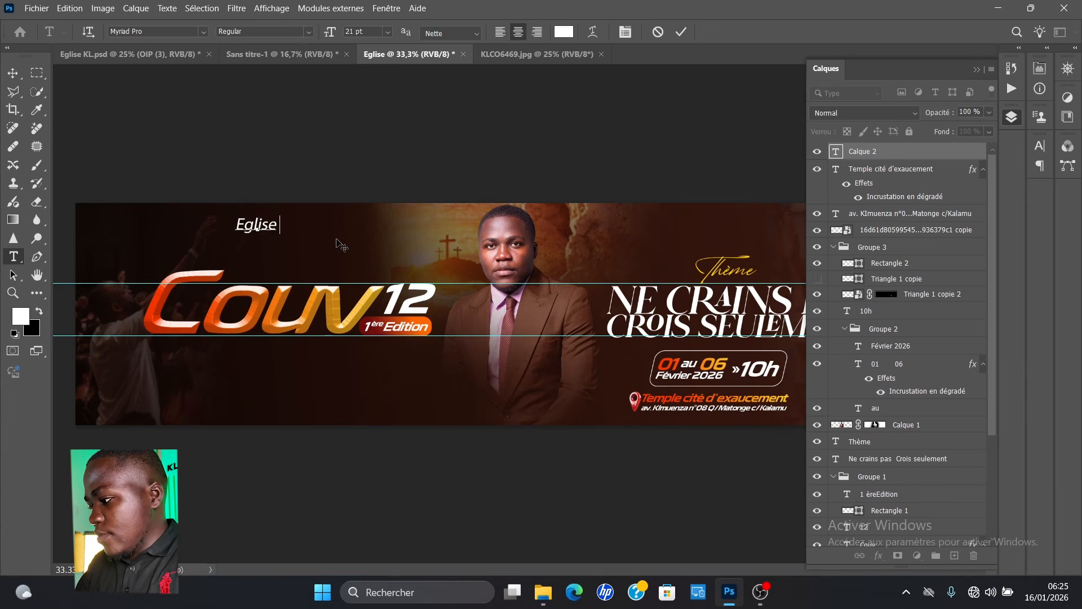
pyautogui.press('Return')
pyautogui.write('T')
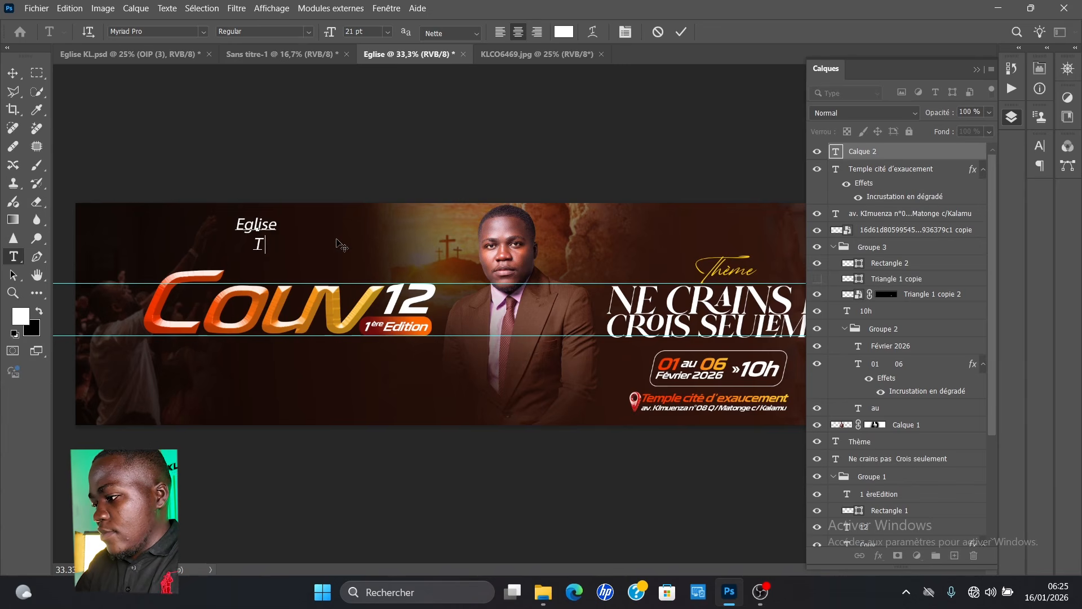
pyautogui.write('eùp')
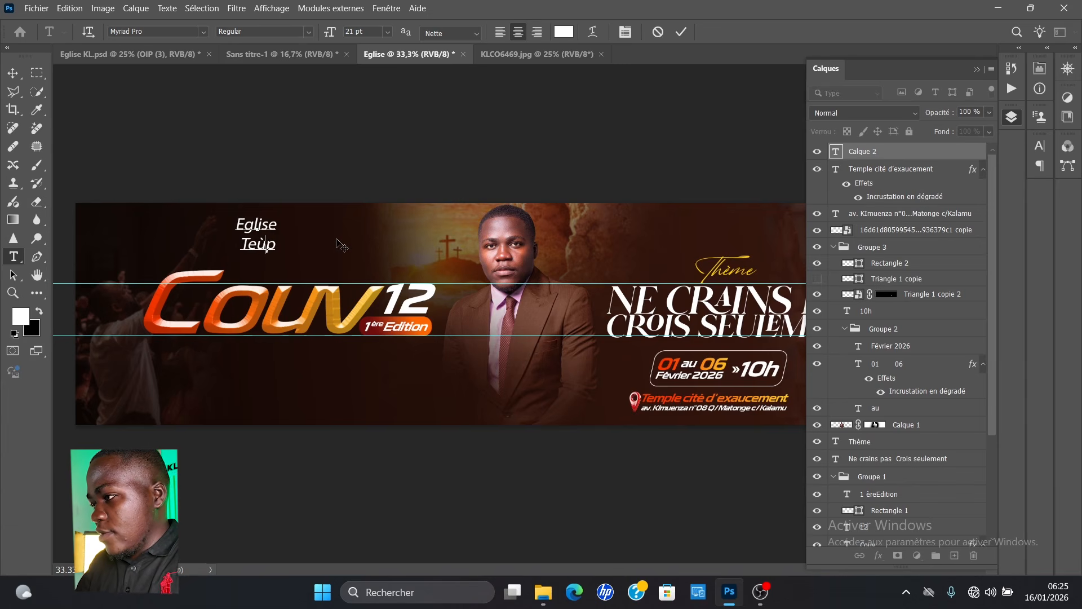
pyautogui.press('BackSpace')
pyautogui.press('BackSpace')
pyautogui.press('BackSpace')
pyautogui.press('BackSpace')
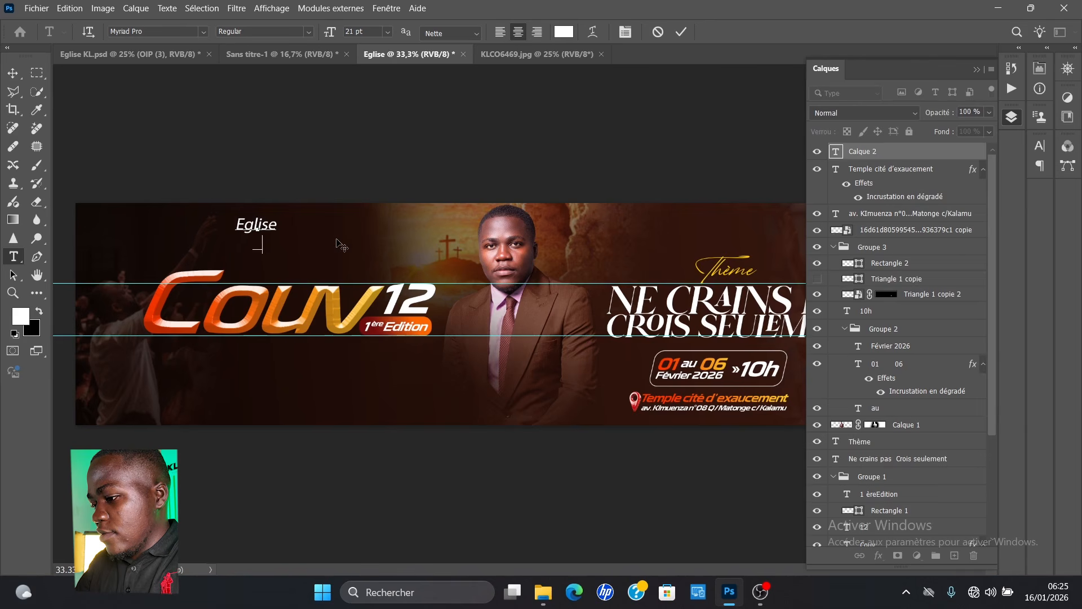
# - Enter "Cité d'exaucement" on the second line and join it to "Eglise" on a single line
pyautogui.write('Cité d')
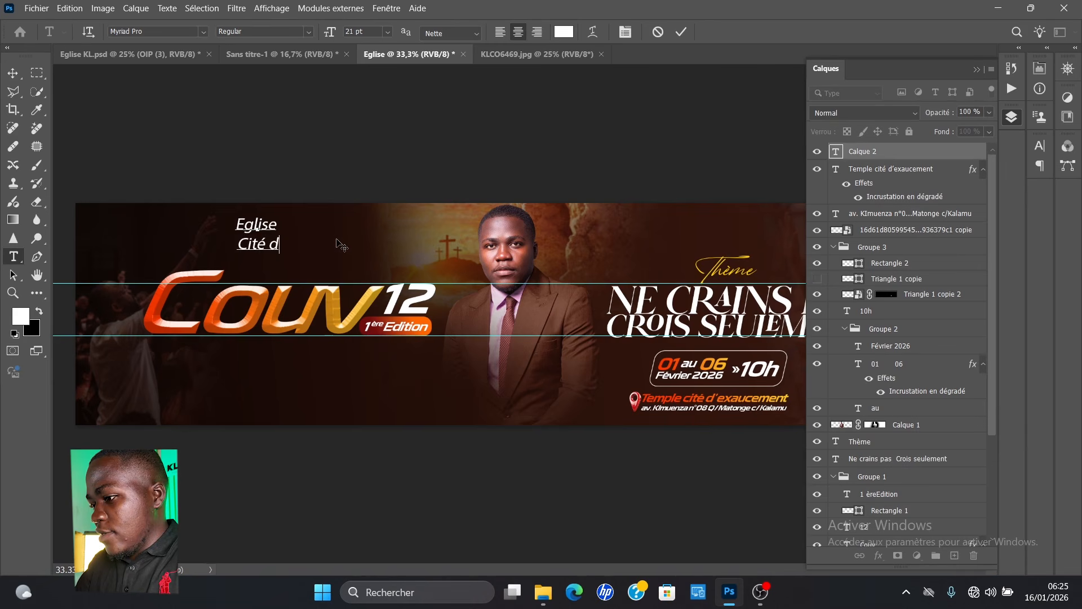
pyautogui.write("'exauceme")
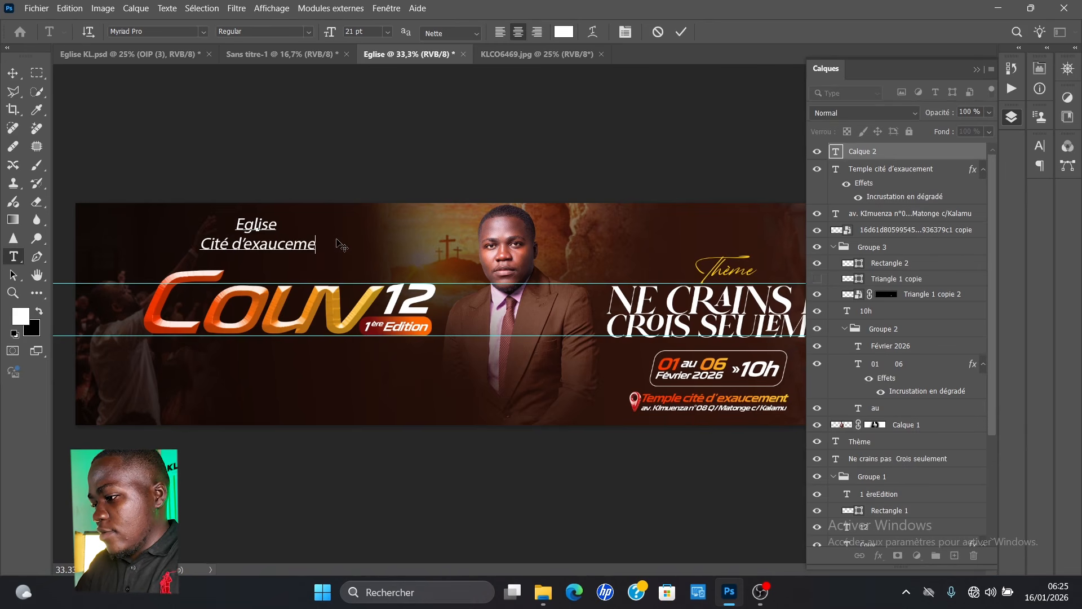
pyautogui.write('nt')
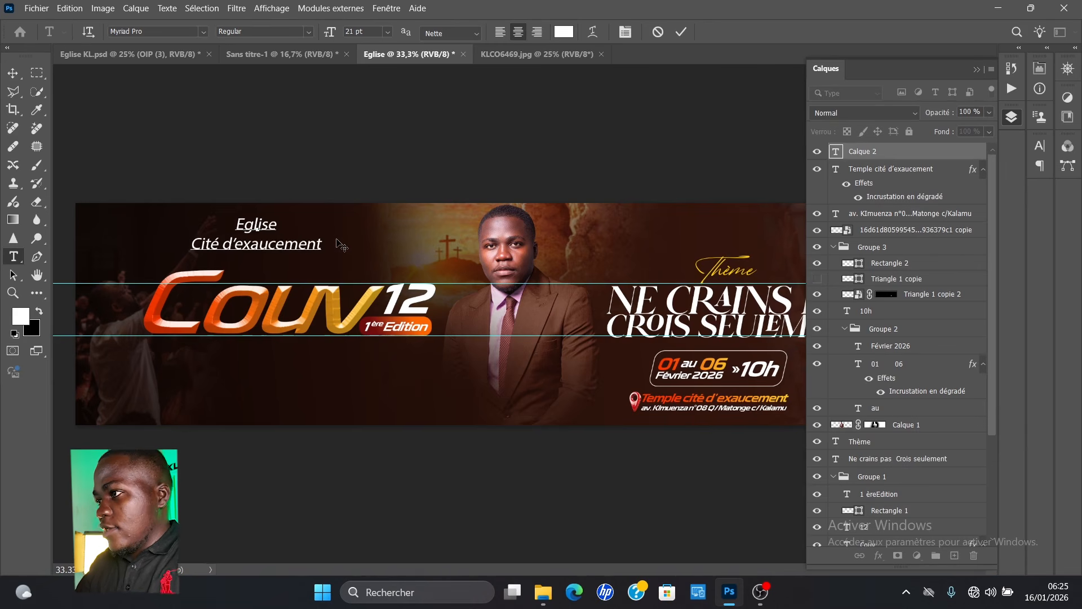
pyautogui.click(192, 243)
pyautogui.press('BackSpace')
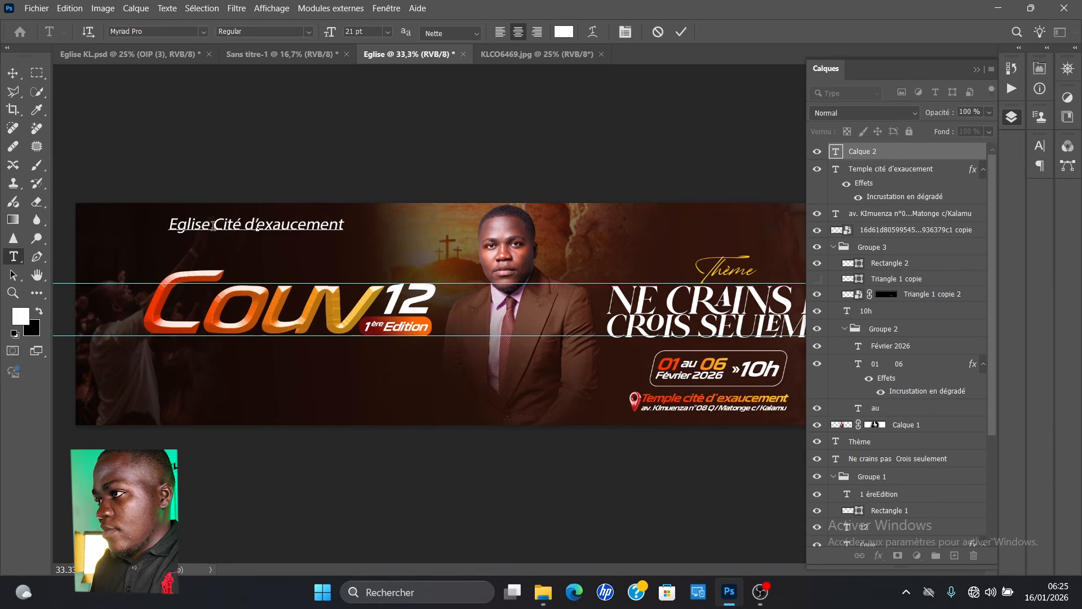
# - Change the font of the word "Eglise" to High Spirited Regular
pyautogui.keyDown('shift'); pyautogui.click(131, 225); pyautogui.keyUp('shift')
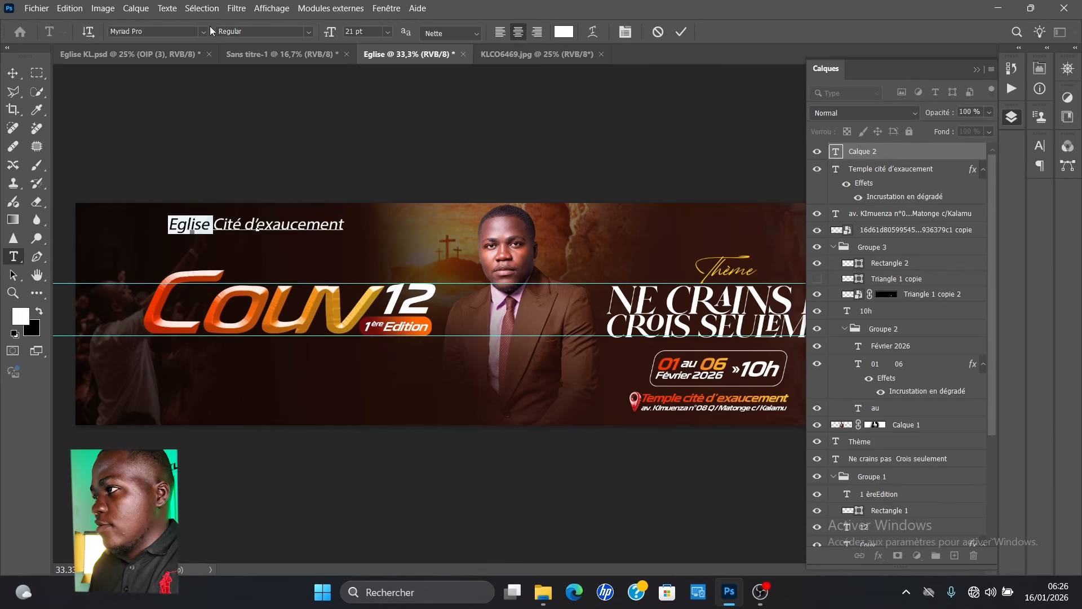
pyautogui.click(204, 31)
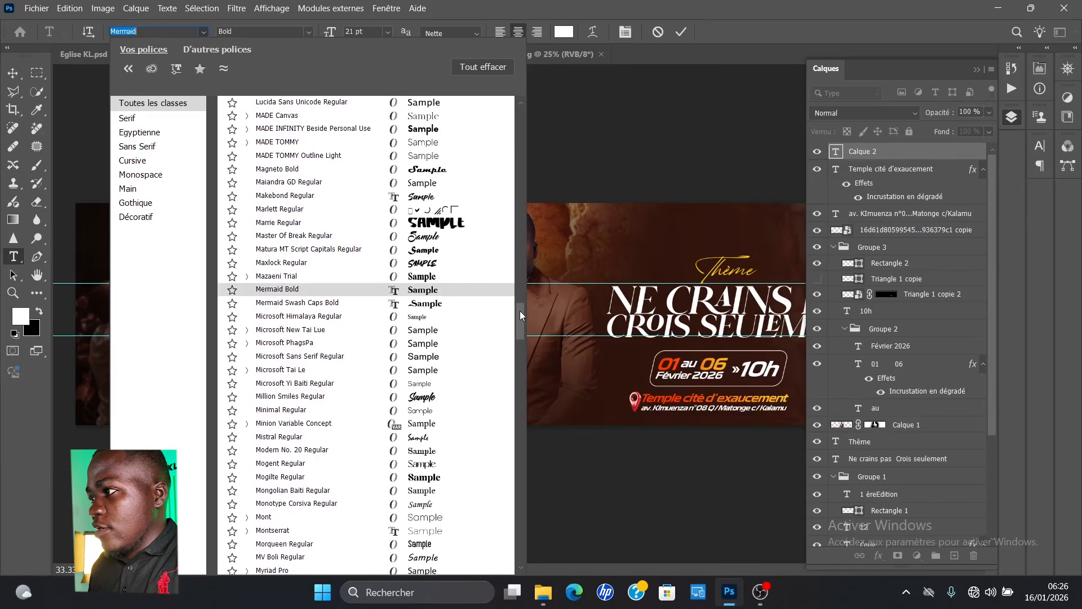
pyautogui.moveTo(518, 132); pyautogui.dragTo(512, 94)
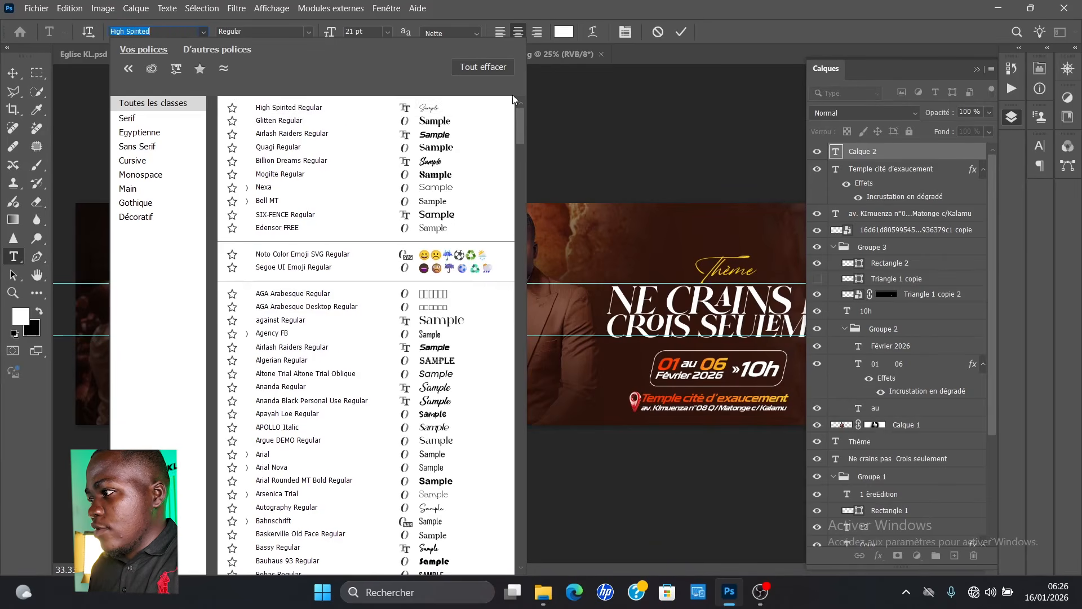
pyautogui.click(427, 101)
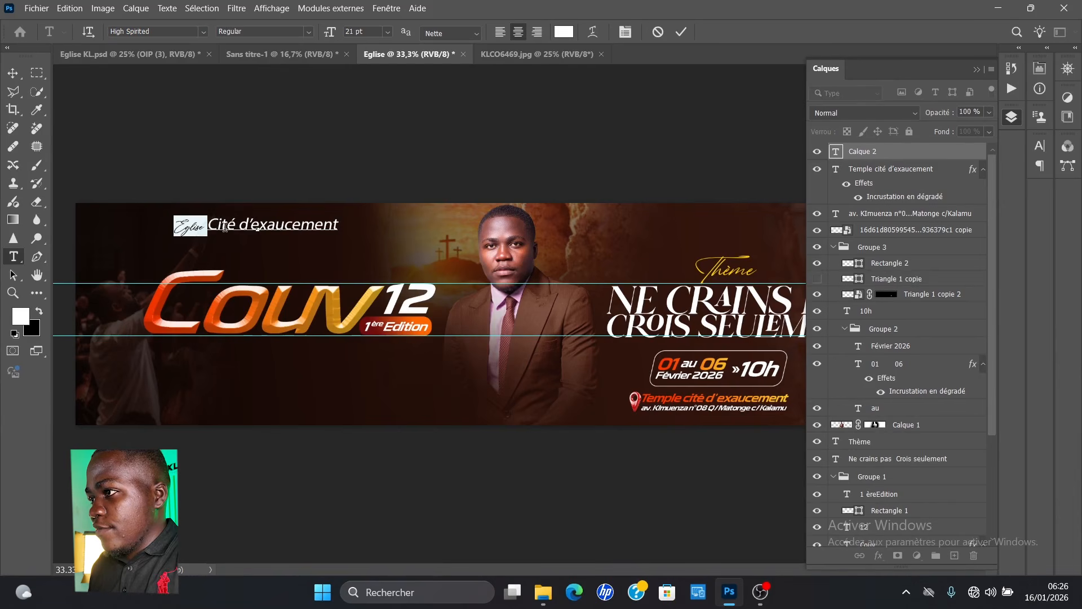
# - Set "Cité d'exaucement" in Airlash Raiders Regular and move the church name about 2.40 cm right and 0.20 cm down above the Couv title
pyautogui.moveTo(211, 225); pyautogui.dragTo(353, 216)
pyautogui.click(201, 31)
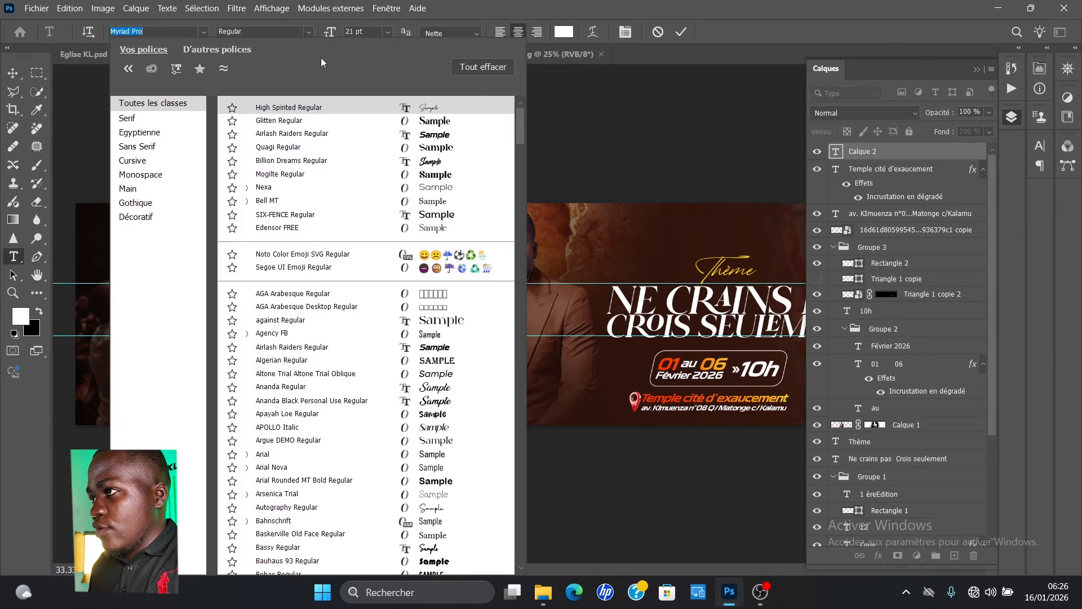
pyautogui.click(440, 134)
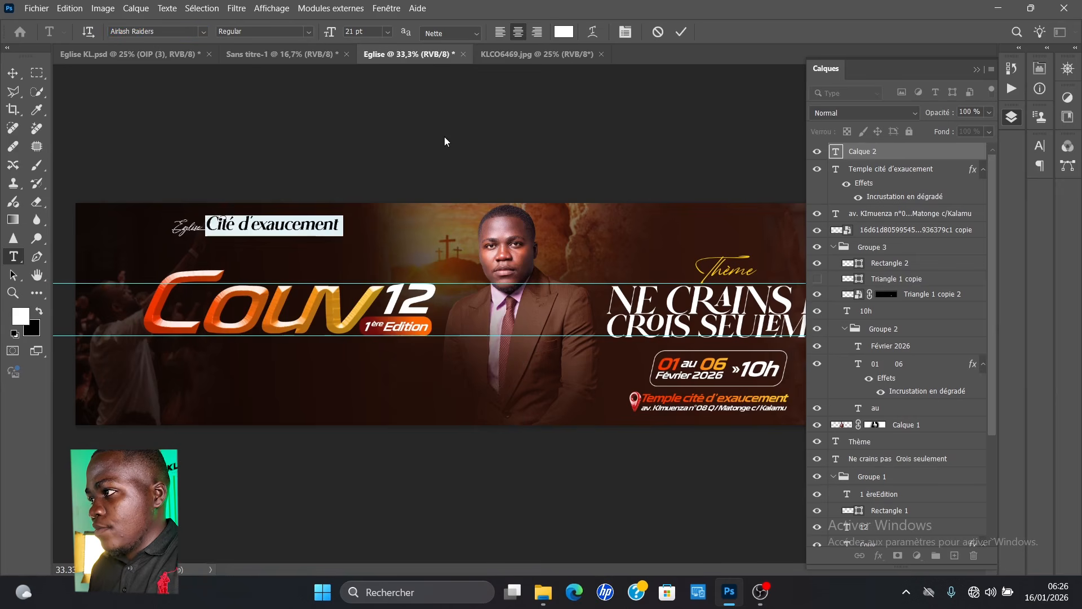
pyautogui.click(680, 32)
pyautogui.click(13, 72)
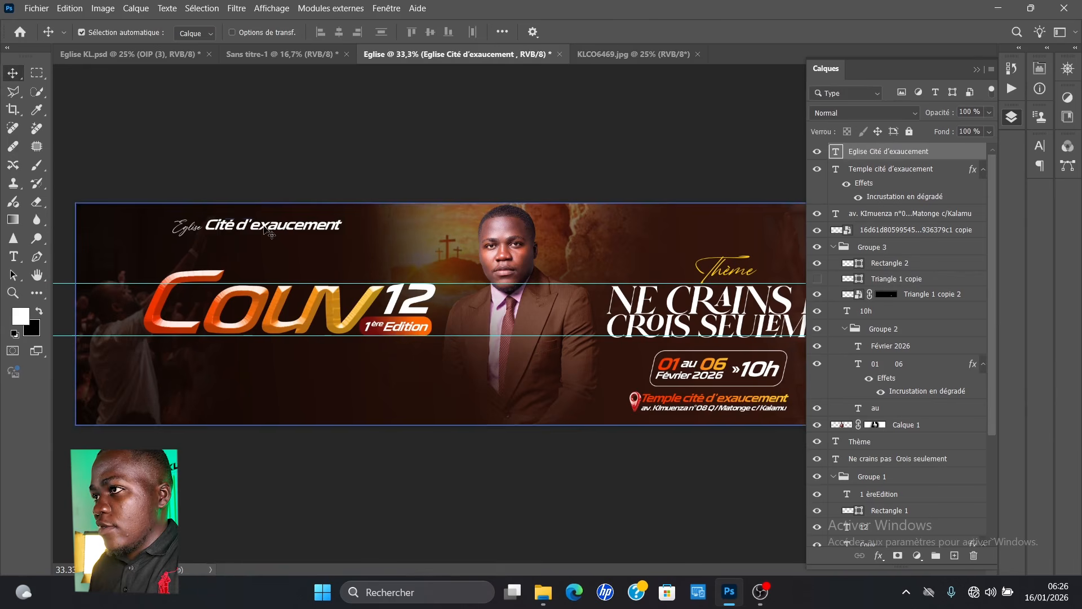
pyautogui.moveTo(267, 226); pyautogui.dragTo(320, 231)
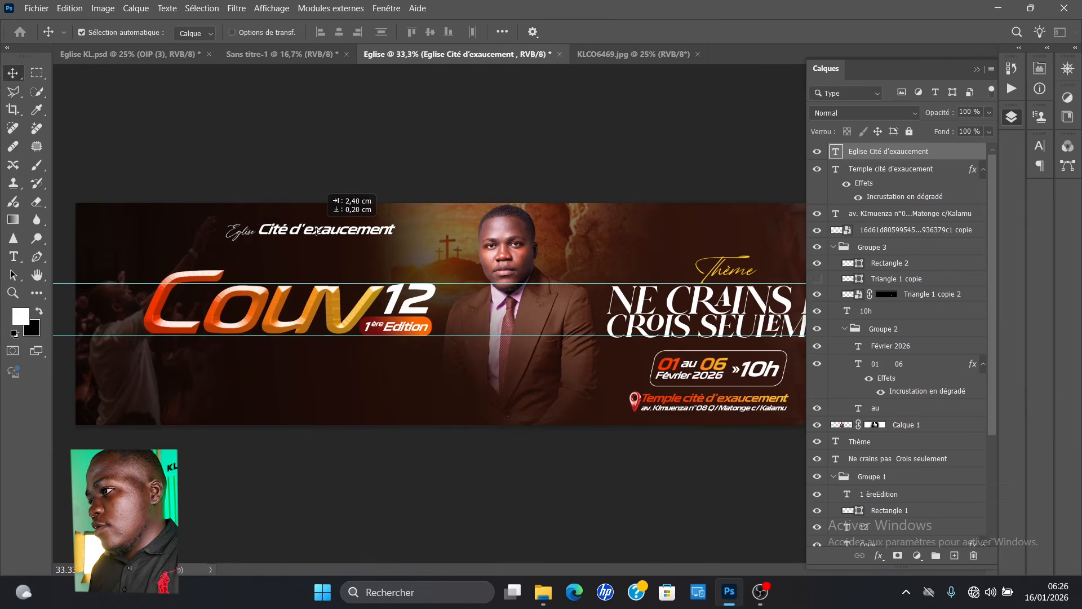
# - Add the text "Cellule de KALAMU" near the church name and set its font size to 23 pt
pyautogui.press('t')
pyautogui.click(270, 261)
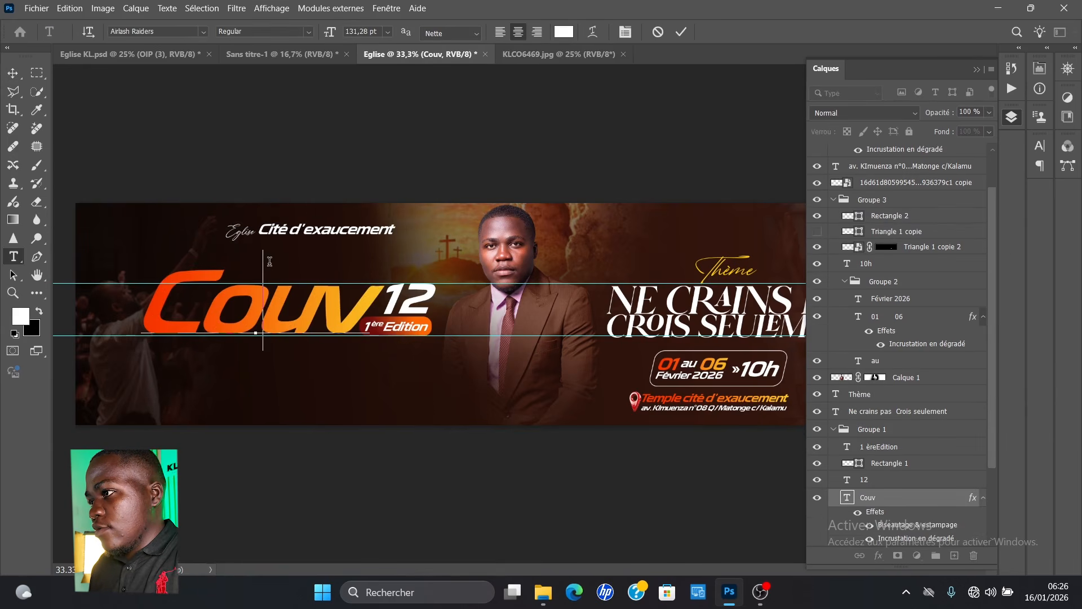
pyautogui.press('Escape')
pyautogui.click(440, 228)
pyautogui.write('C')
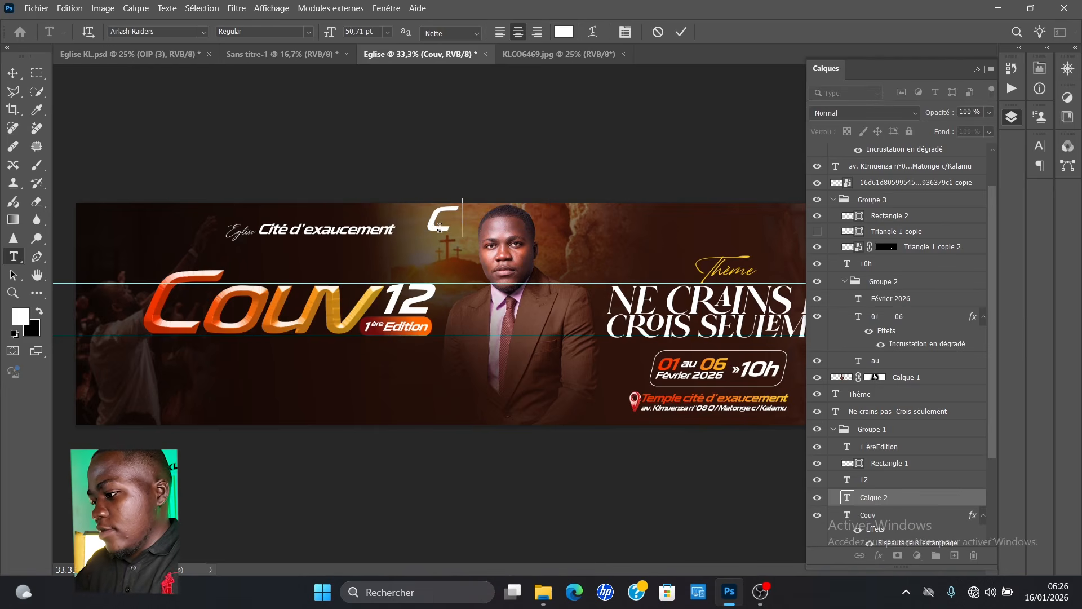
pyautogui.write('ellule de KALAMU')
pyautogui.hotkey('ctrl', 'a')
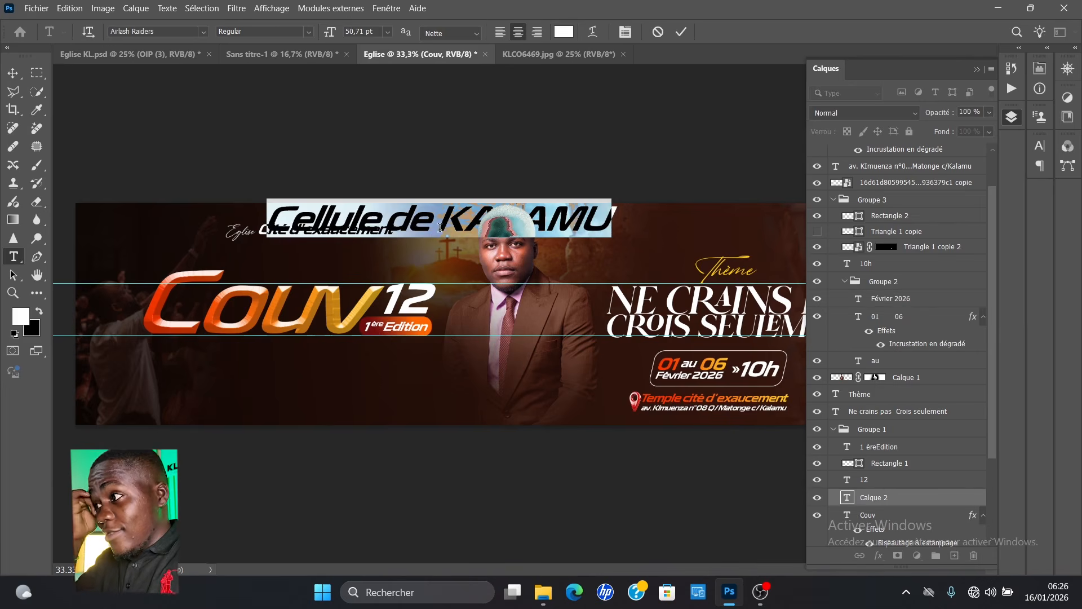
pyautogui.moveTo(331, 31); pyautogui.dragTo(311, 32)
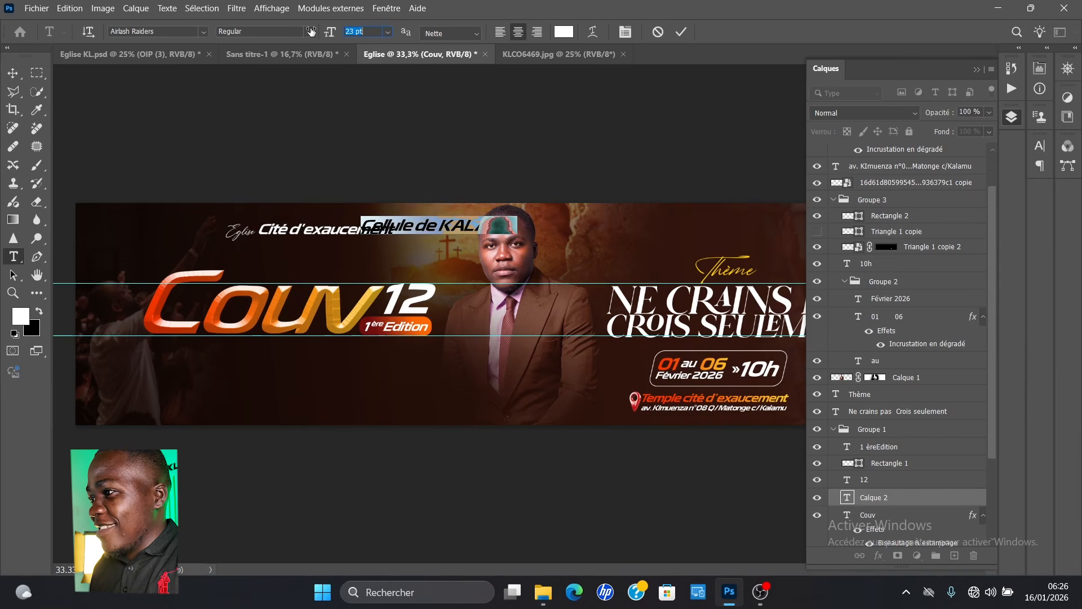
pyautogui.click(12, 73)
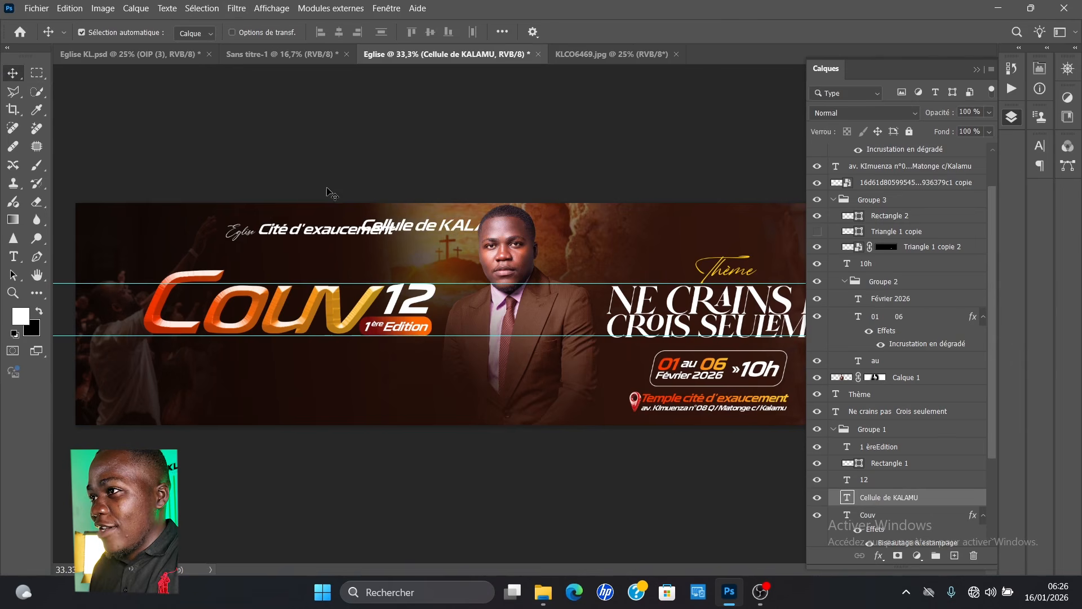
# - Move "Cellule de KALAMU" beneath the church name and scale it down to about 75%
pyautogui.moveTo(444, 227); pyautogui.dragTo(333, 241)
pyautogui.hotkey('ctrl', 't')
pyautogui.moveTo(411, 248); pyautogui.dragTo(369, 240)
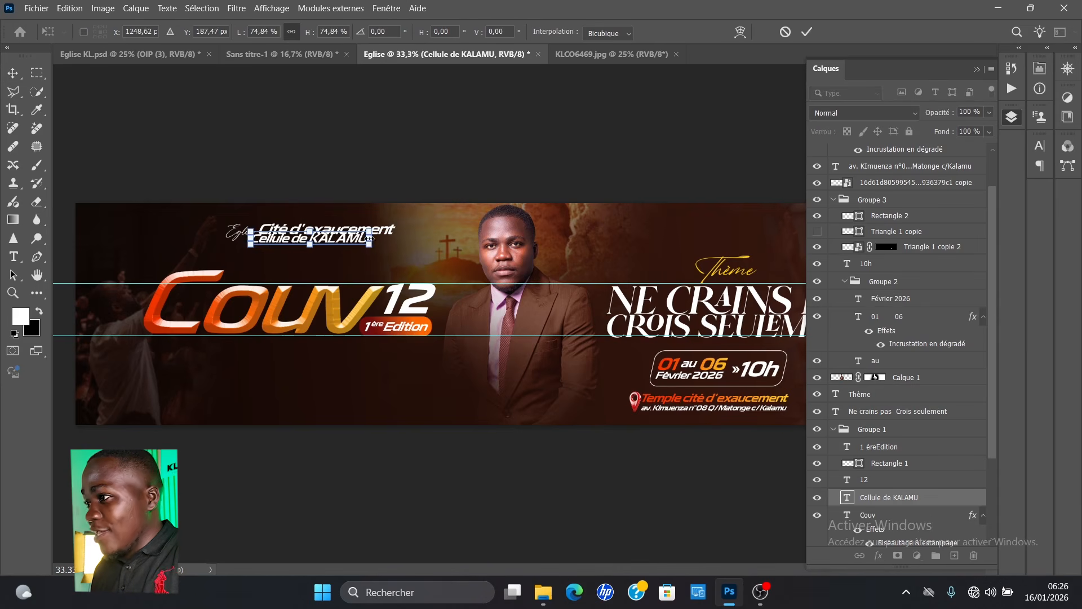
pyautogui.press('Return')
# - Position the "Cellule de KALAMU" line just under "Cité d'exaucement", aligned with the start of "Cité", and nudge it slightly upward
pyautogui.click(339, 239)
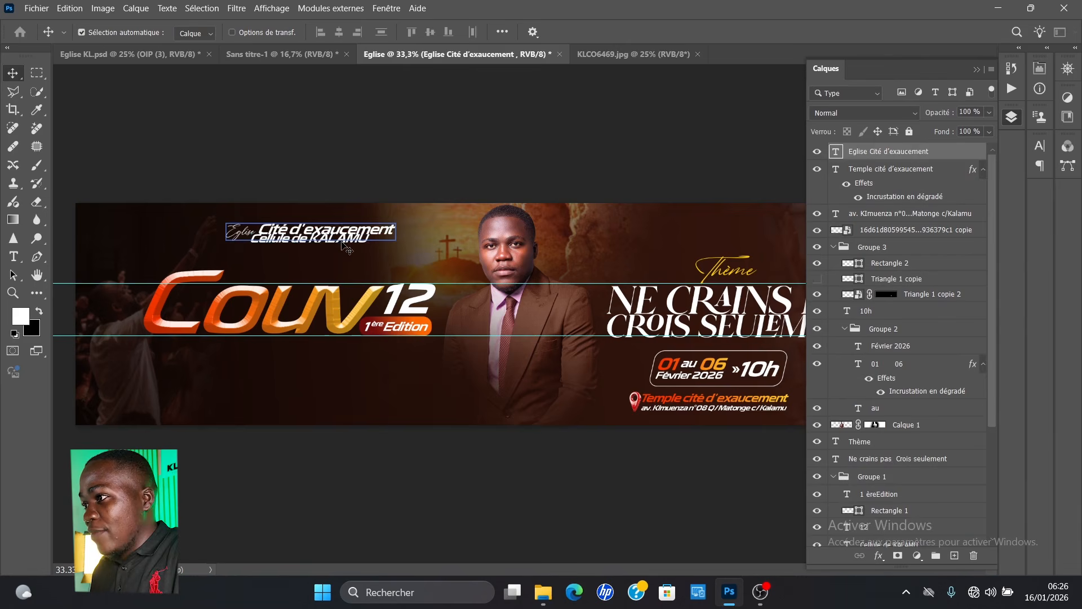
pyautogui.click(341, 242)
pyautogui.moveTo(342, 242); pyautogui.dragTo(344, 245)
pyautogui.click(358, 241)
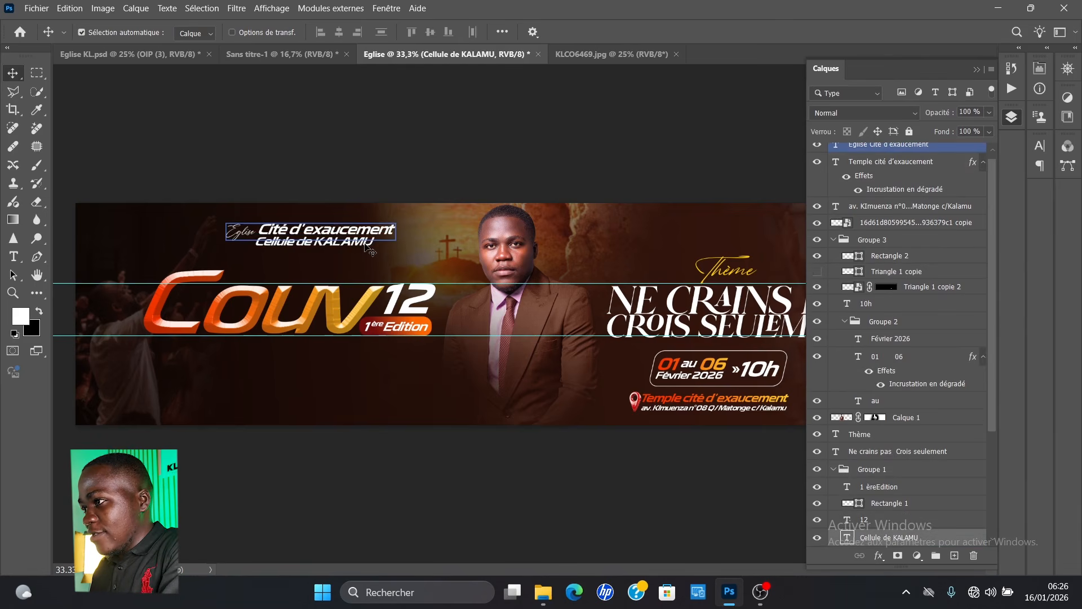
pyautogui.click(367, 244)
pyautogui.press('Up')
pyautogui.press('Up')
pyautogui.press('Up')
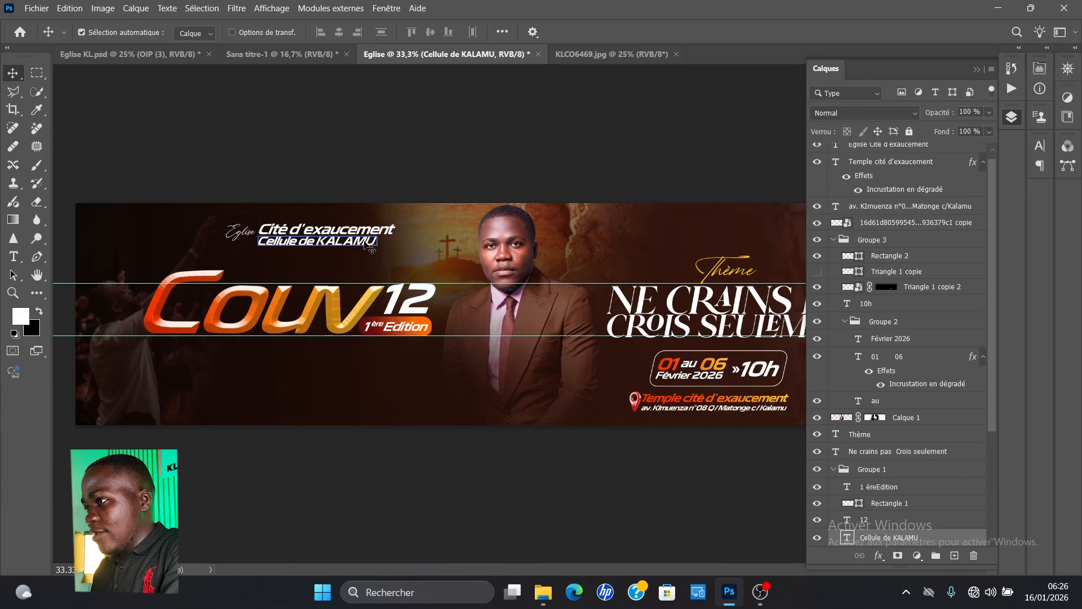
# - Set the font size of "Cellule de KALAMU" to 14 pt
pyautogui.doubleClick(369, 247)
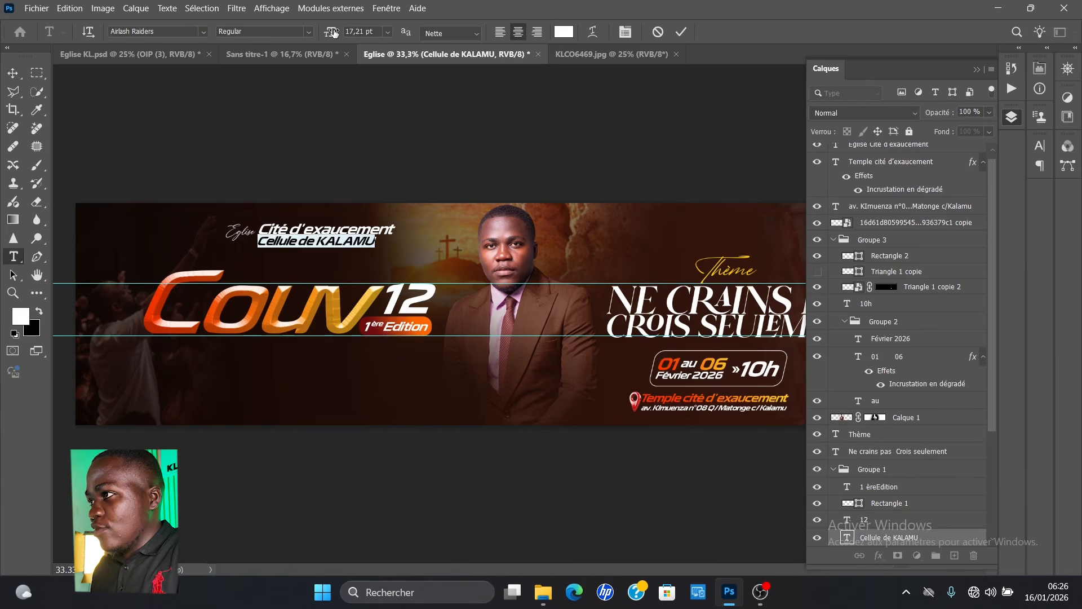
pyautogui.click(387, 33)
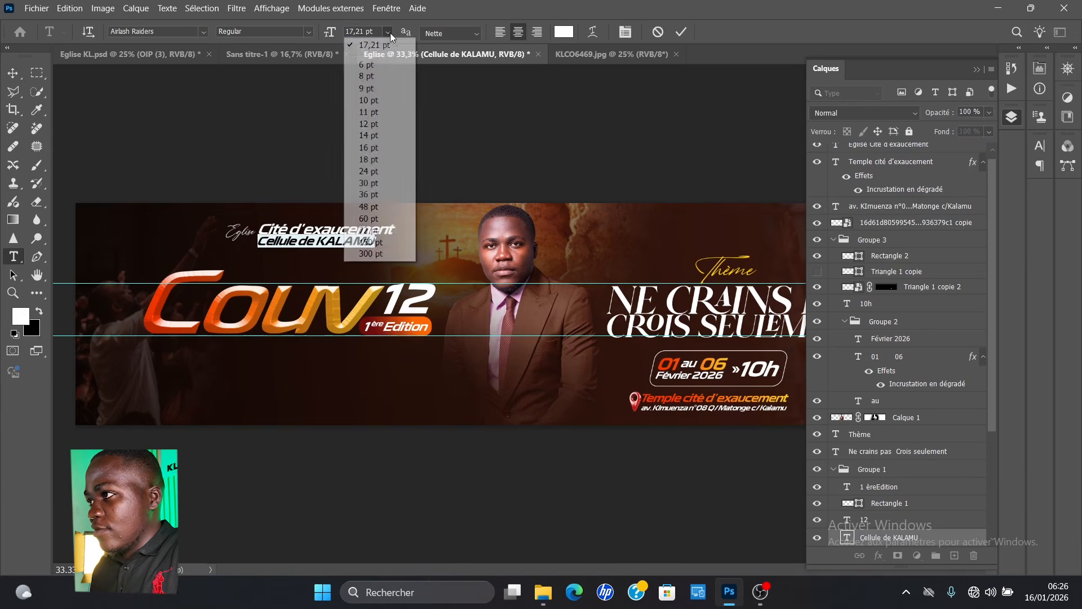
pyautogui.click(375, 137)
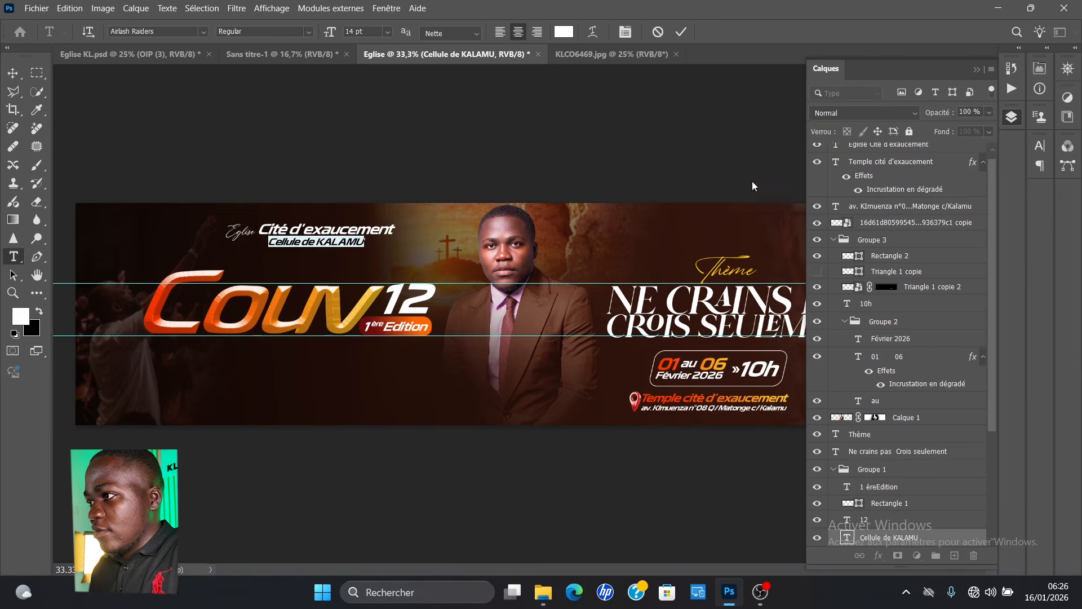
# - Widen the letter tracking of "Cellule de KALAMU" to 100
pyautogui.click(1040, 145)
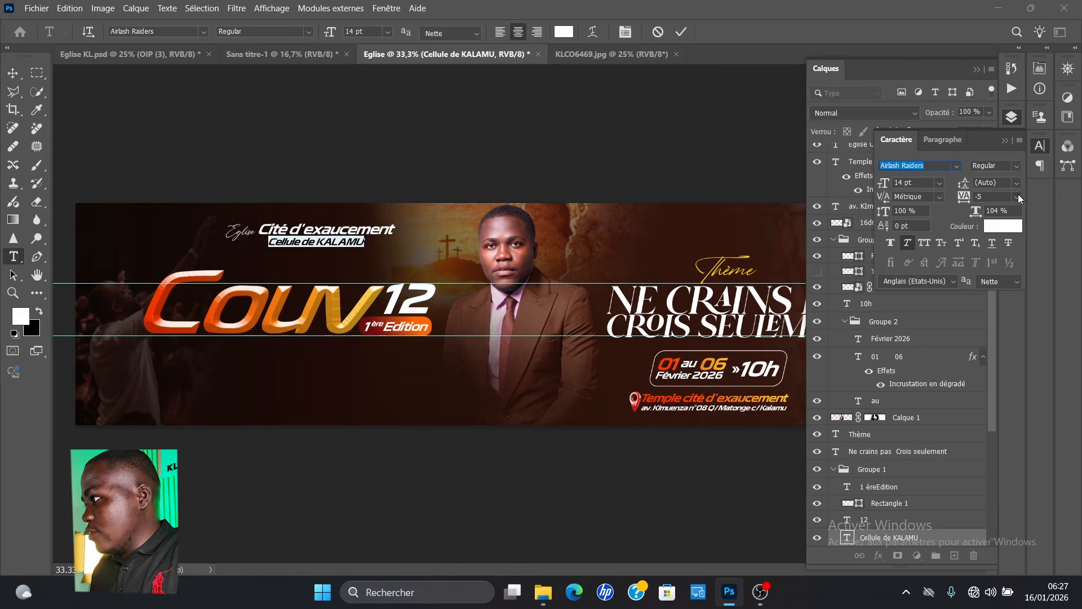
pyautogui.click(1018, 197)
pyautogui.click(997, 339)
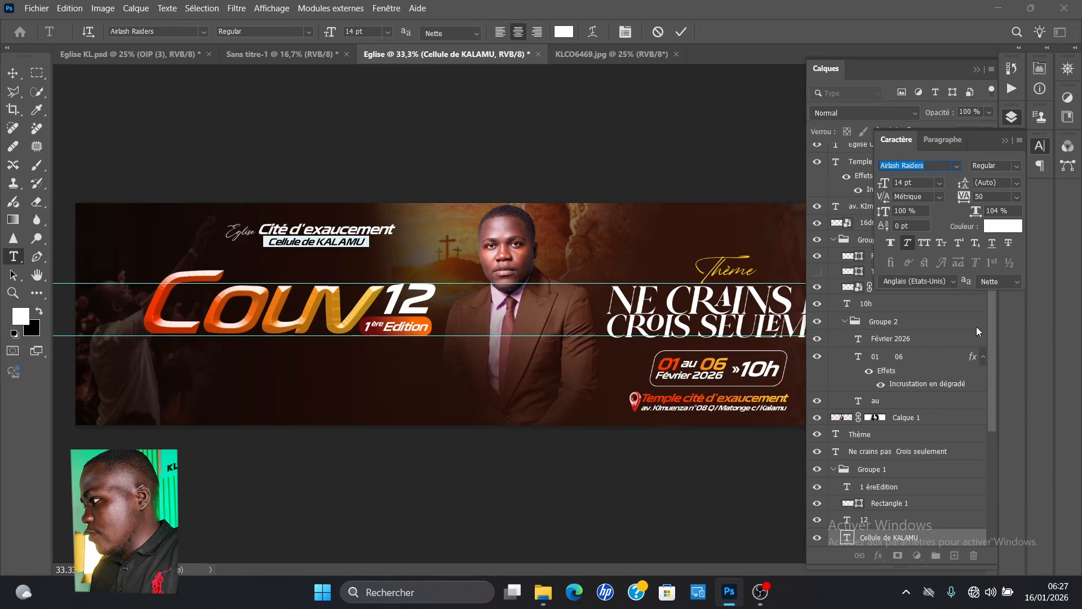
pyautogui.click(1017, 197)
pyautogui.click(992, 355)
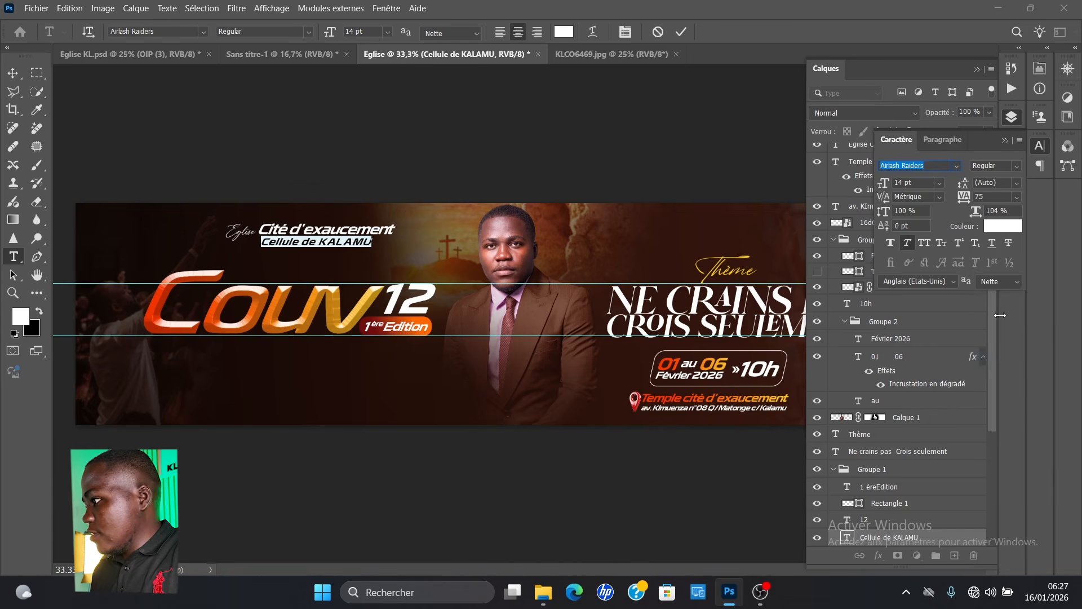
pyautogui.click(1015, 201)
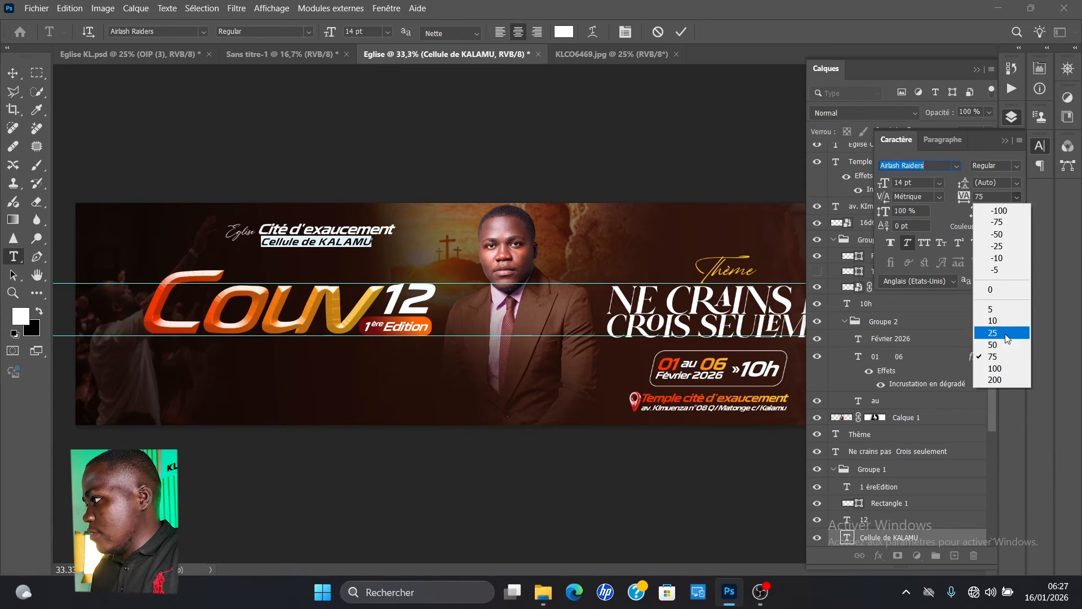
pyautogui.click(988, 367)
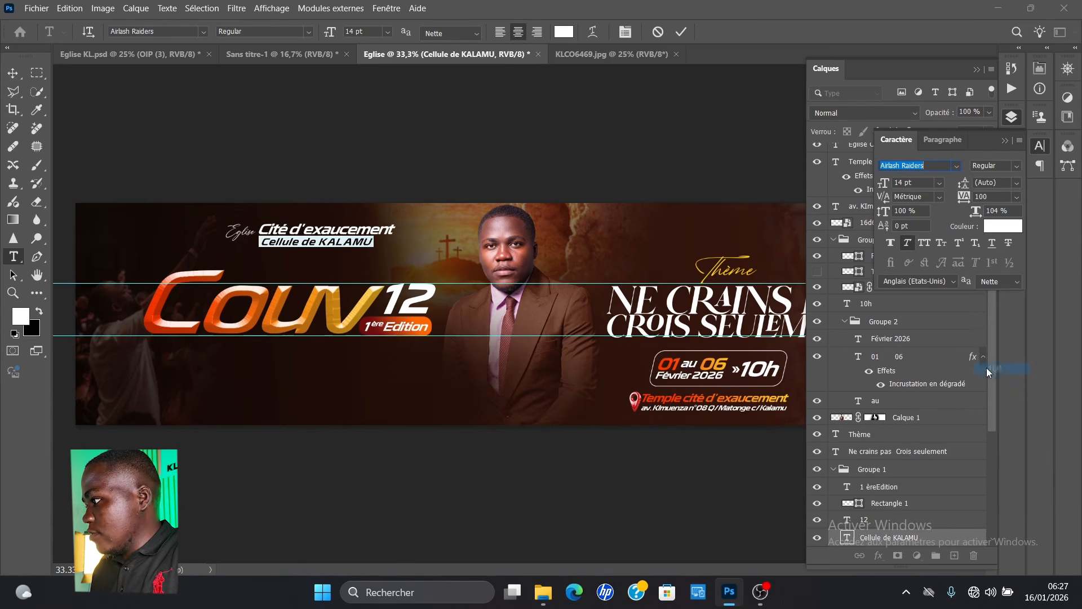
pyautogui.click(678, 31)
# - Shift the "Cellule de KALAMU" line slightly right and up beneath "Cité d'exaucement" and check the whole banner
pyautogui.press('v')
pyautogui.moveTo(337, 247); pyautogui.dragTo(339, 245)
pyautogui.hotkey('ctrl', '-')
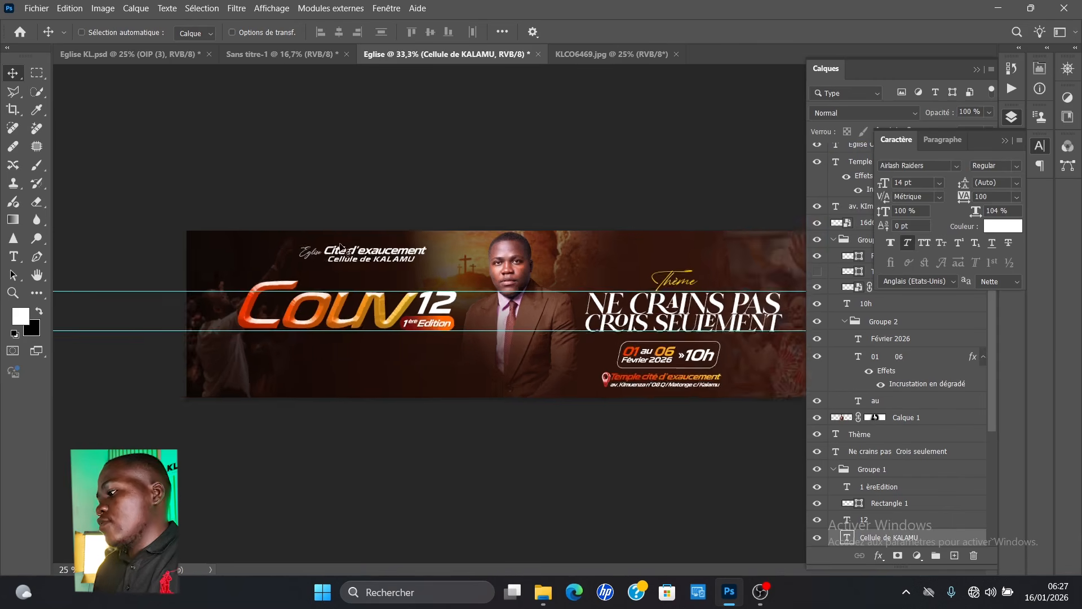
pyautogui.hotkey('ctrl', '-')
pyautogui.hotkey('ctrl', '-')
pyautogui.hotkey('ctrl', '+')
pyautogui.hotkey('ctrl', '+')
pyautogui.hotkey('ctrl', '+')
pyautogui.hotkey('ctrl', '+')
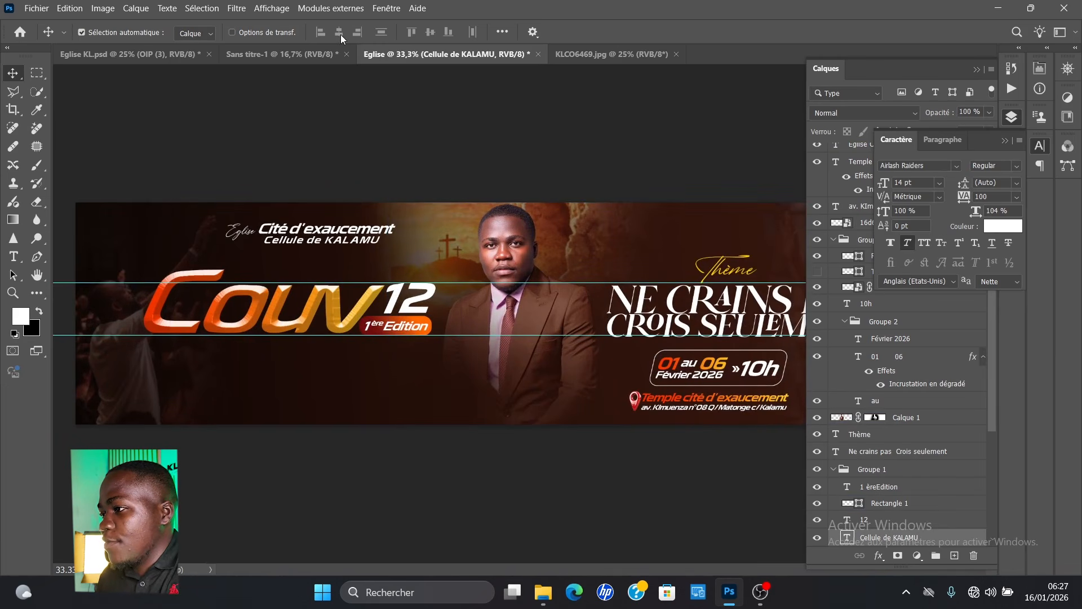
# - Add a new white text line below the Couv title reading "Un moment fort d'adoration et"
pyautogui.press('t')
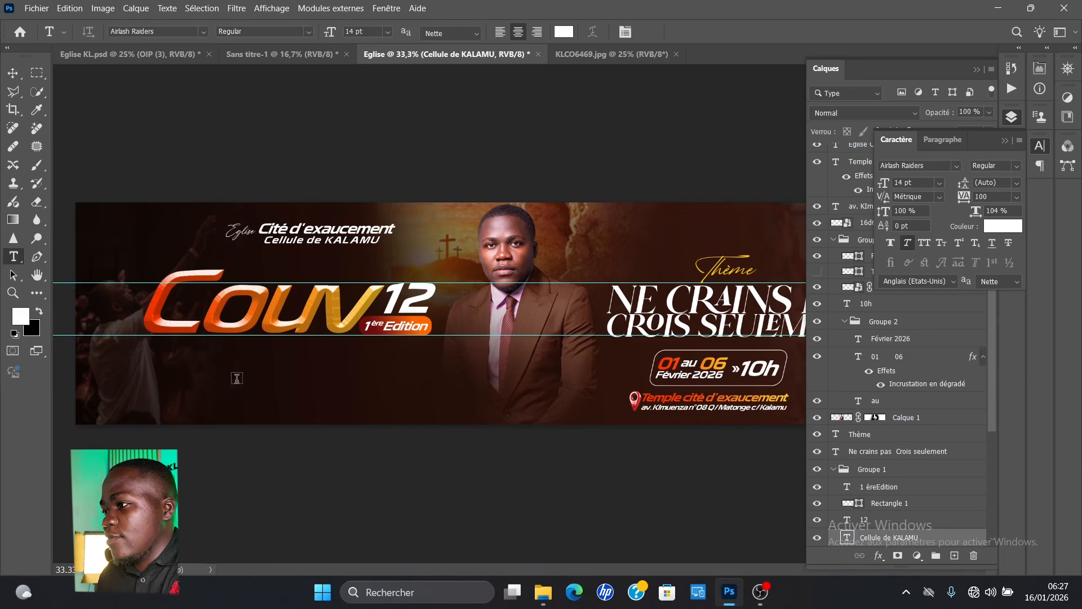
pyautogui.click(176, 361)
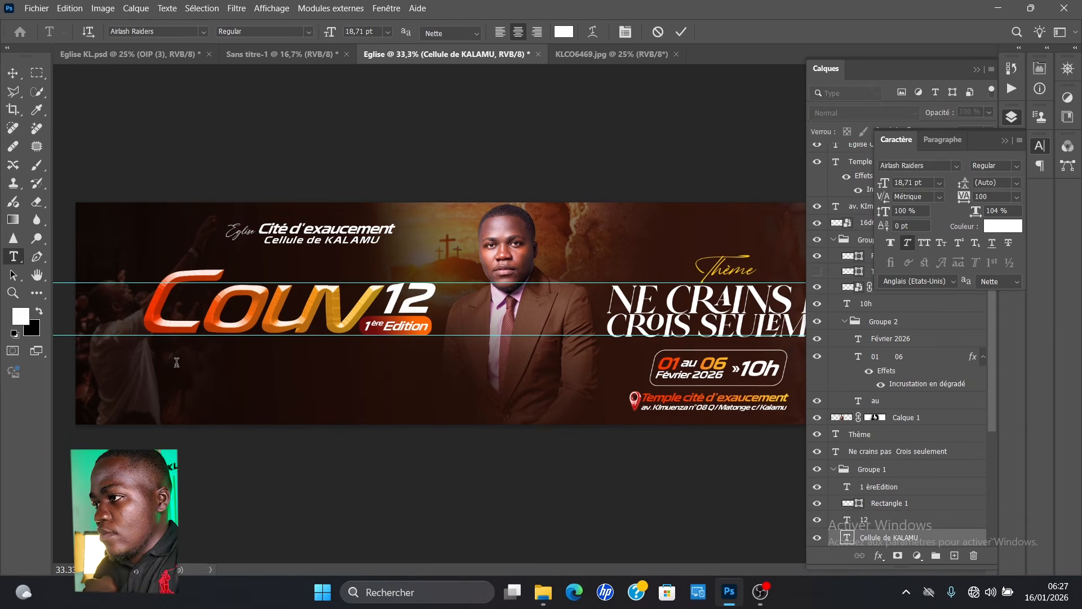
pyautogui.write('Un')
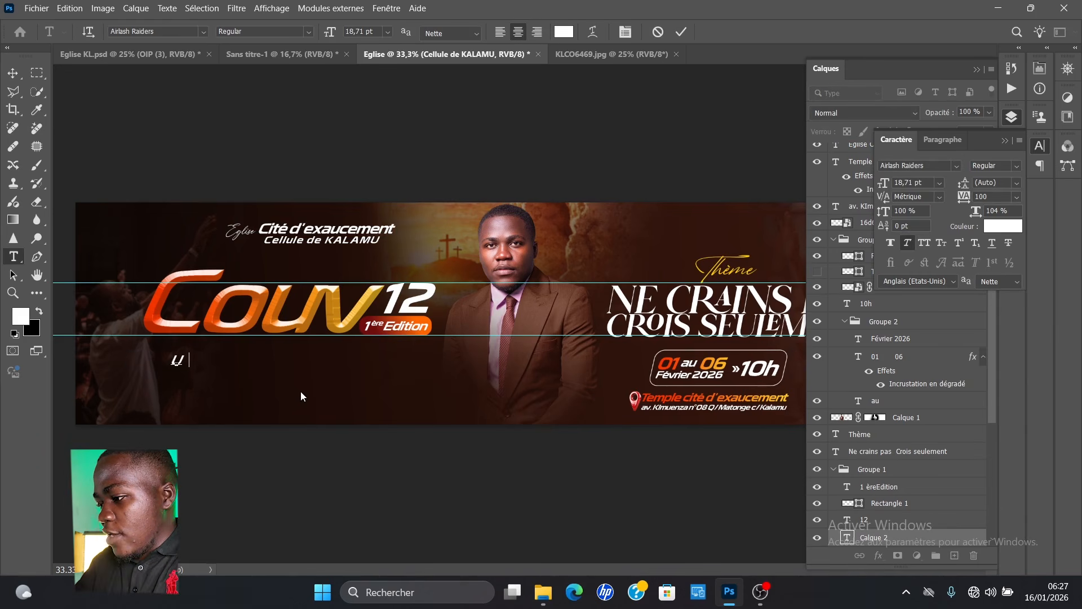
pyautogui.write(' moment f')
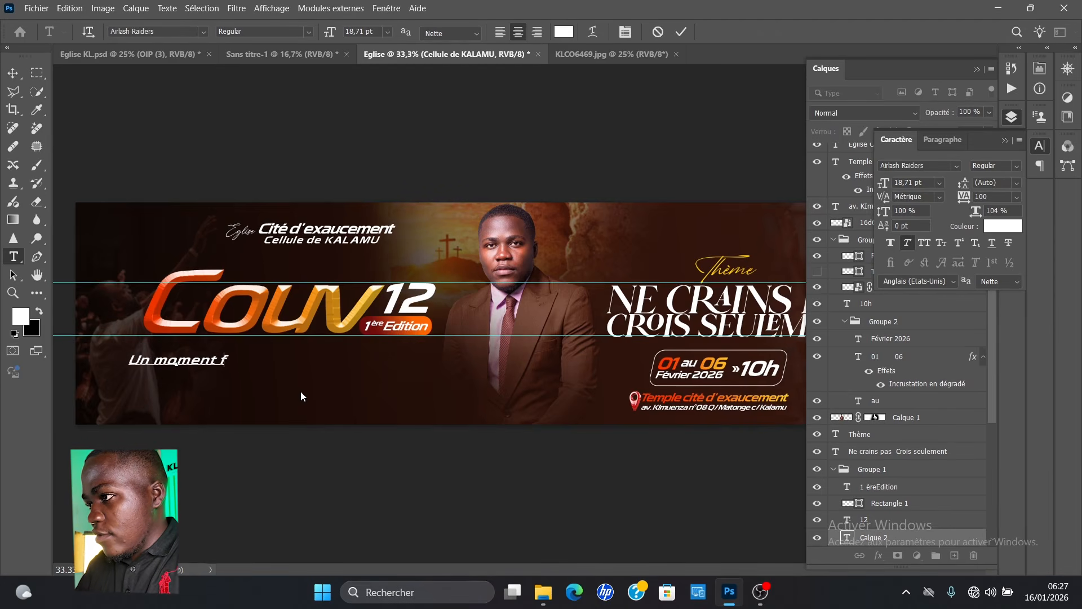
pyautogui.write('ort ')
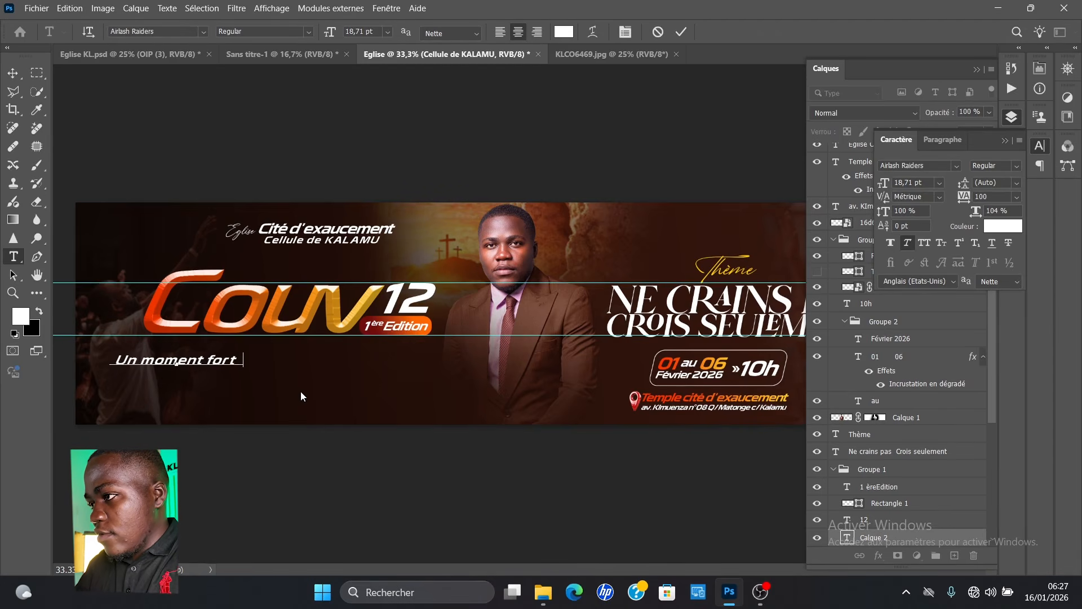
pyautogui.write('de')
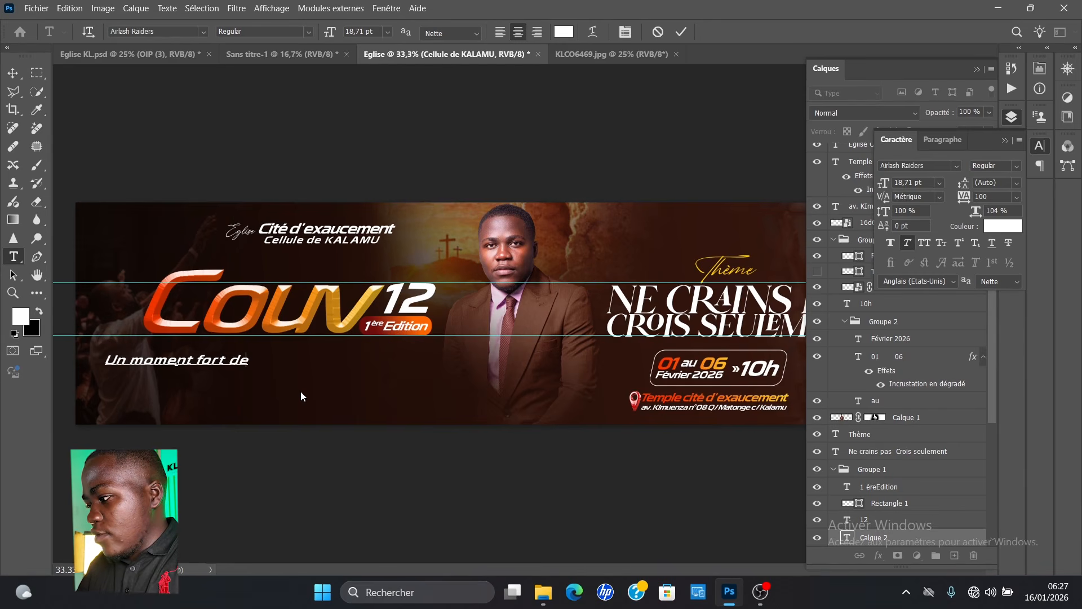
pyautogui.press('BackSpace')
pyautogui.write("'a")
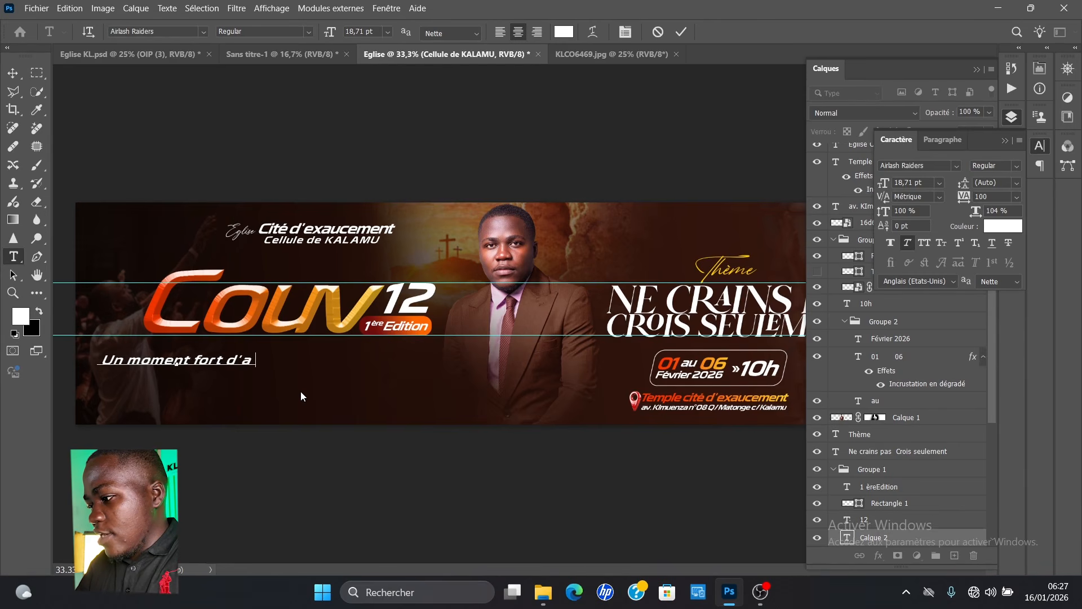
pyautogui.write('doration et')
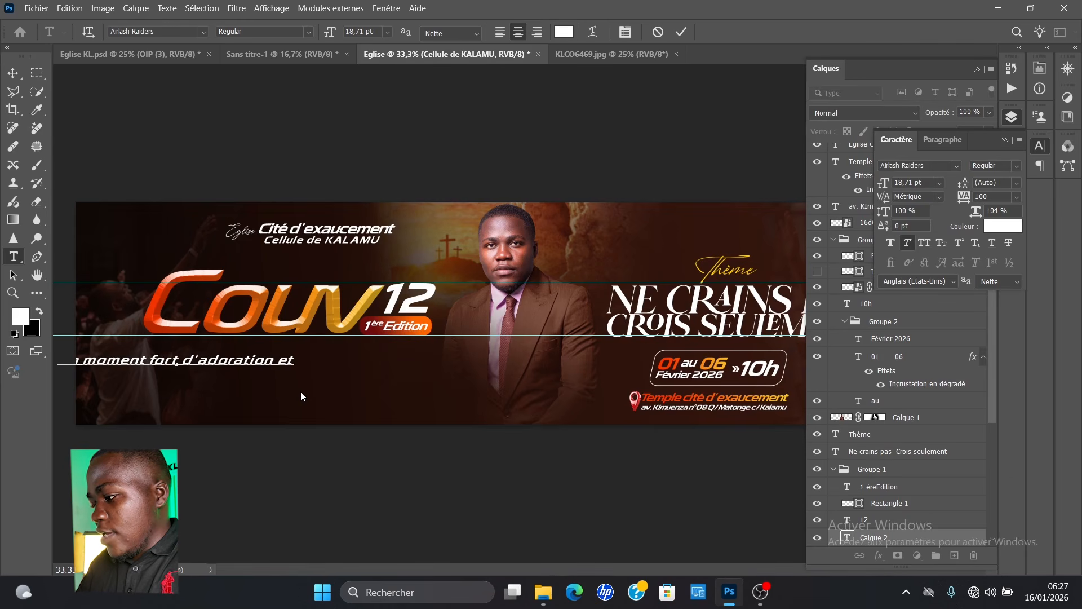
# - Complete the tagline with a second line reading "de supplication à notre pour cette année 2026"
pyautogui.write(' de su')
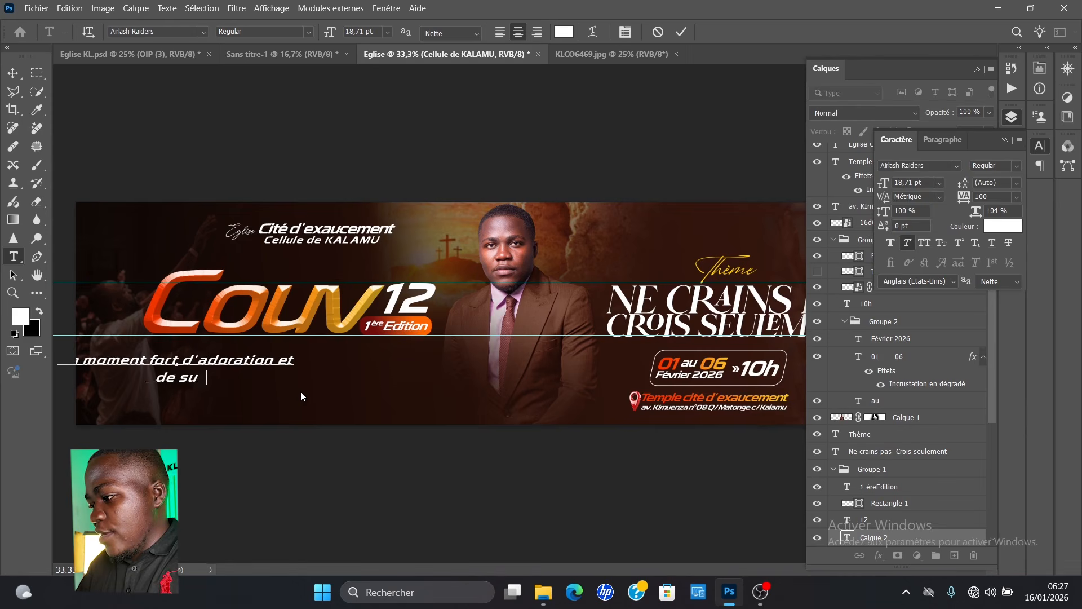
pyautogui.press('BackSpace')
pyautogui.write('ppli')
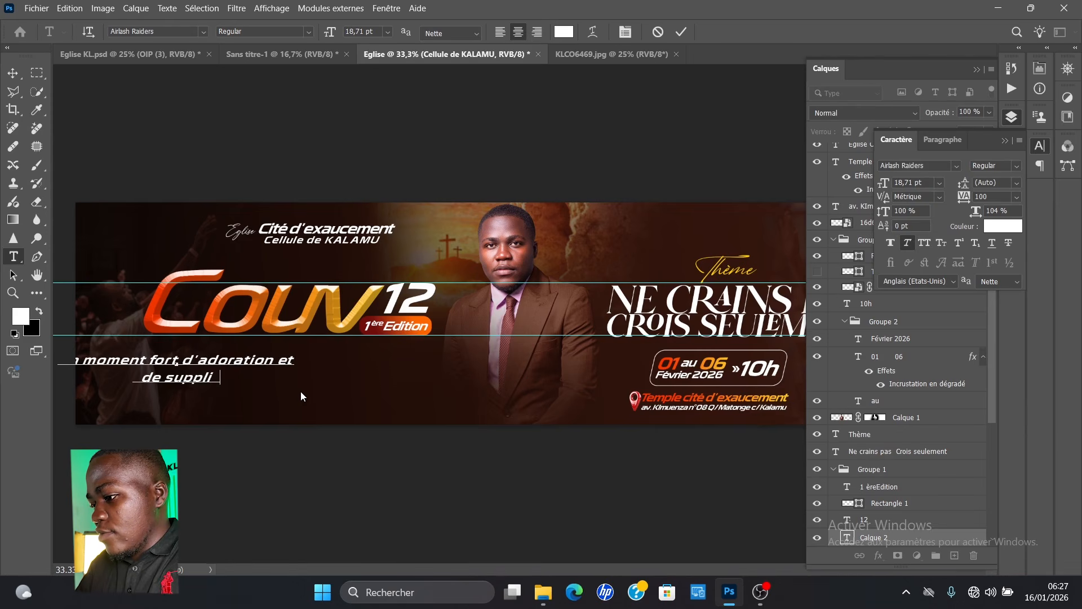
pyautogui.write('catio')
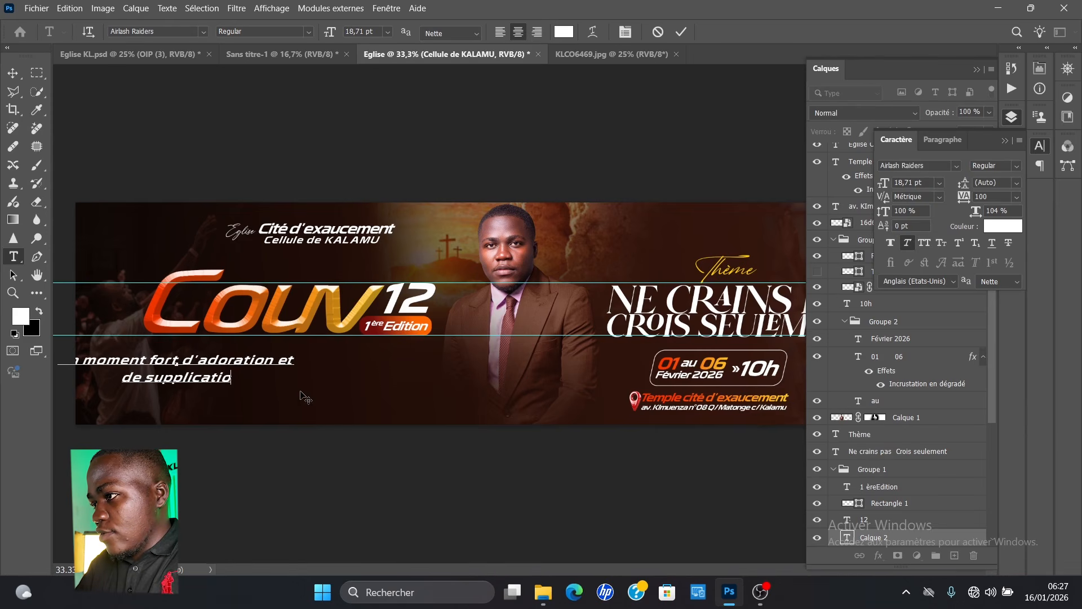
pyautogui.write('n à n otre')
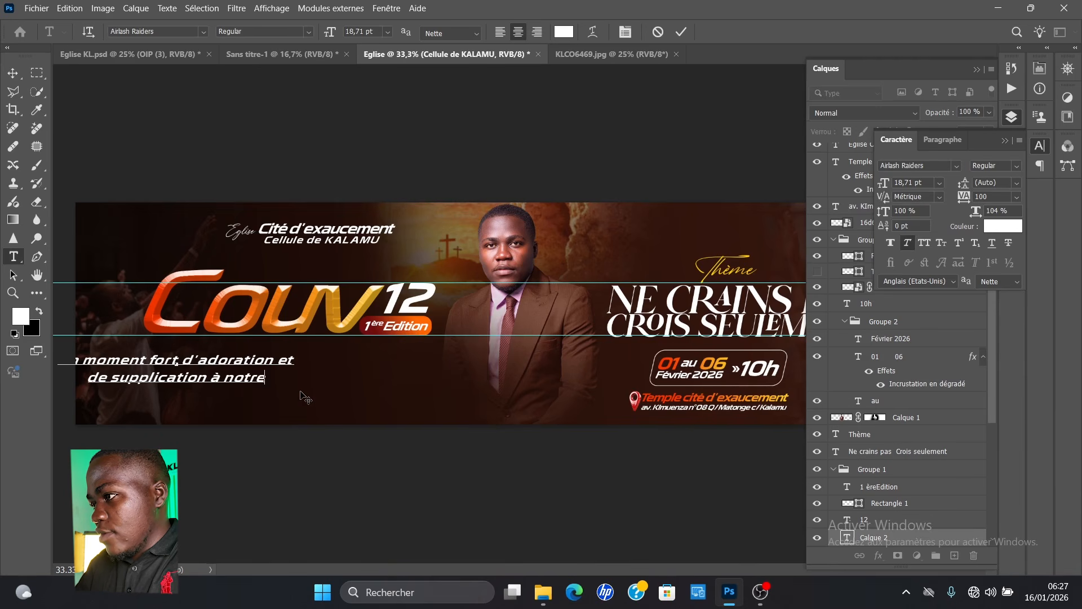
pyautogui.write(' pour ')
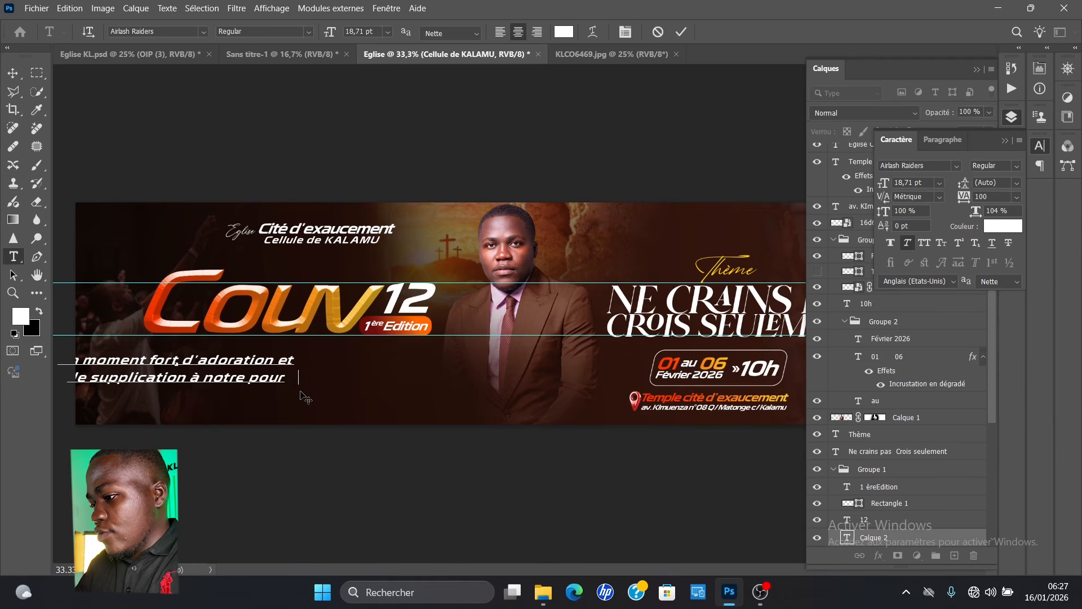
pyautogui.write('cet te année')
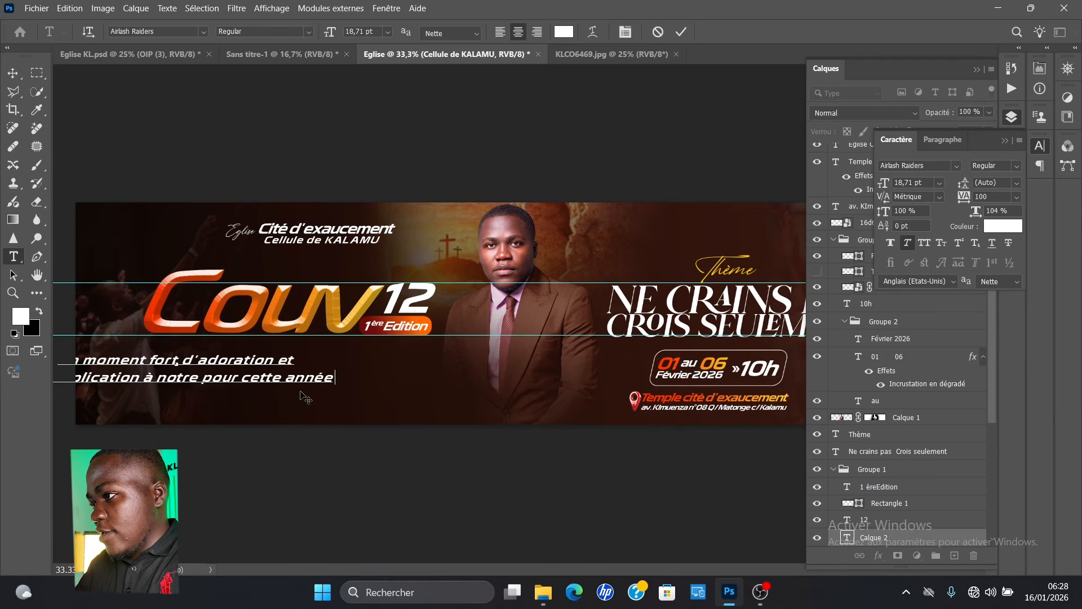
pyautogui.write(' 2026')
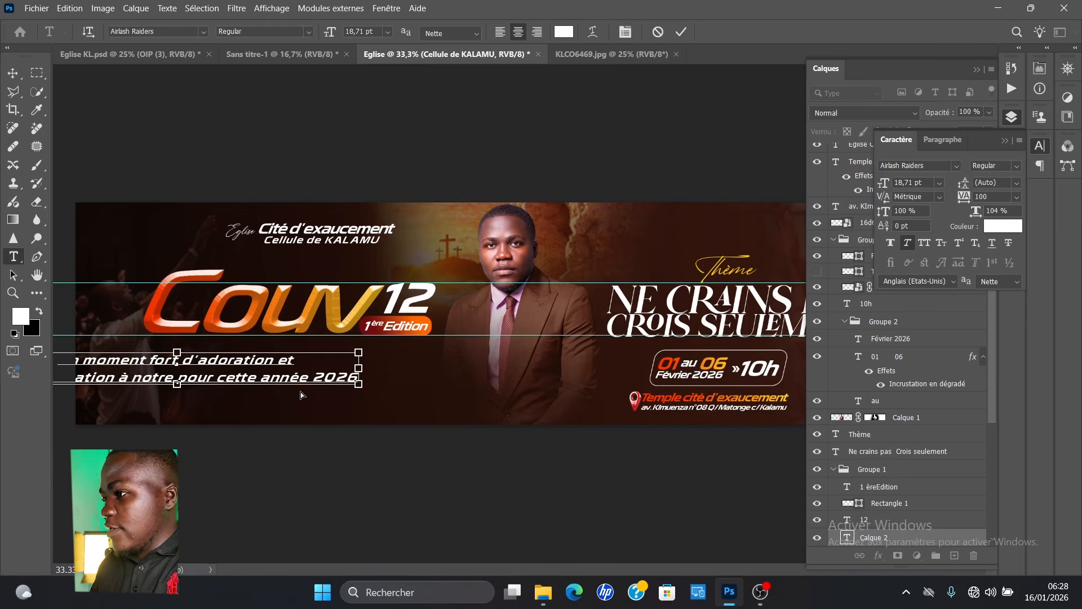
# - Move the two-line tagline to the right so it sits fully on the banner beneath the Couv title
pyautogui.hotkey('ctrl', '-')
pyautogui.hotkey('ctrl', '-')
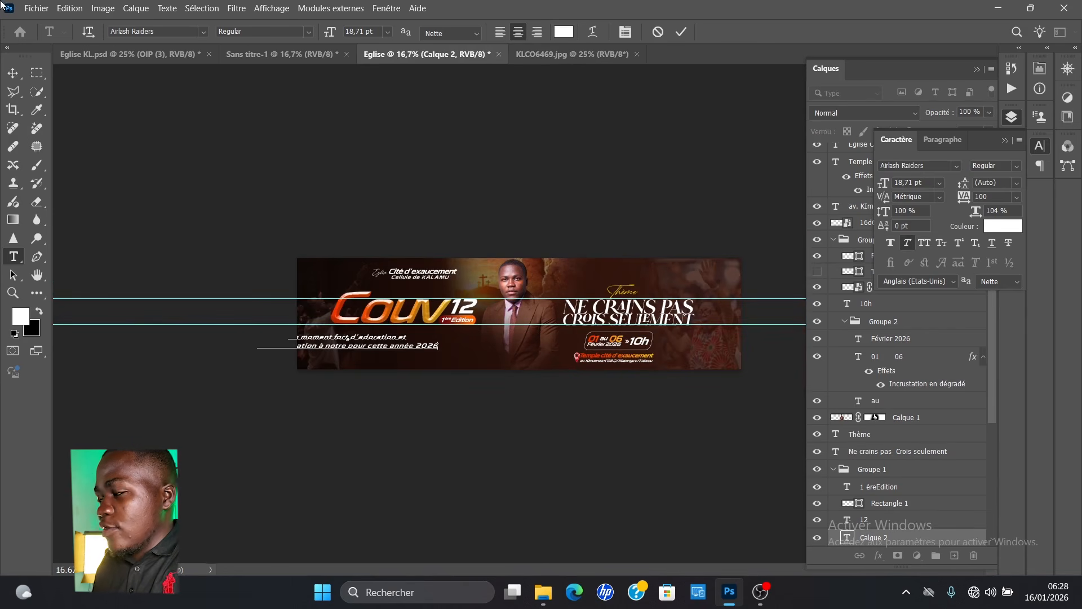
pyautogui.click(21, 74)
pyautogui.moveTo(382, 346); pyautogui.dragTo(425, 344)
# - Set the whole tagline's font size to 16 pt and its letter tracking to 0
pyautogui.doubleClick(426, 344)
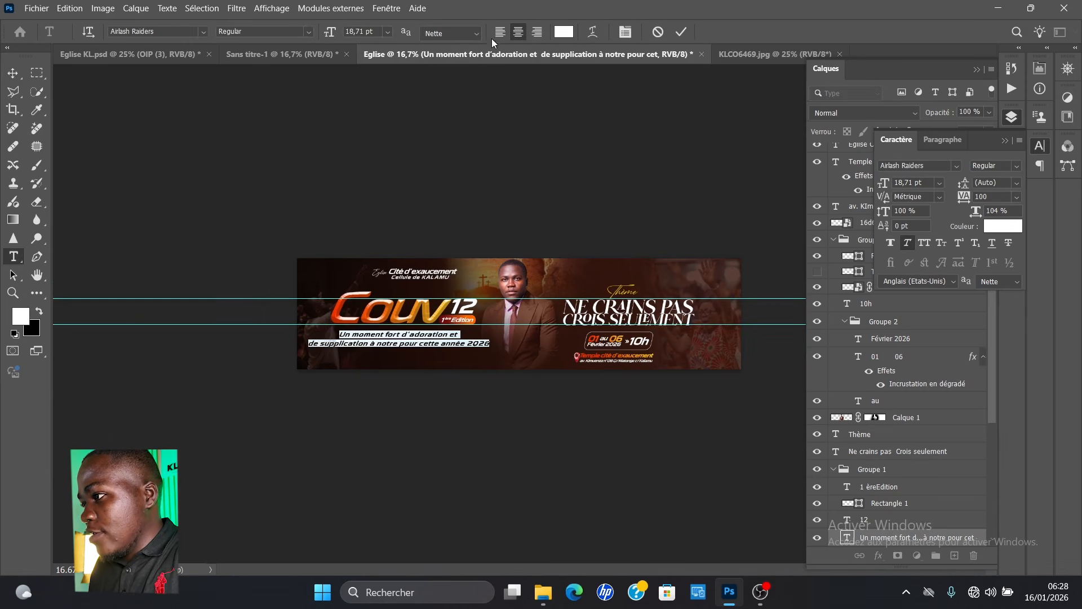
pyautogui.moveTo(962, 185); pyautogui.dragTo(961, 186)
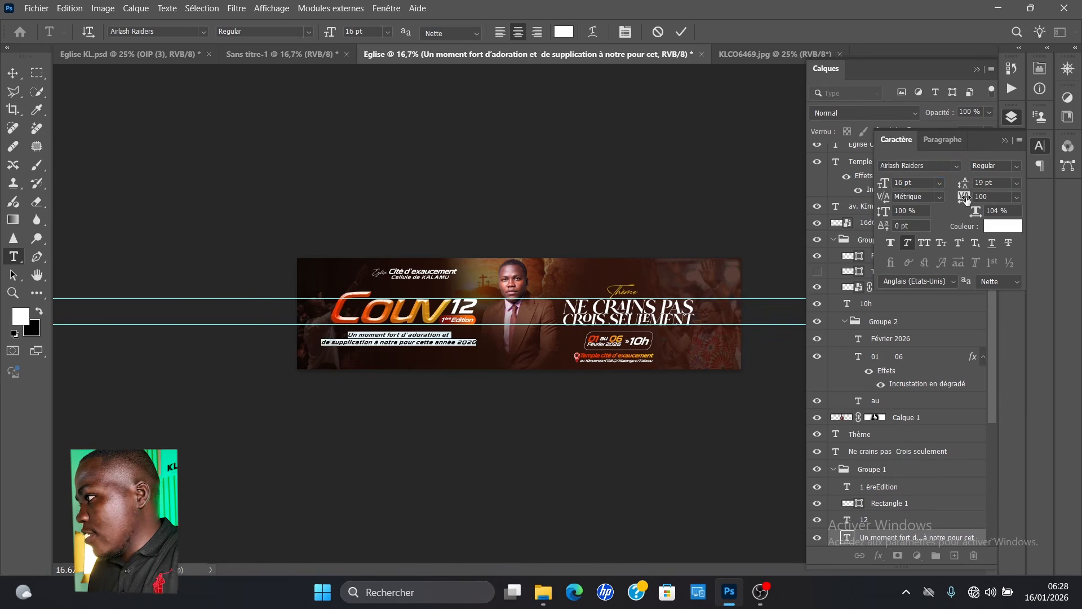
pyautogui.click(1017, 197)
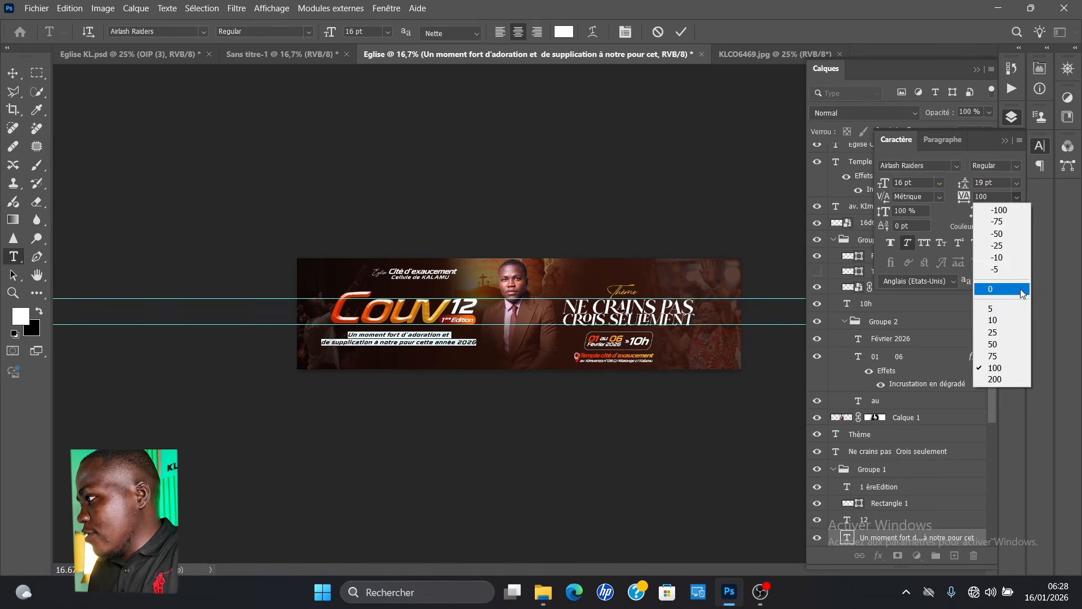
pyautogui.click(1003, 291)
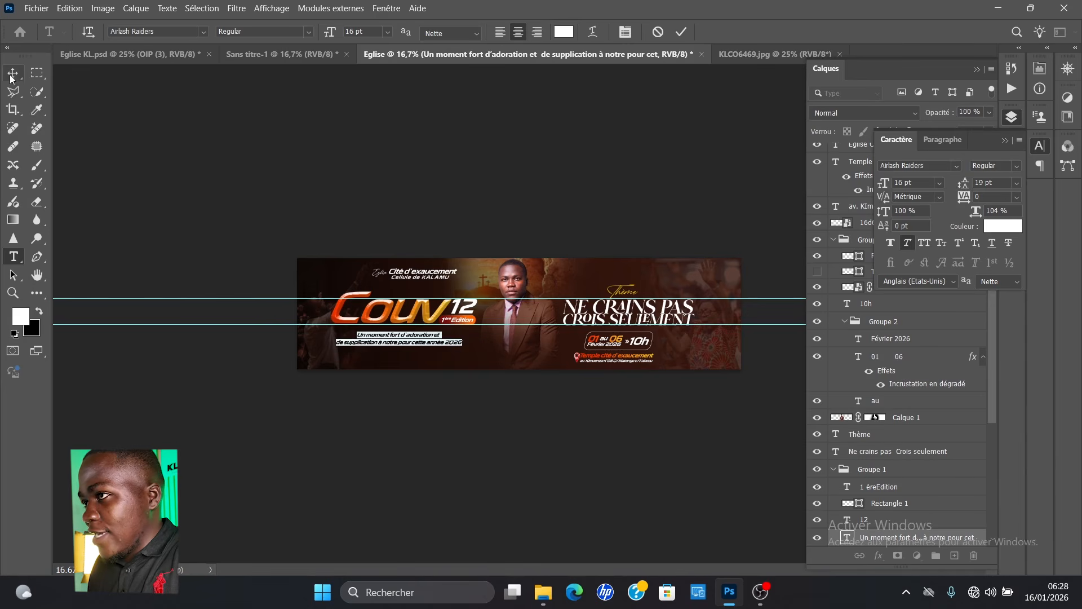
# - Tighten the tagline's line spacing to 14 pt and nudge the text slightly right and up, closer to the Couv title
pyautogui.hotkey('ctrl', '+')
pyautogui.hotkey('ctrl', '+')
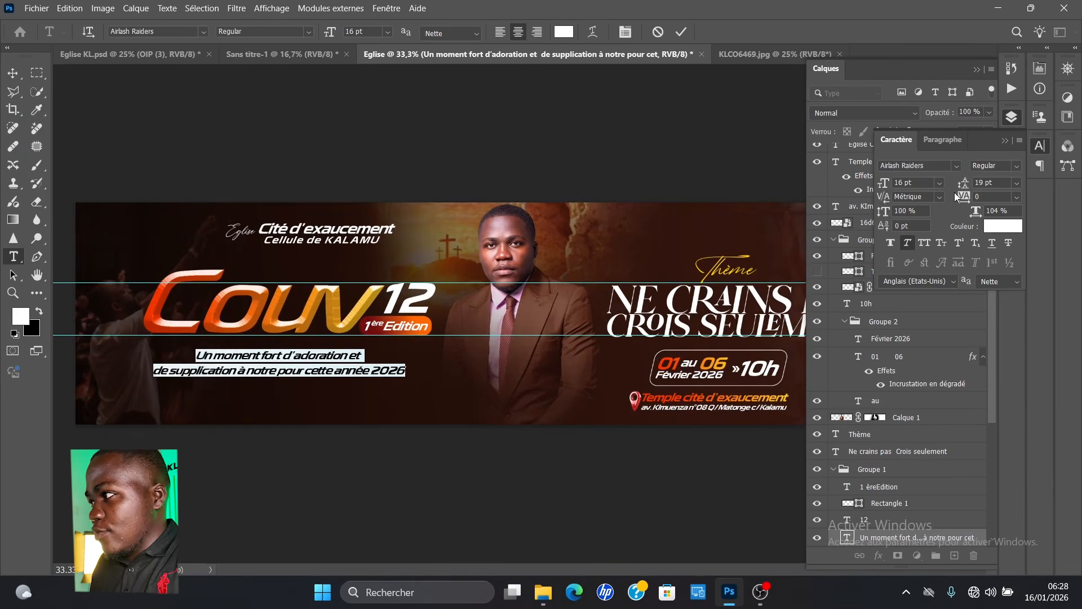
pyautogui.moveTo(969, 181); pyautogui.dragTo(964, 186)
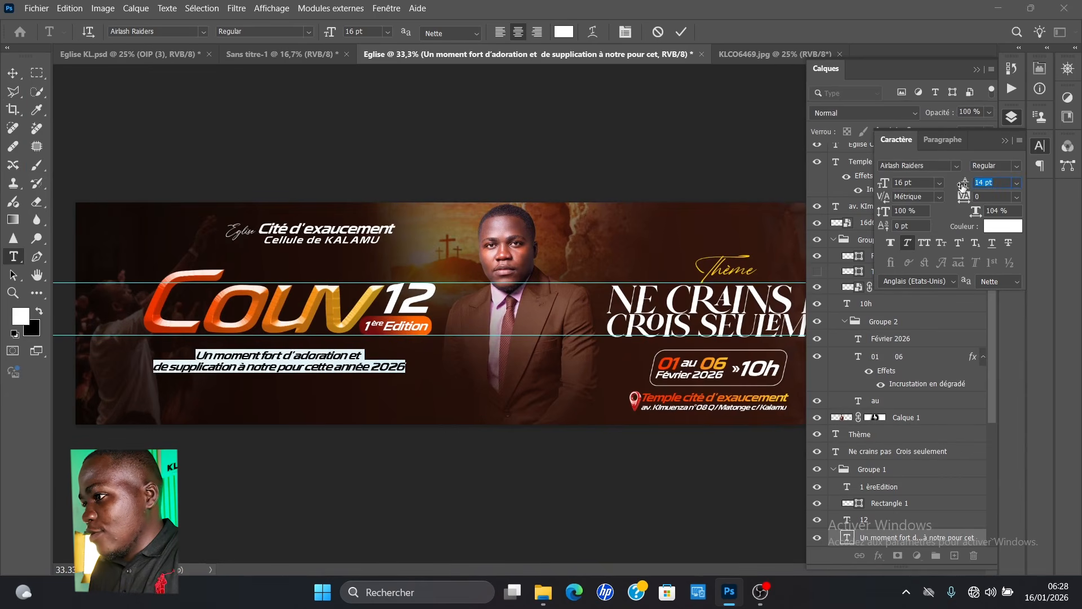
pyautogui.click(12, 70)
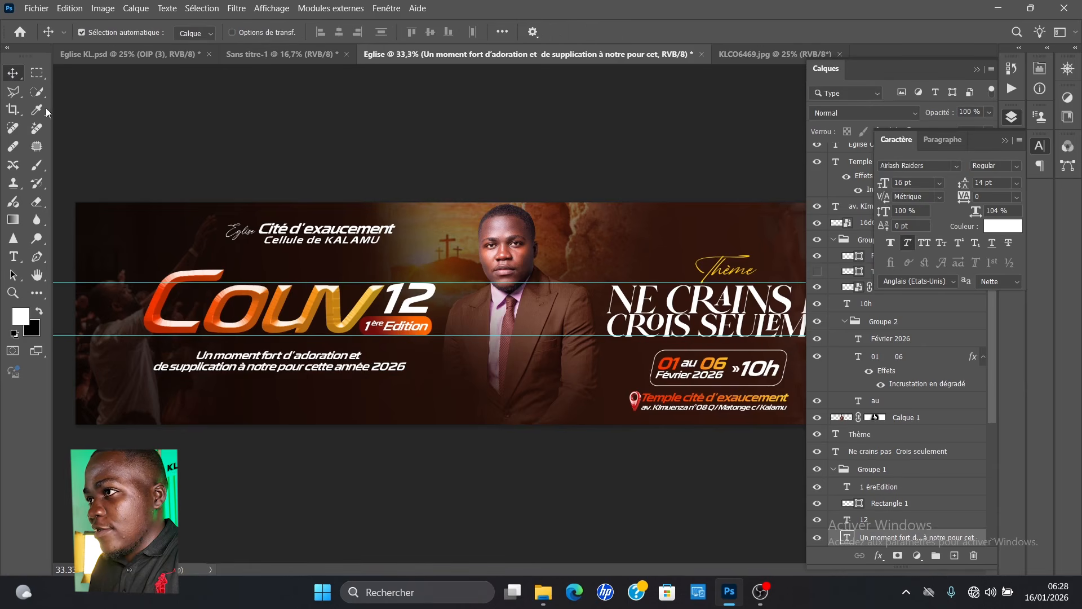
pyautogui.moveTo(274, 365); pyautogui.dragTo(276, 365)
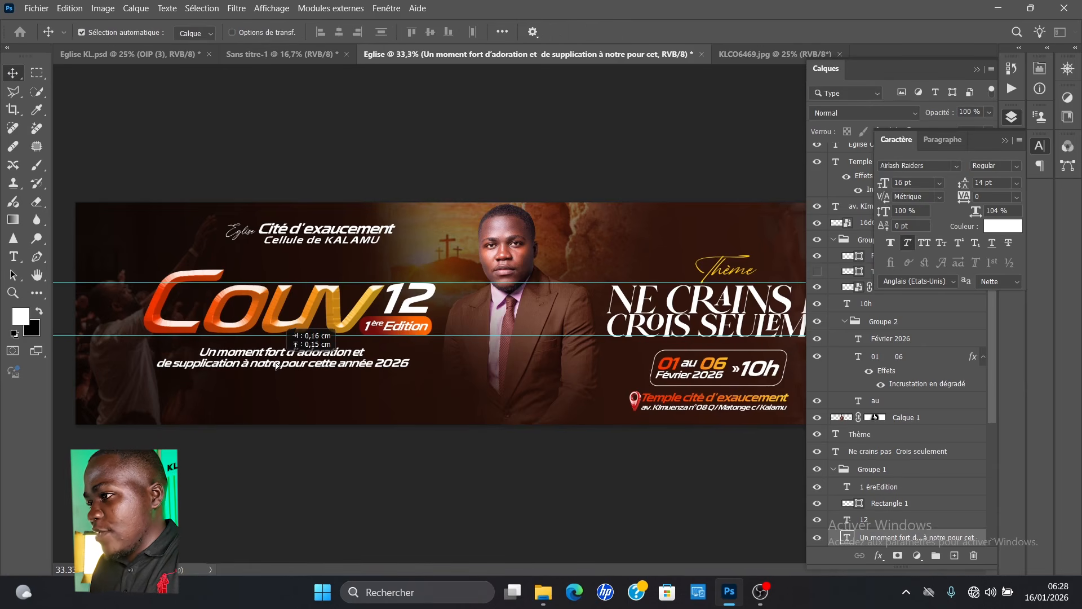
# - Shift the "Eglise Cité d'exaucement" and "Cellule de KALAMU" lines together slightly left above the Couv title
pyautogui.hotkey('ctrl', '-')
pyautogui.hotkey('ctrl', '-')
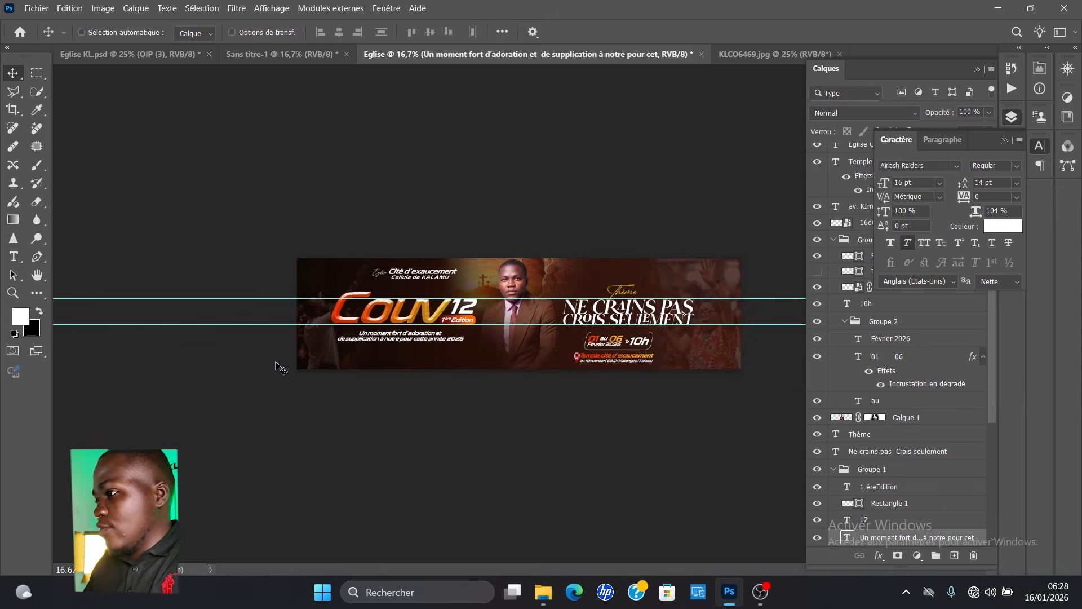
pyautogui.click(424, 282)
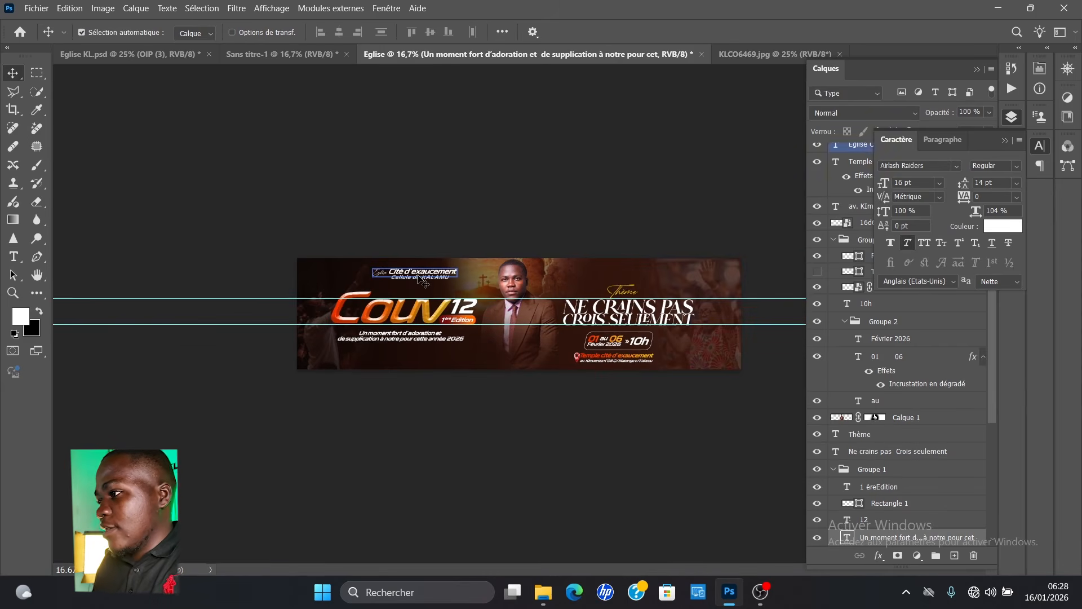
pyautogui.doubleClick(424, 282)
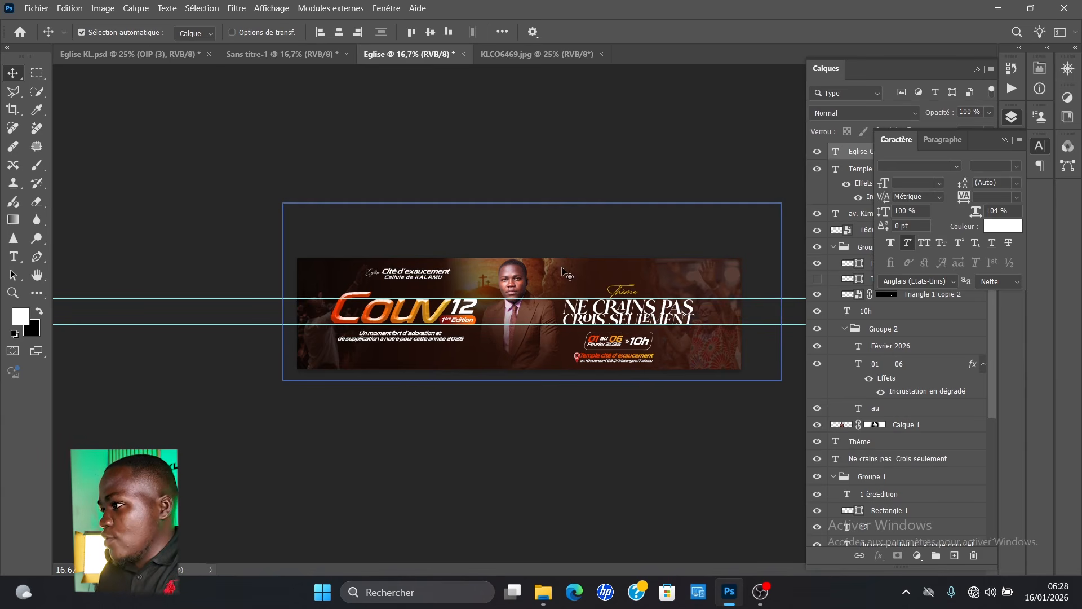
# - Select the tagline below the Couv title and check its placement within the whole banner
pyautogui.click(423, 336)
pyautogui.moveTo(423, 337)
pyautogui.mouseDown()
pyautogui.moveTo(419, 352)
pyautogui.moveTo(432, 339)
pyautogui.mouseUp()
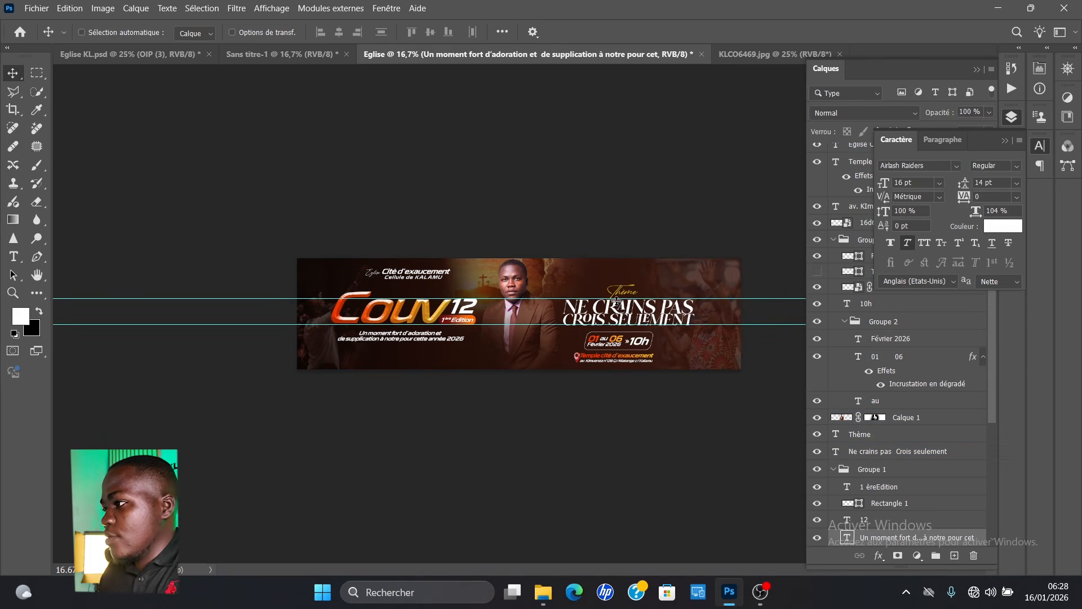
pyautogui.hotkey('ctrl', '-')
pyautogui.hotkey('ctrl', '-')
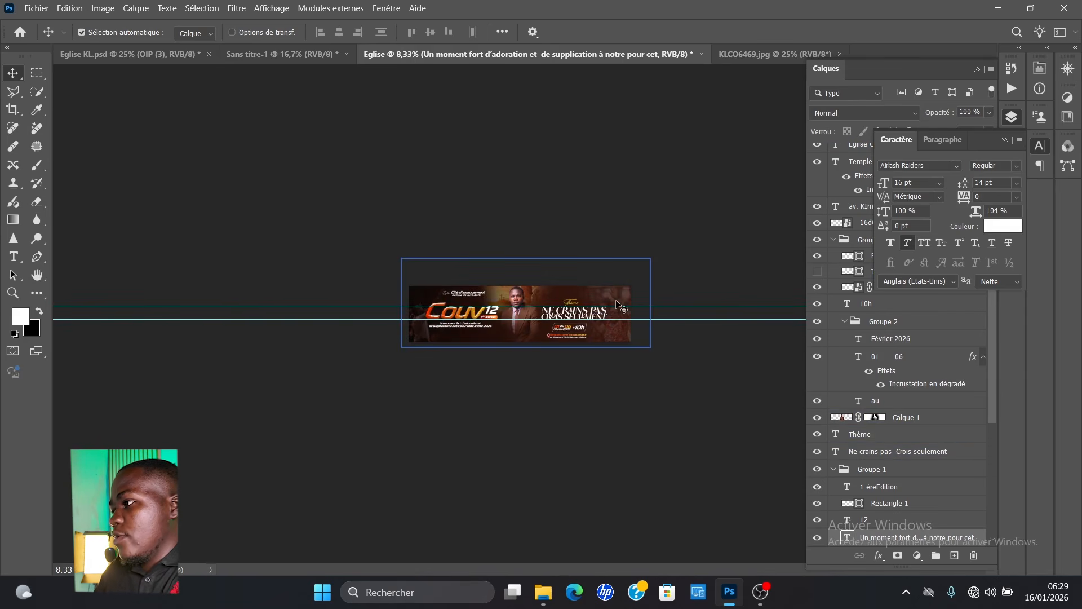
pyautogui.hotkey('ctrl', '+')
pyautogui.hotkey('ctrl', '+')
pyautogui.hotkey('ctrl', '+')
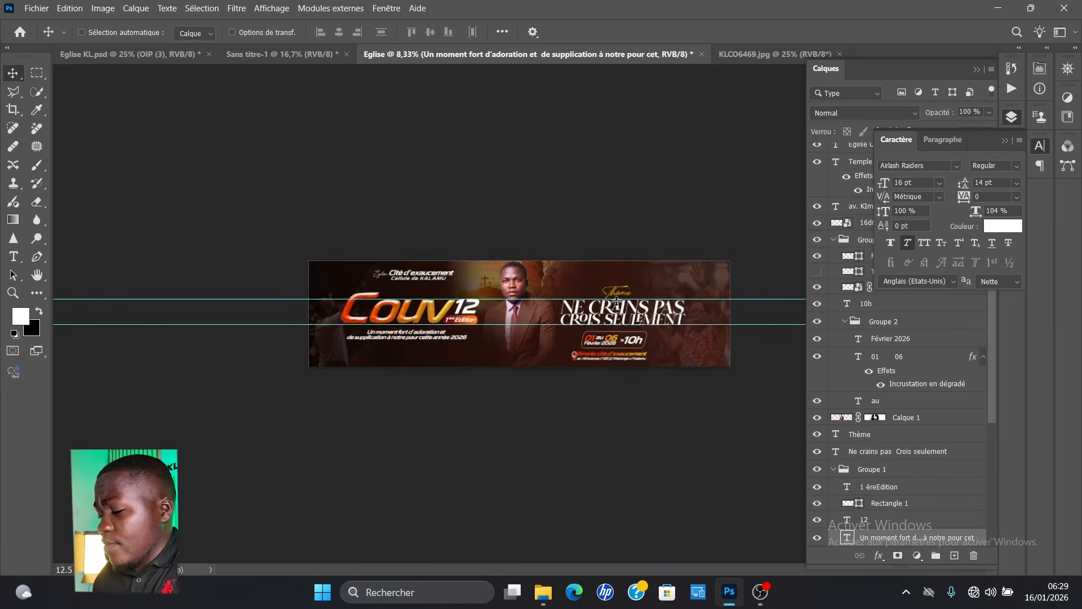